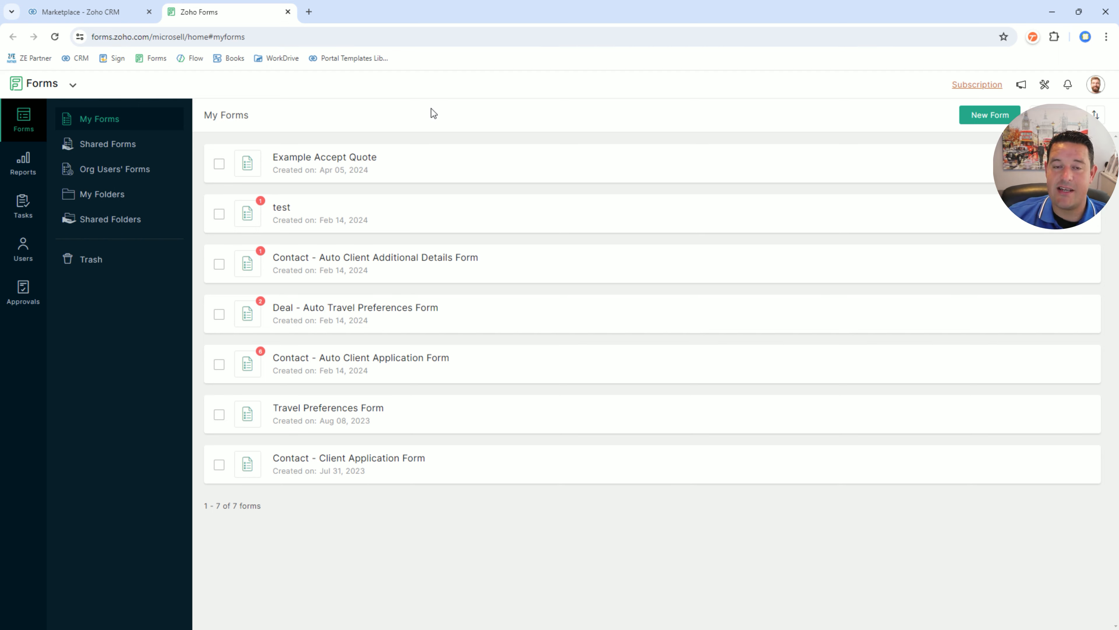
Step: Switch to Zoho CRM and review the ZE Portal extension settings, including the portal URLs, logo and integration options
click(72, 17)
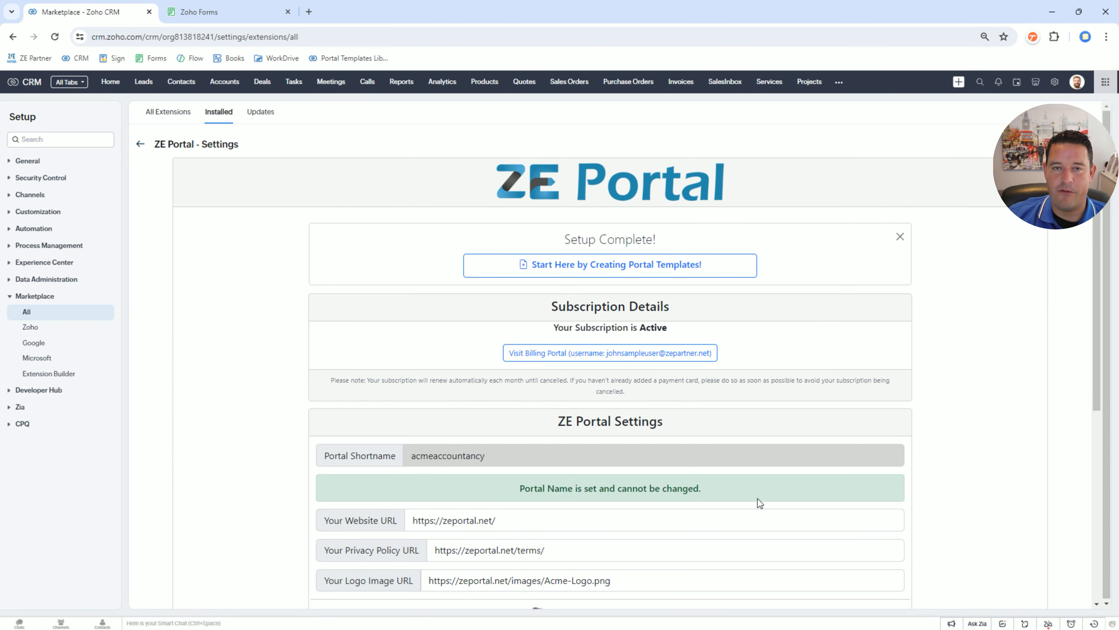
scroll(792, 257, down, 6)
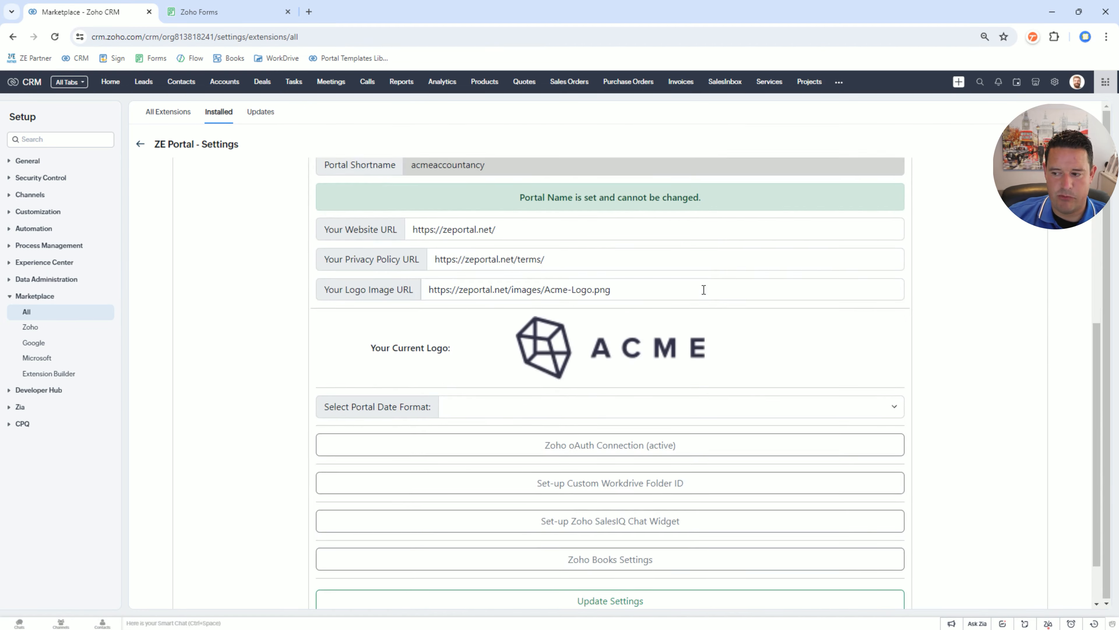
scroll(490, 261, up, 5)
scroll(490, 262, down, 4)
scroll(645, 325, up, 6)
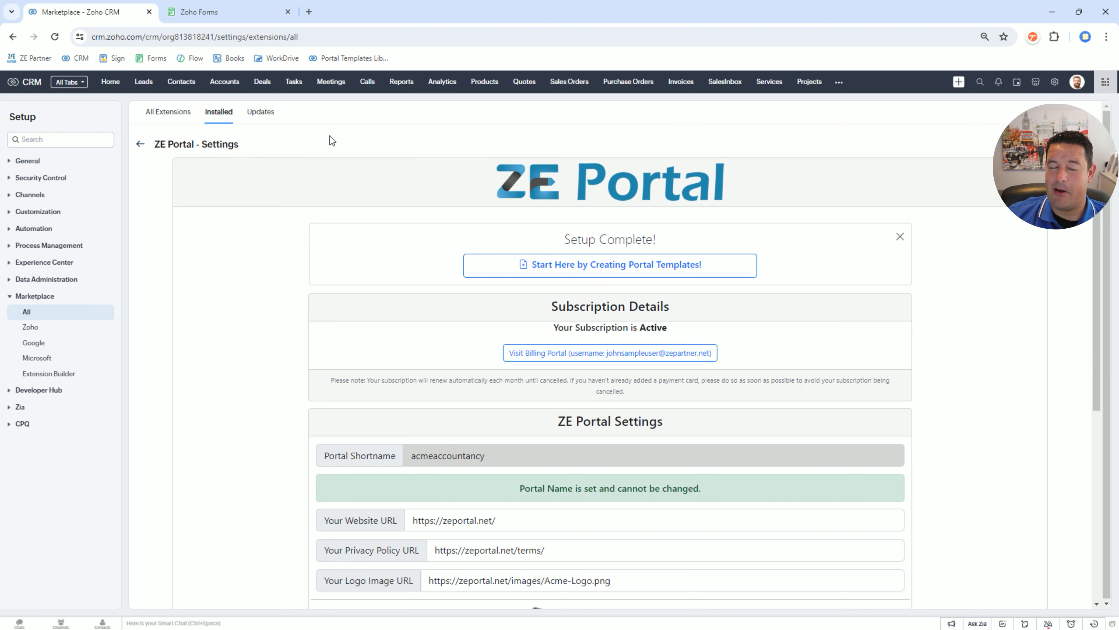
Step: In Zoho Forms, create a standard form from scratch titled "Test Deal Contact Portal Item"
click(222, 13)
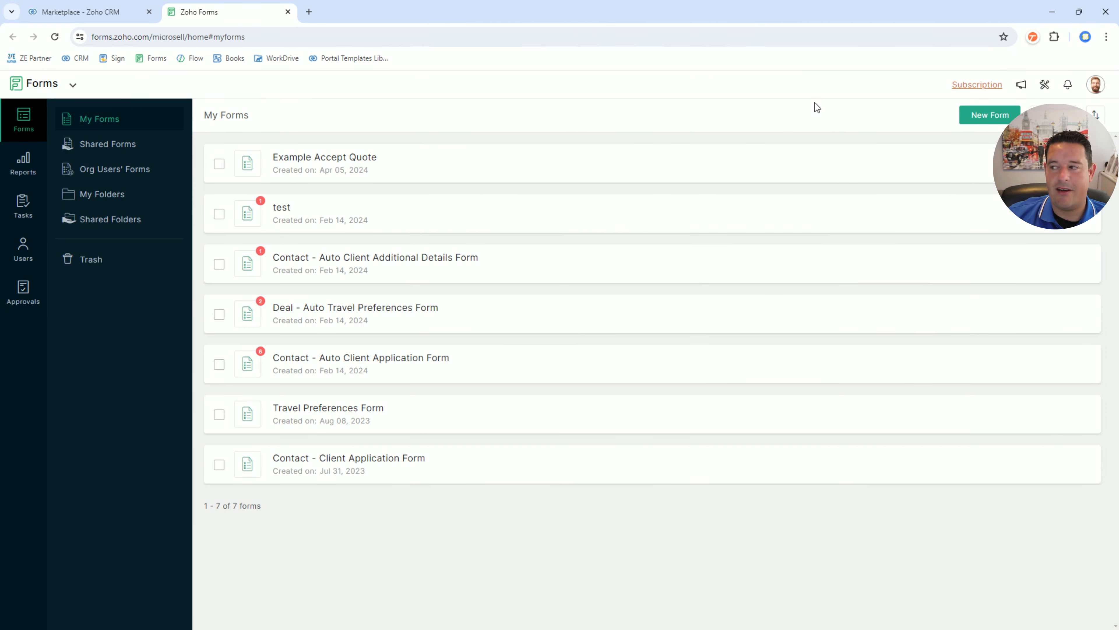
click(965, 114)
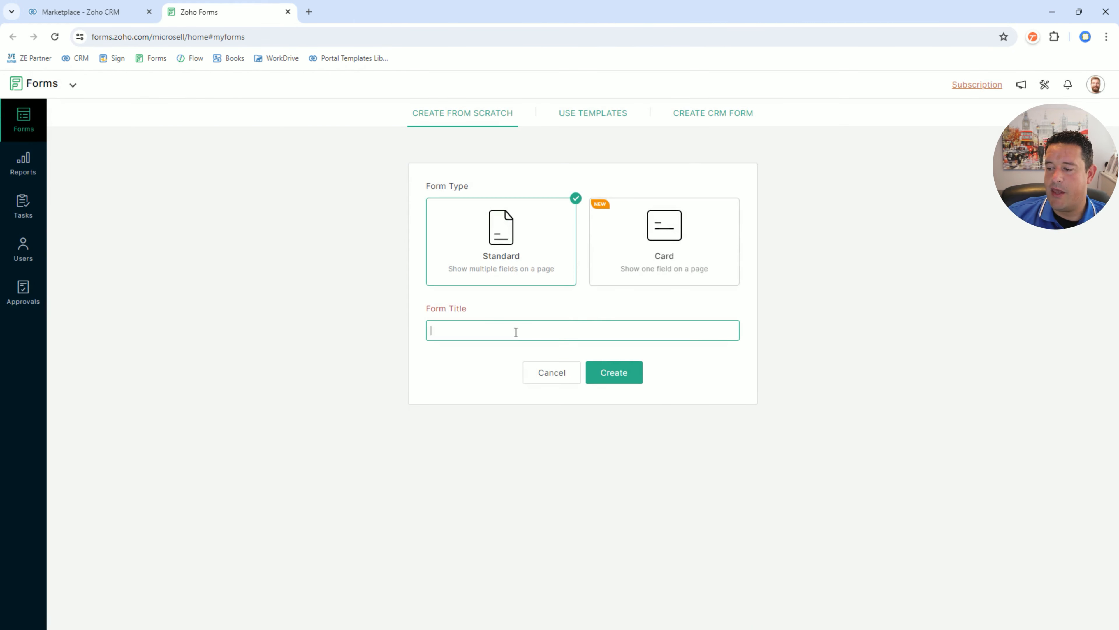
text(Test De)
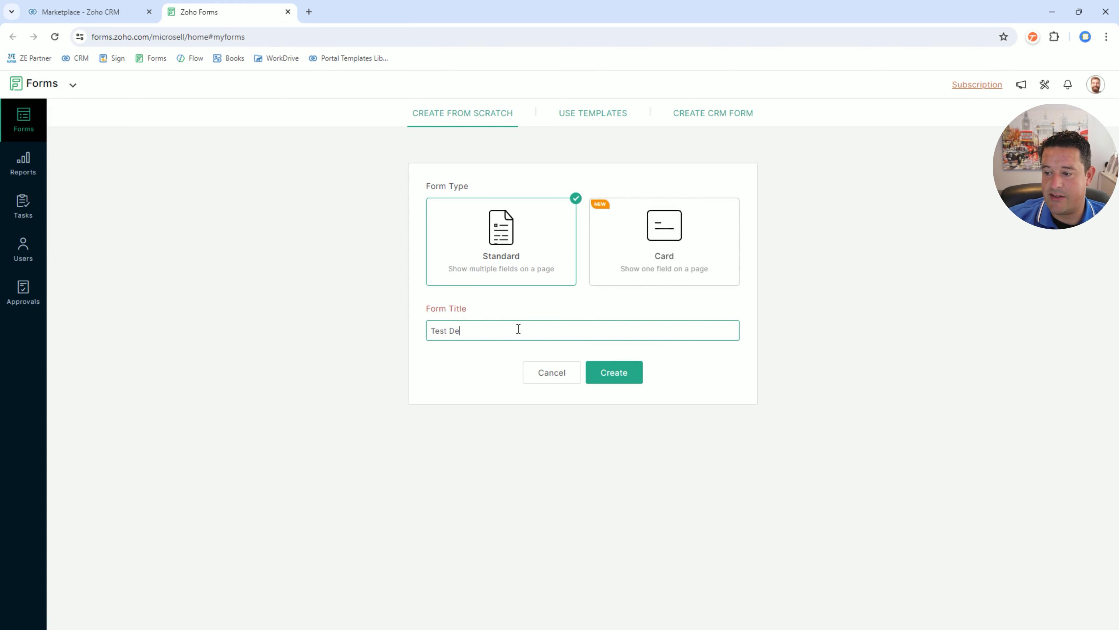
text(al Contact Portal Item)
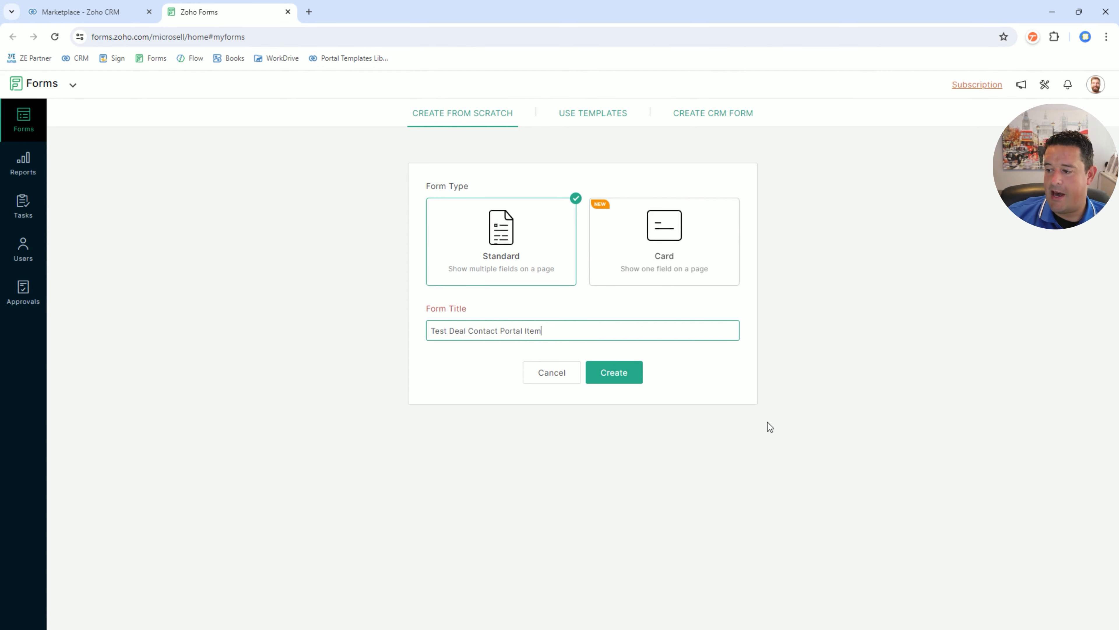
click(600, 373)
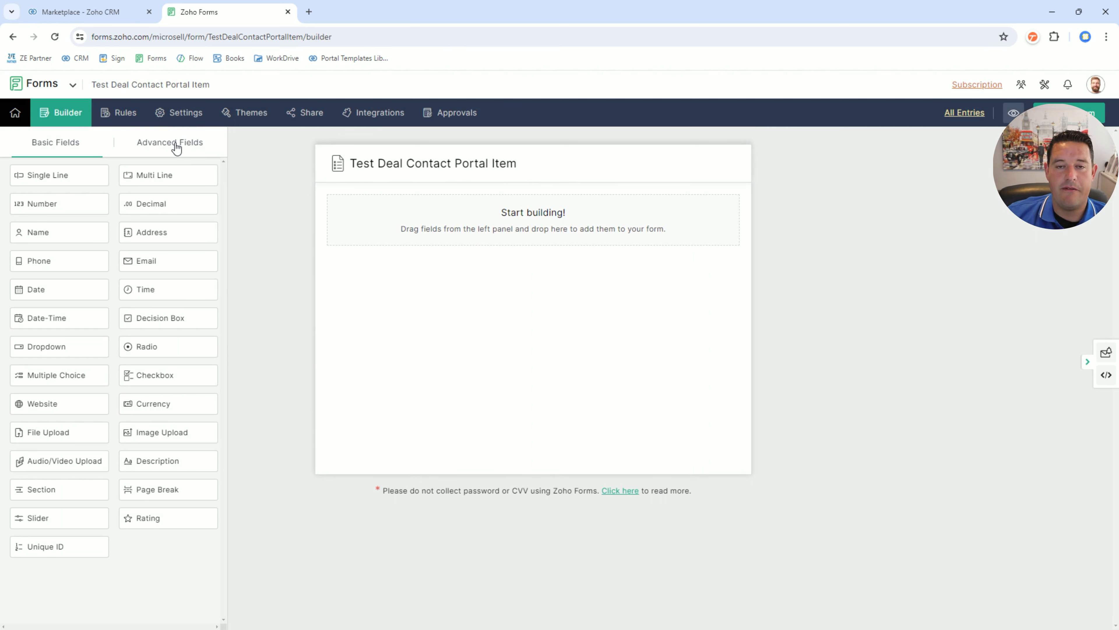
Step: Add a Zoho CRM field to the form, linked to the Deals module's Deal Name field
click(176, 145)
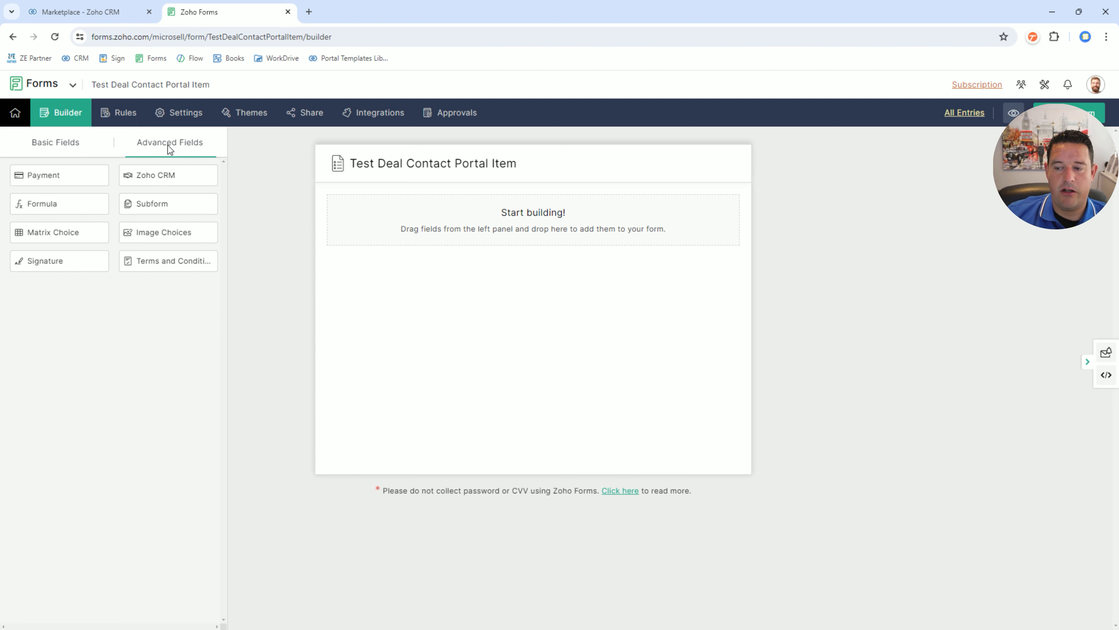
drag(163, 177, 419, 213)
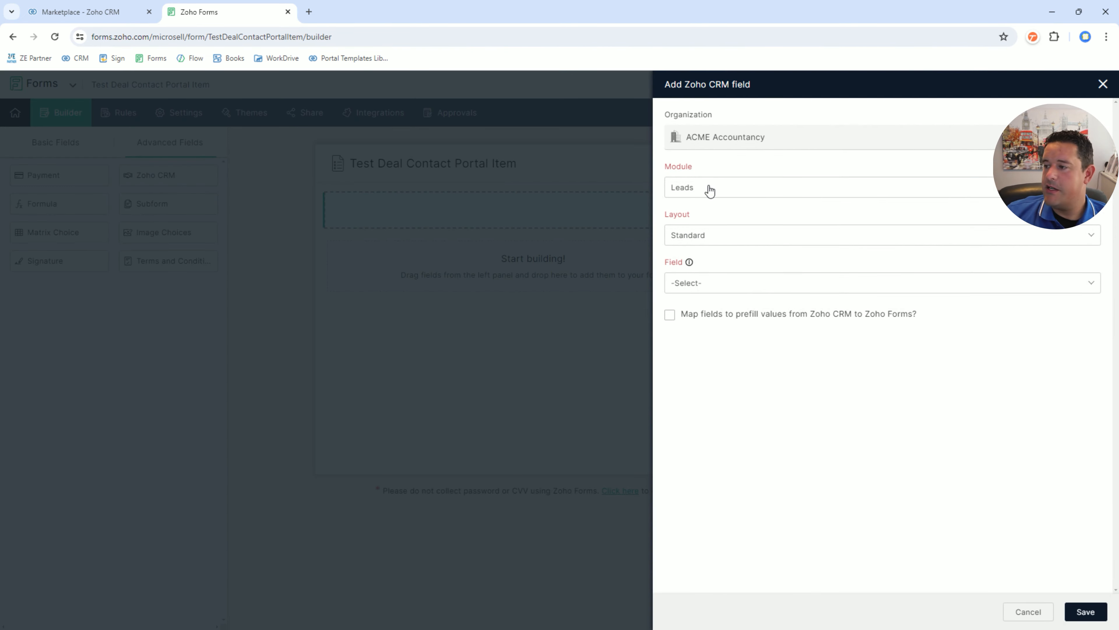
click(710, 191)
click(694, 330)
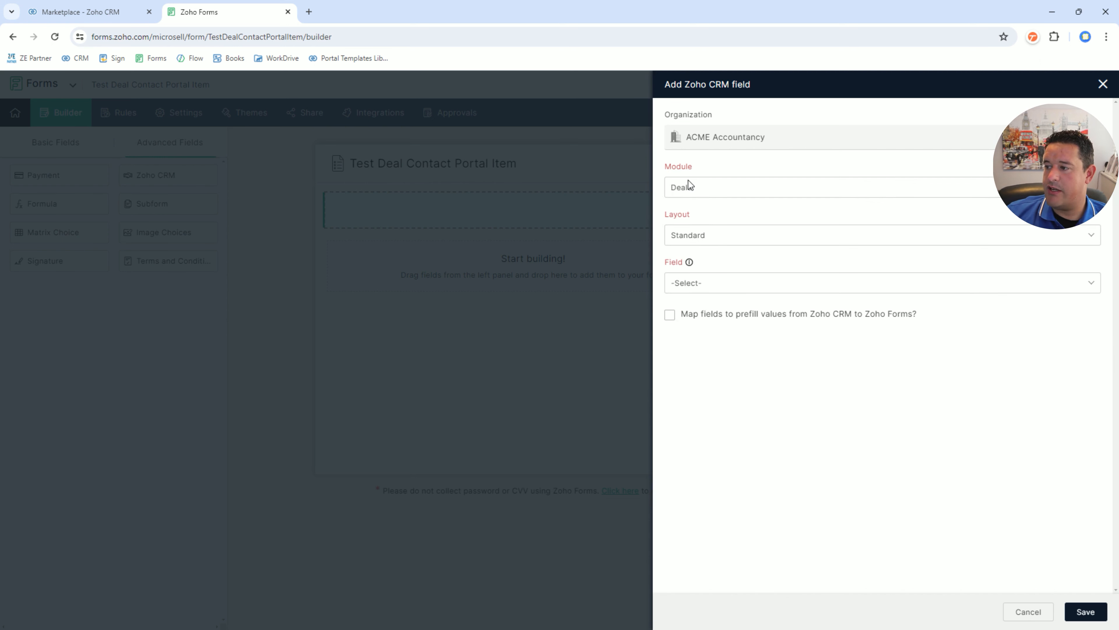
click(693, 284)
click(704, 340)
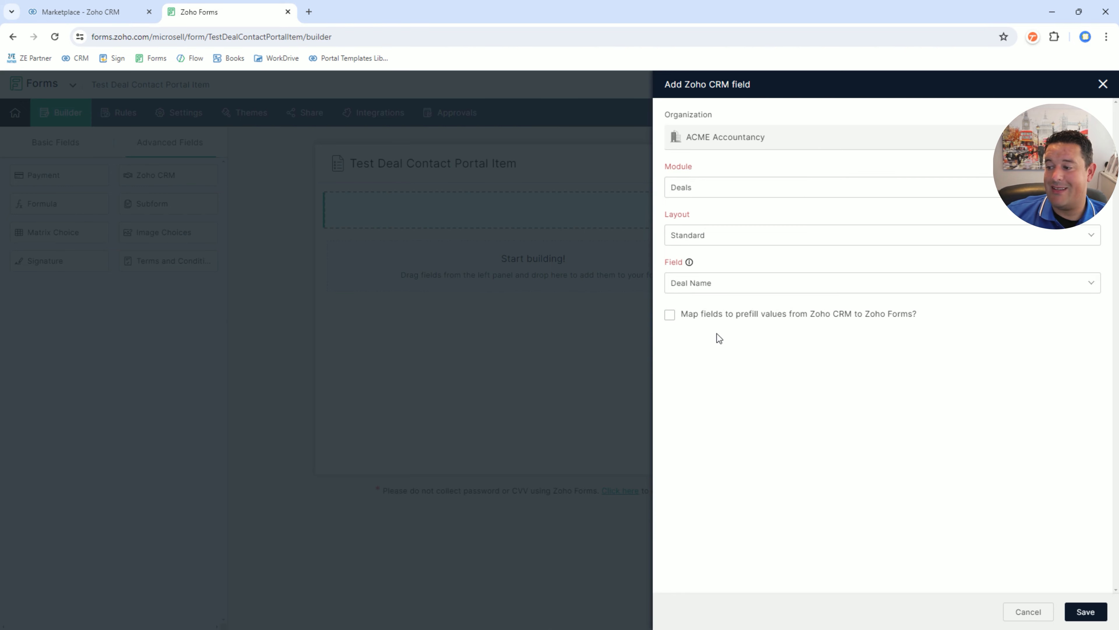
click(1083, 612)
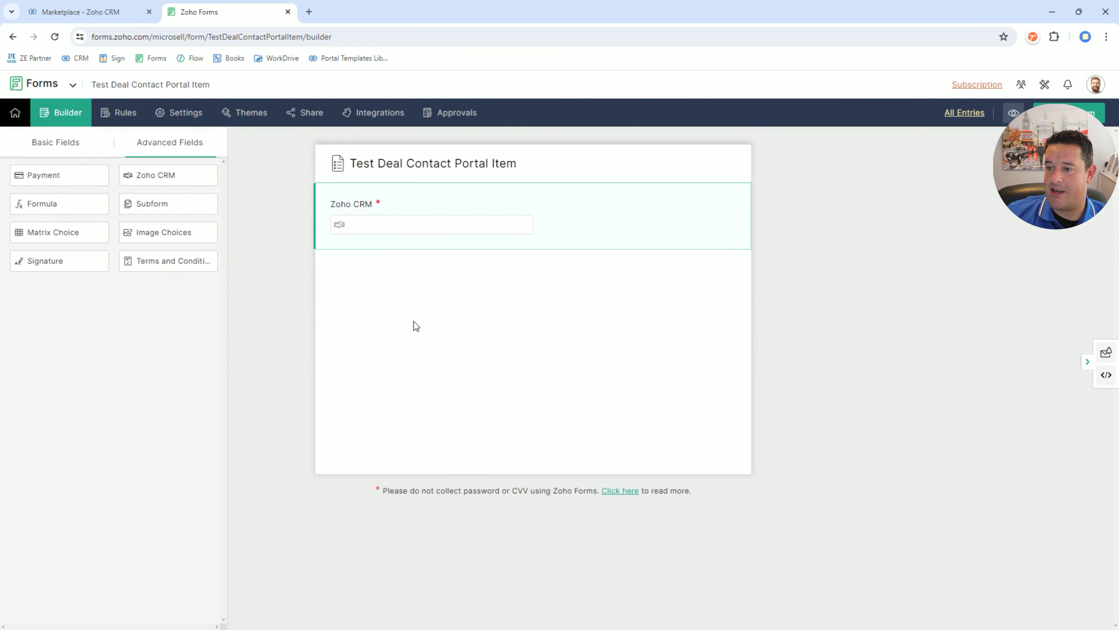
Step: Set the Zoho CRM field's visibility to Hide Field and save its properties
click(490, 201)
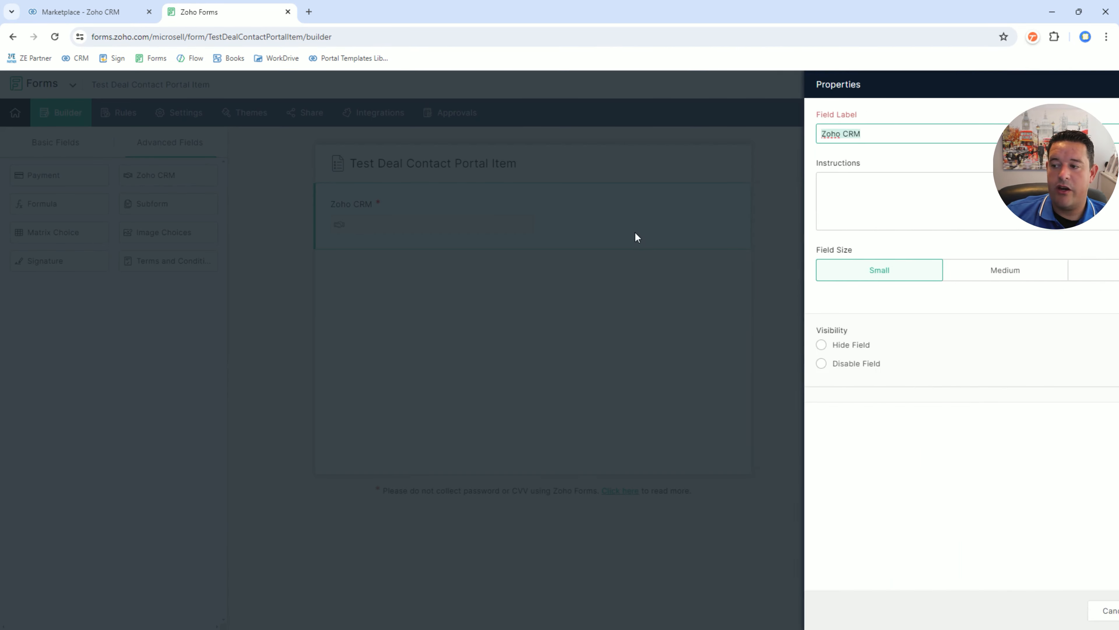
click(745, 345)
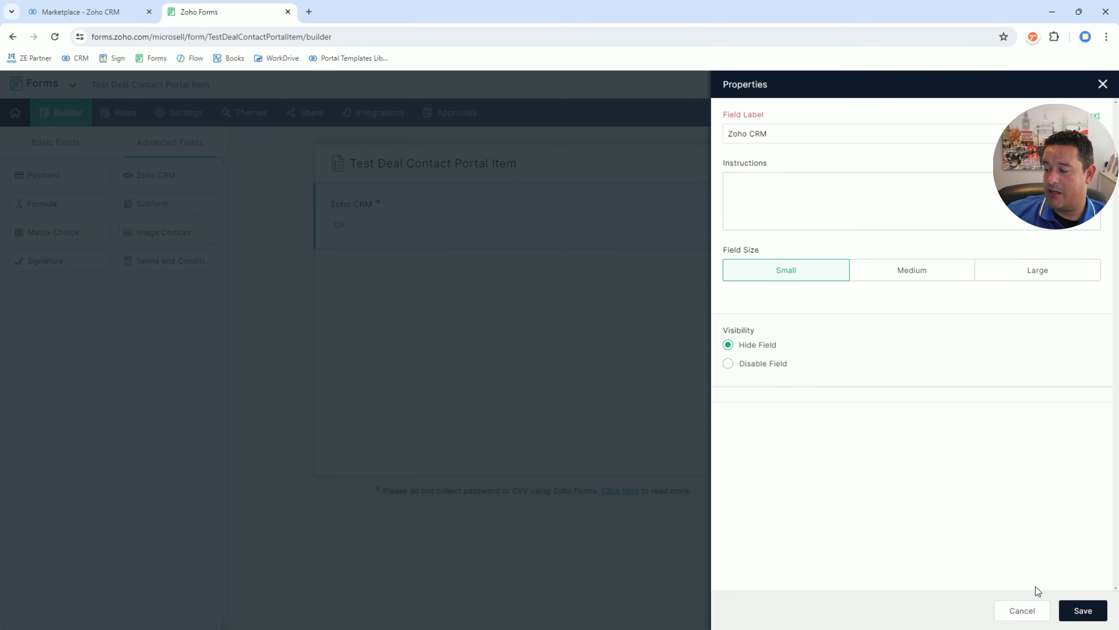
click(1075, 612)
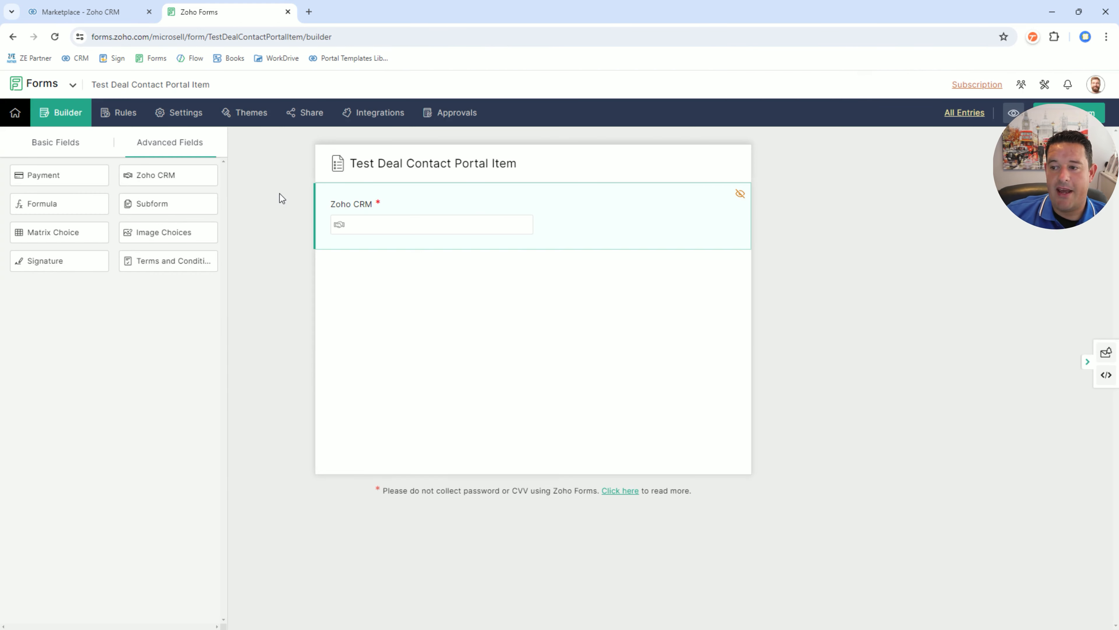
Step: Add a large single-line field labelled "Deal Name" below the Zoho CRM field and make it disabled
click(50, 145)
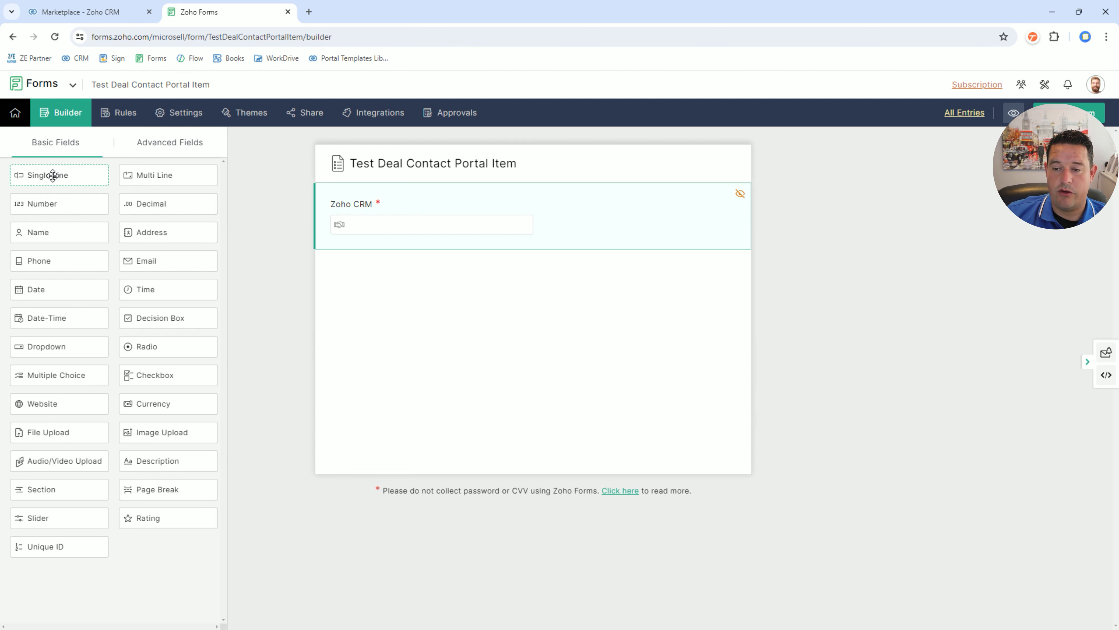
drag(53, 175, 524, 291)
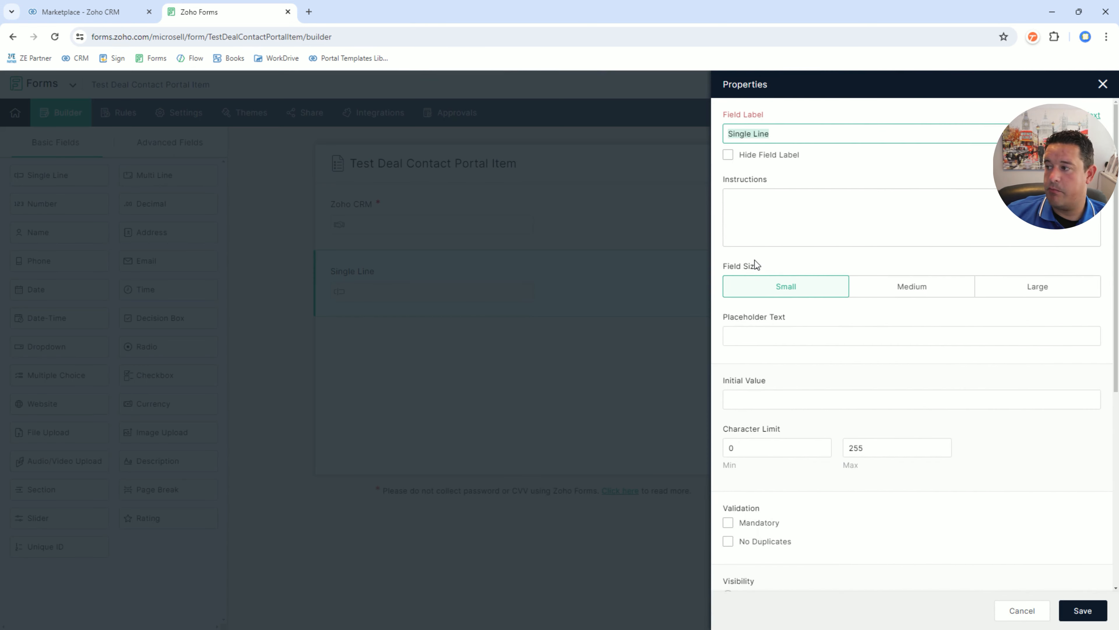
text(Deal Name)
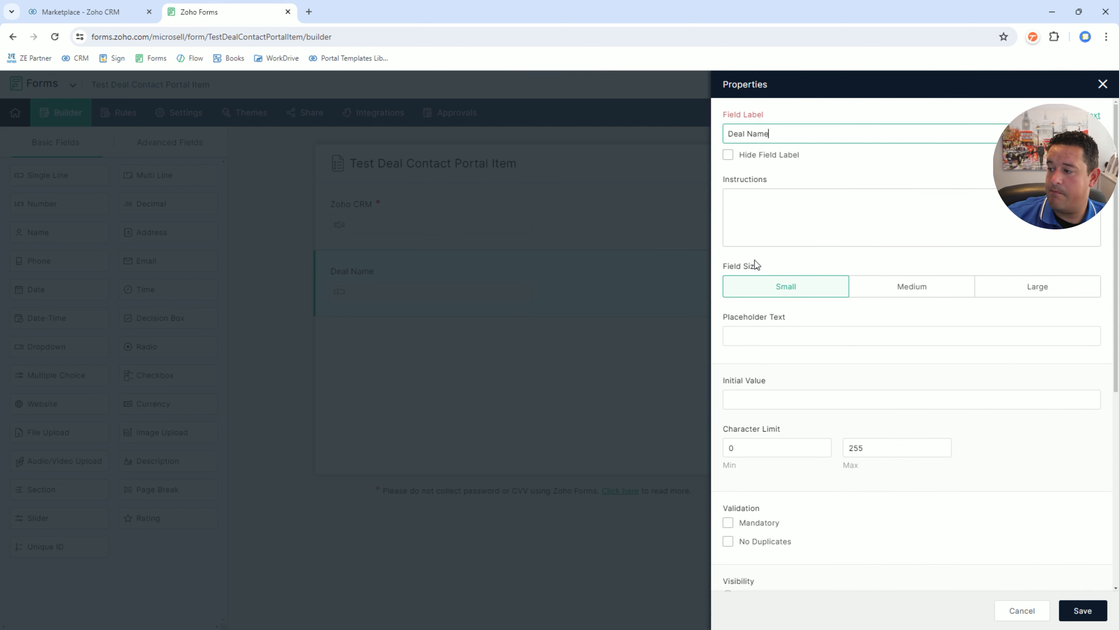
click(1026, 289)
scroll(859, 529, down, 3)
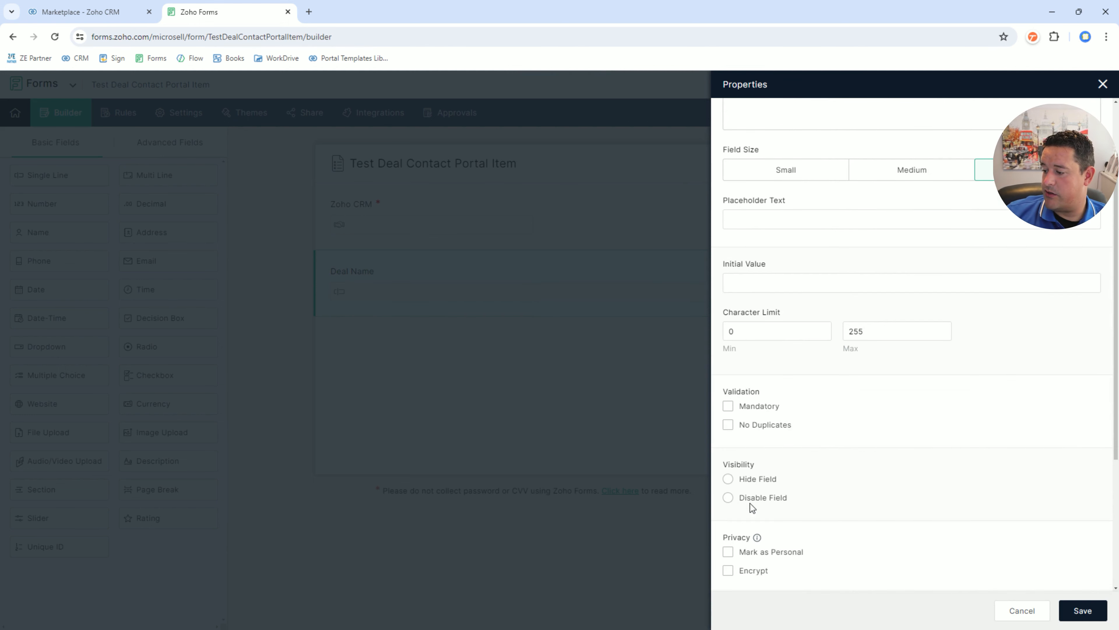
click(753, 497)
click(1079, 609)
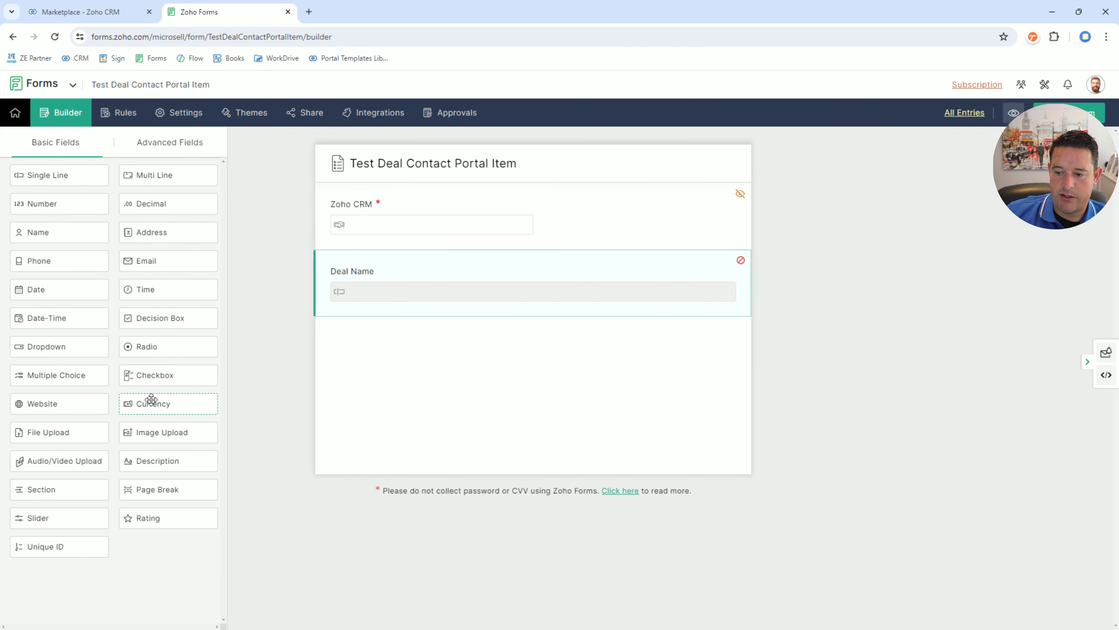
Step: Add a large currency field labelled "Amount" below Deal Name and make it disabled
drag(151, 399, 454, 355)
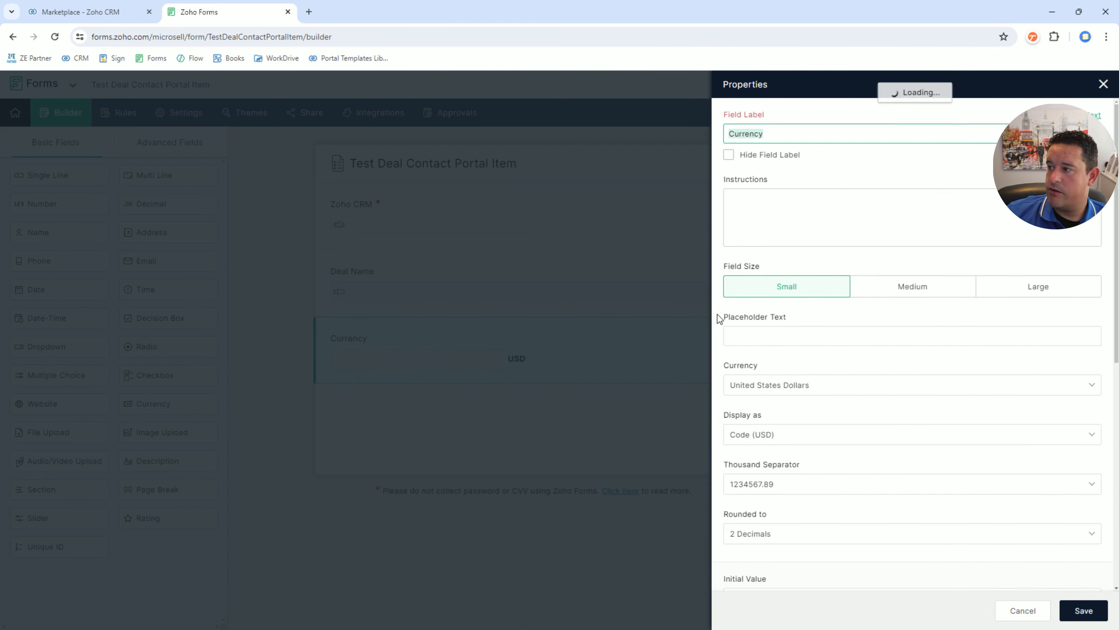
text(Amount)
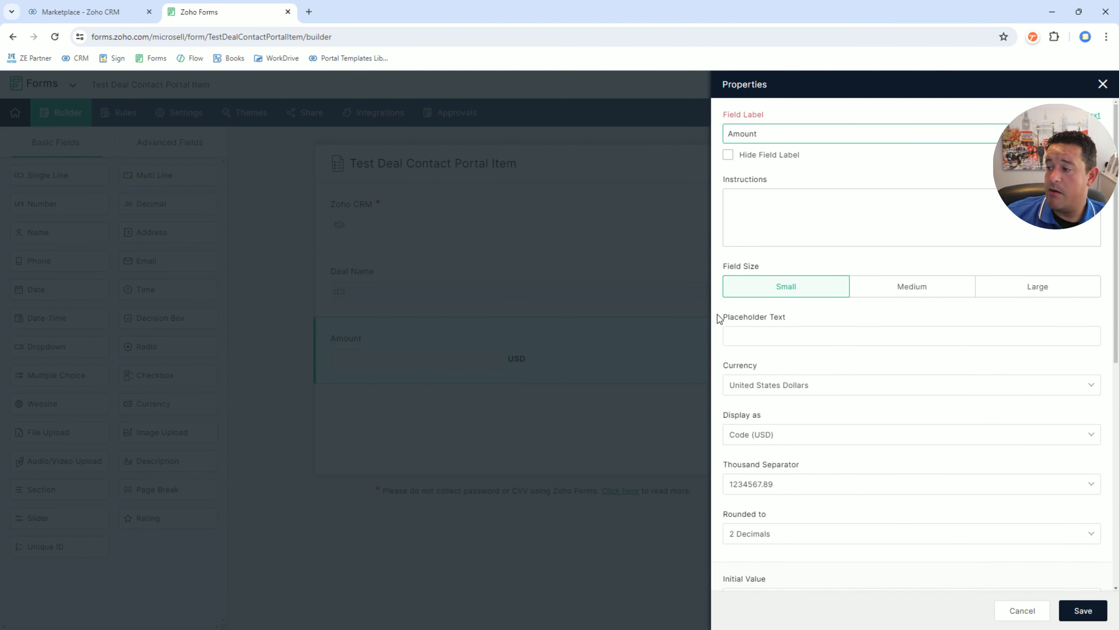
click(1059, 296)
scroll(822, 344, down, 4)
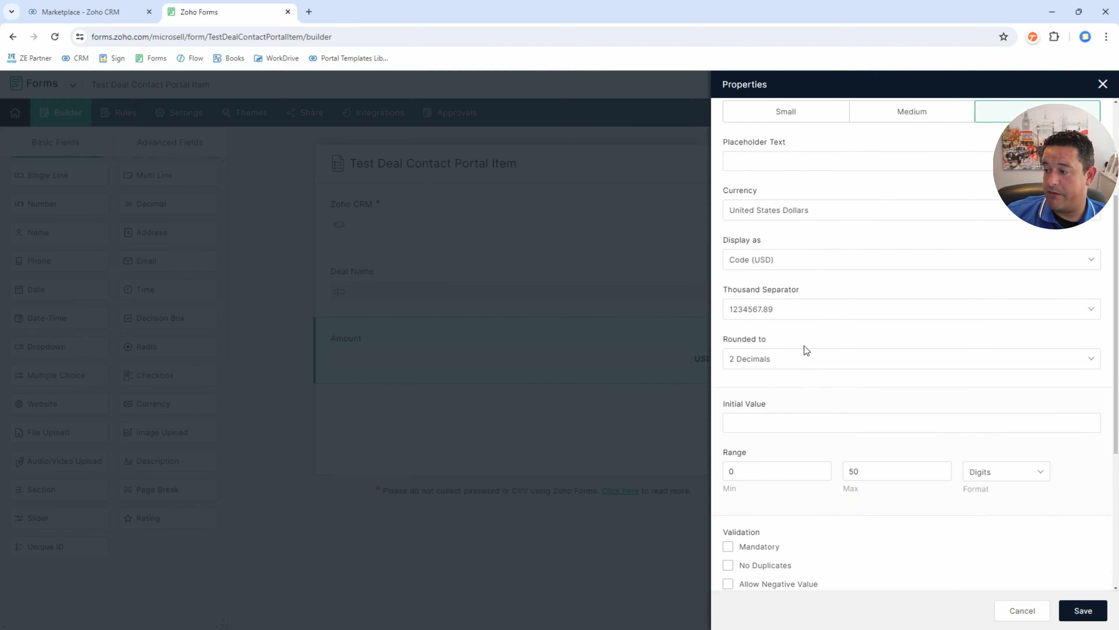
click(780, 211)
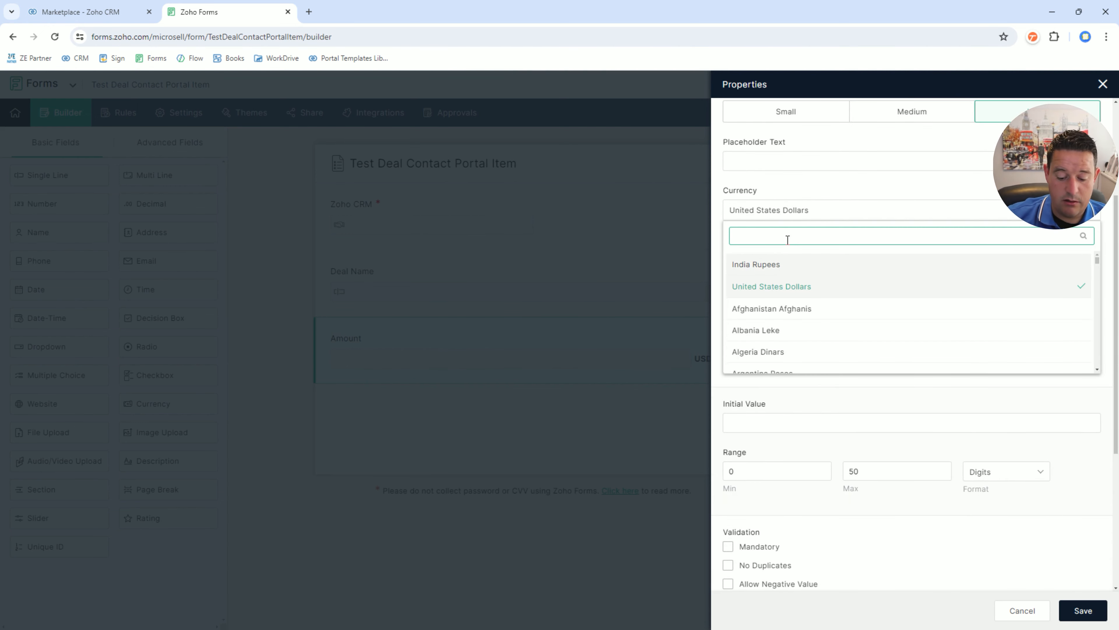
scroll(752, 473, down, 4)
click(775, 484)
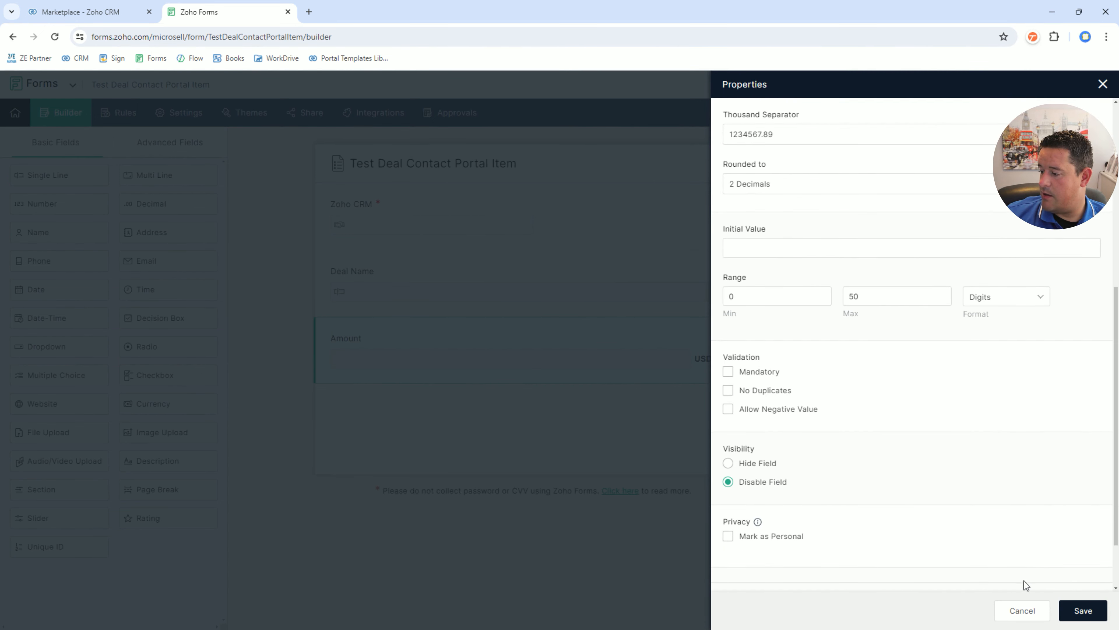
click(1075, 610)
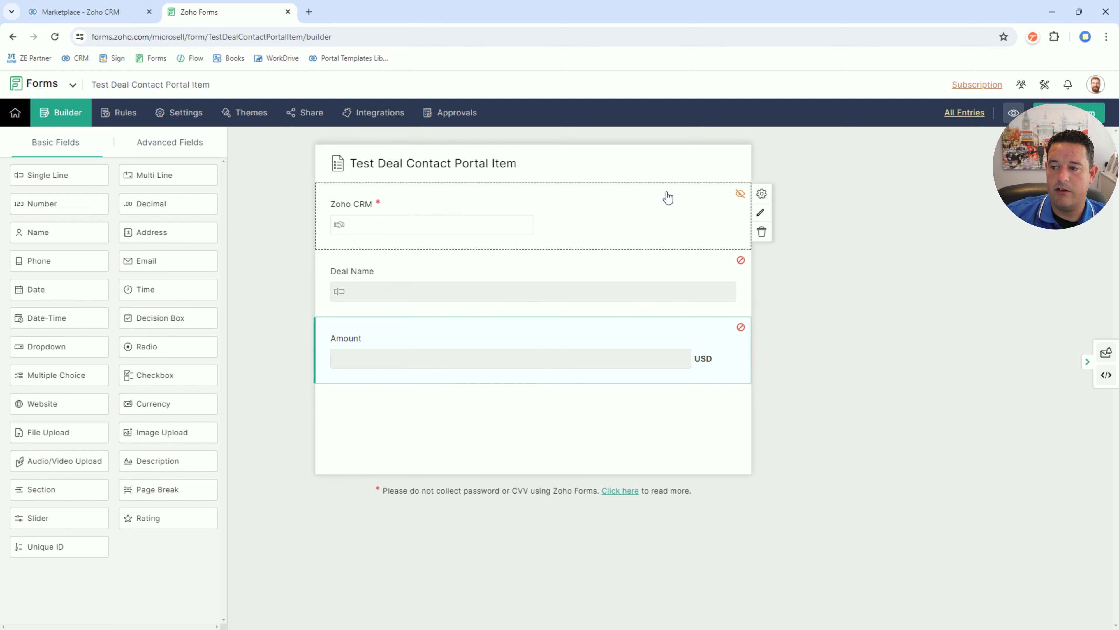
Step: Enable prefill mapping on the Zoho CRM field and map the CRM Deal Name to the form's Deal Name field
click(761, 214)
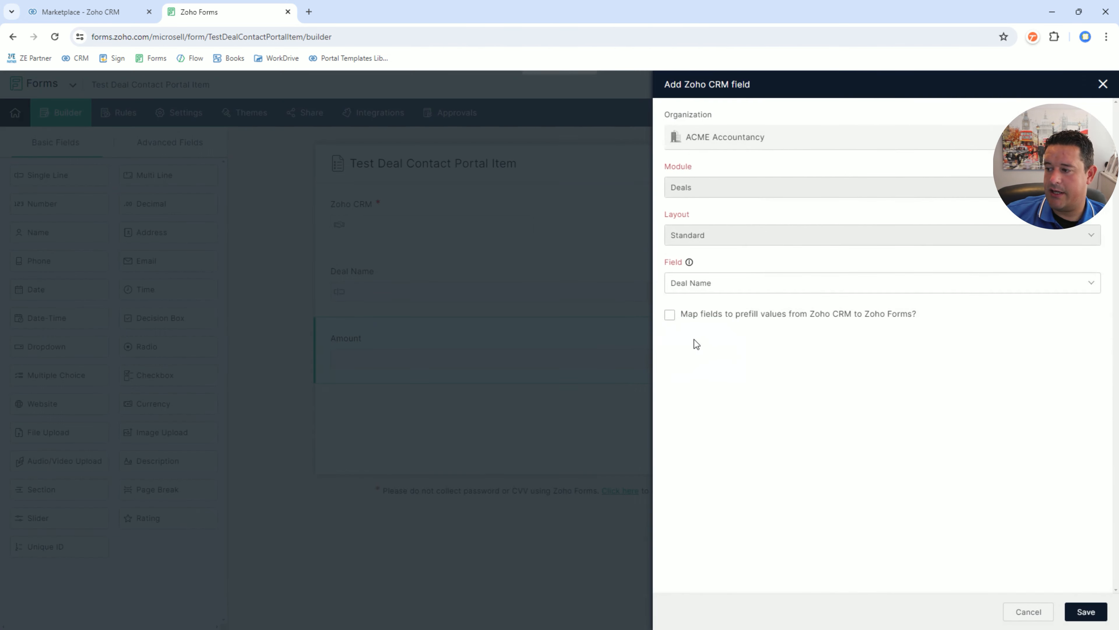
click(674, 315)
click(636, 384)
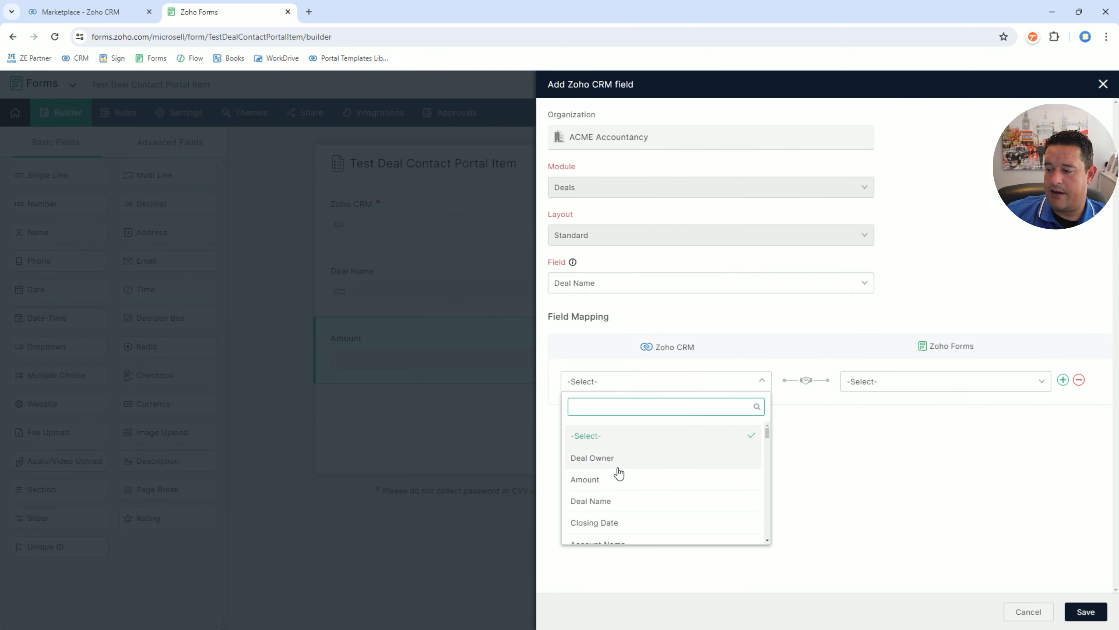
click(624, 500)
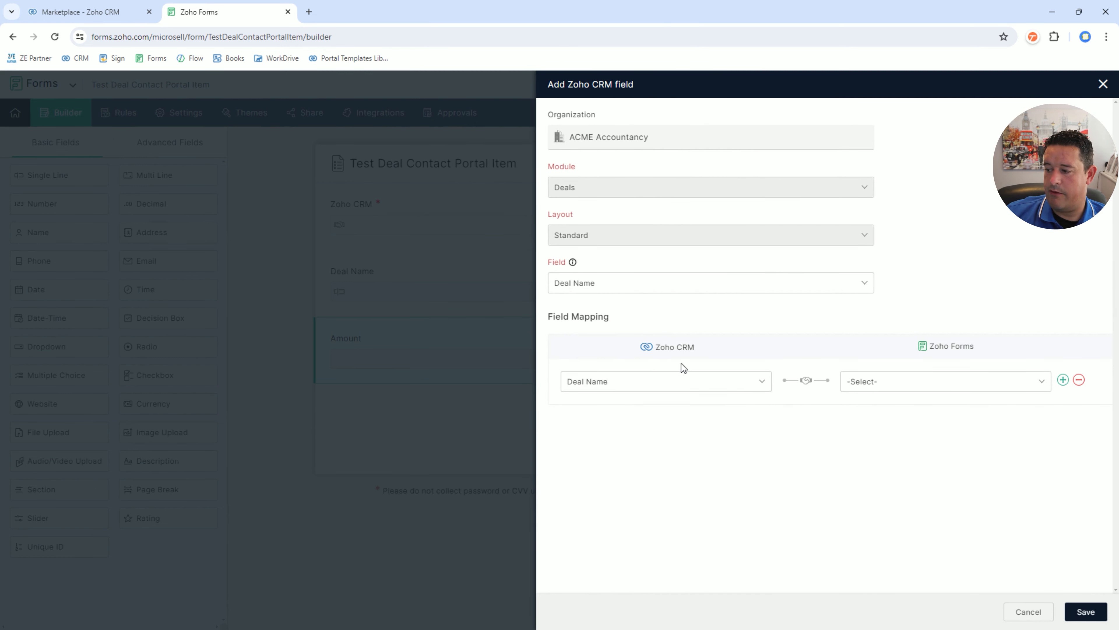
click(877, 382)
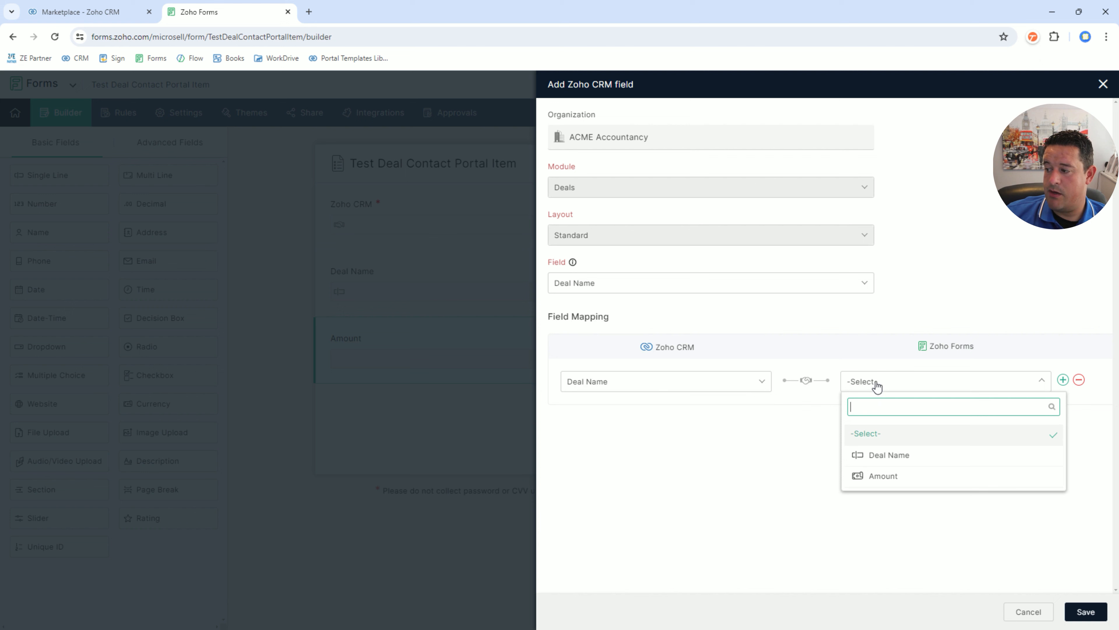
click(888, 460)
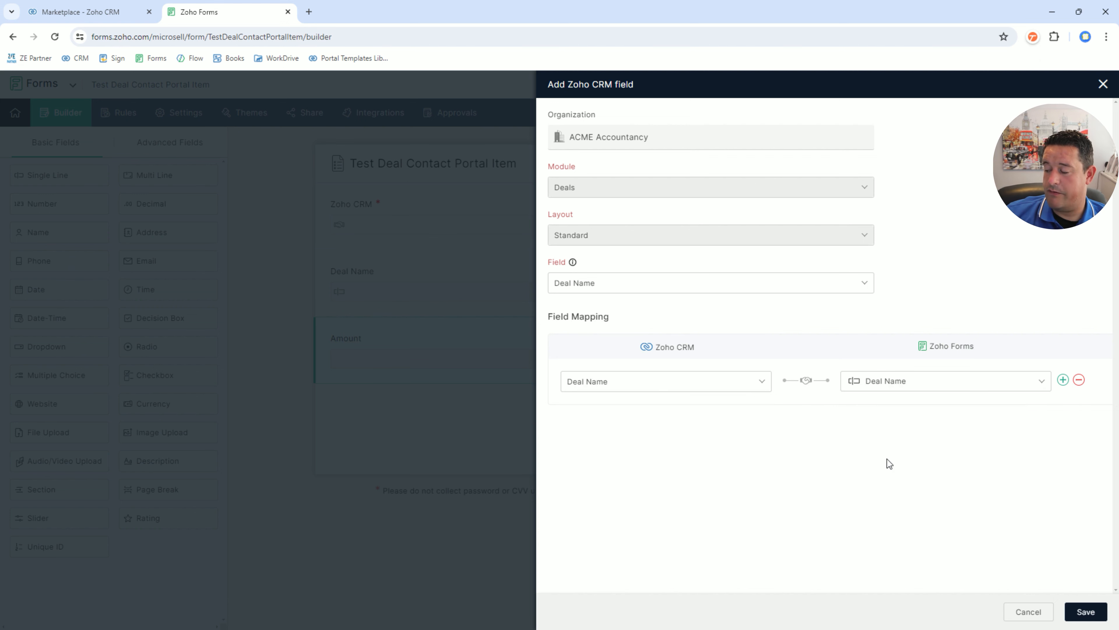
Step: Add a second mapping from the CRM Amount to the form's Amount field and save the field mapping
click(1062, 382)
click(630, 421)
click(590, 513)
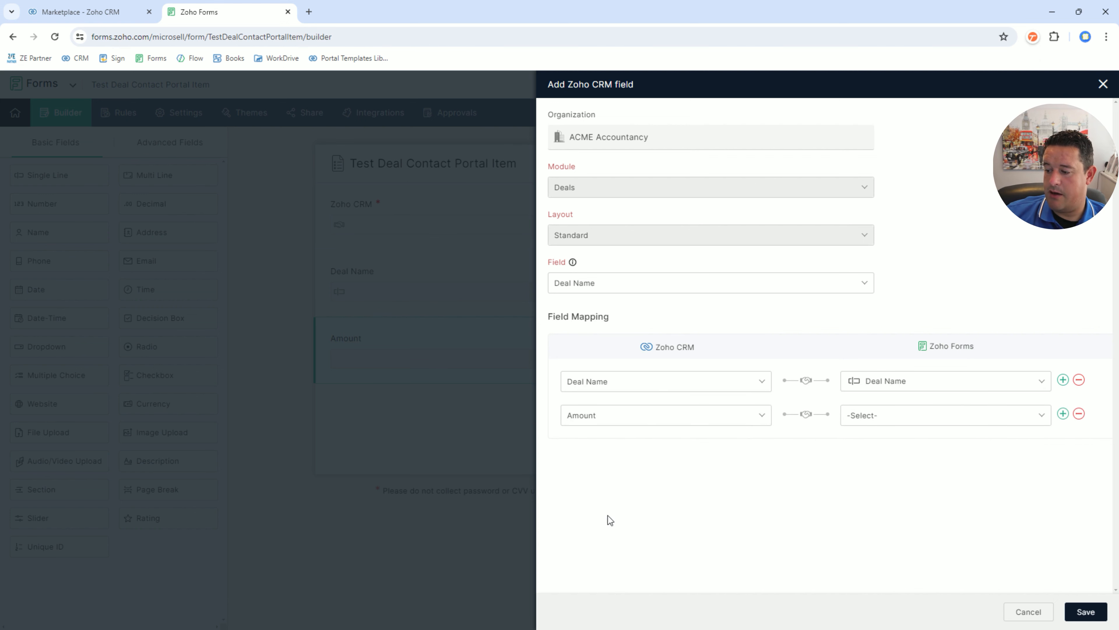
click(872, 416)
click(882, 490)
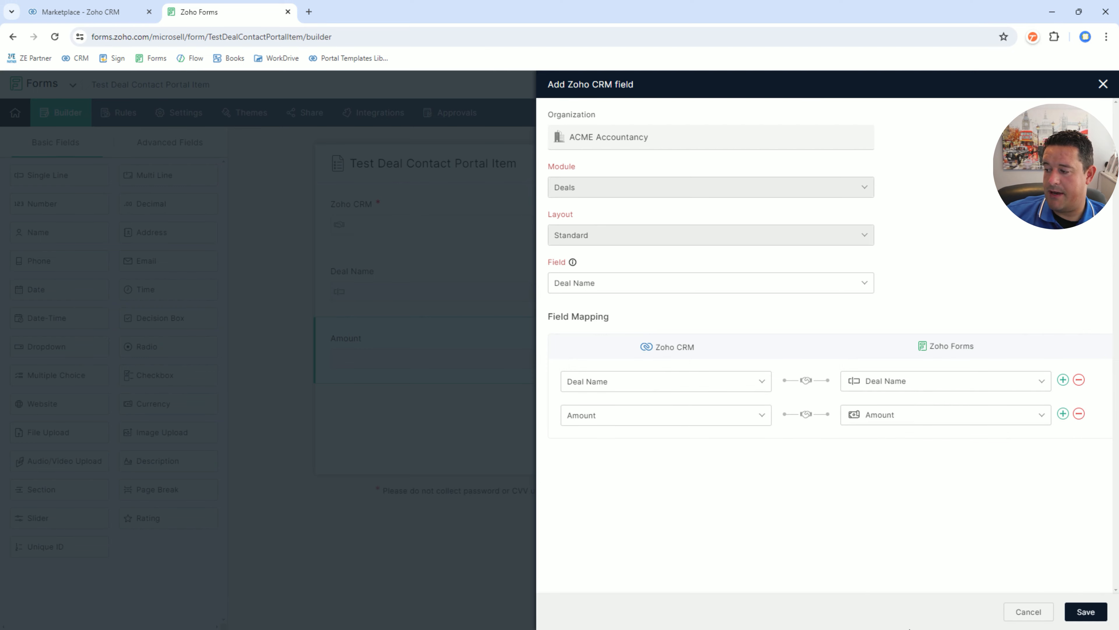
click(1079, 610)
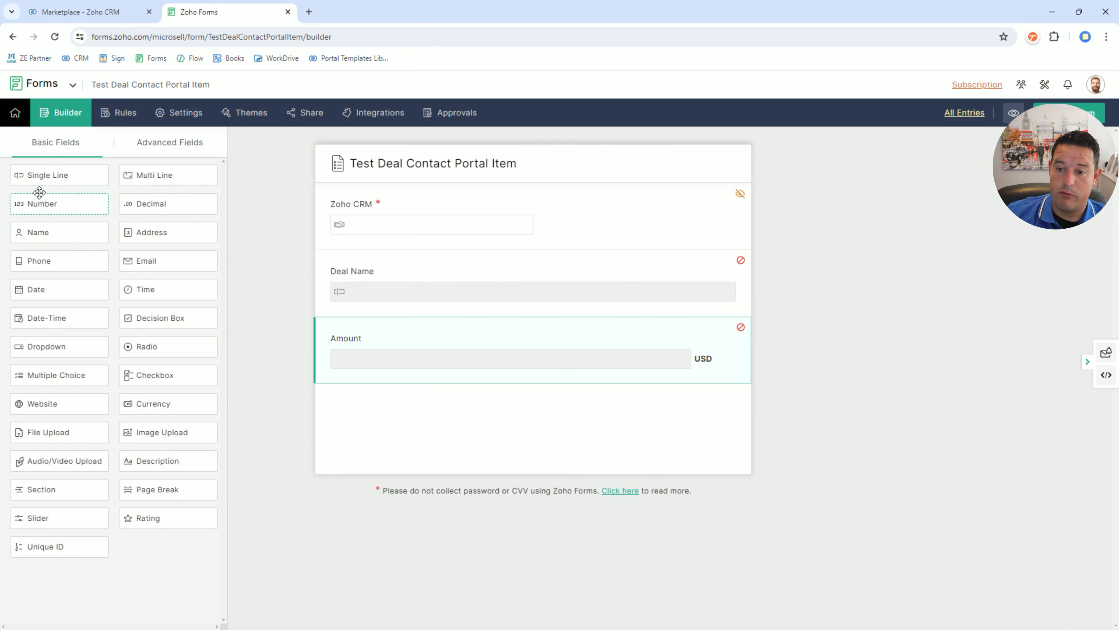
Step: Add a radio field labelled "Are you happy to proceed?" below the Amount field
click(202, 353)
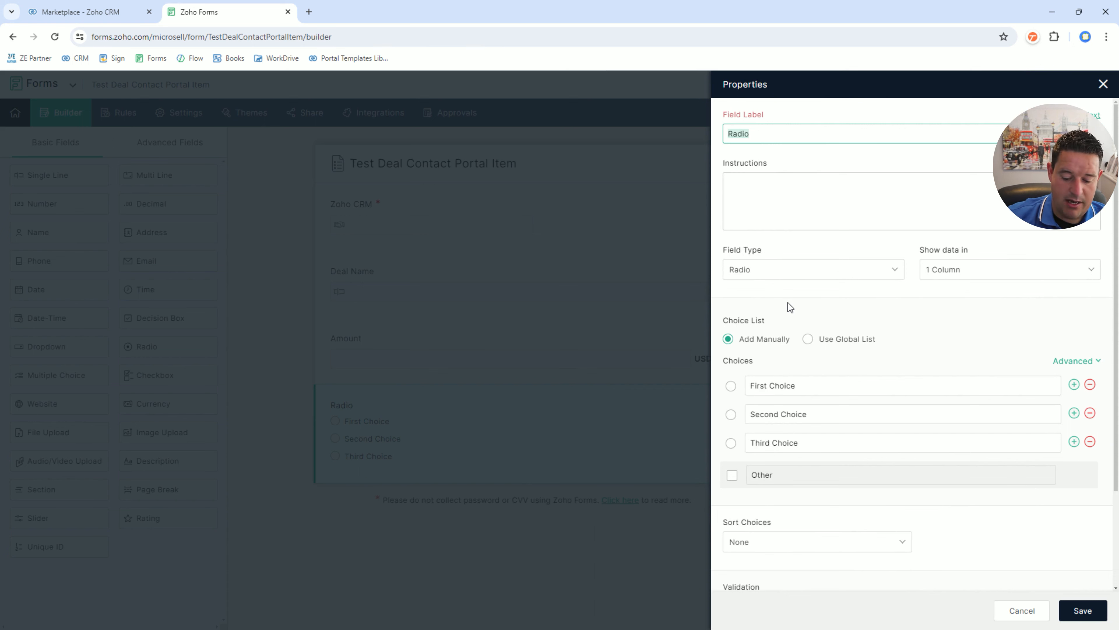
text(Are you ha)
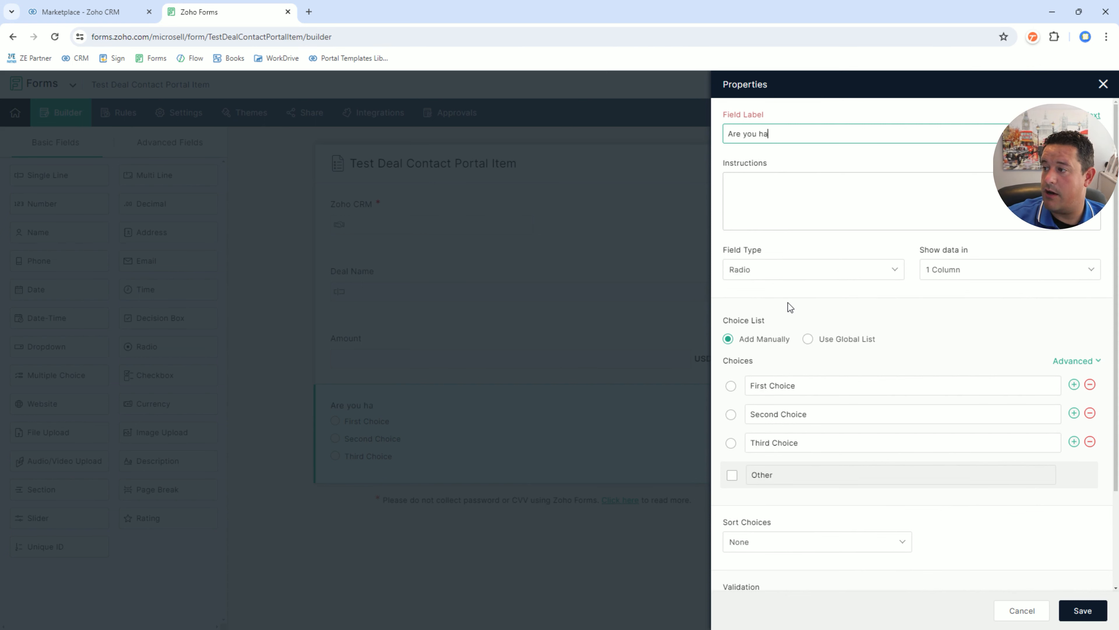
text(ppy to proce)
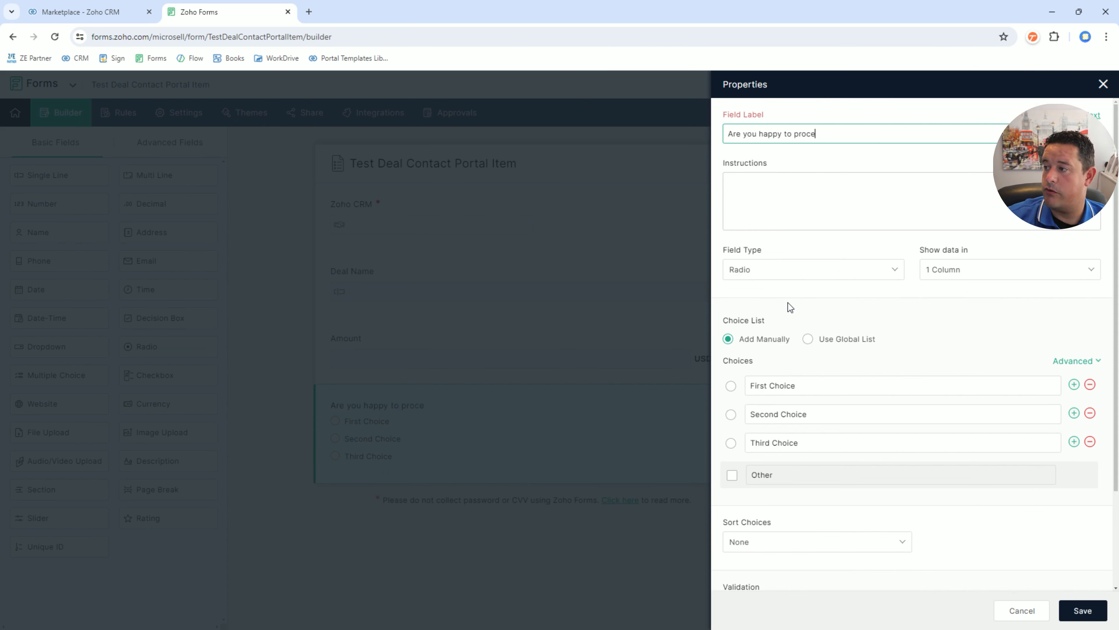
text(ed?)
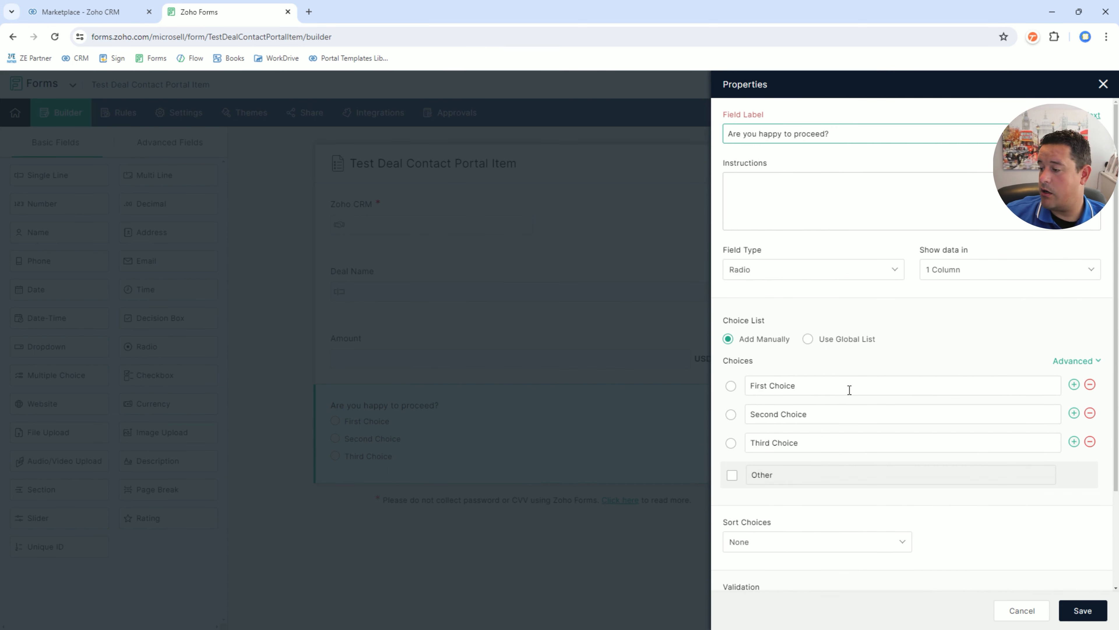
Step: Limit the radio field's choices to "Yes" and "No", make it mandatory and save its properties
triple_click(837, 389)
text(Yes)
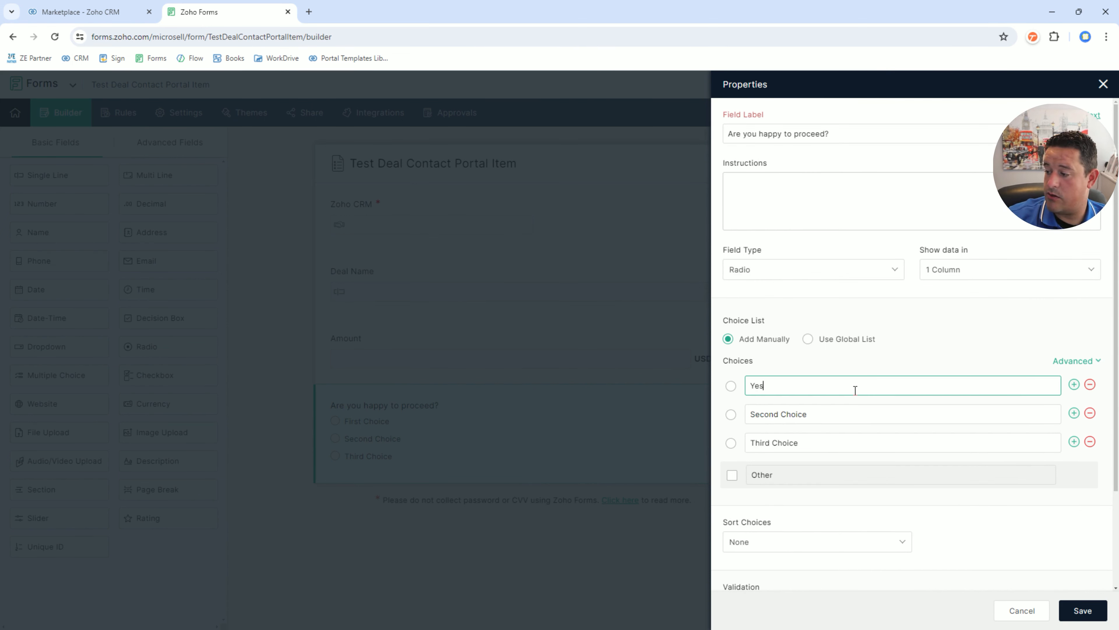
key(Tab)
text(N)
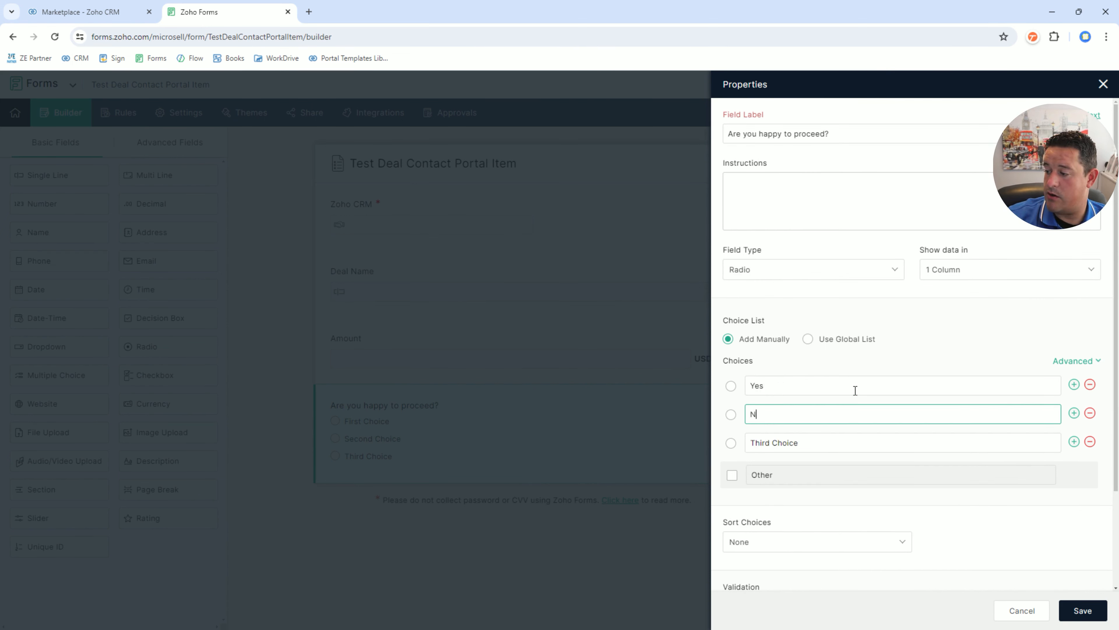
click(1090, 441)
scroll(911, 474, down, 2)
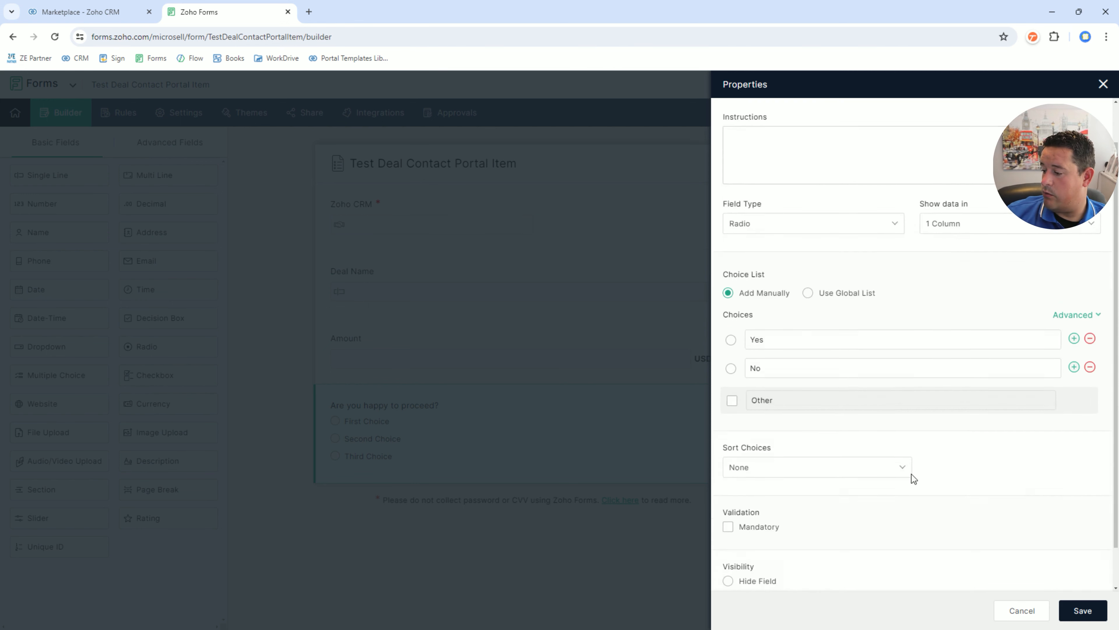
click(1075, 602)
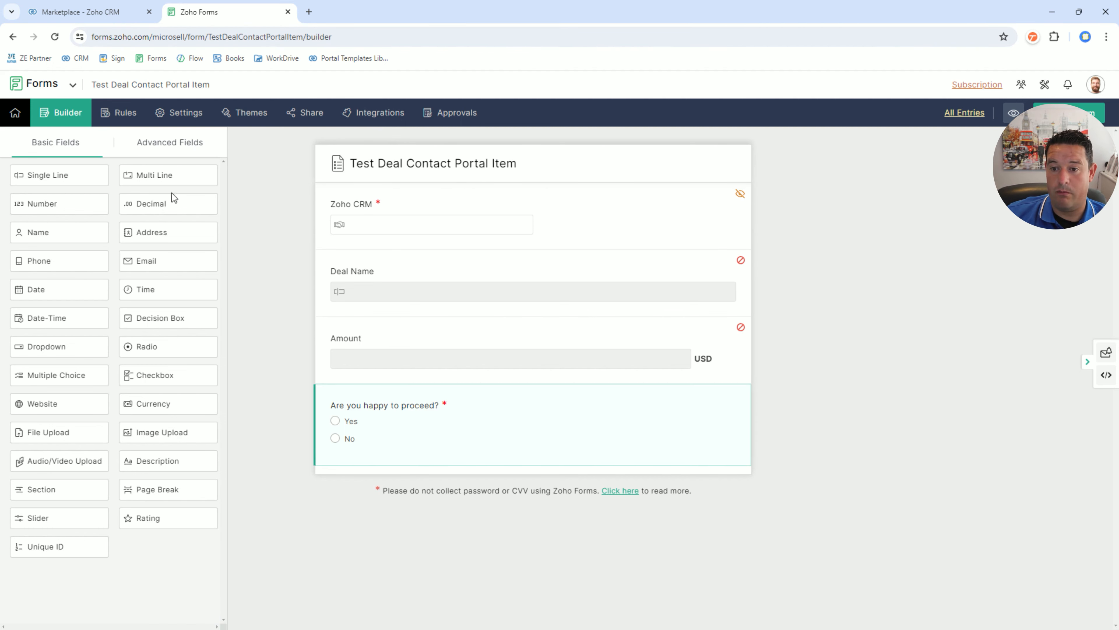
Step: Add a single-line field labelled "Portal Item Hash" above the Zoho CRM field and save it
drag(54, 177, 429, 215)
click(426, 220)
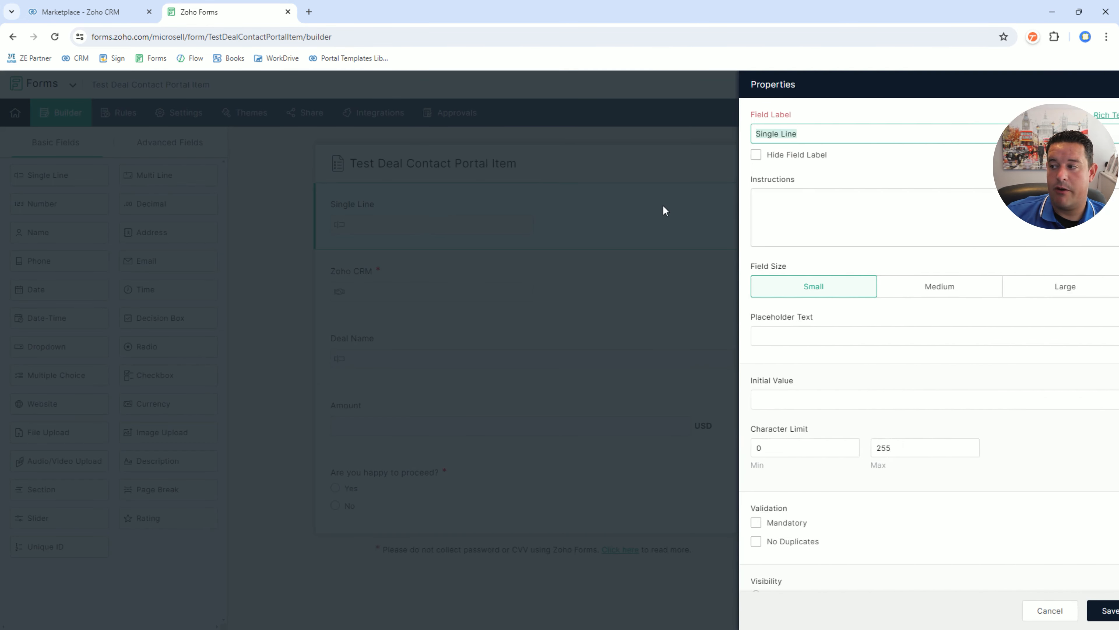
text(Portal Item Hash)
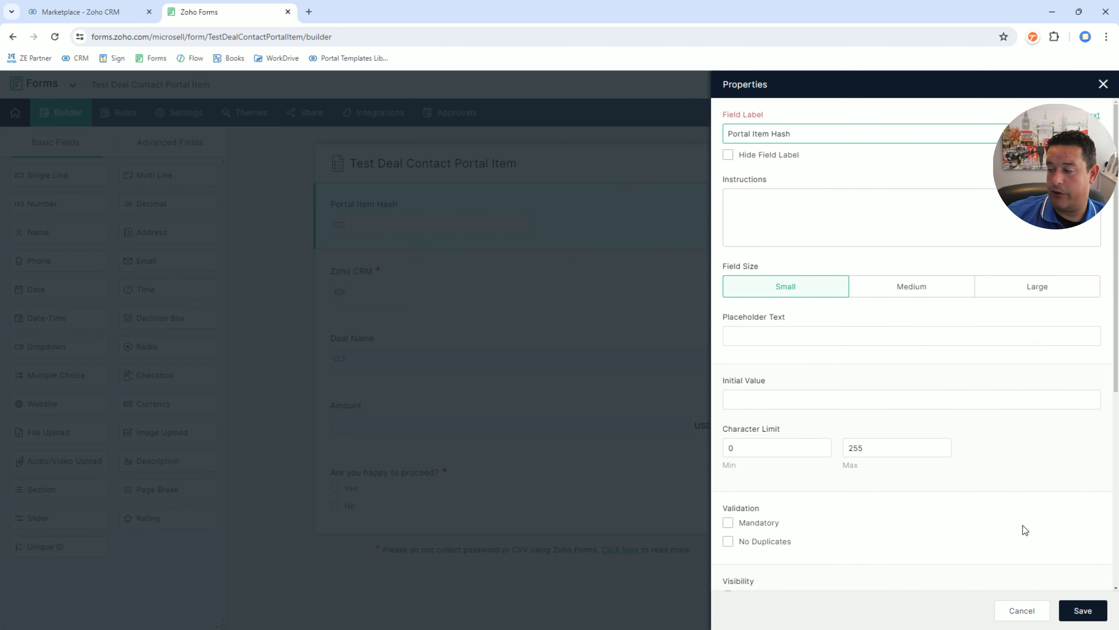
click(1083, 610)
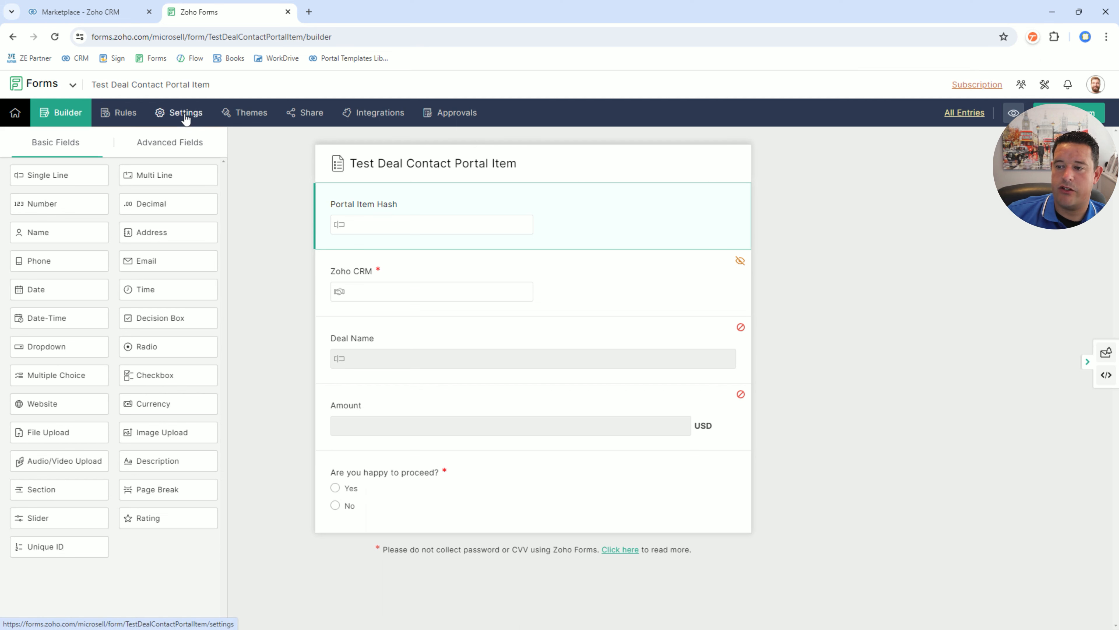
Step: Configure a prefill URL alias "hash" for the Portal Item Hash field in the form settings and save it
click(185, 115)
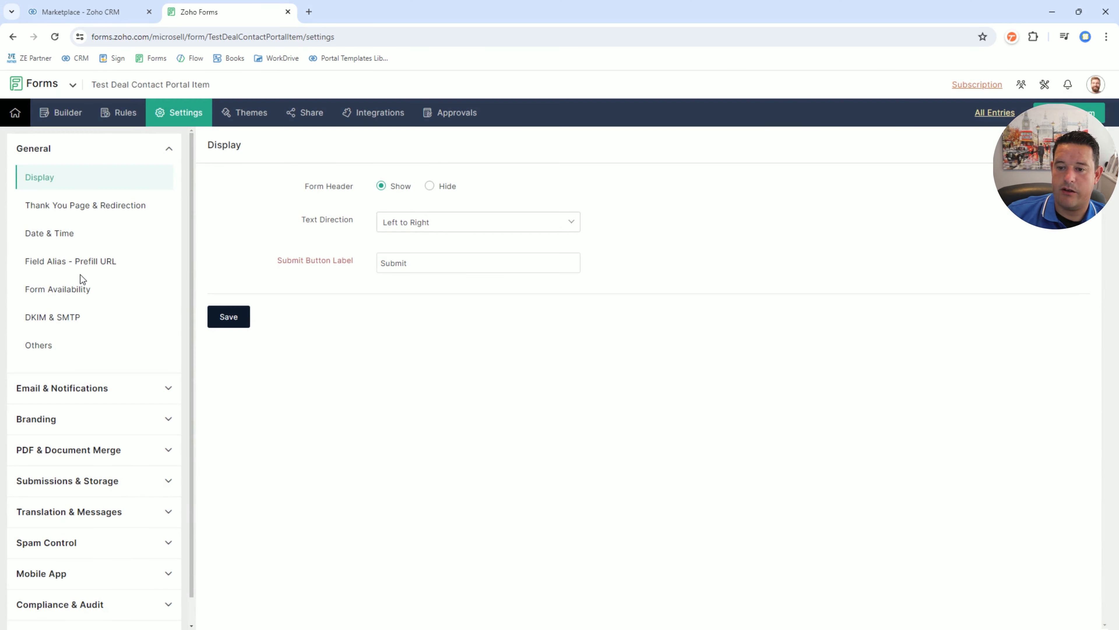
click(53, 262)
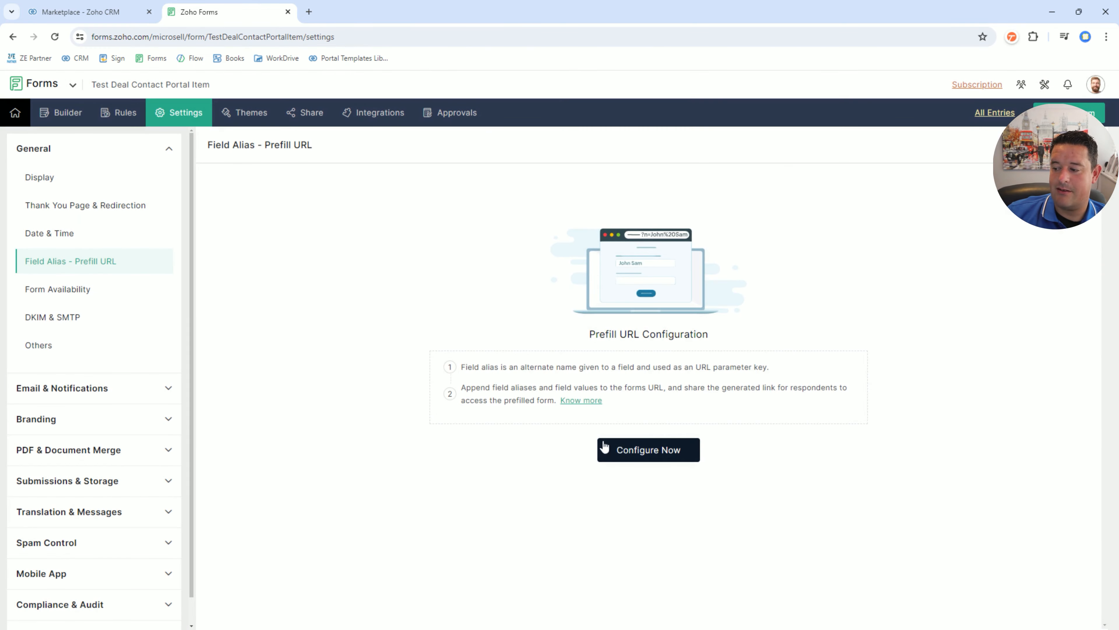
click(322, 210)
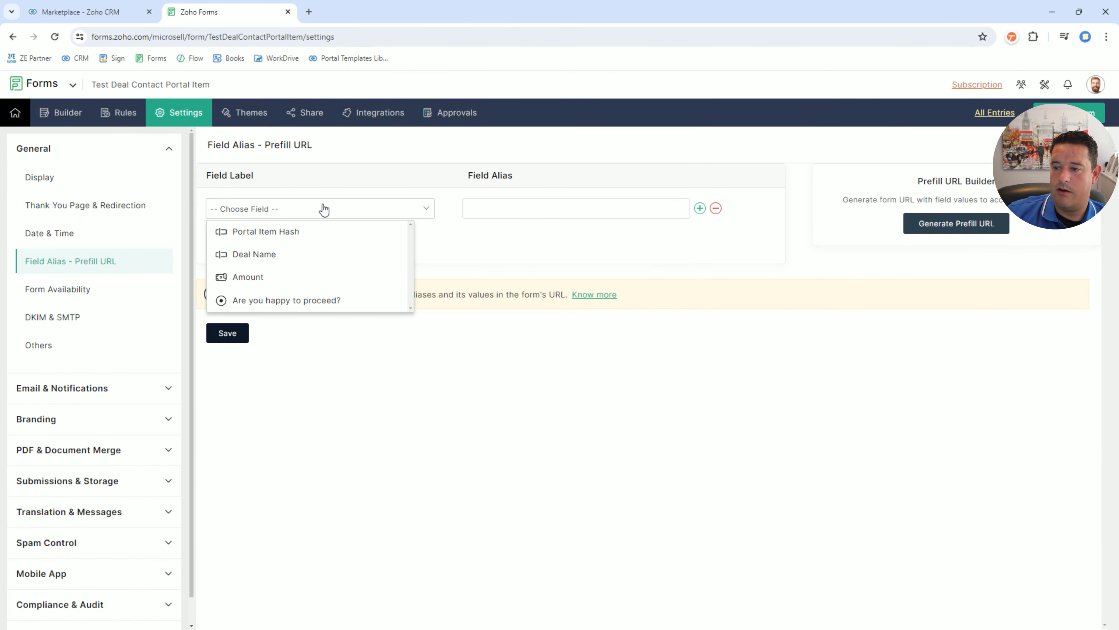
click(292, 237)
click(509, 208)
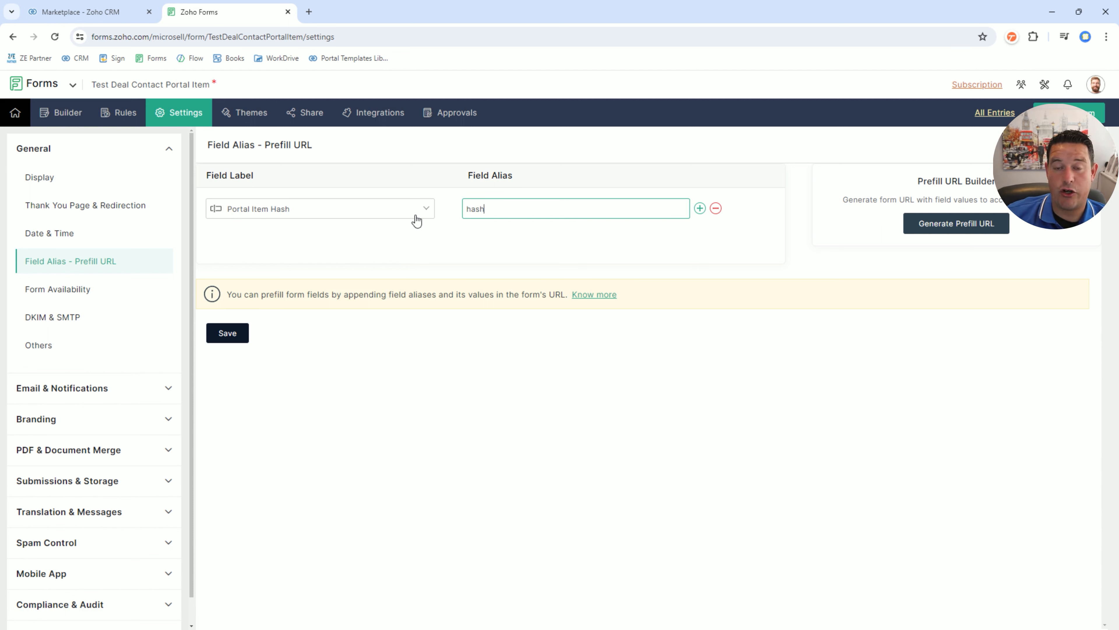
click(236, 338)
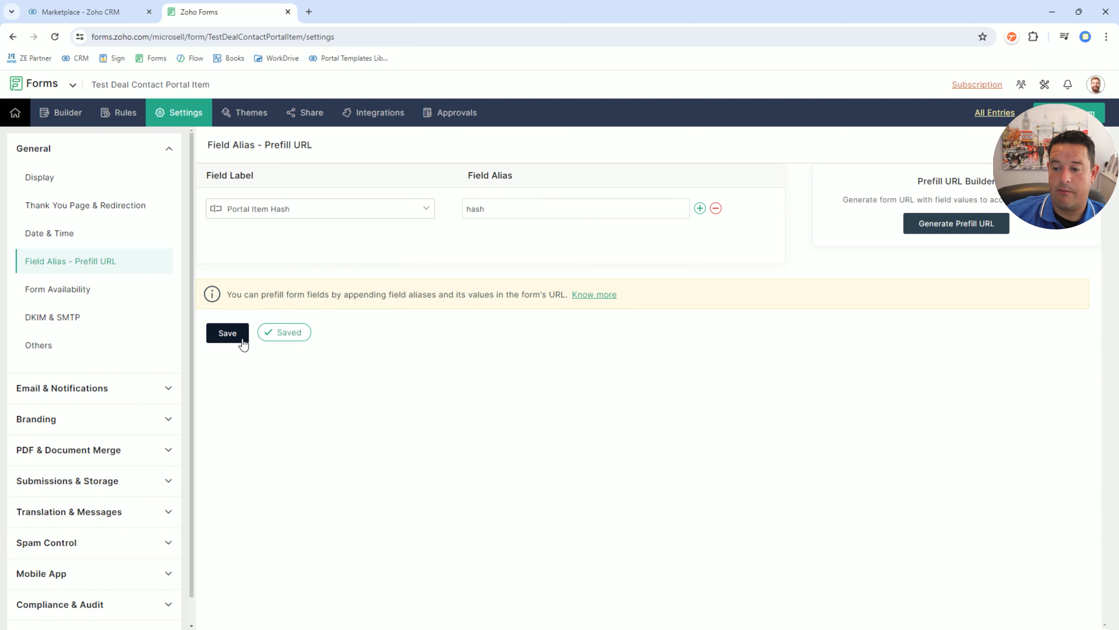
Step: Set the form to redirect respondents to a website on submission instead of showing the thank you page
click(79, 206)
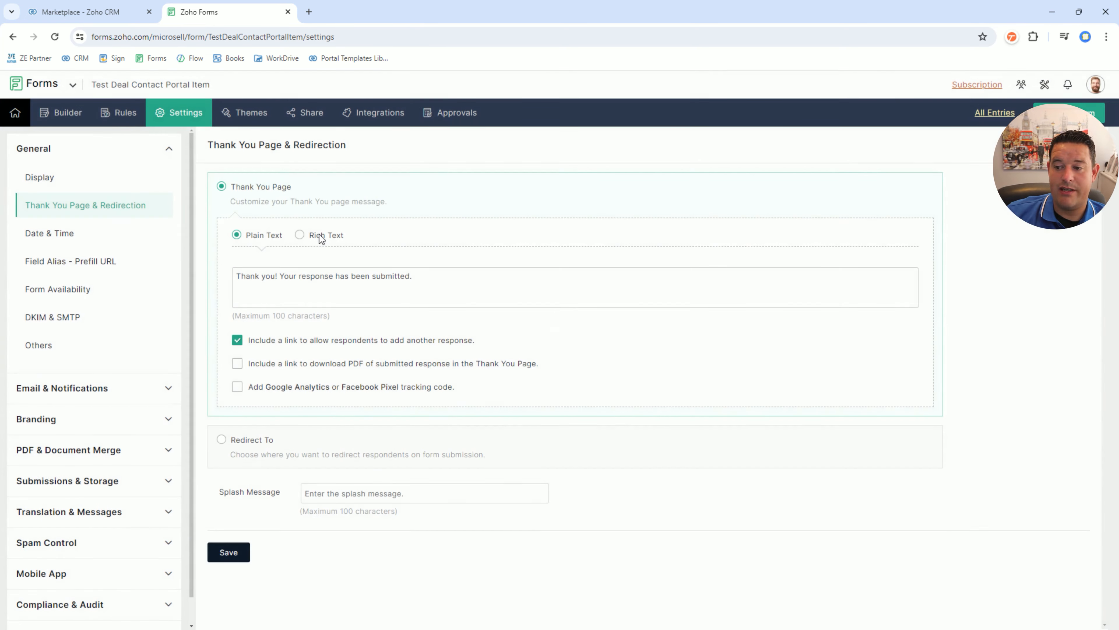
click(238, 442)
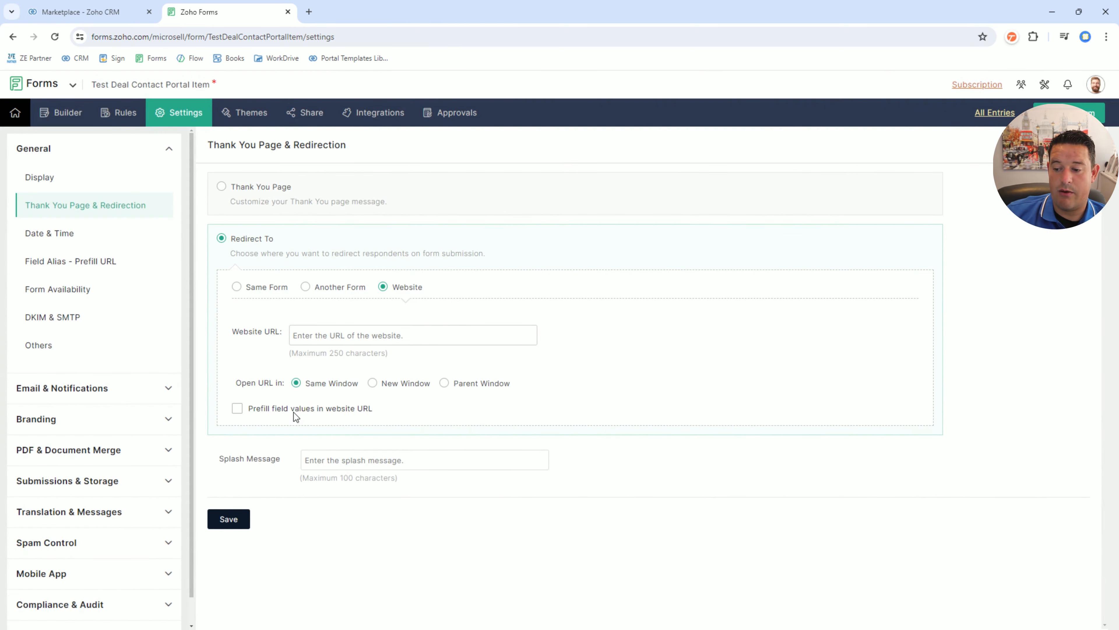
click(316, 336)
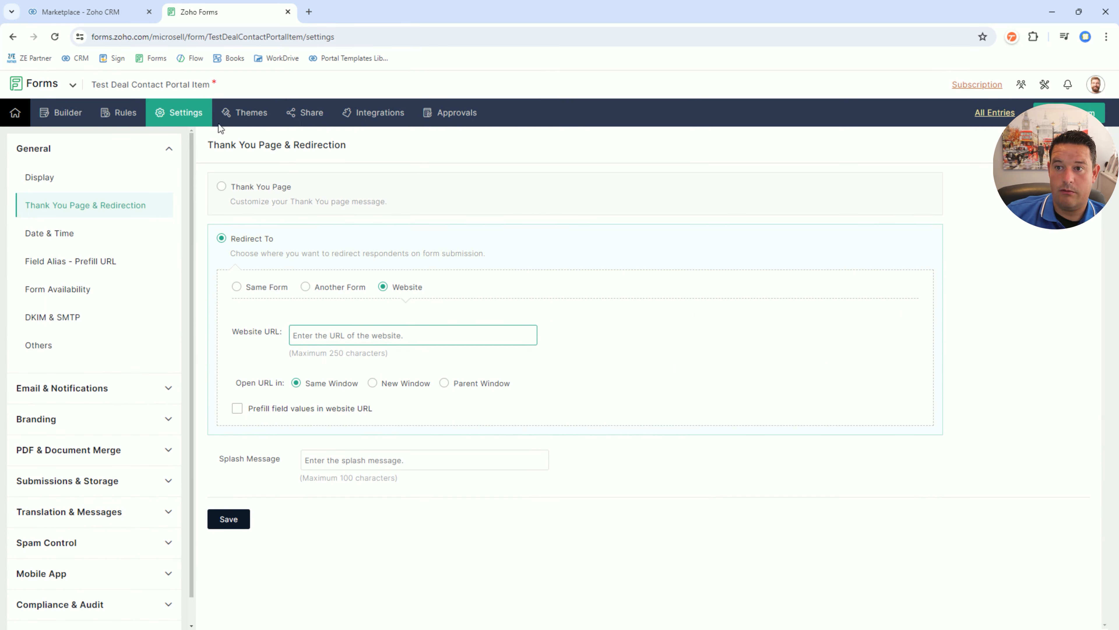
Step: Switch to Zoho CRM, view the test contact's Client Onboarding Portal as client, and copy its base address without the portal parameter
click(77, 12)
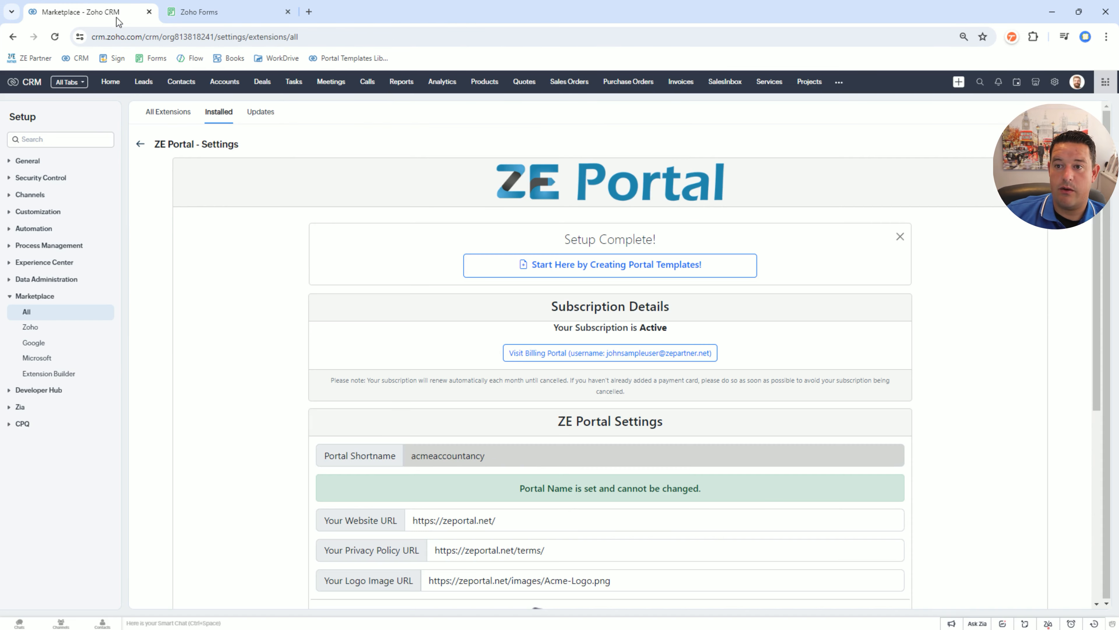
click(839, 81)
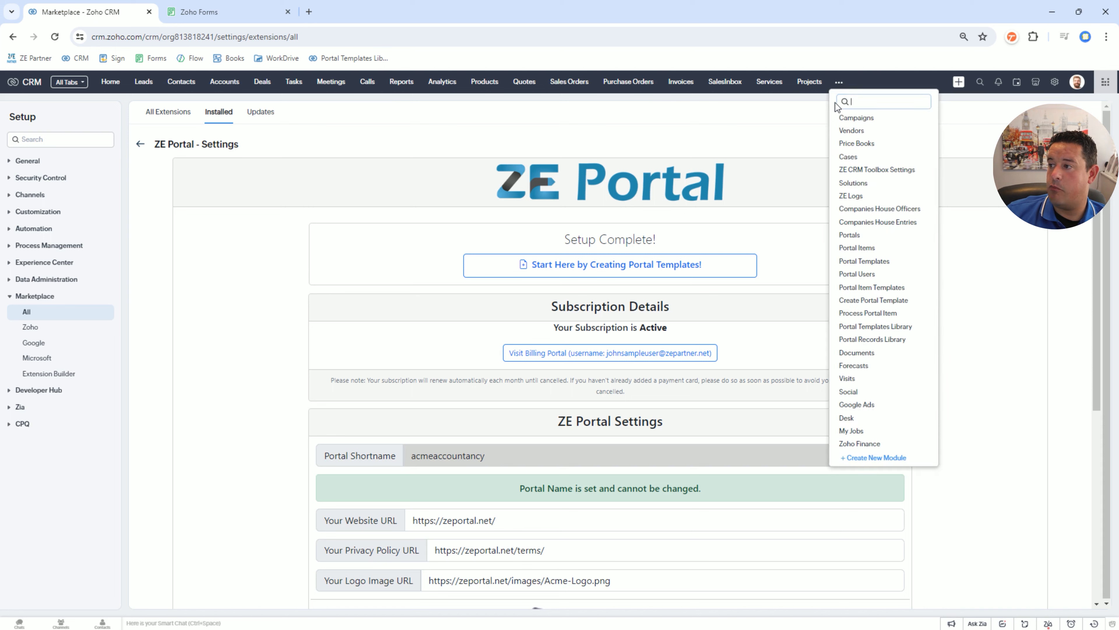
middle_click(850, 235)
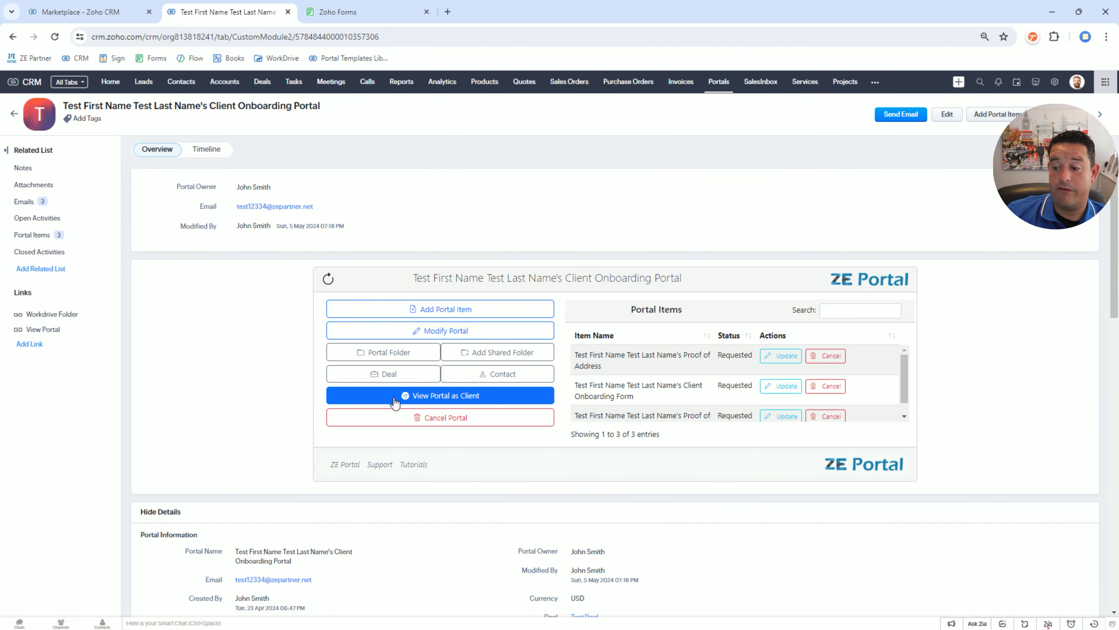
click(394, 399)
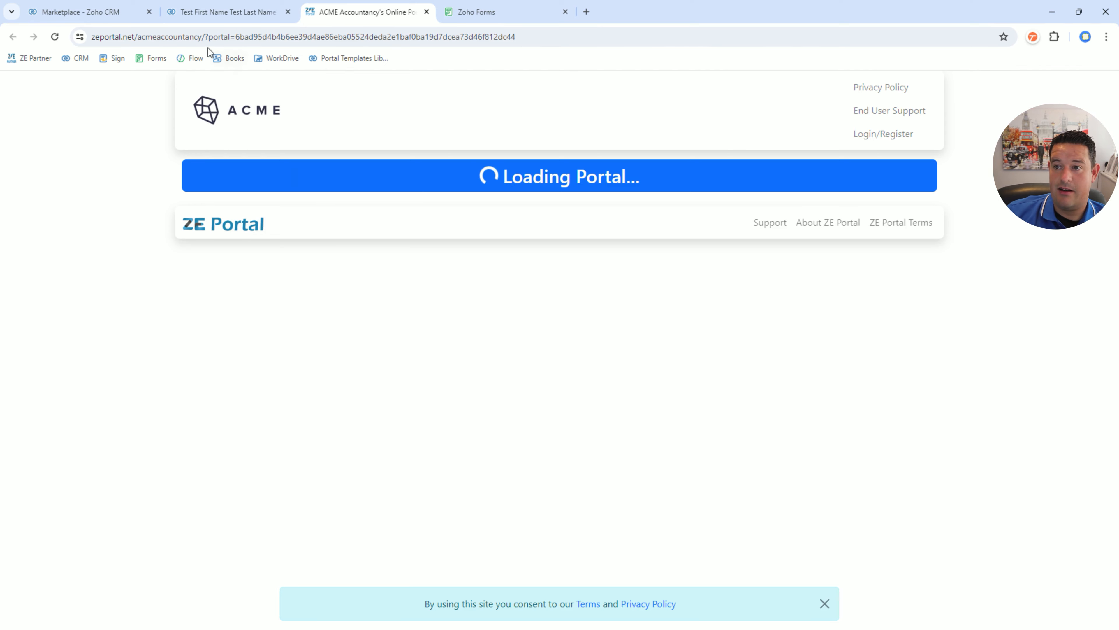
drag(208, 36, 55, 38)
key(ctrl+c)
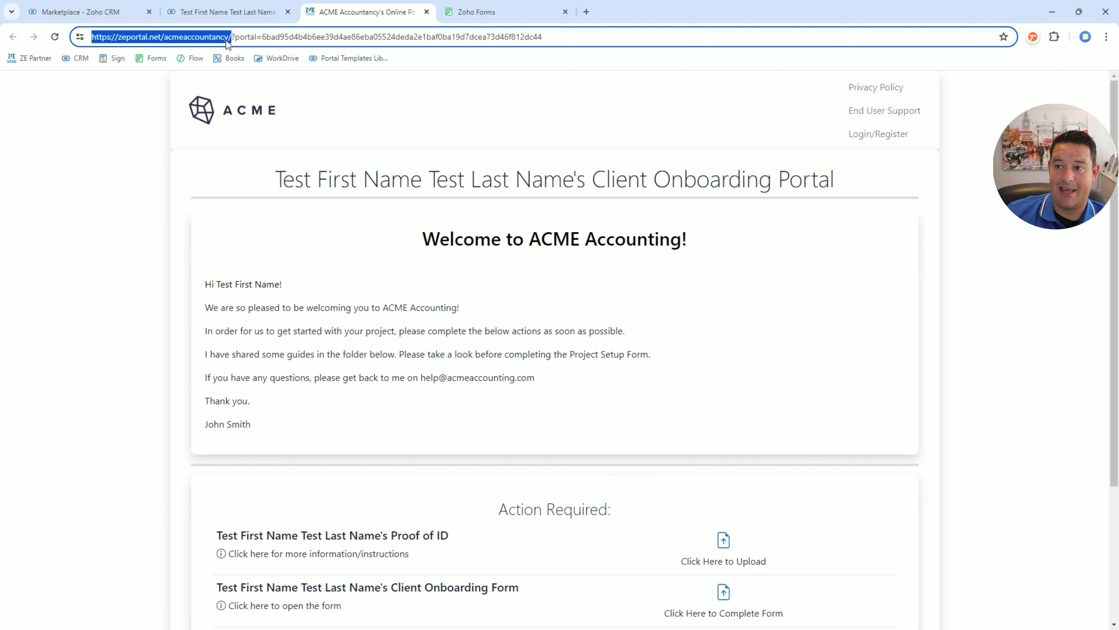
click(476, 12)
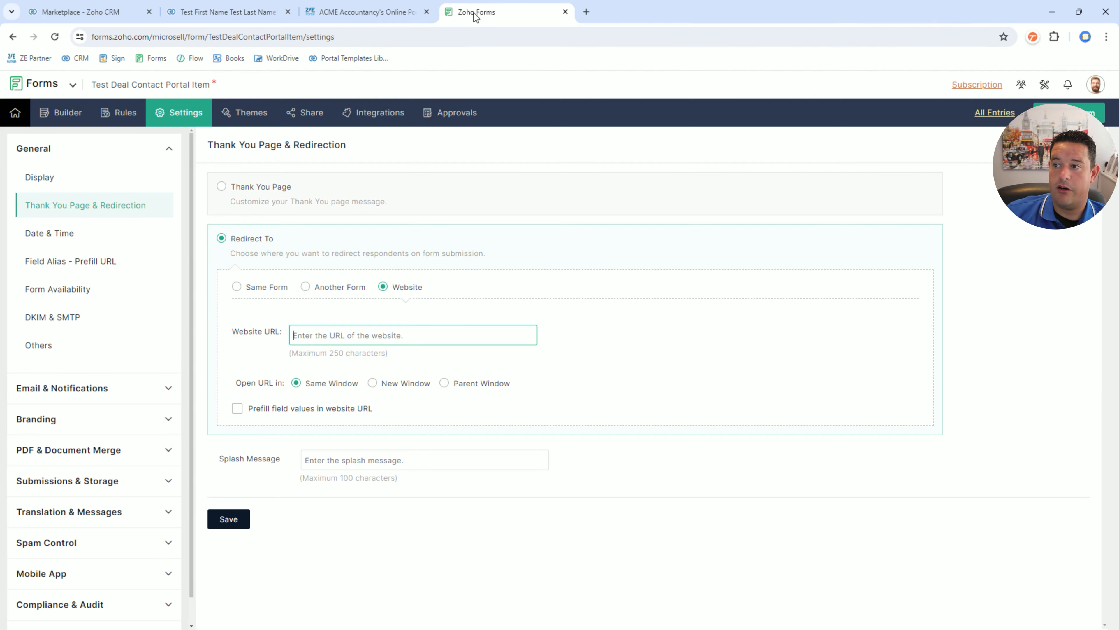
key(ctrl+v)
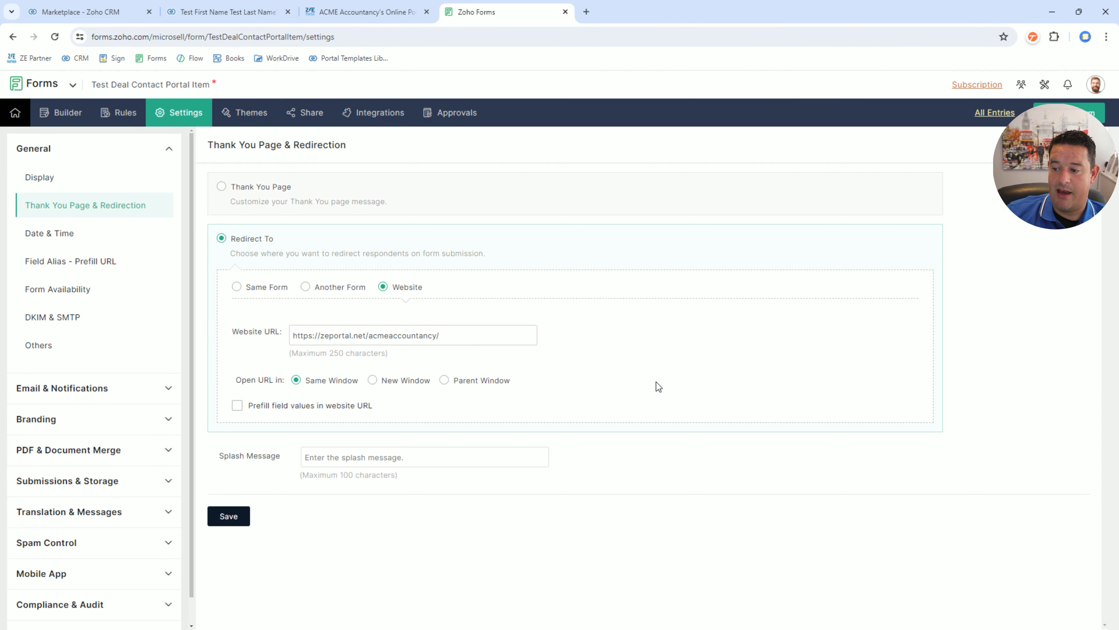
click(262, 408)
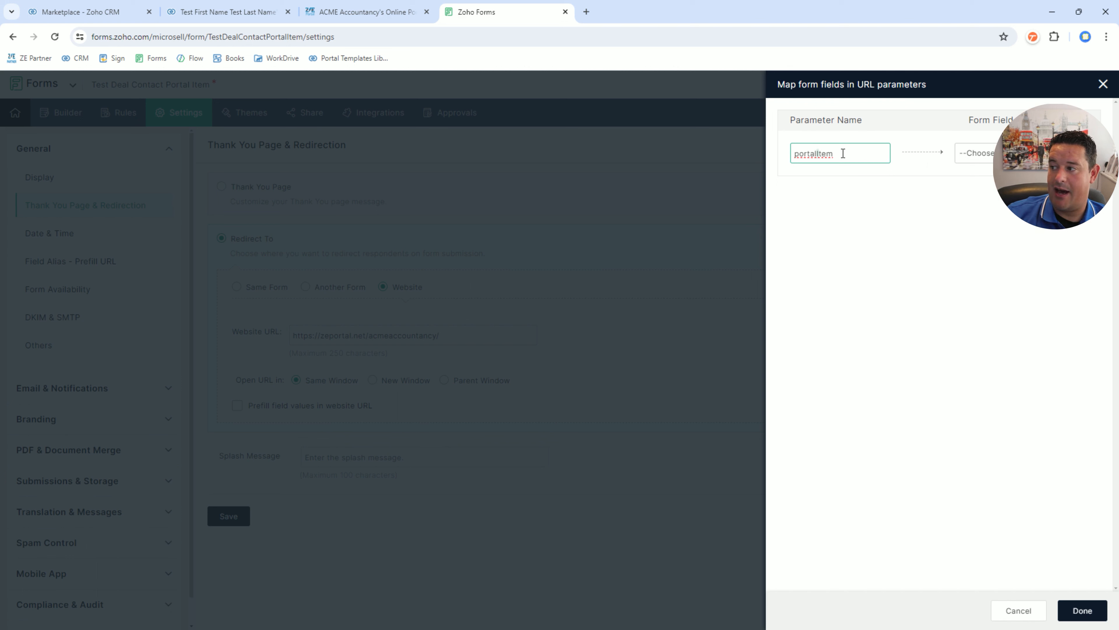
click(976, 152)
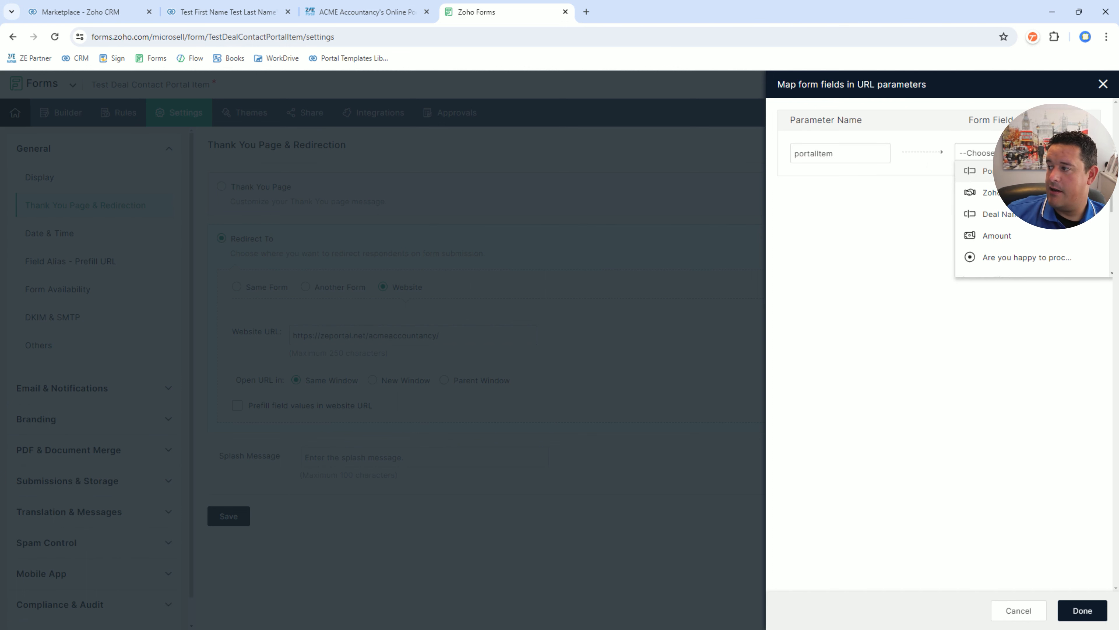
click(982, 171)
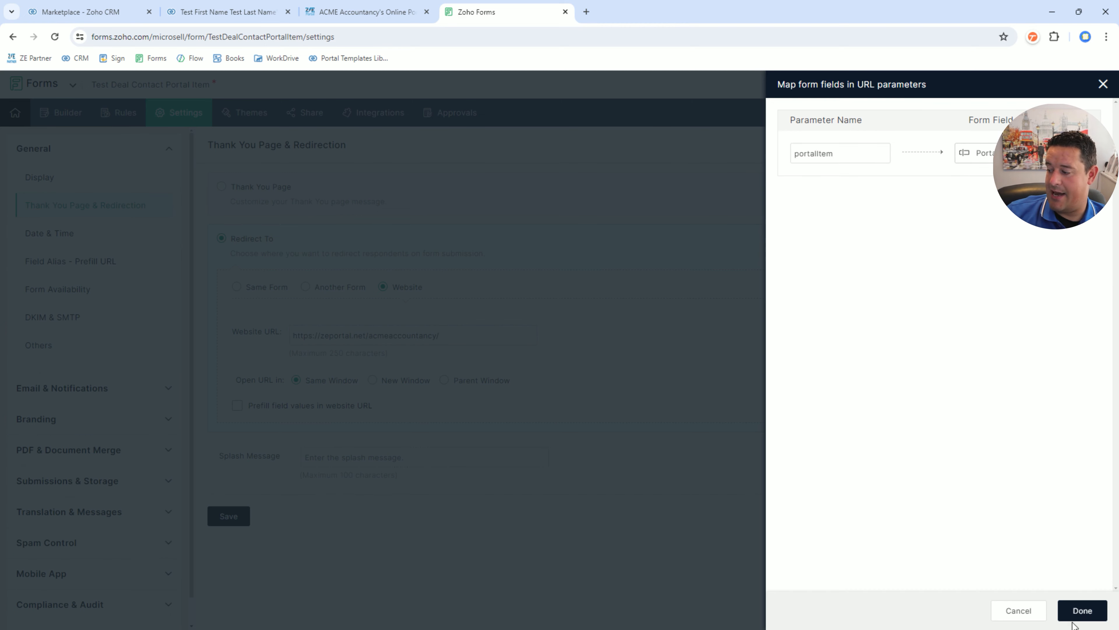
click(1080, 610)
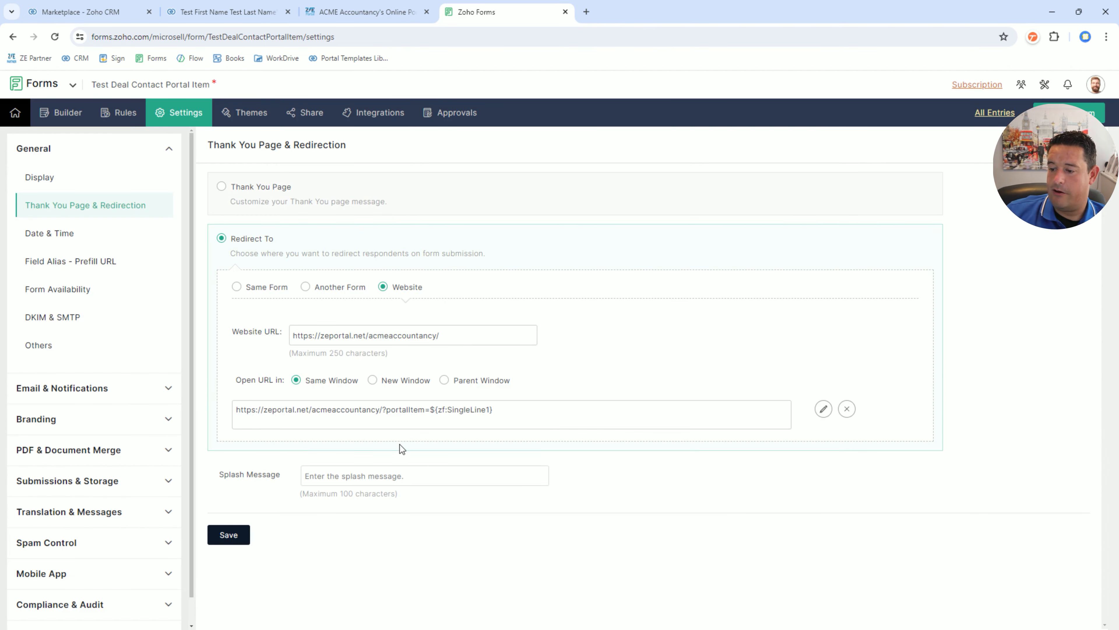
Step: Set the splash message to "Thank you! We are redirecting you back to your Portal!" and save the redirection settings
click(324, 474)
text(Th)
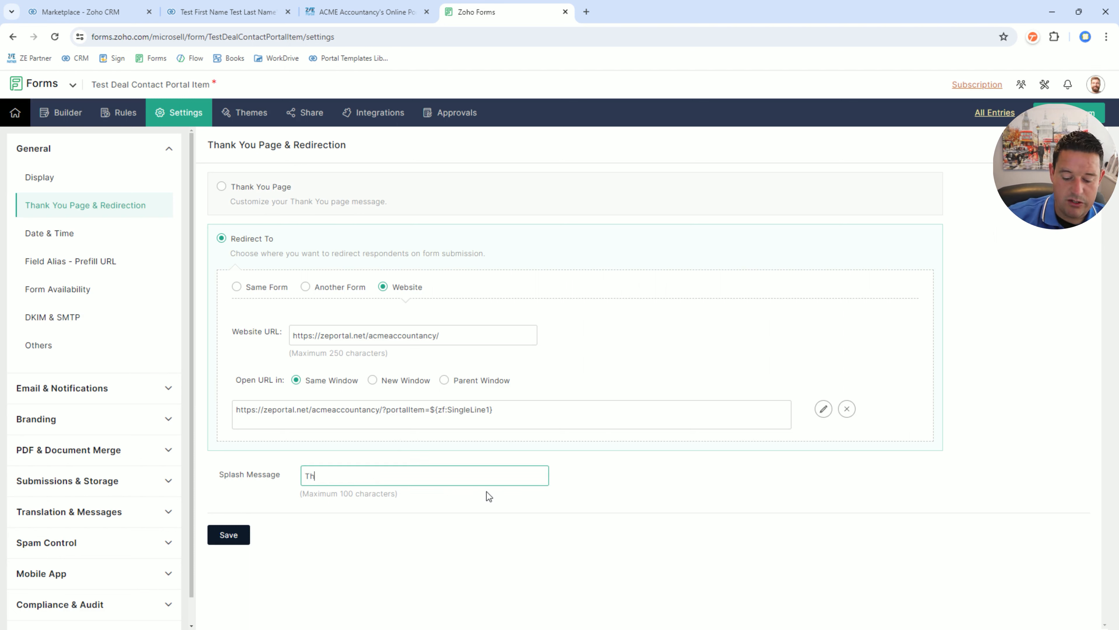
text(ank you! W)
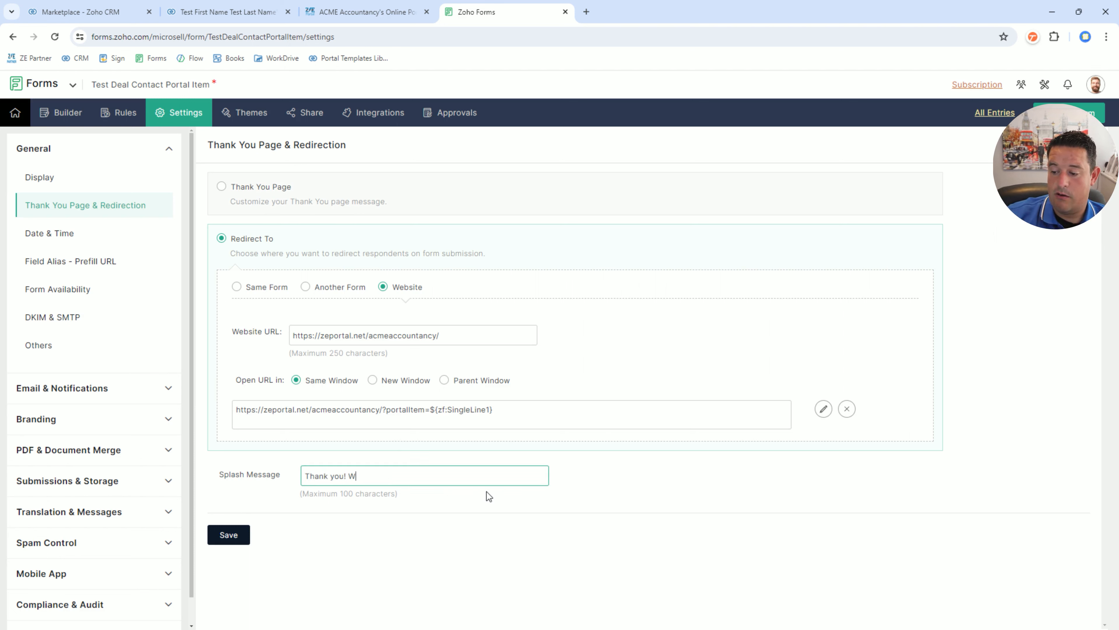
text(e are redirecting you back to your Portal!)
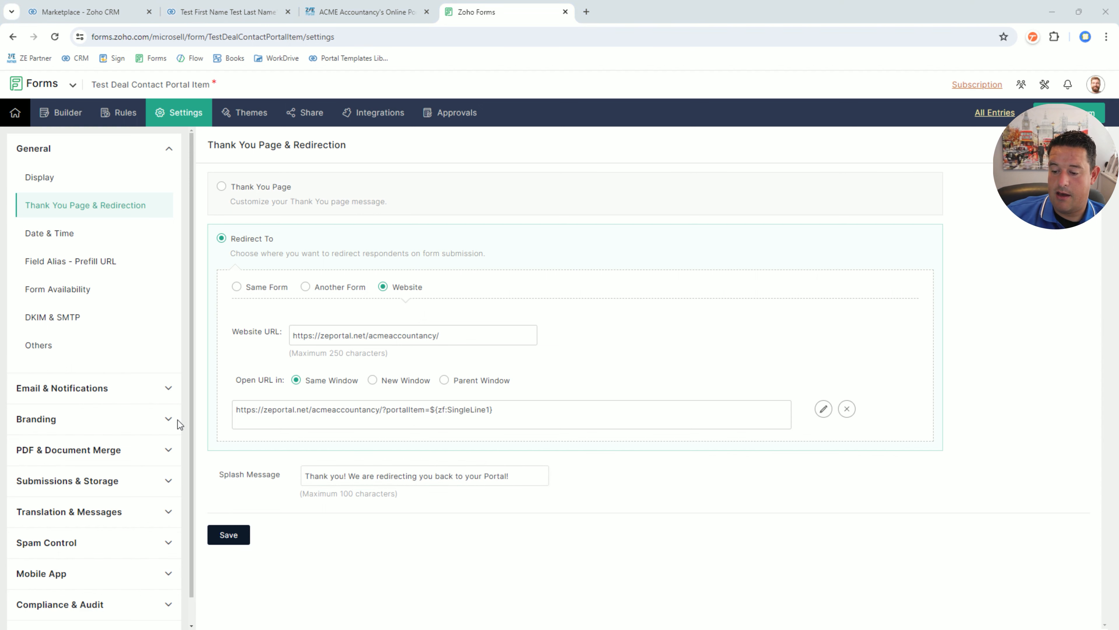
click(228, 534)
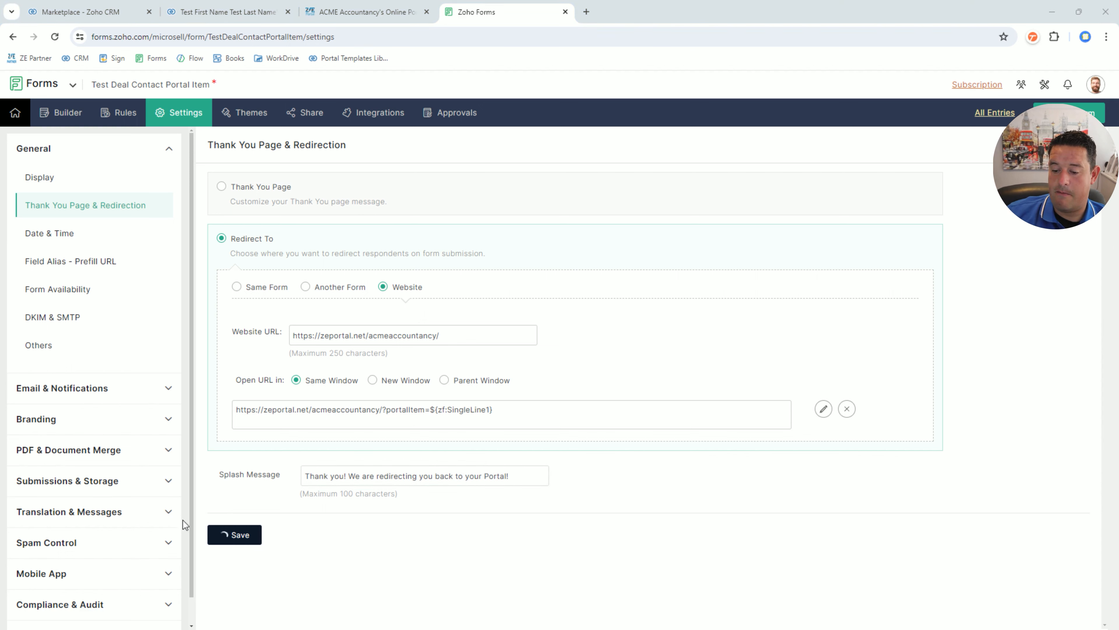
scroll(182, 520, down, 1)
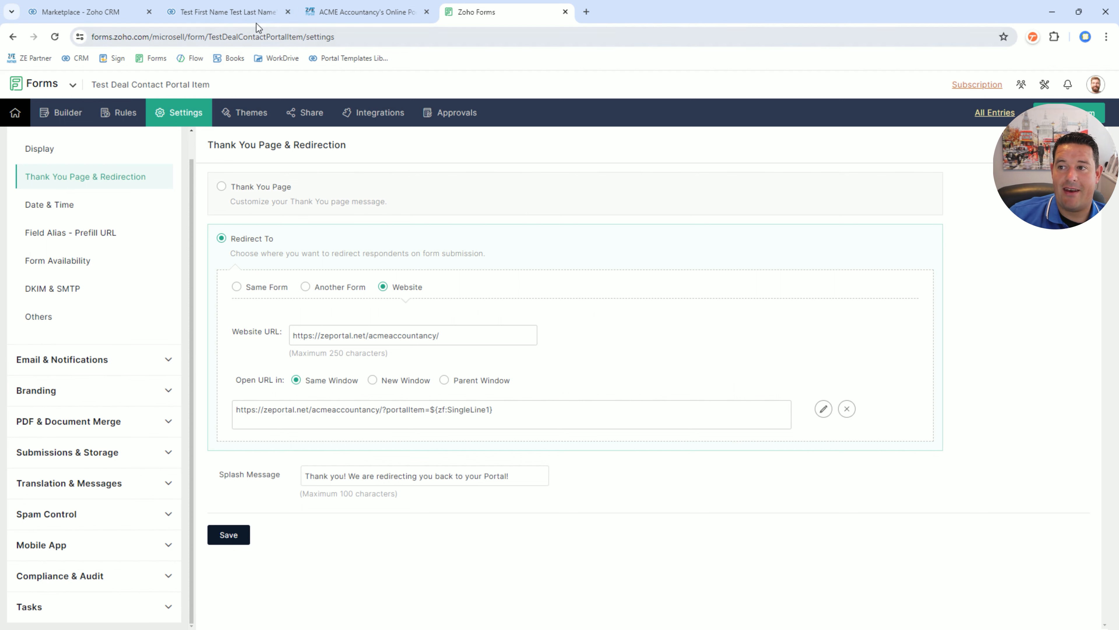
Step: From the contact's Client Onboarding Portal in Zoho CRM, open its portal folder in WorkDrive and view ZOHO FORMS ATTACHMENTS under the ZE Portal team folder
click(257, 12)
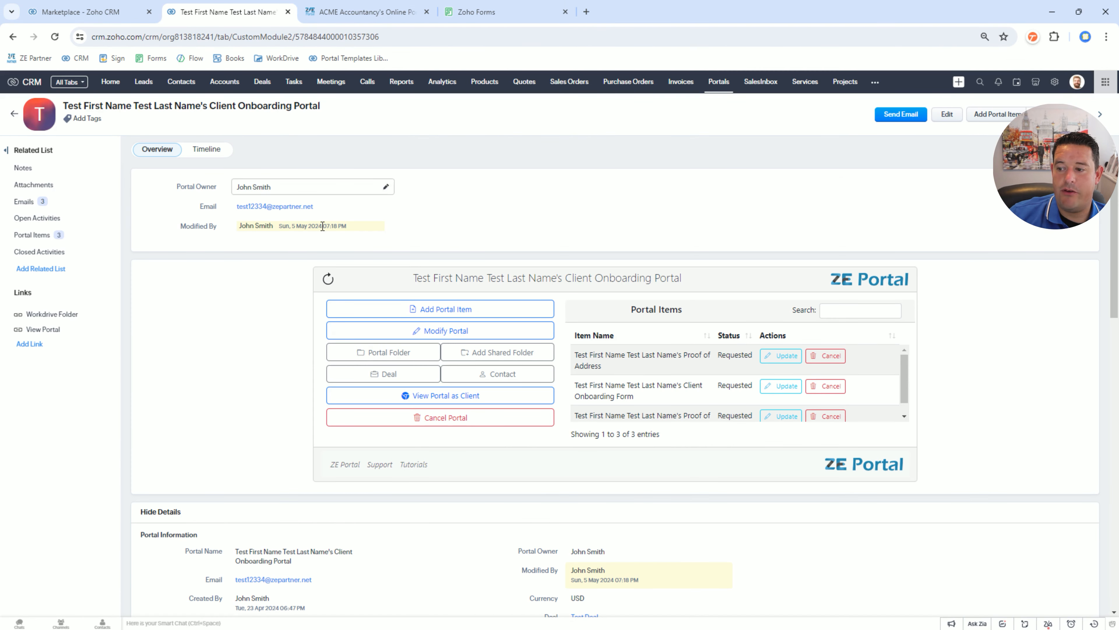
click(363, 352)
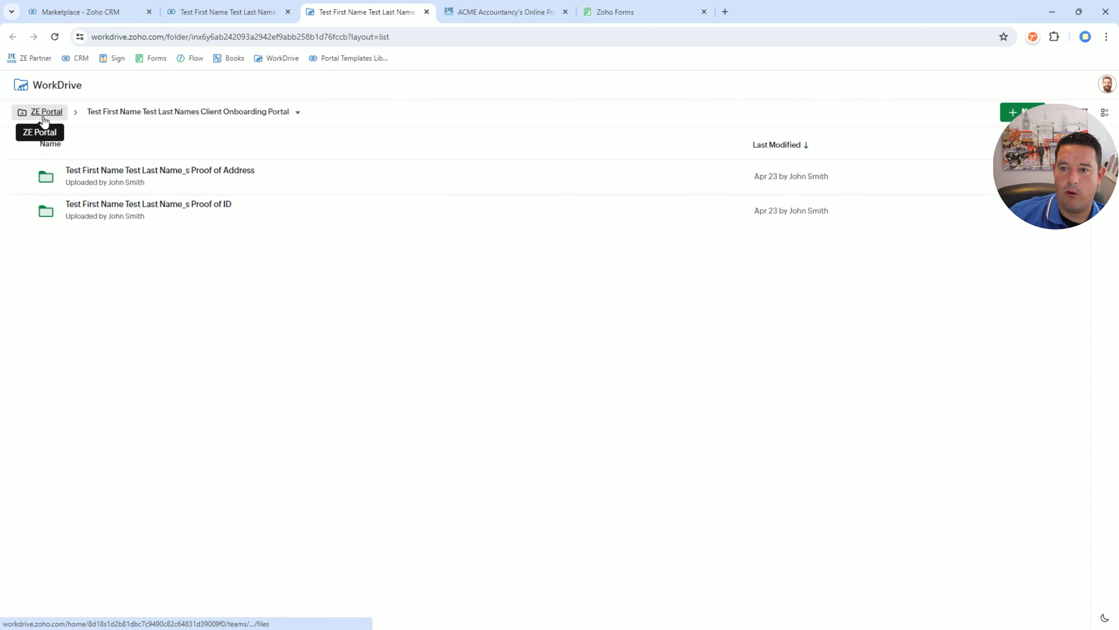
click(44, 117)
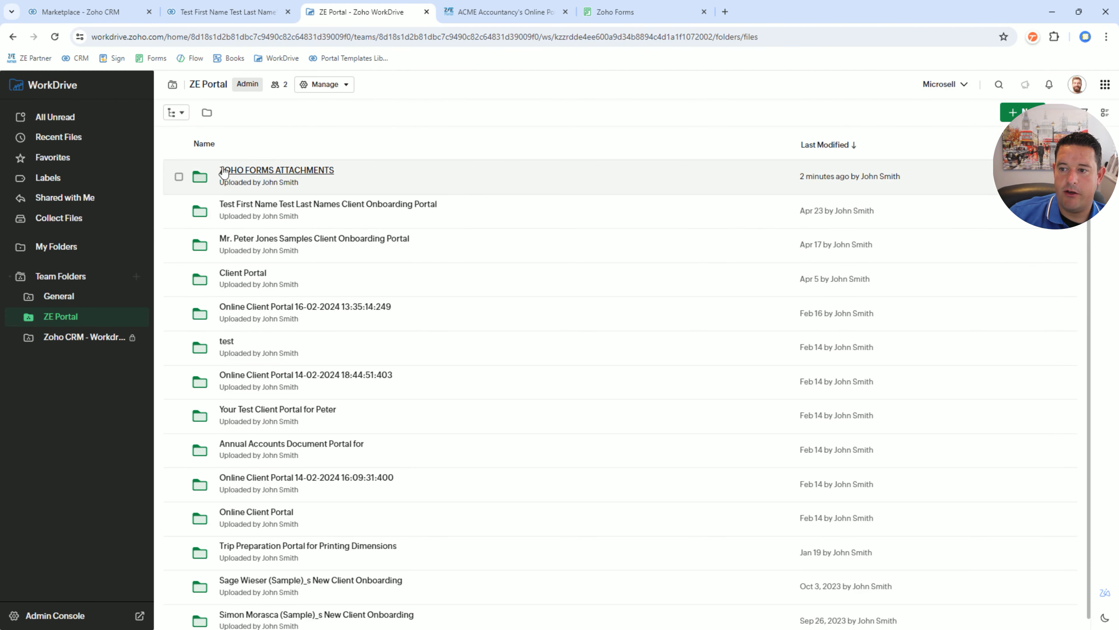
click(244, 171)
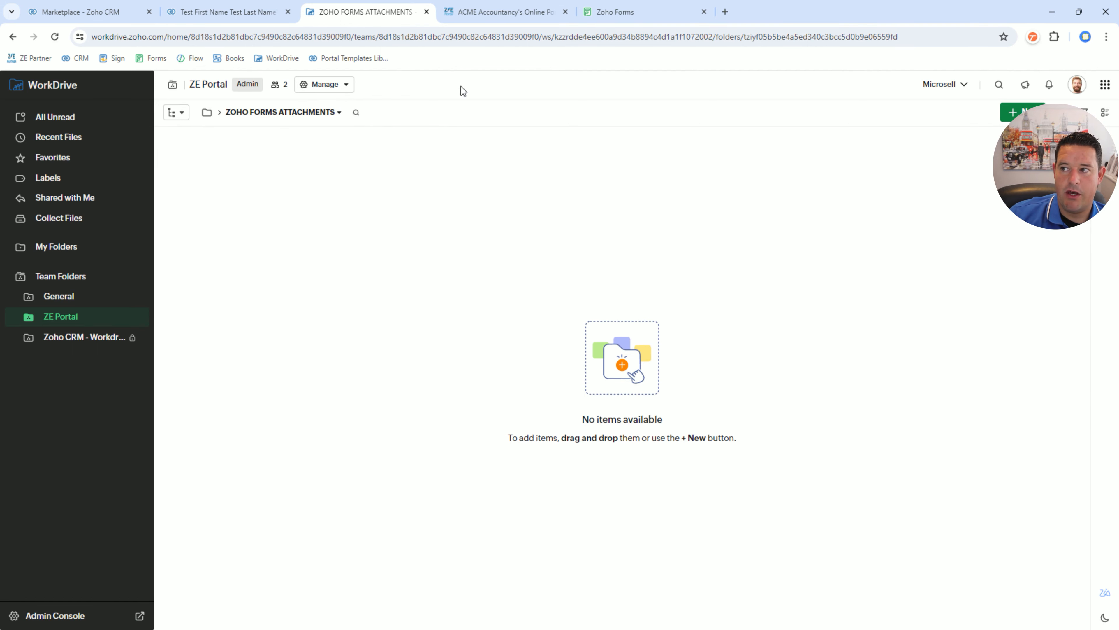
Step: Back in Zoho Forms, store form attachments in Zoho WorkDrive with manually managed folders, using ZOHO FORMS ATTACHMENTS in the ZE Portal team folder
click(600, 13)
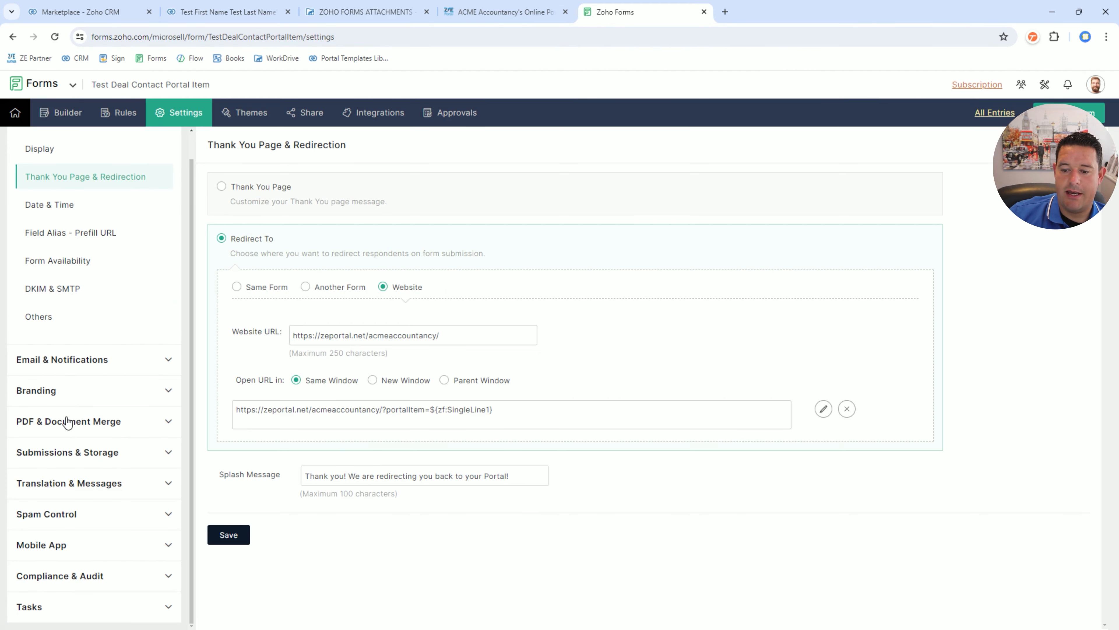
click(69, 458)
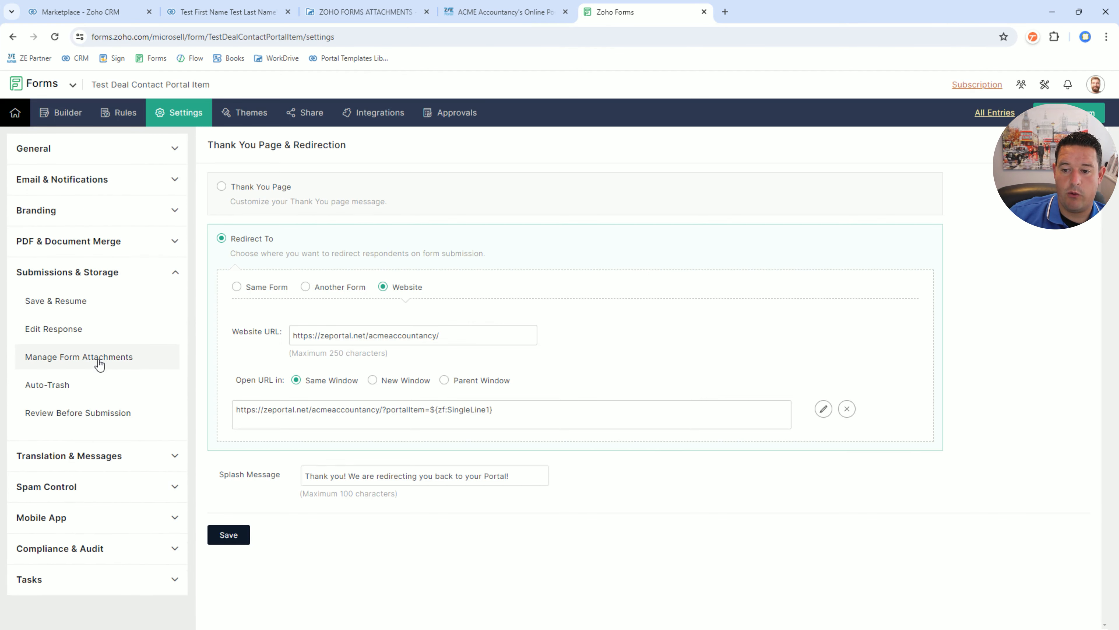
click(91, 361)
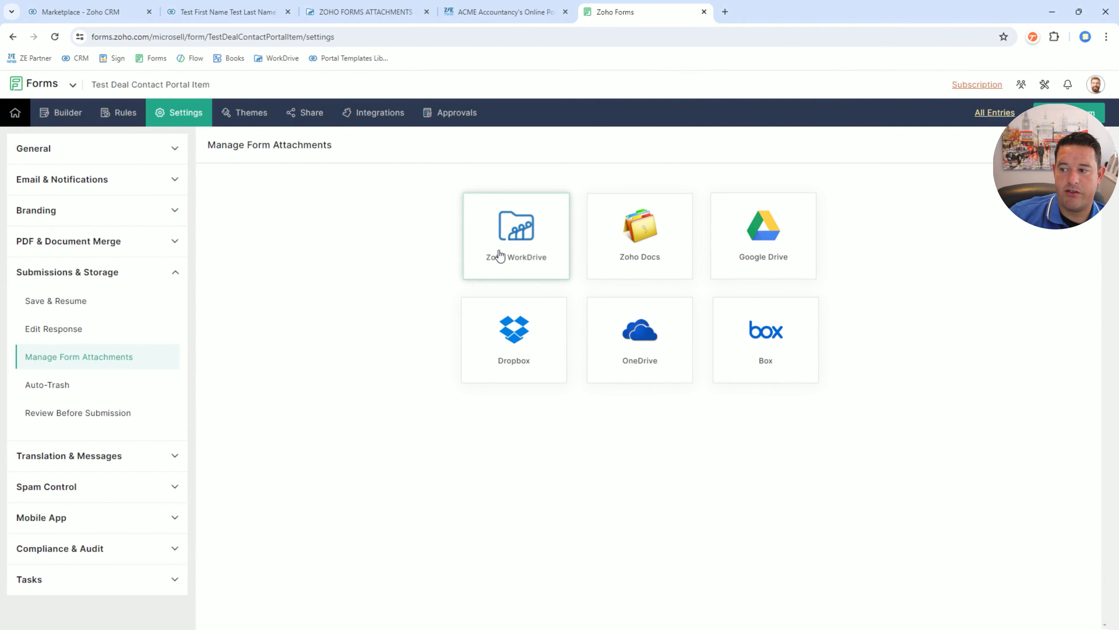
click(500, 255)
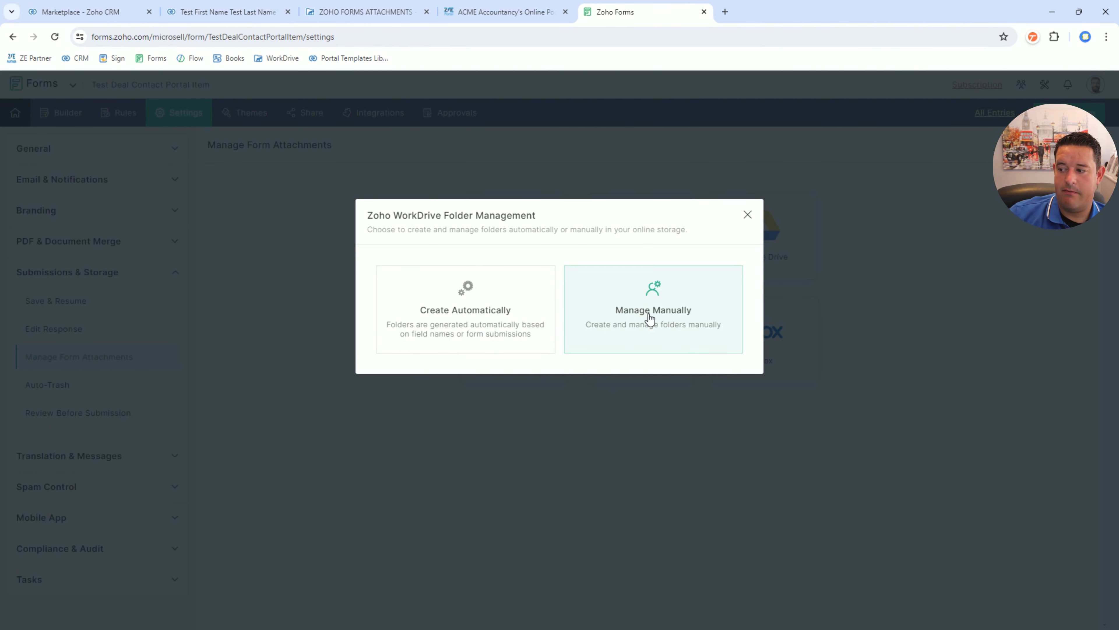
click(650, 317)
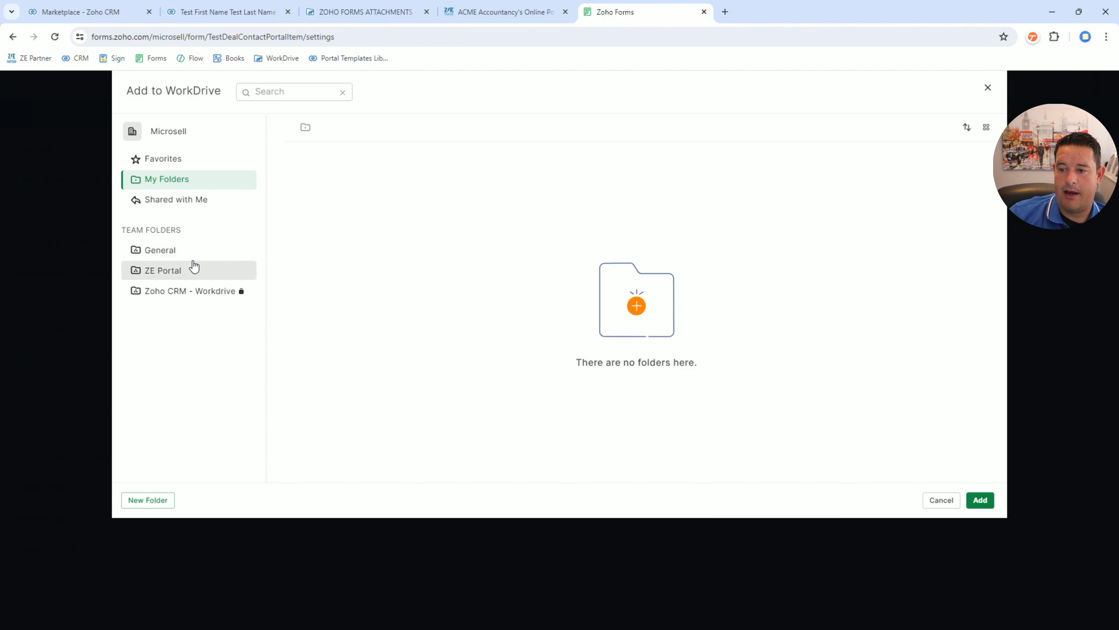
click(160, 278)
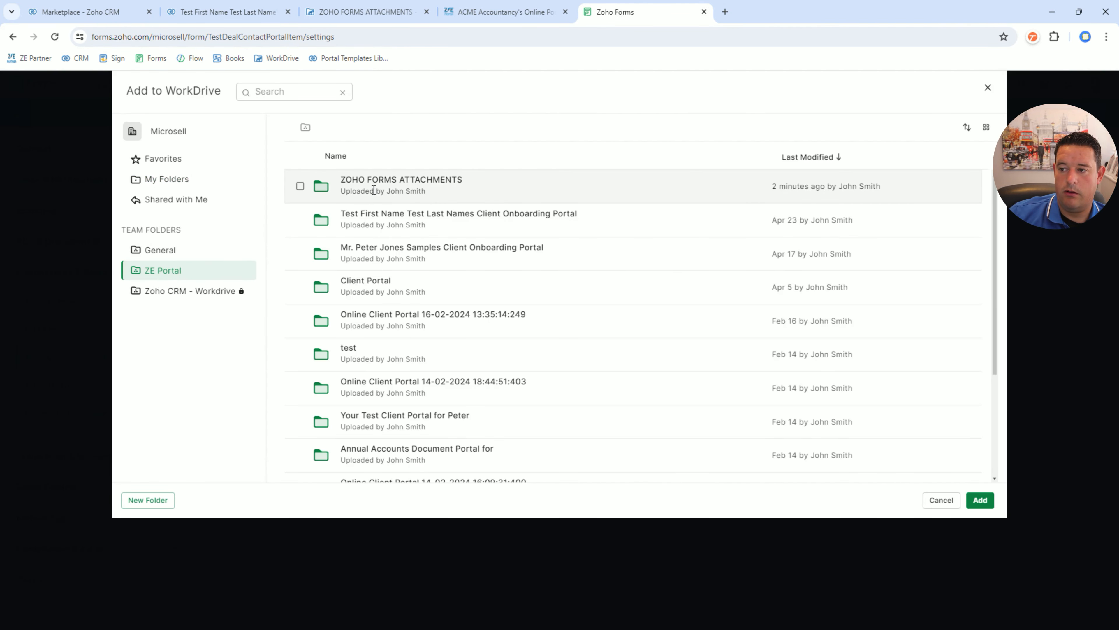
click(375, 179)
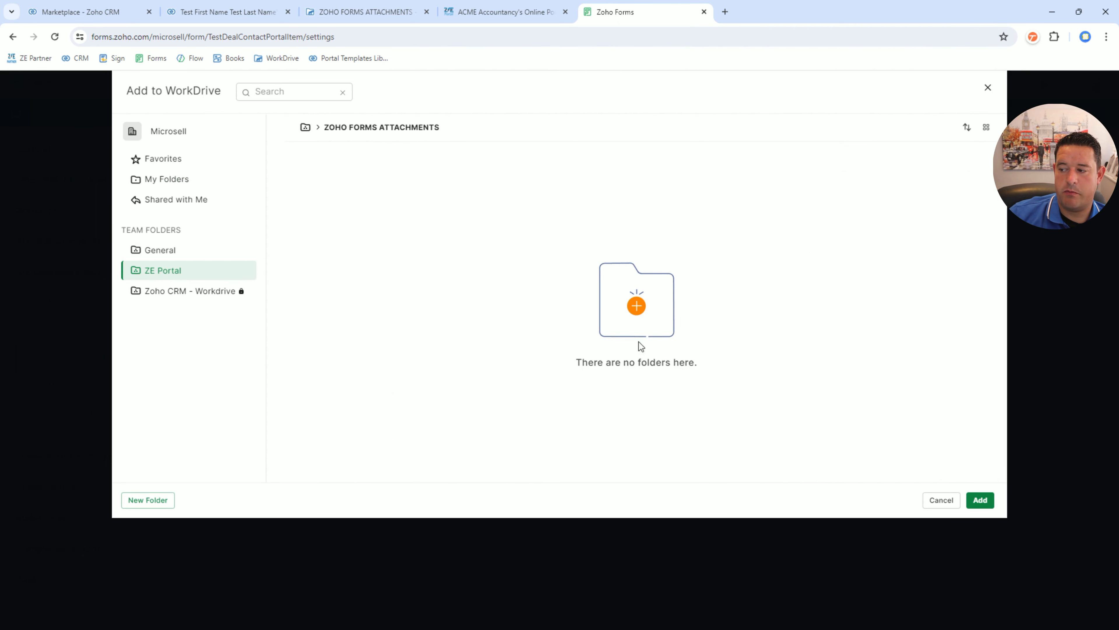
click(985, 497)
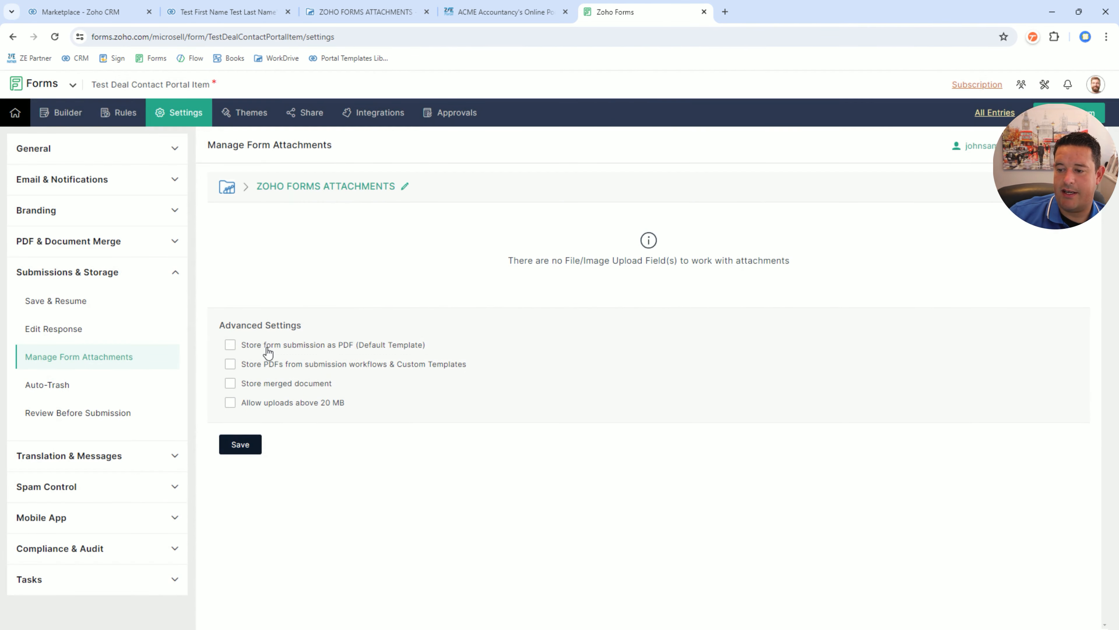
Step: Store submissions as default-template PDFs named by the Portal Item Hash field, save the attachment settings, and check the WorkDrive attachments folder
click(267, 349)
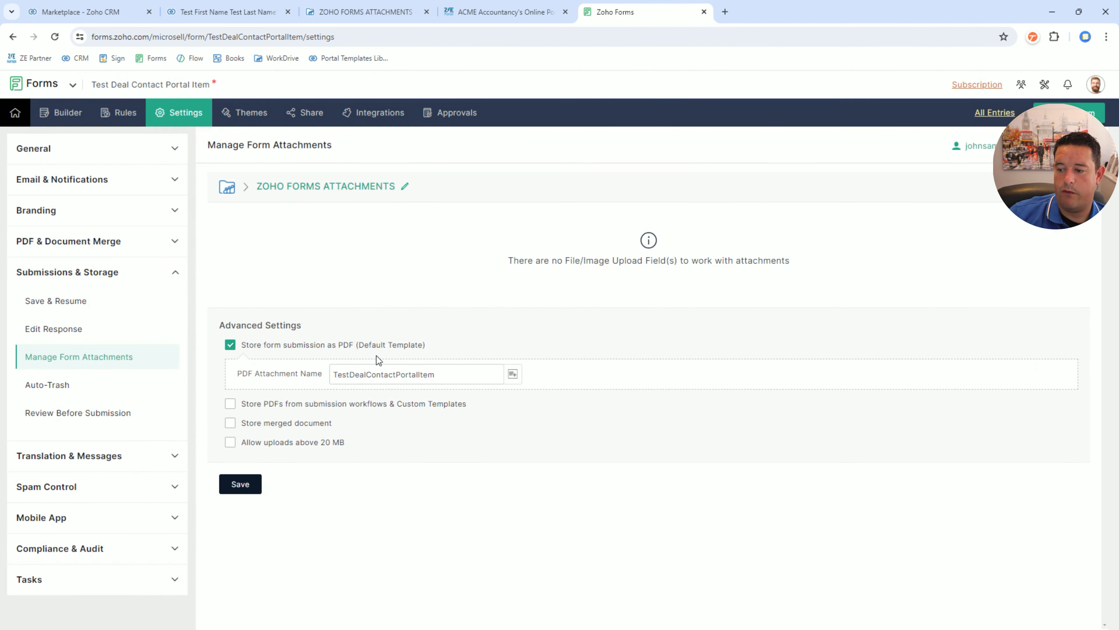
double_click(427, 373)
key(BackSpace)
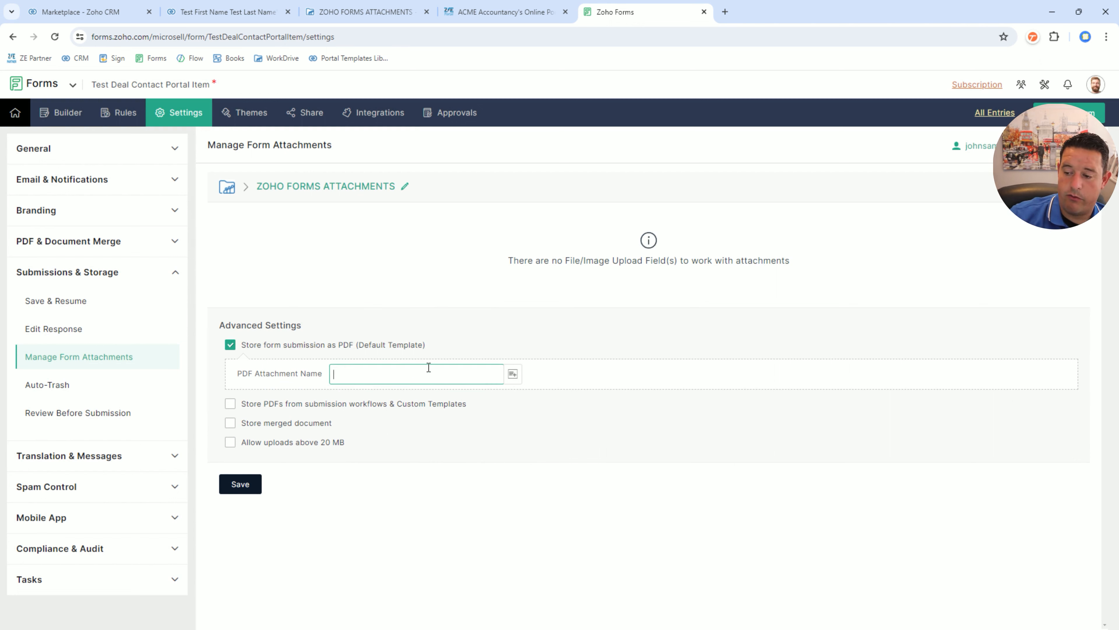
click(512, 374)
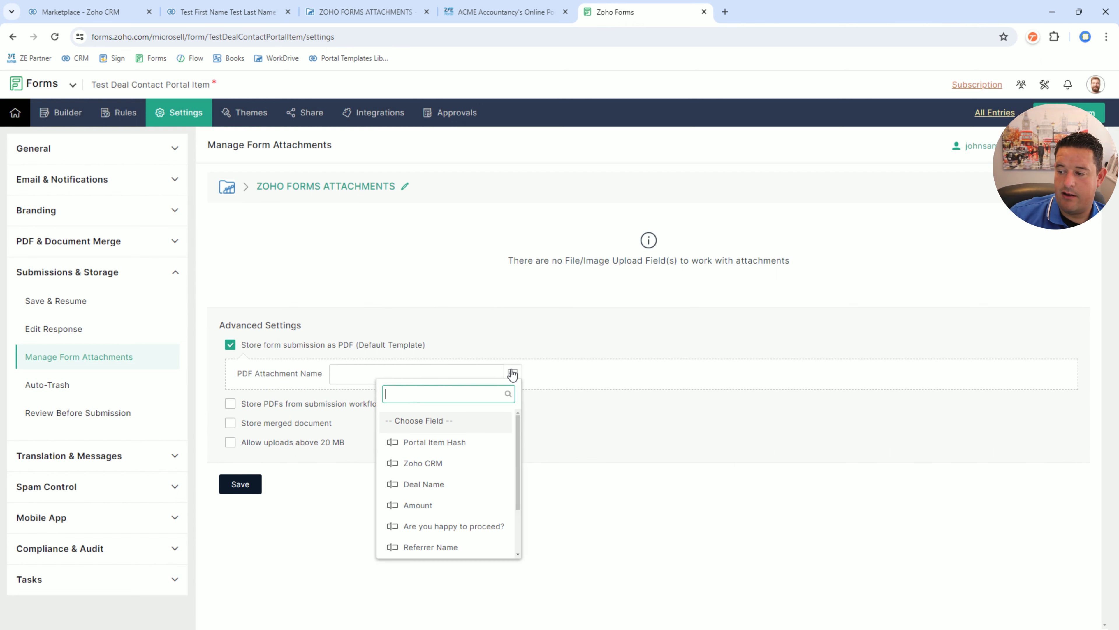
click(447, 441)
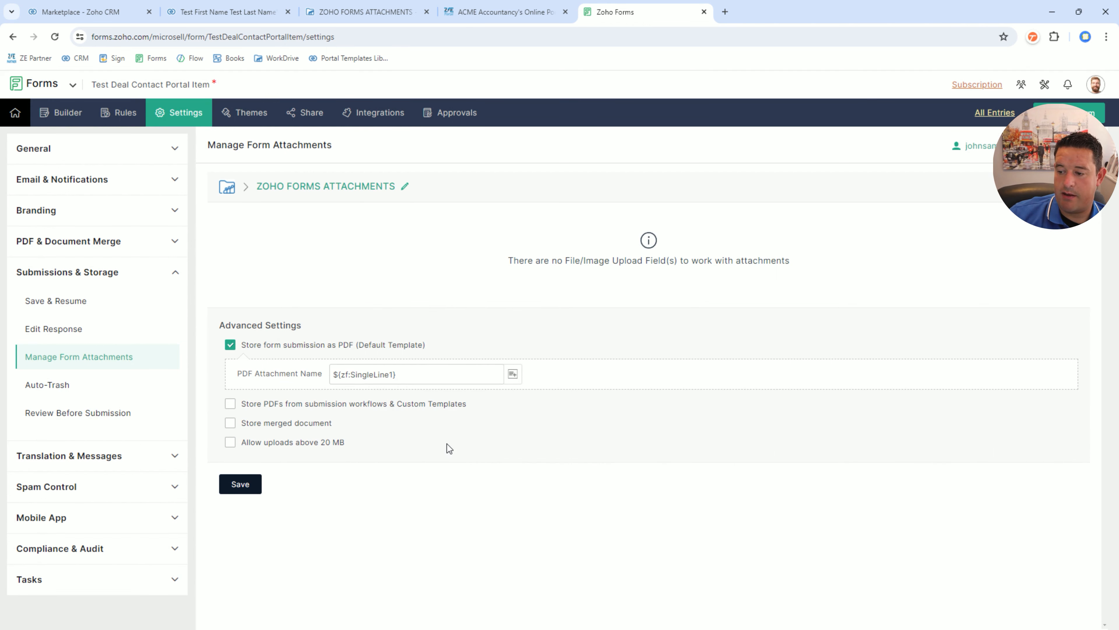
click(260, 485)
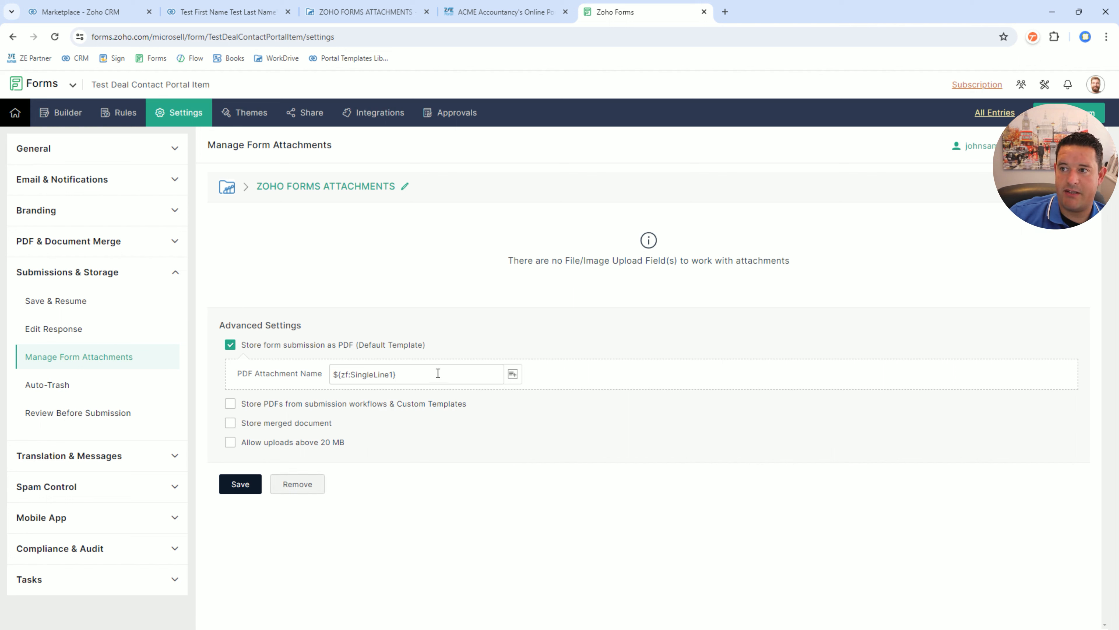
click(322, 16)
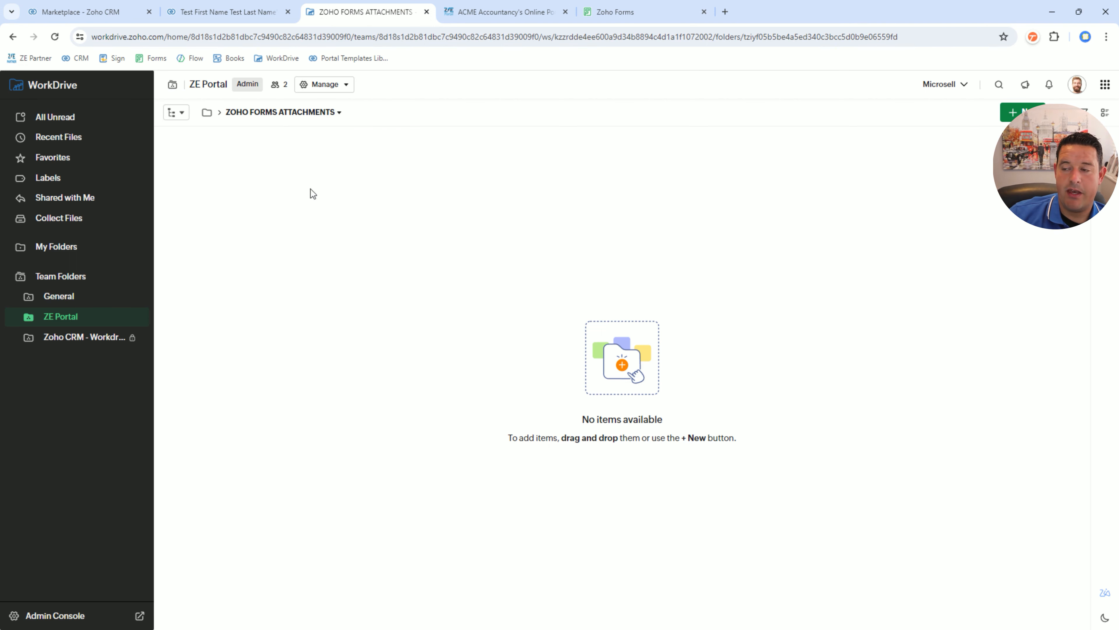
click(635, 17)
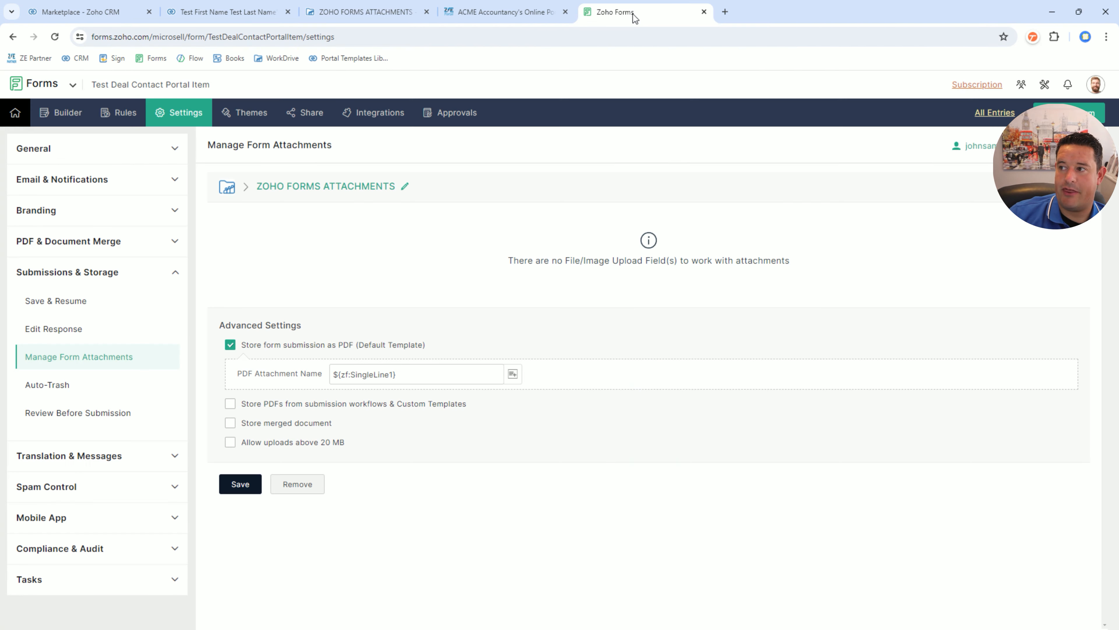
Step: Set up a Zoho CRM record update integration that maps the deal's Description to the "Are you happy to proceed?" form field
click(351, 115)
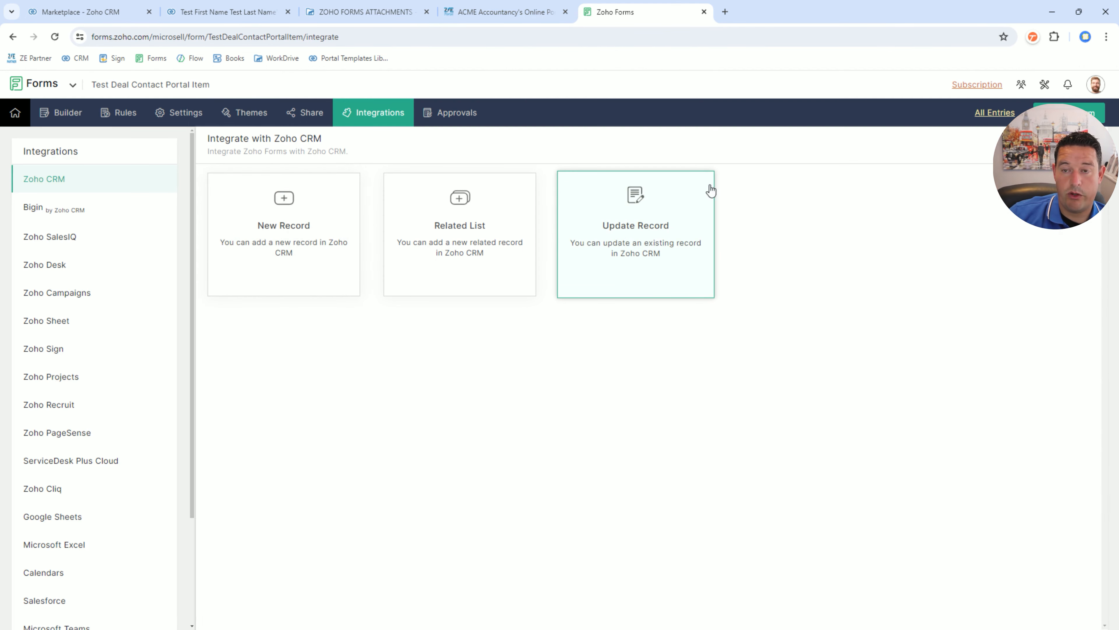
click(626, 259)
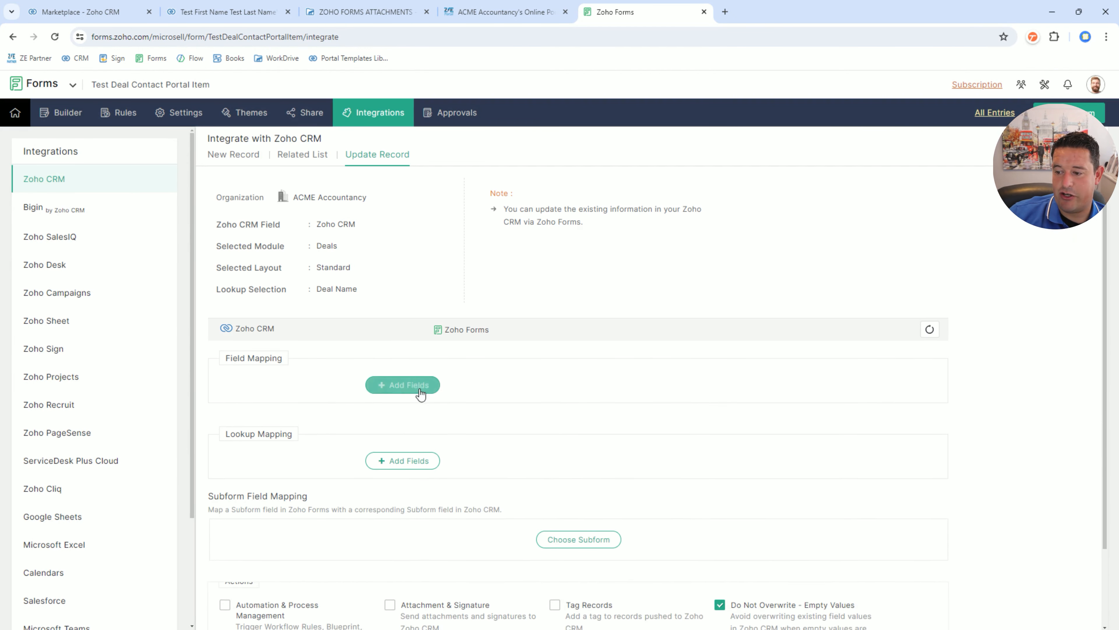
click(421, 394)
click(346, 392)
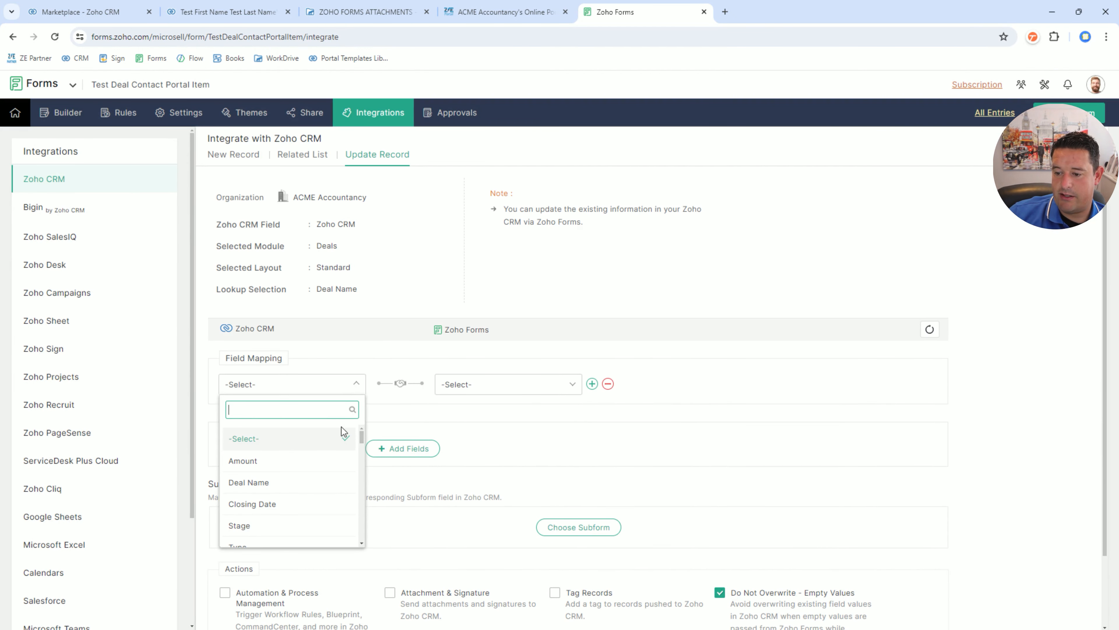
scroll(340, 434, down, 3)
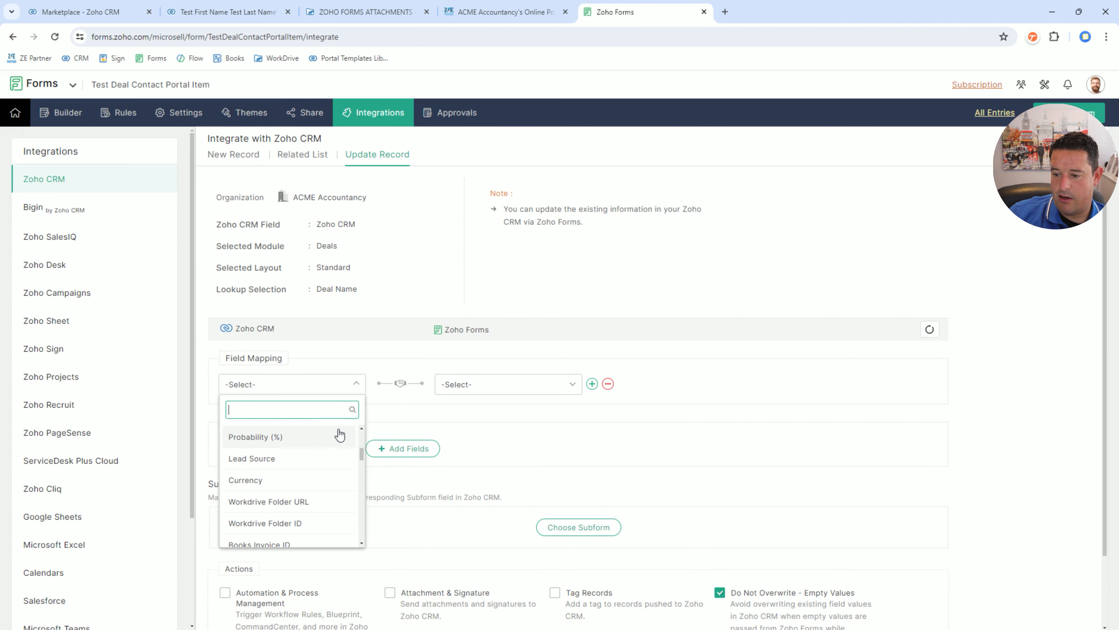
scroll(339, 434, down, 10)
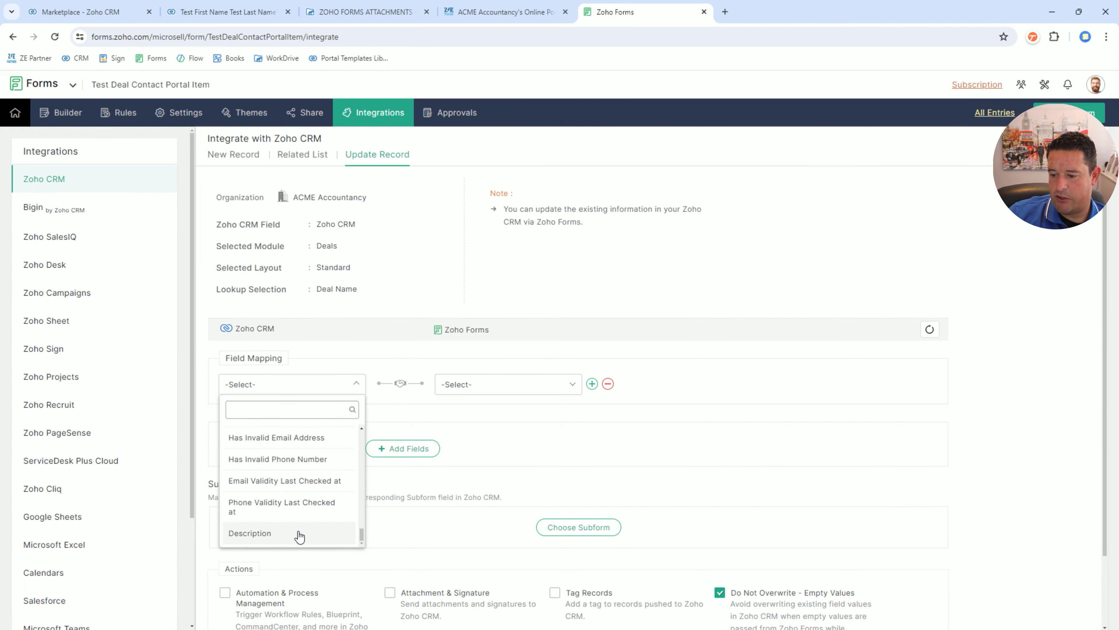
click(299, 534)
click(457, 385)
scroll(520, 485, down, 2)
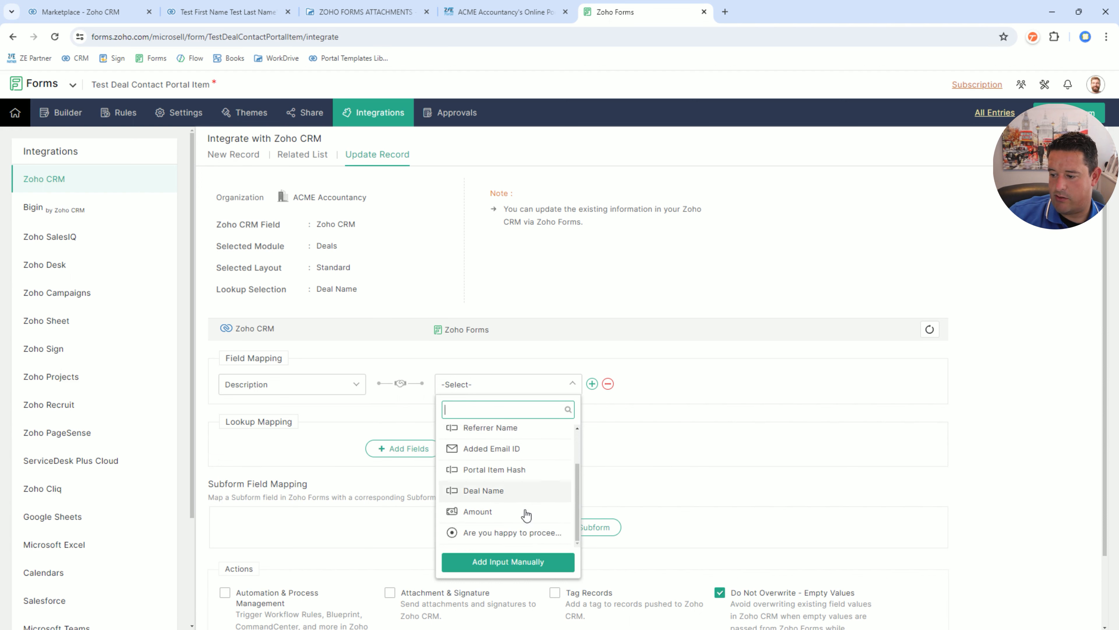
click(521, 532)
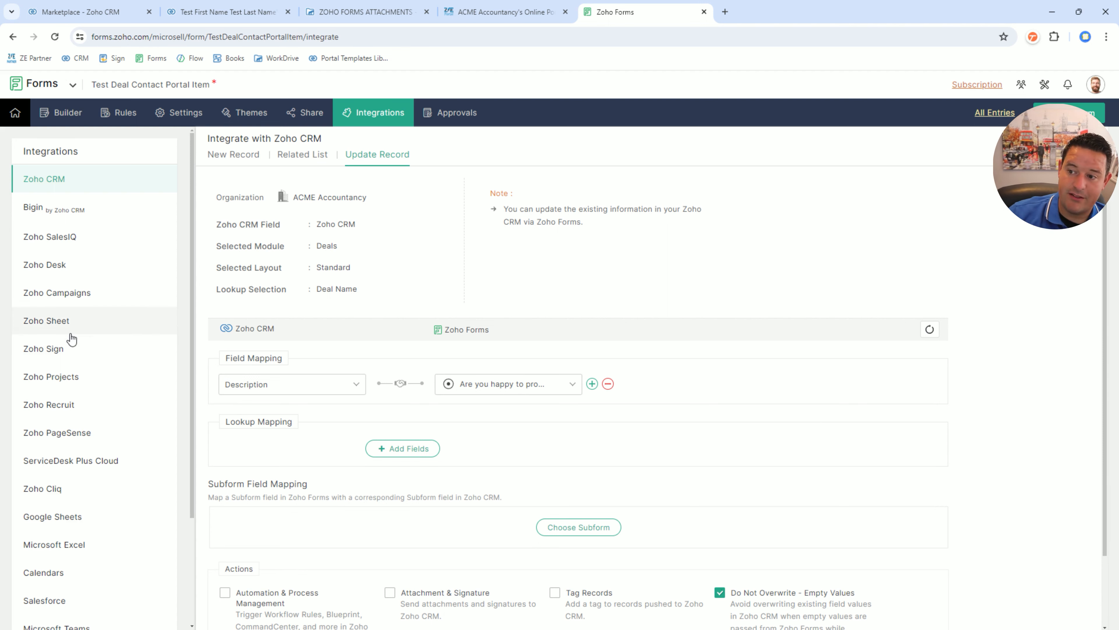
Step: Enable Automation & Process Management and Attachment & Signature with the Default Template PDF, and activate the CRM integration
scroll(489, 394, down, 2)
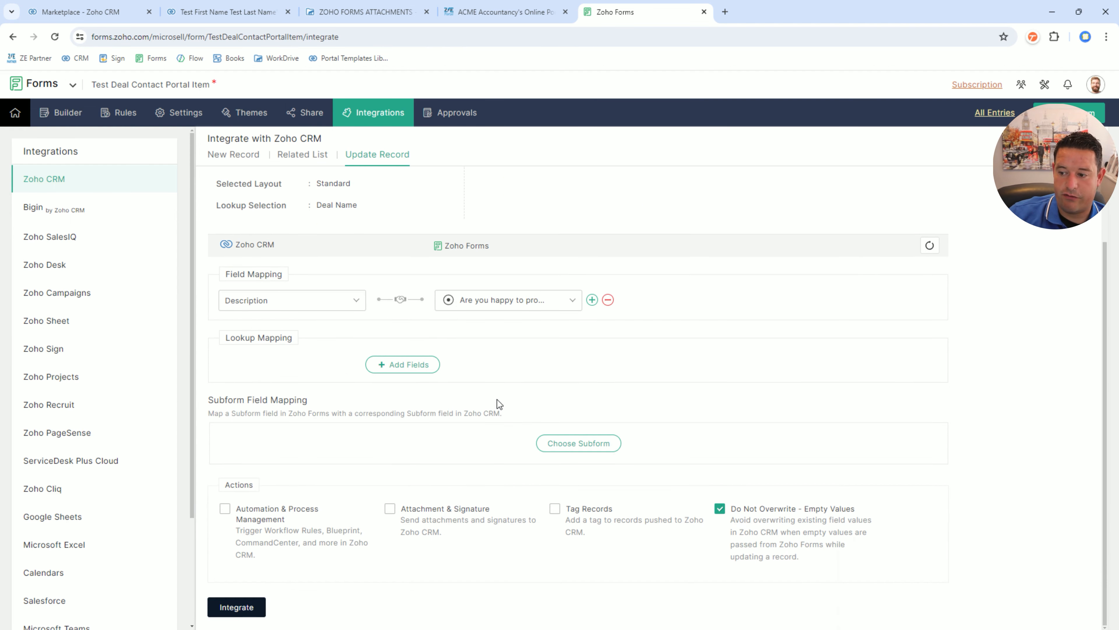
click(276, 521)
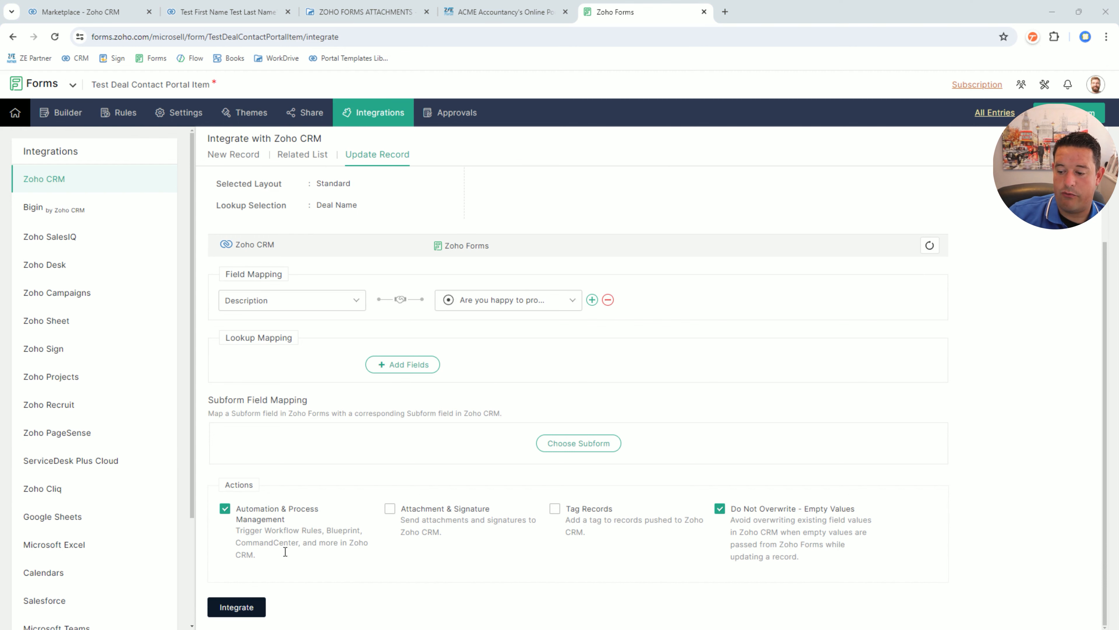
click(389, 509)
click(475, 257)
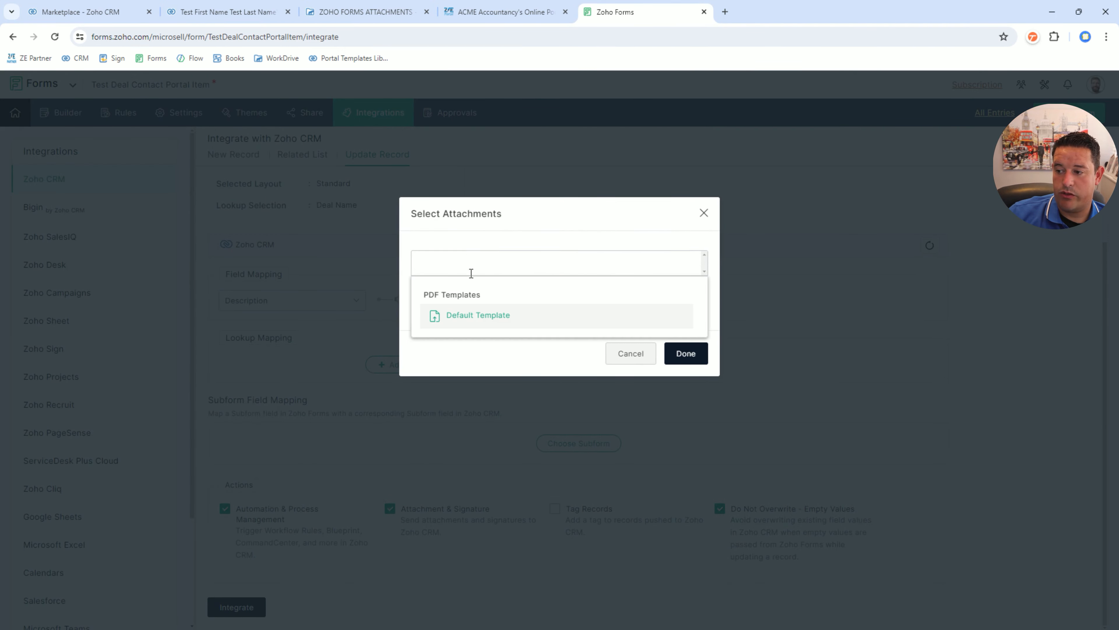
click(466, 314)
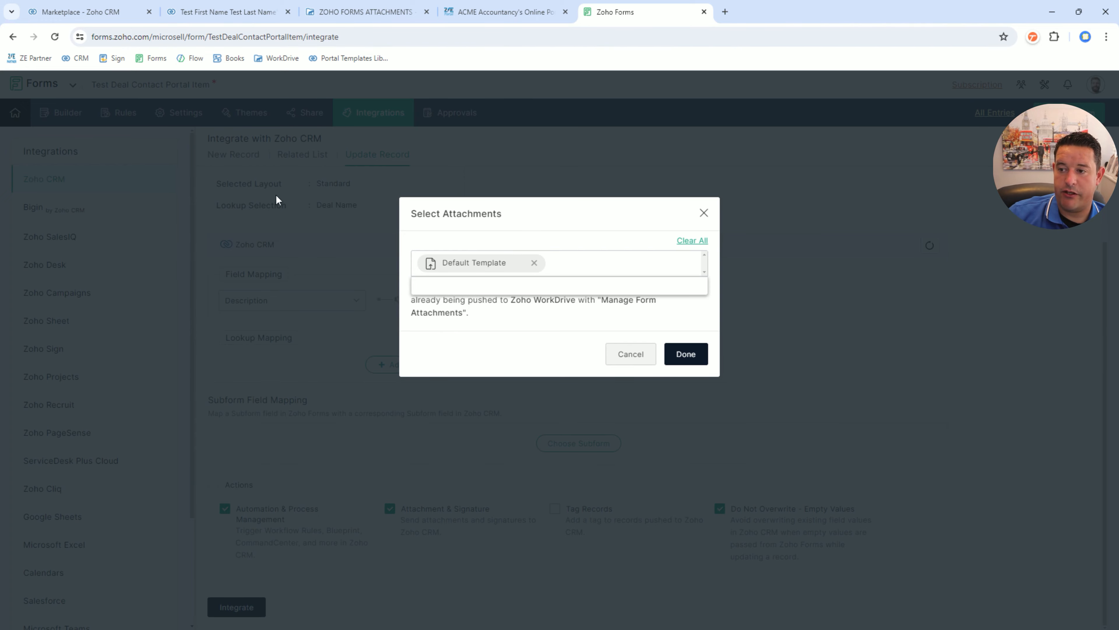
click(676, 354)
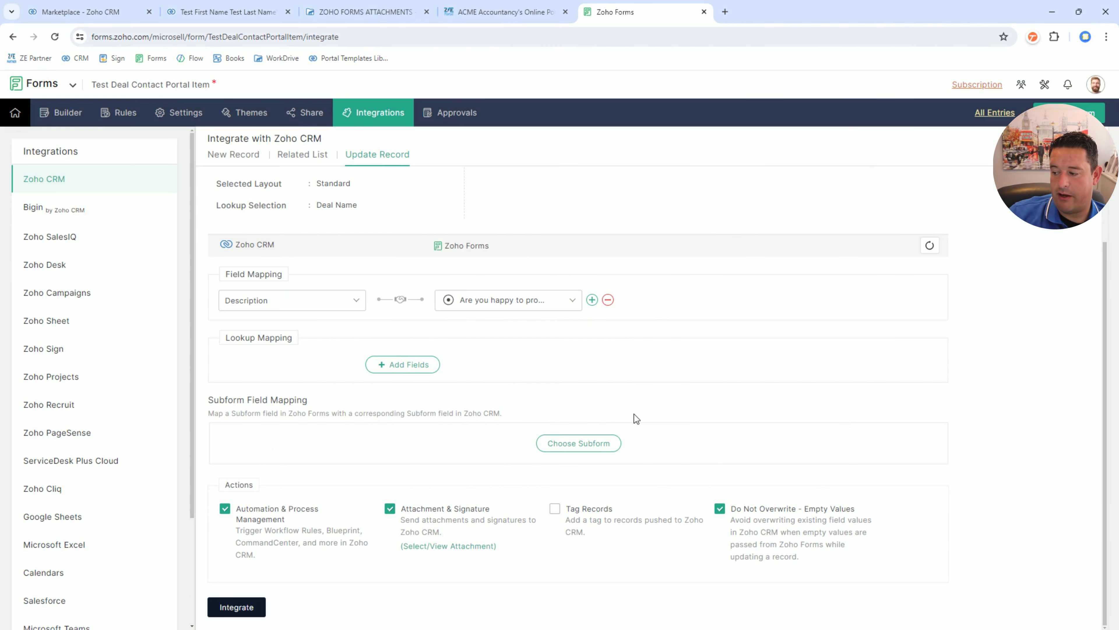
click(232, 607)
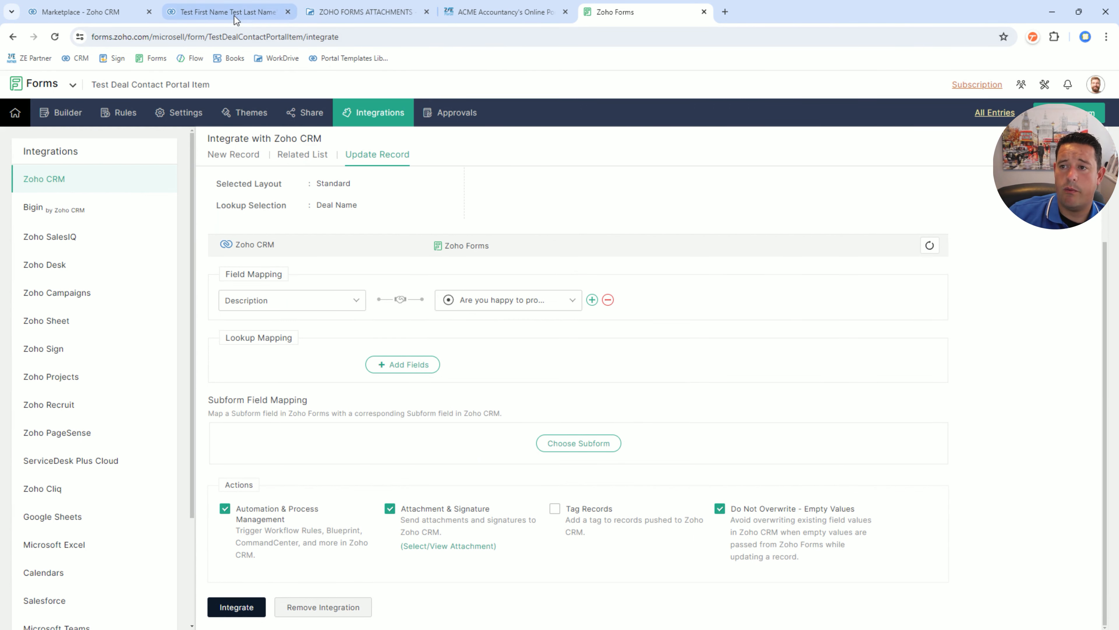
Step: Switch to the ZE Portal settings in Zoho CRM and open the portal template library
drag(120, 85, 215, 84)
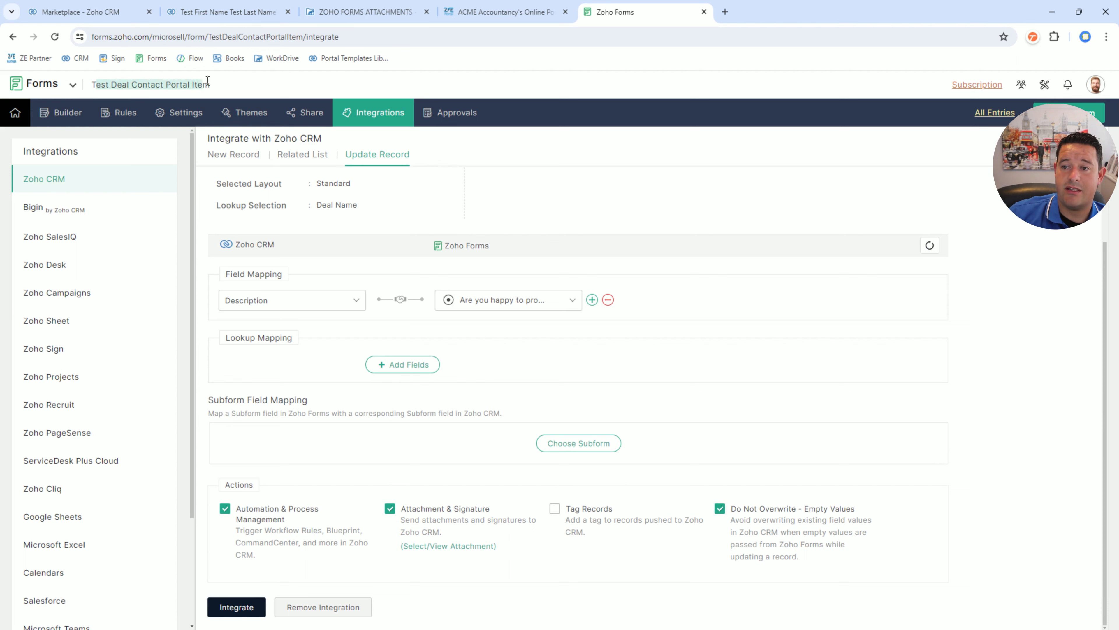
click(215, 84)
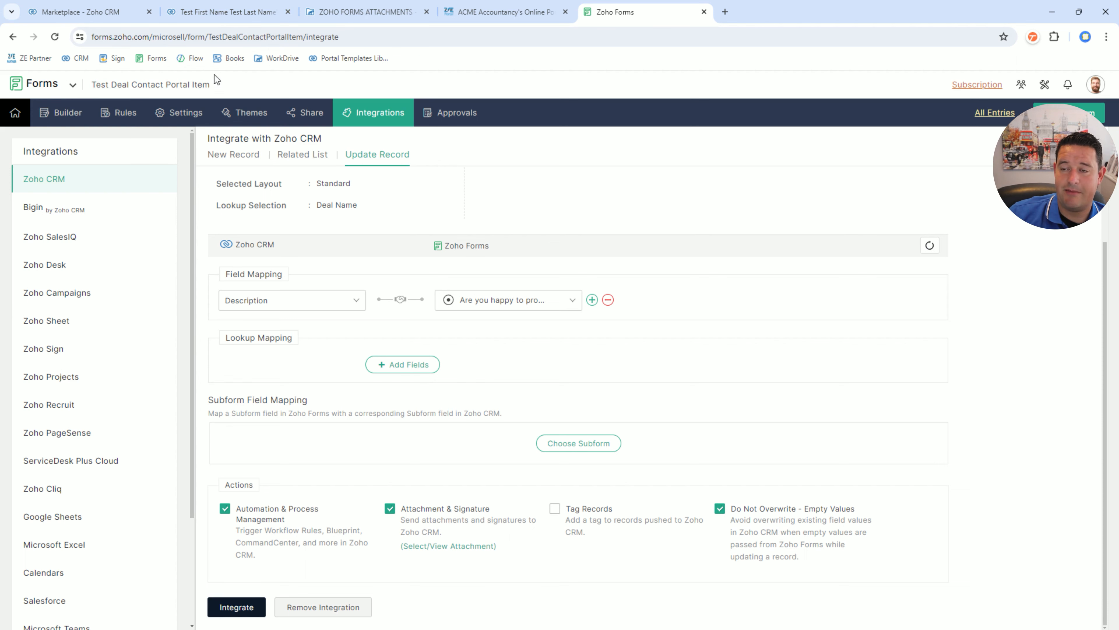
click(75, 12)
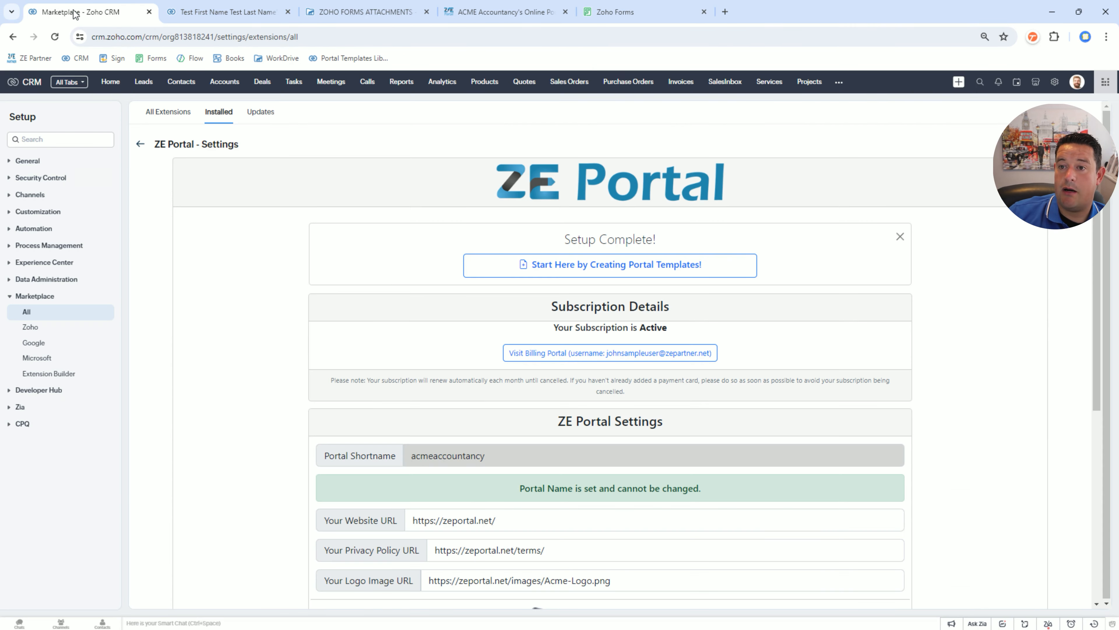
click(654, 266)
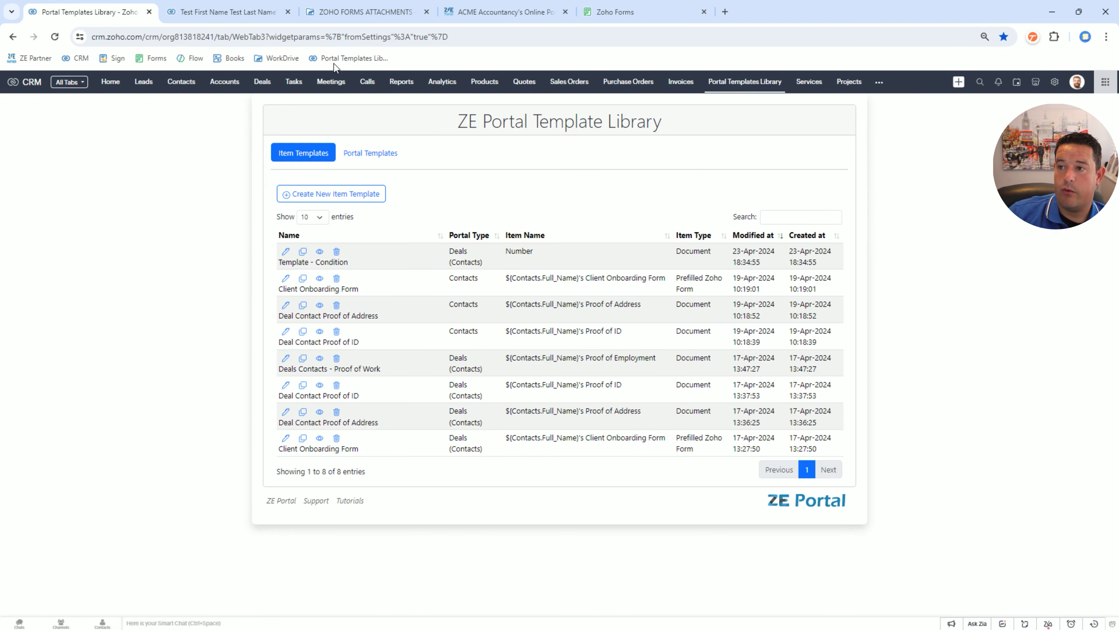
Step: Open the email templates in Zoho CRM setup and create a blank template for the Deals module
click(1055, 85)
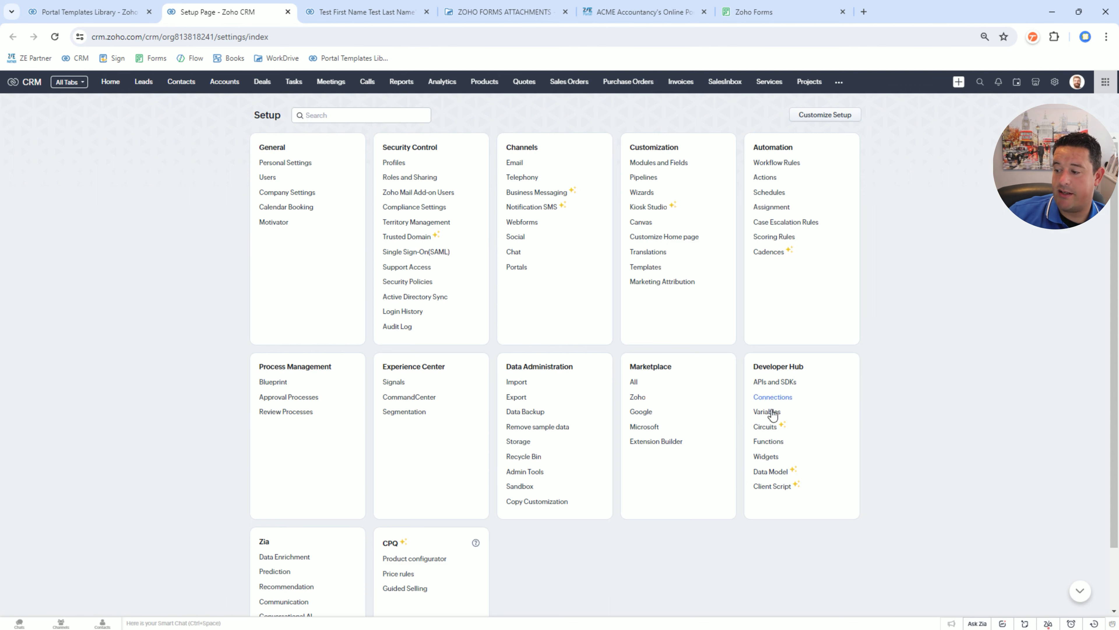
click(649, 265)
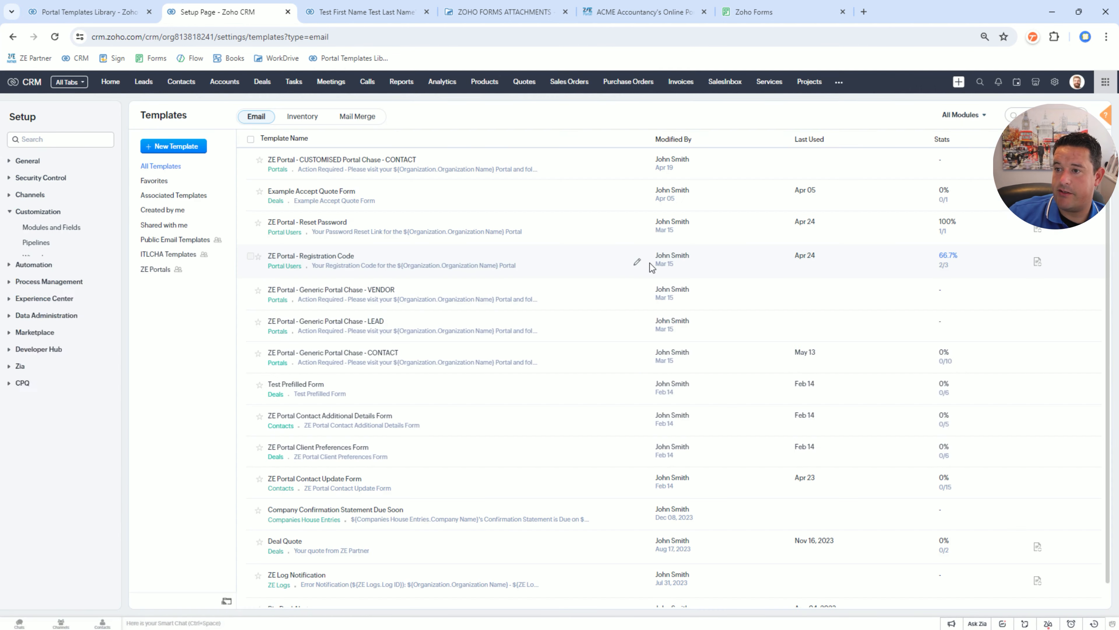
click(195, 147)
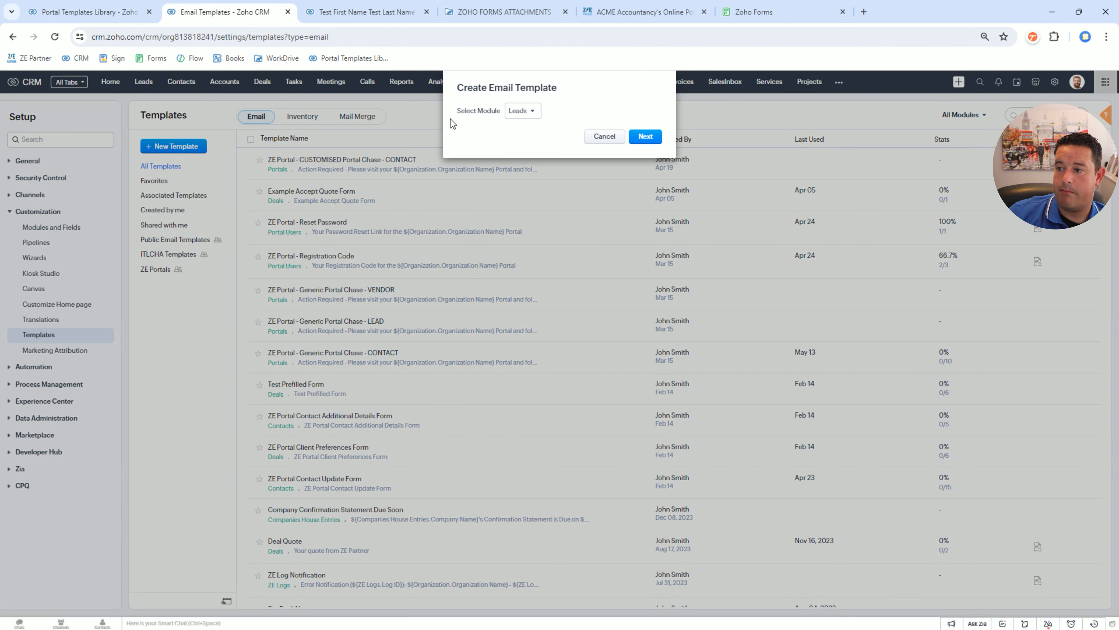
click(516, 111)
click(541, 167)
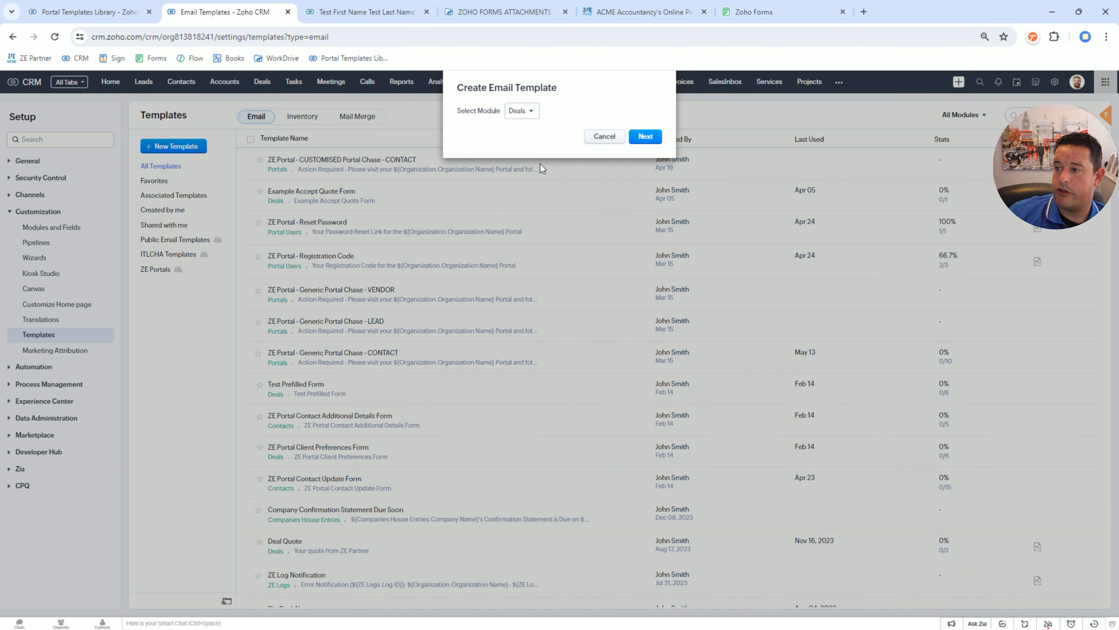
click(634, 137)
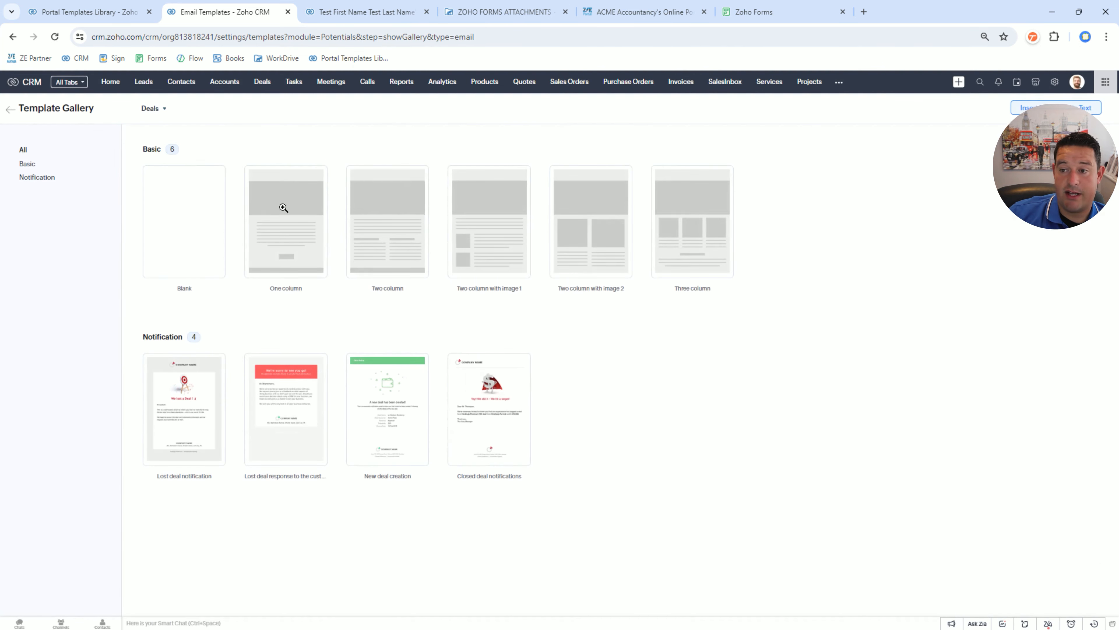
mouse_move(178, 219)
click(196, 267)
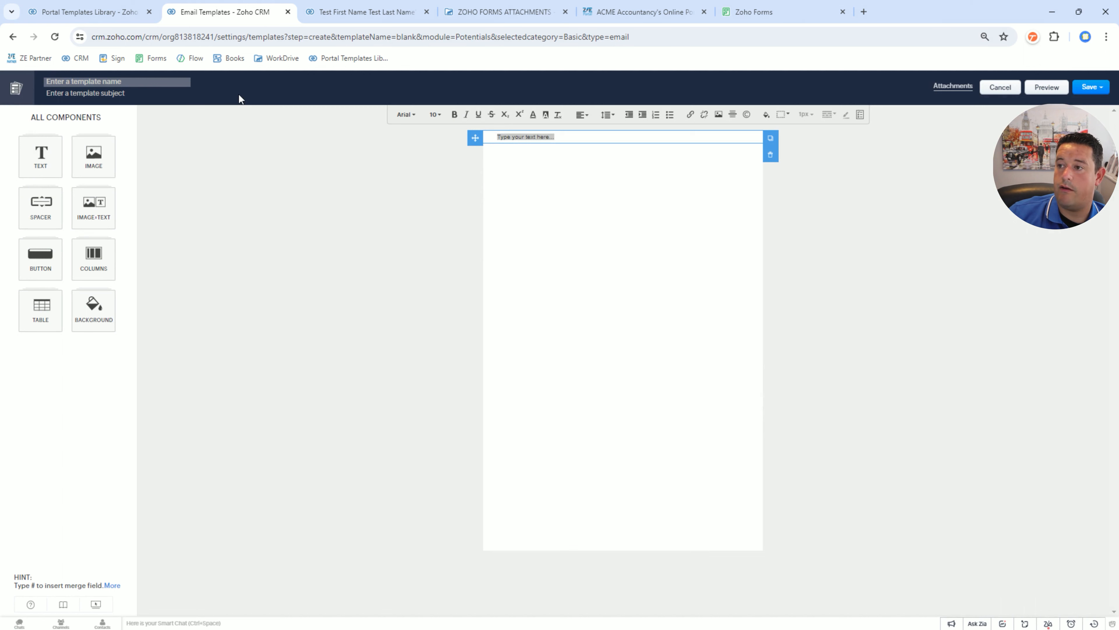
Step: Name the template "Deal Contact Test Form Portal Item" and use the same text as its subject and body
text(Deal C)
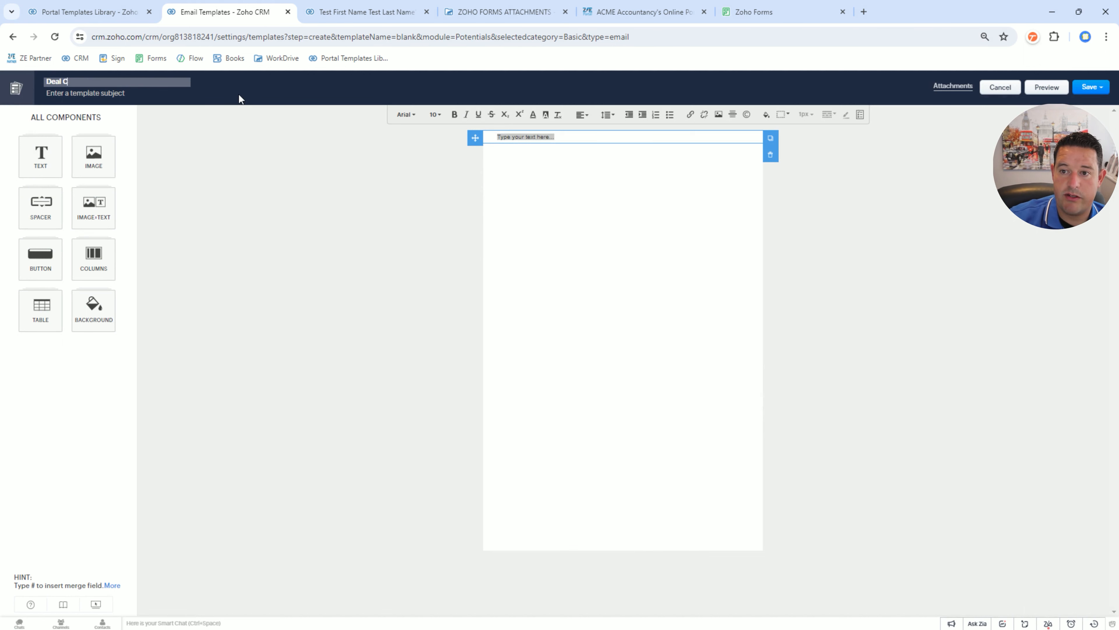
text(ontact Te)
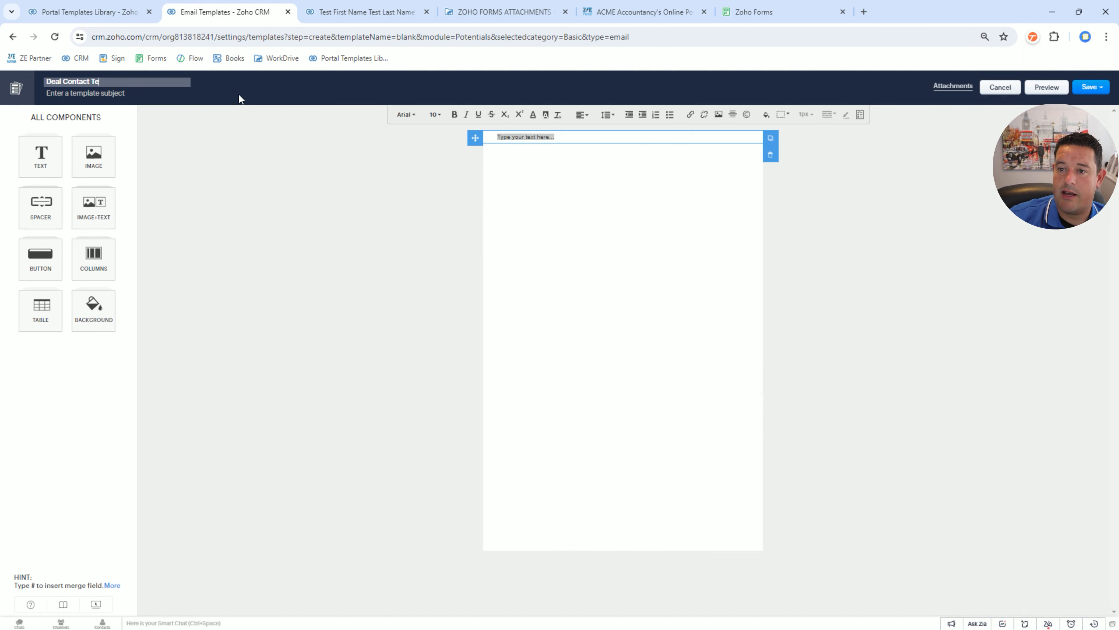
text(st Form Portal Item)
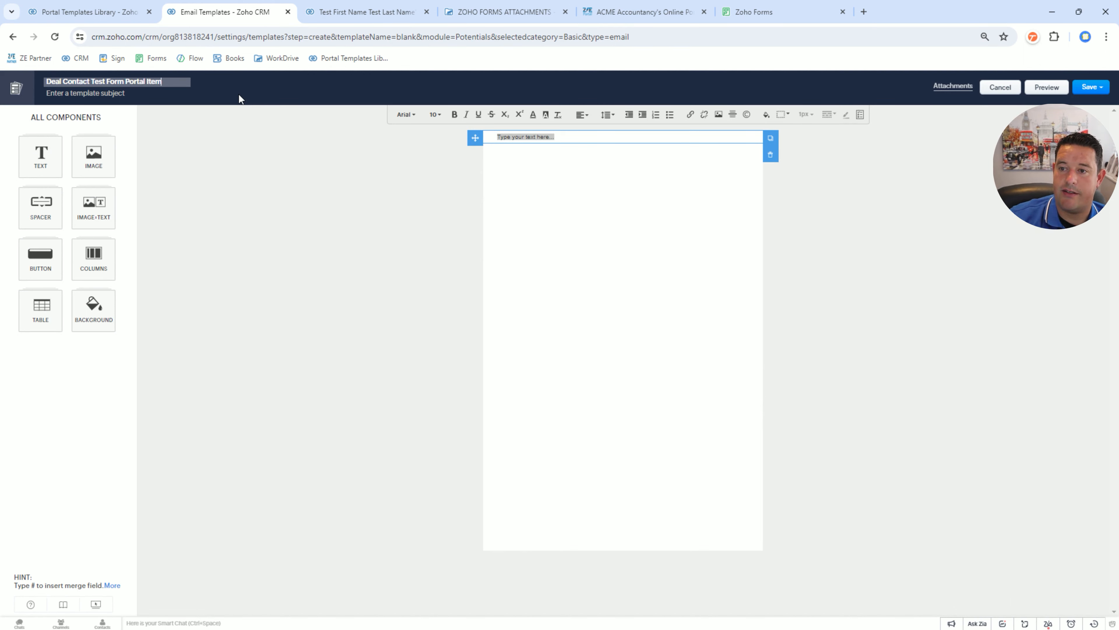
key(ctrl+a)
key(ctrl+c)
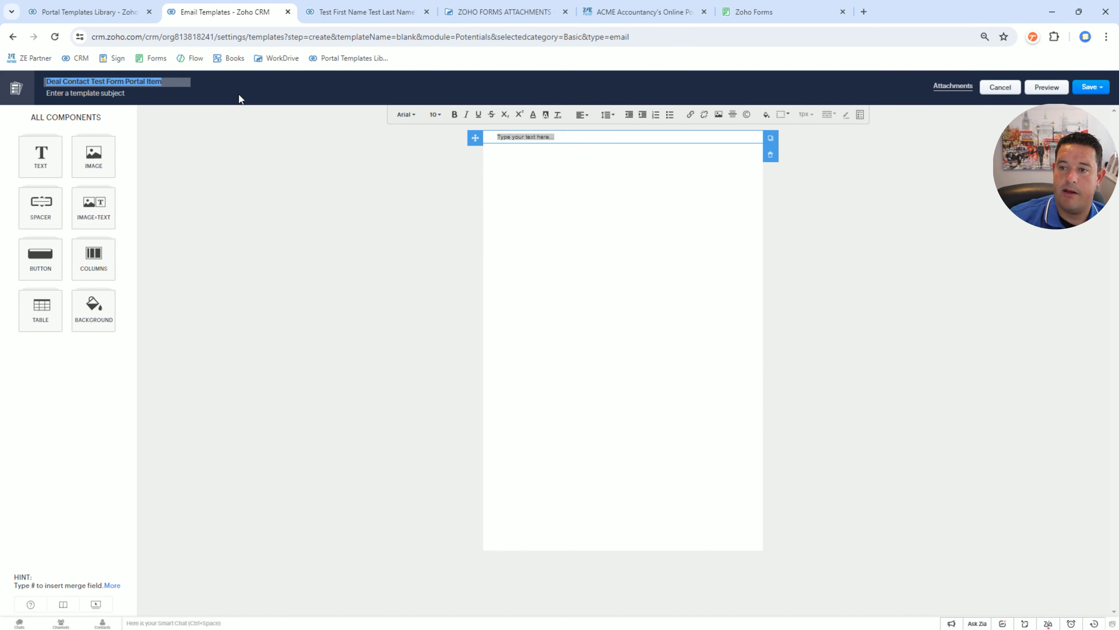
click(76, 95)
key(ctrl+v)
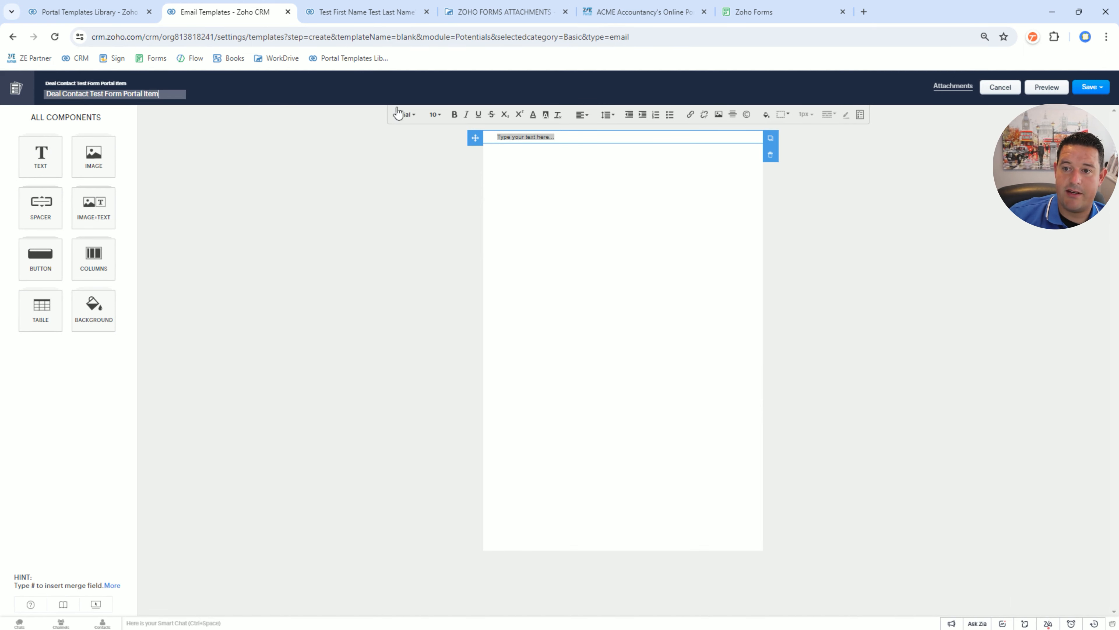
click(570, 138)
key(ctrl+v)
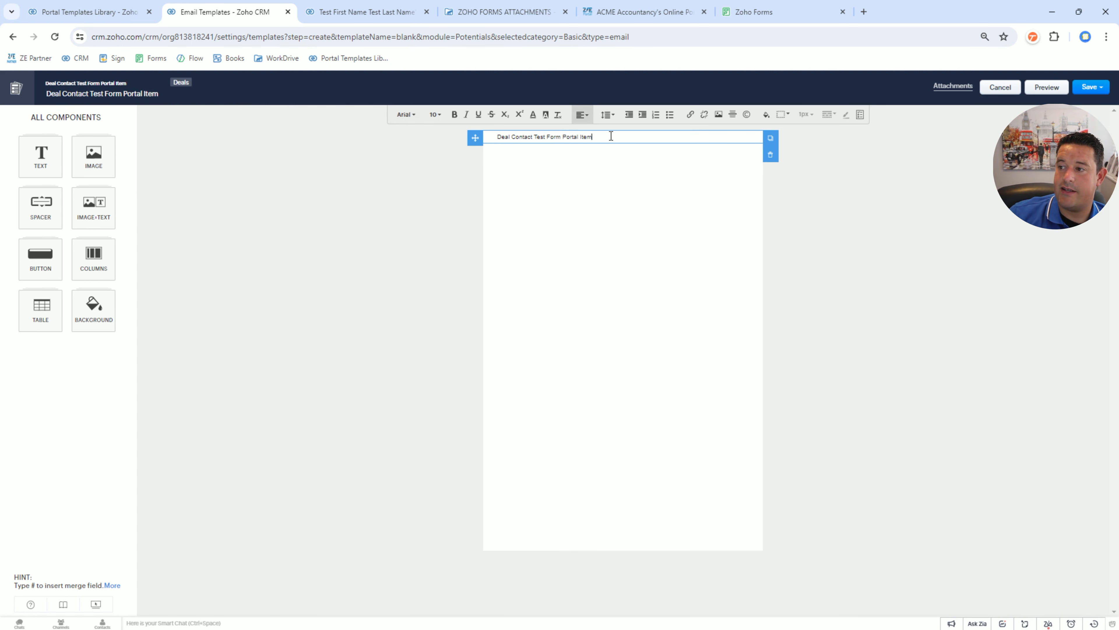
Step: Link the template's body text to the Zoho Forms form "Test Deal Contact Portal Item"
key(ctrl+a)
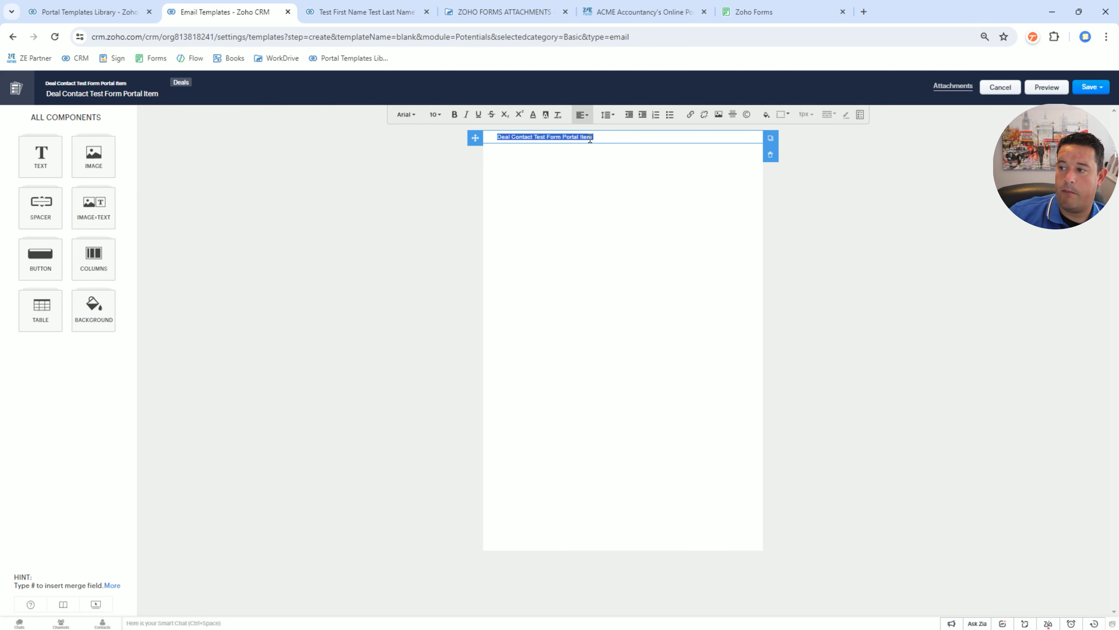
click(690, 116)
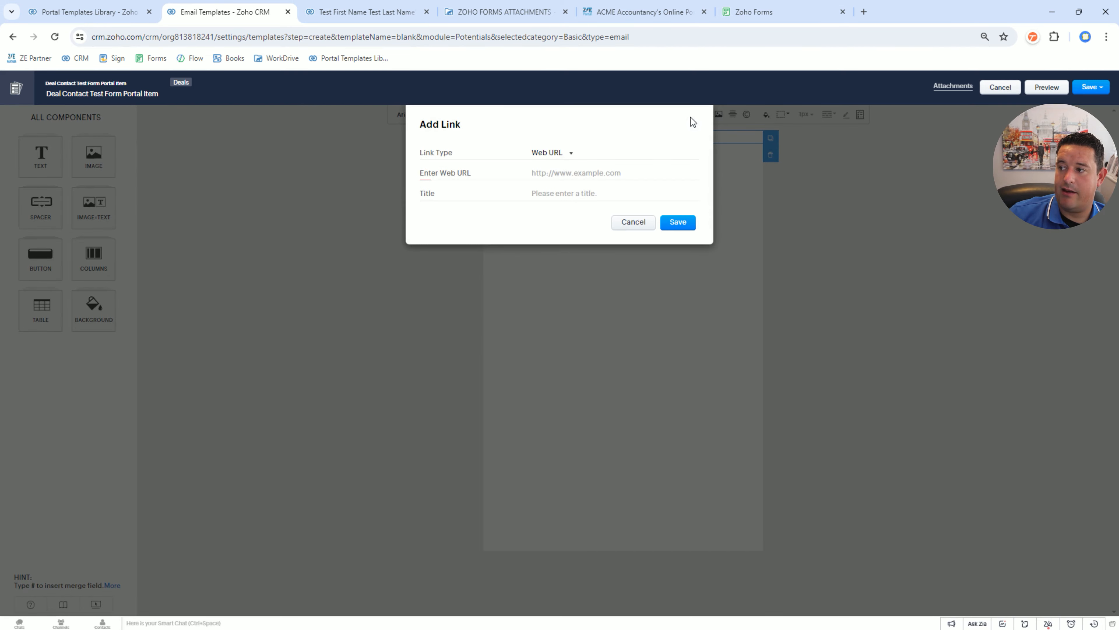
click(542, 154)
click(552, 193)
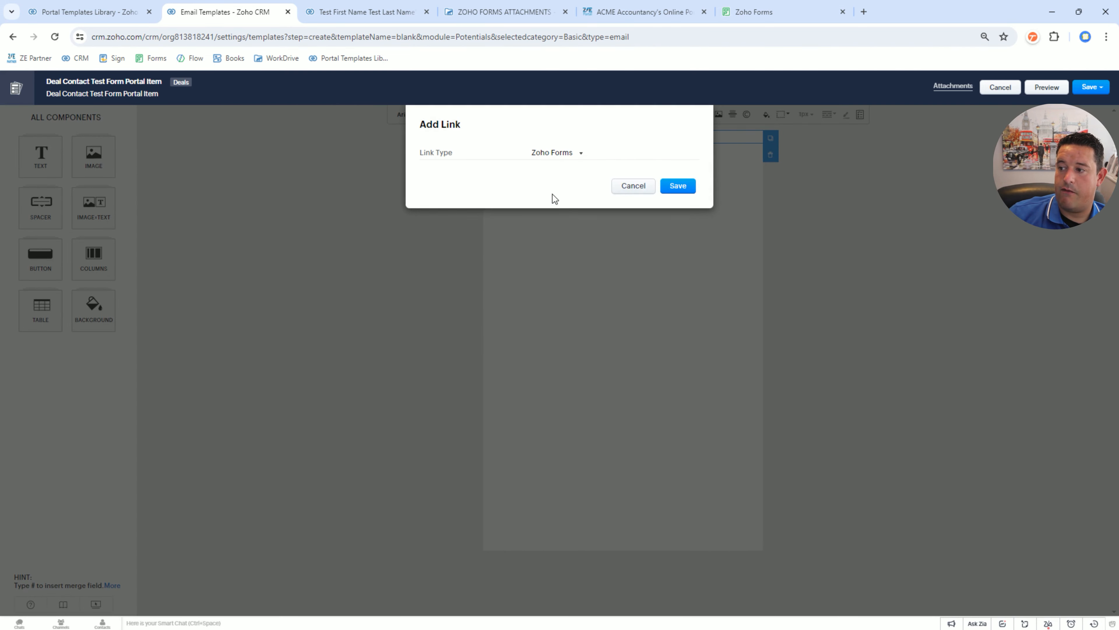
click(557, 173)
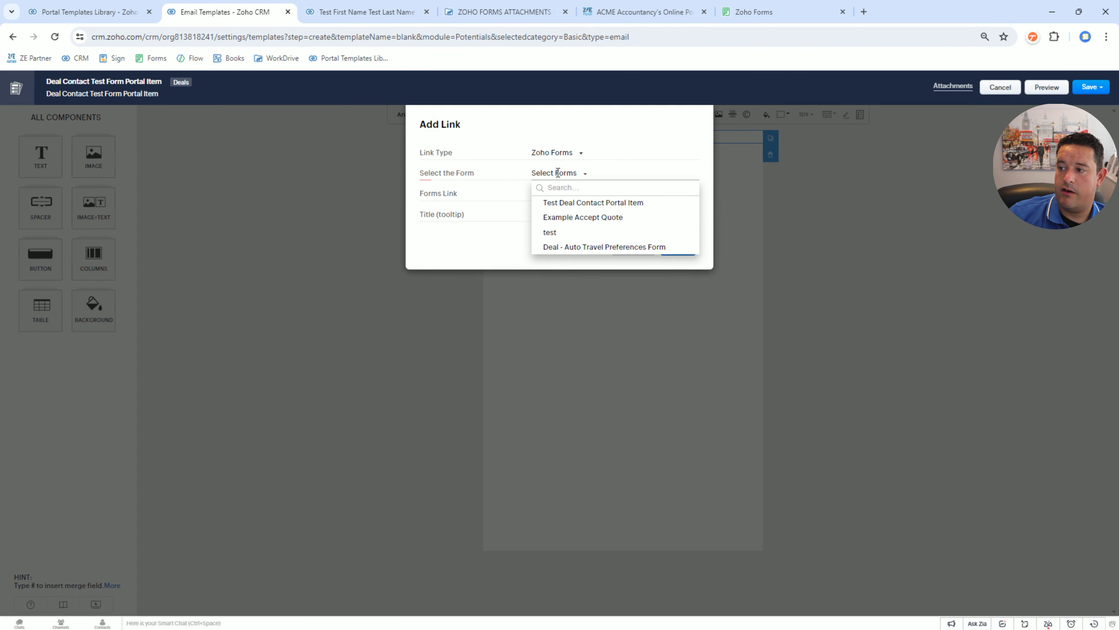
click(582, 203)
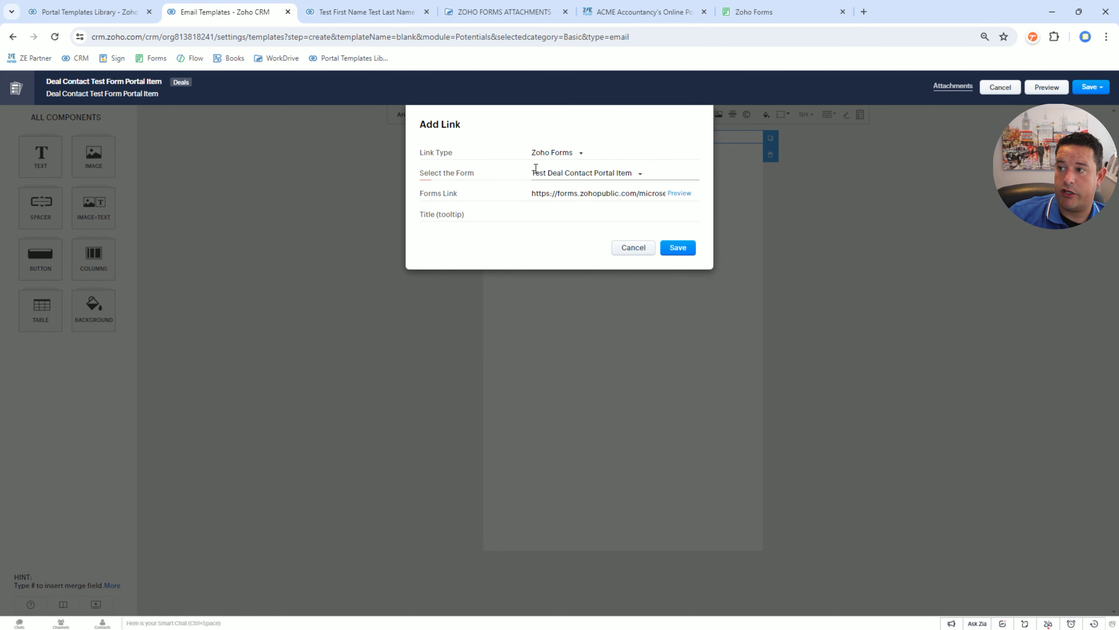
Step: Check the Pre-Population of Data setting in the CRM's Zoho Forms integration, and return to the email template
click(134, 22)
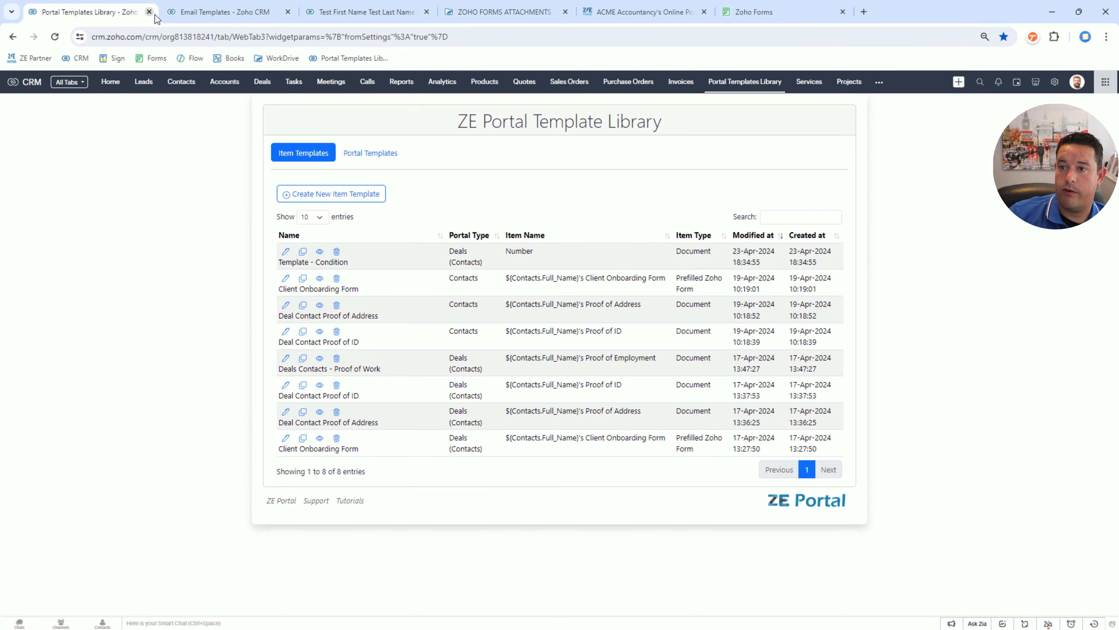
ctrl+click(1051, 85)
click(362, 12)
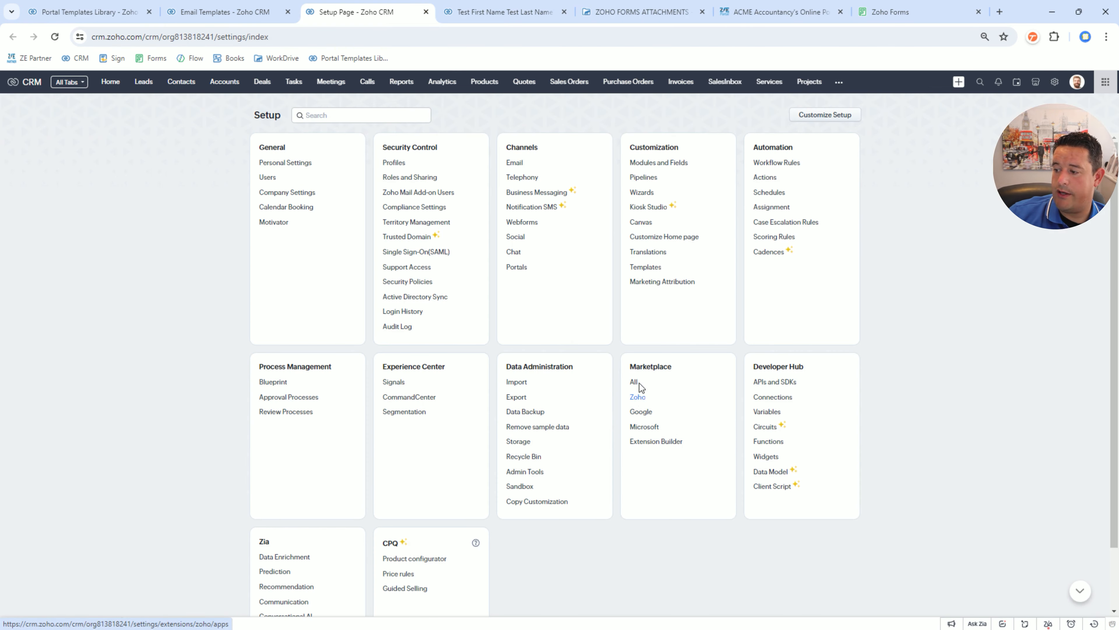
click(639, 398)
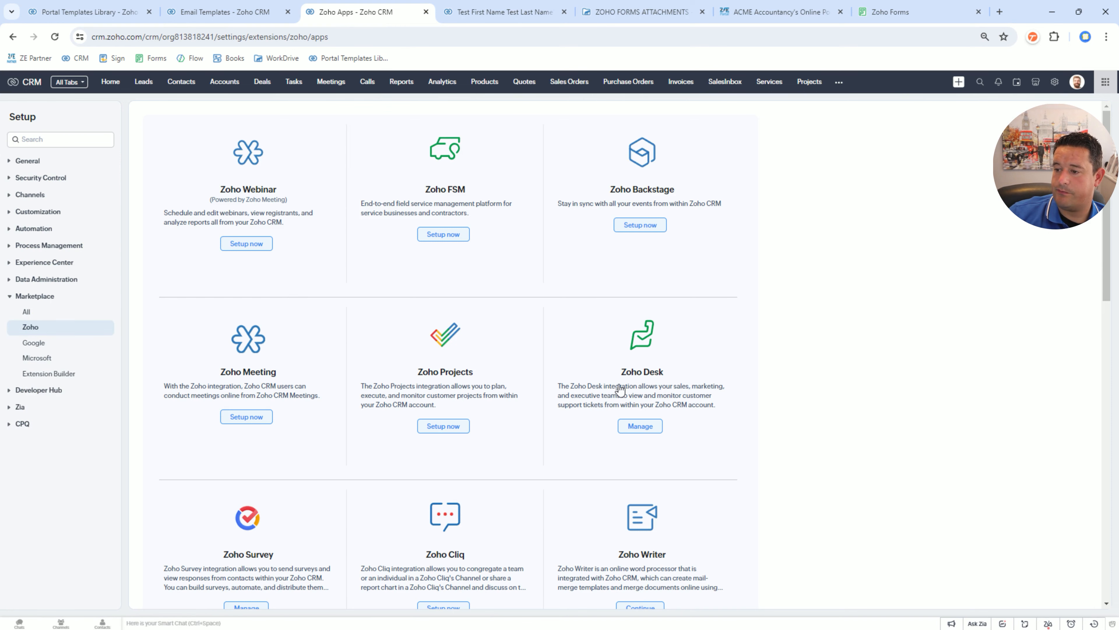
scroll(445, 252, down, 10)
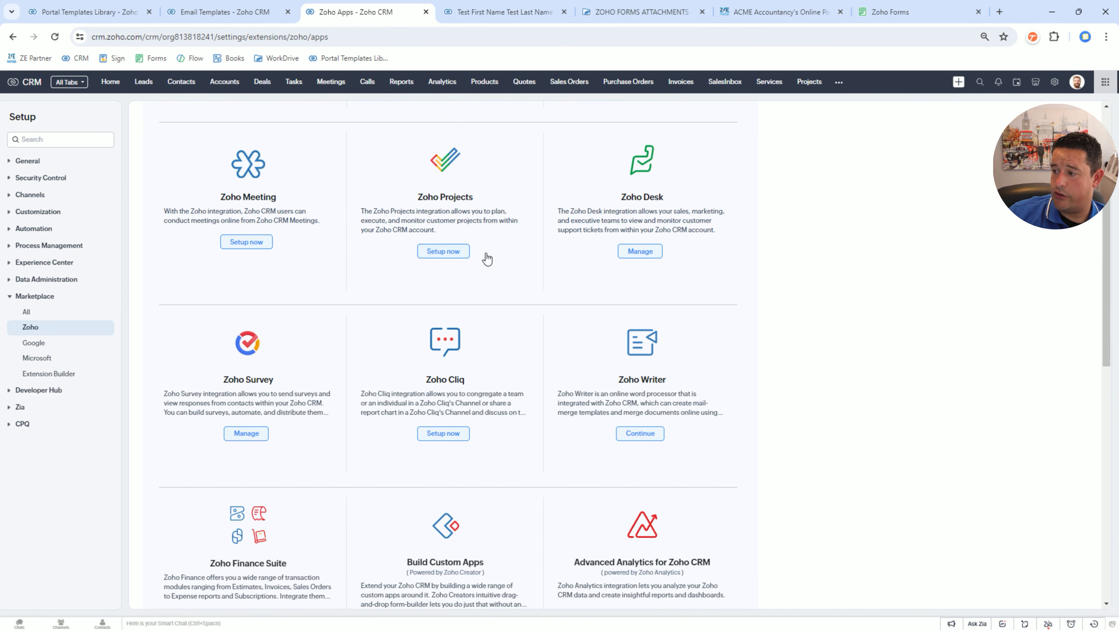
click(443, 506)
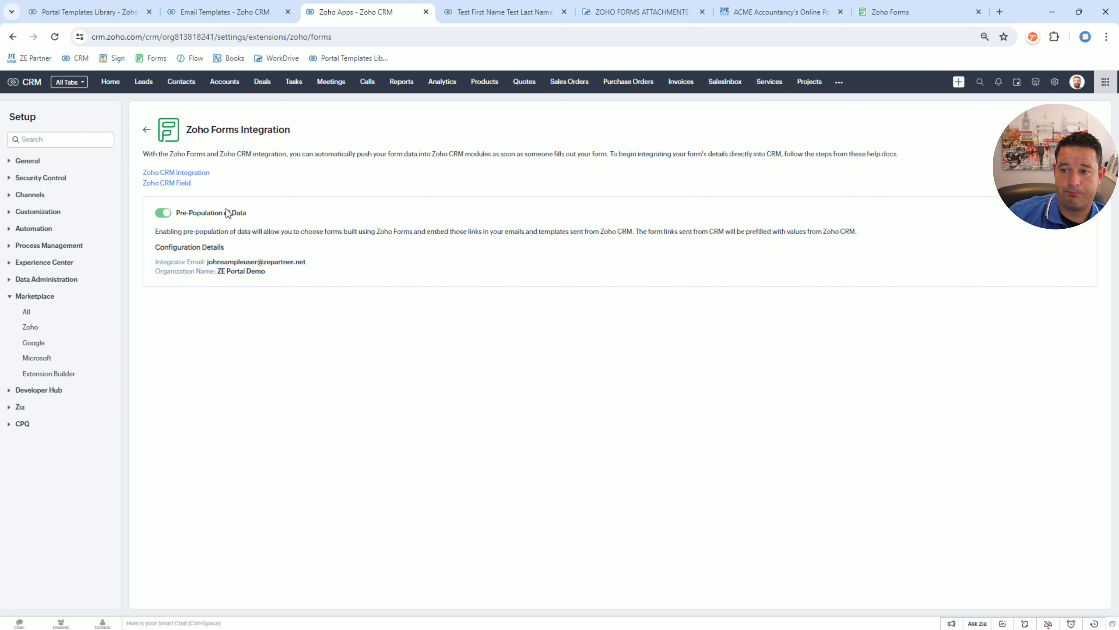
click(425, 12)
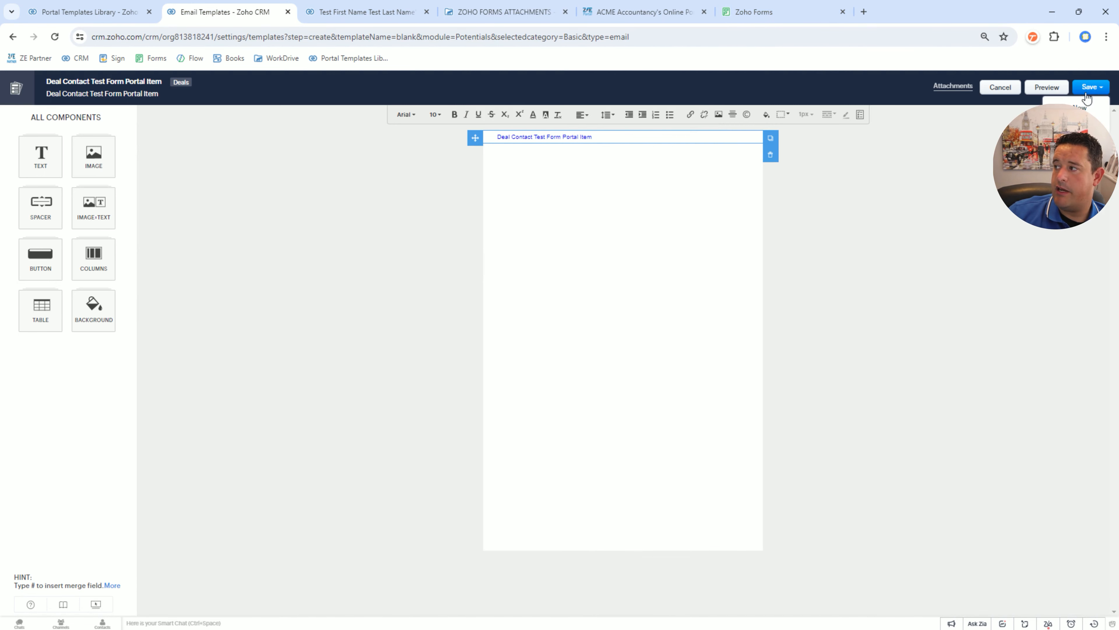
Step: Save the template in a new "Portal Item Zoho Forms" folder shared with all users, and return to the ZE Portal Template Library
click(1079, 107)
click(520, 148)
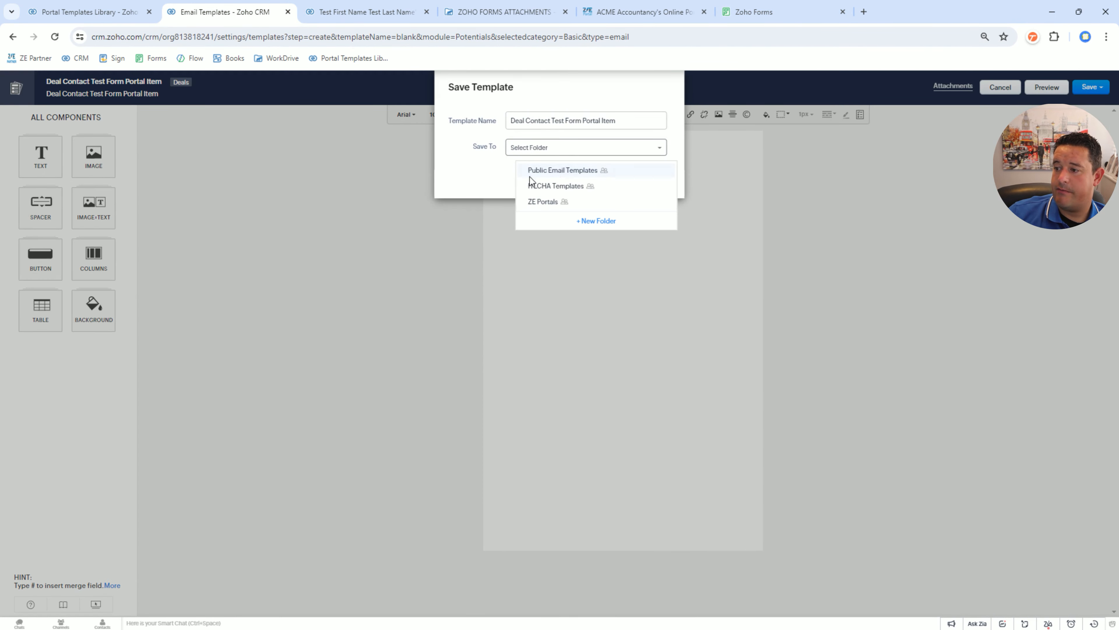
click(591, 222)
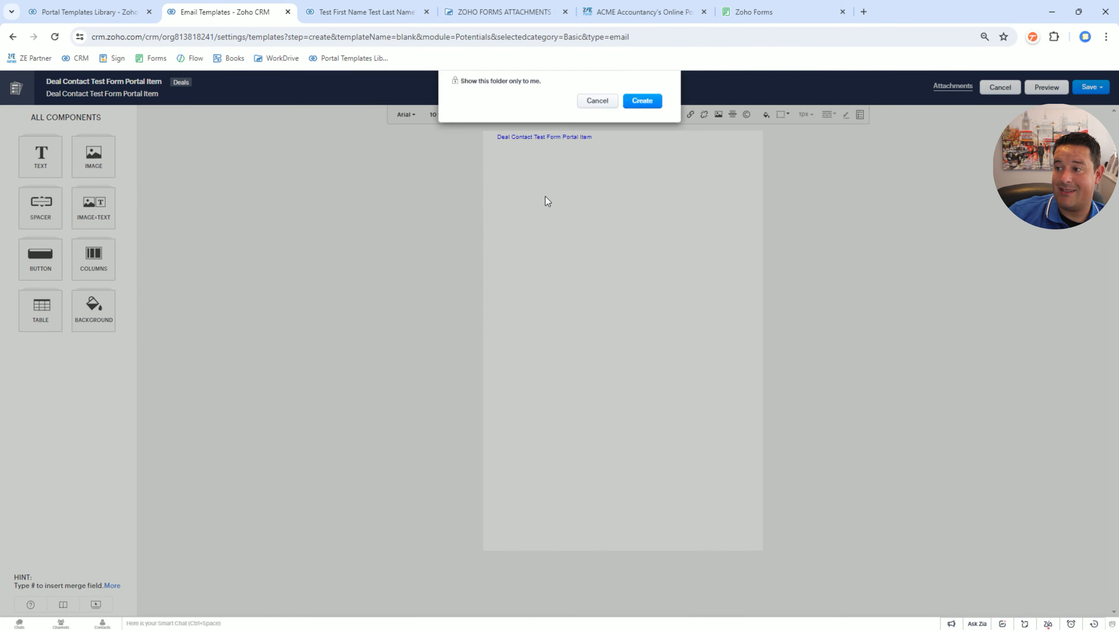
click(547, 125)
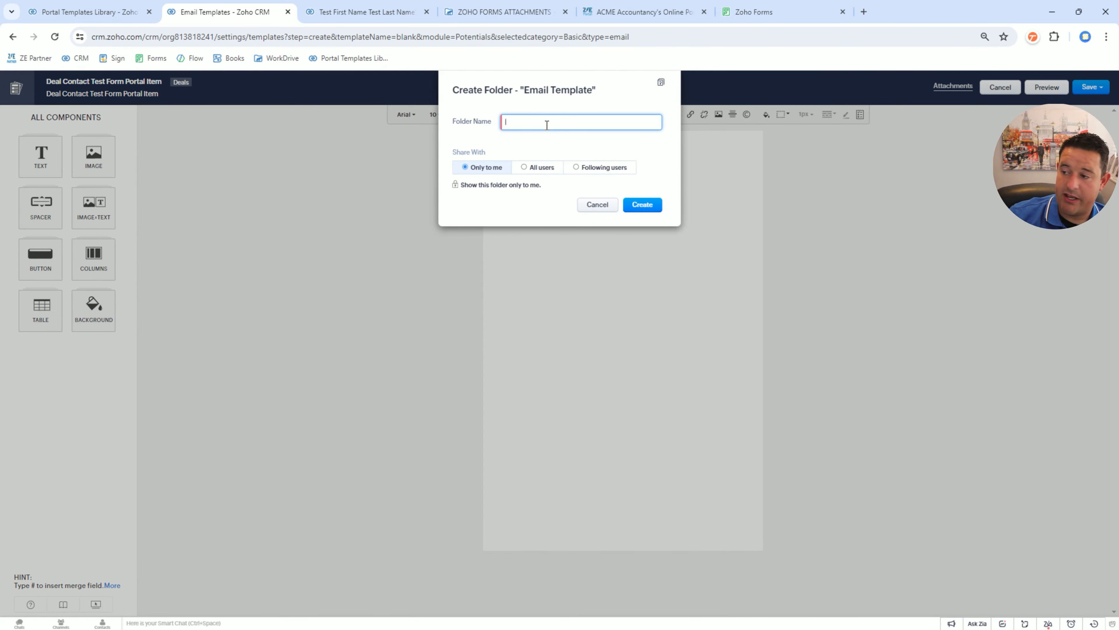
click(524, 169)
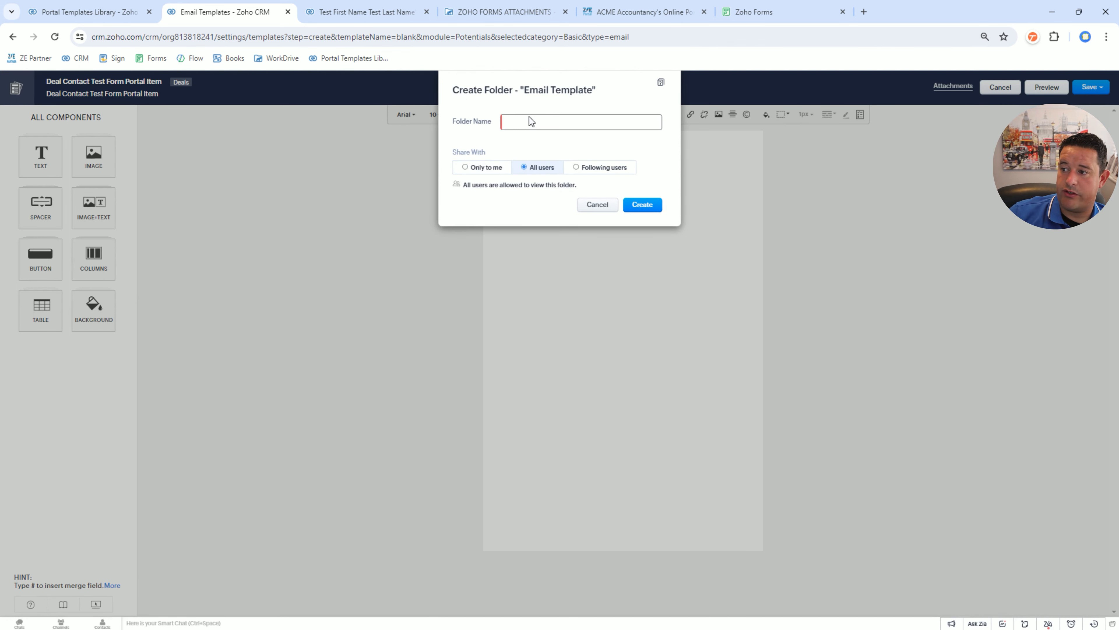
click(544, 119)
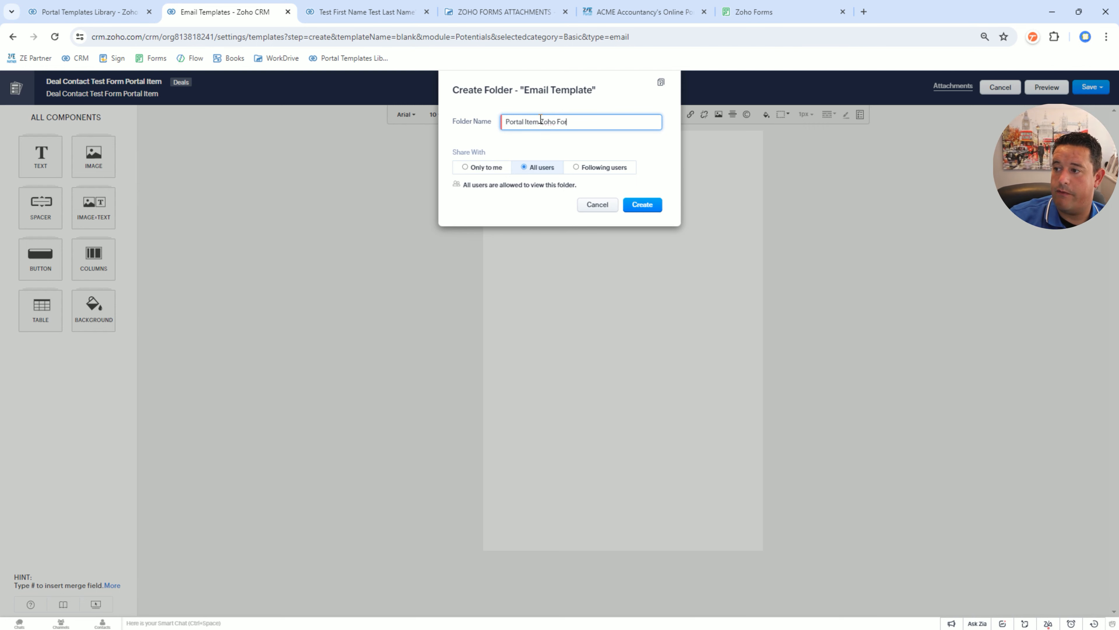
click(642, 206)
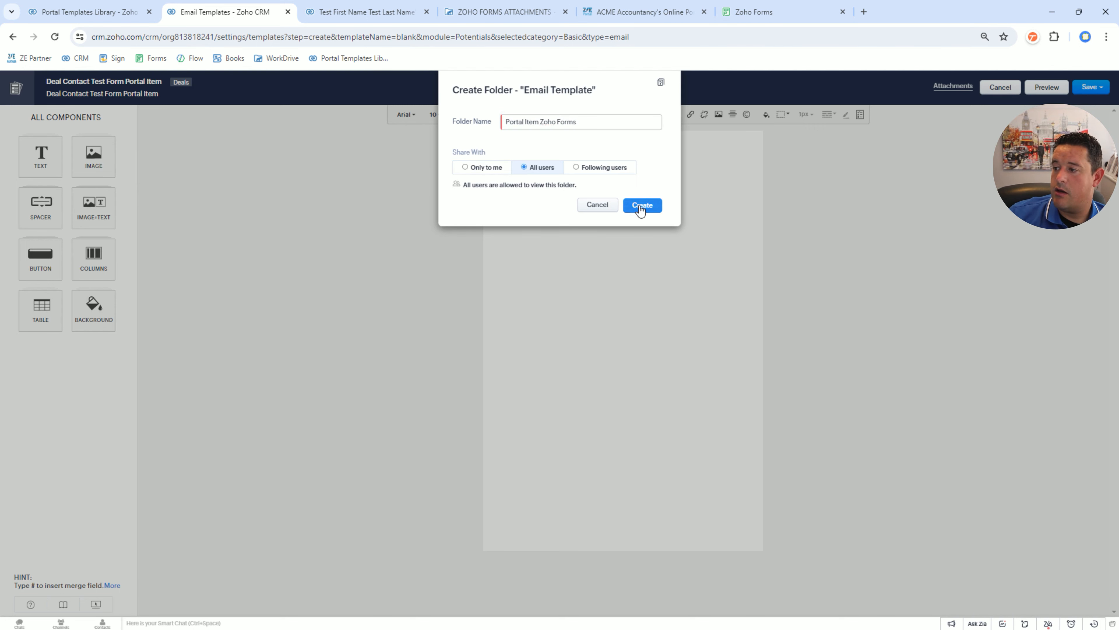
click(646, 178)
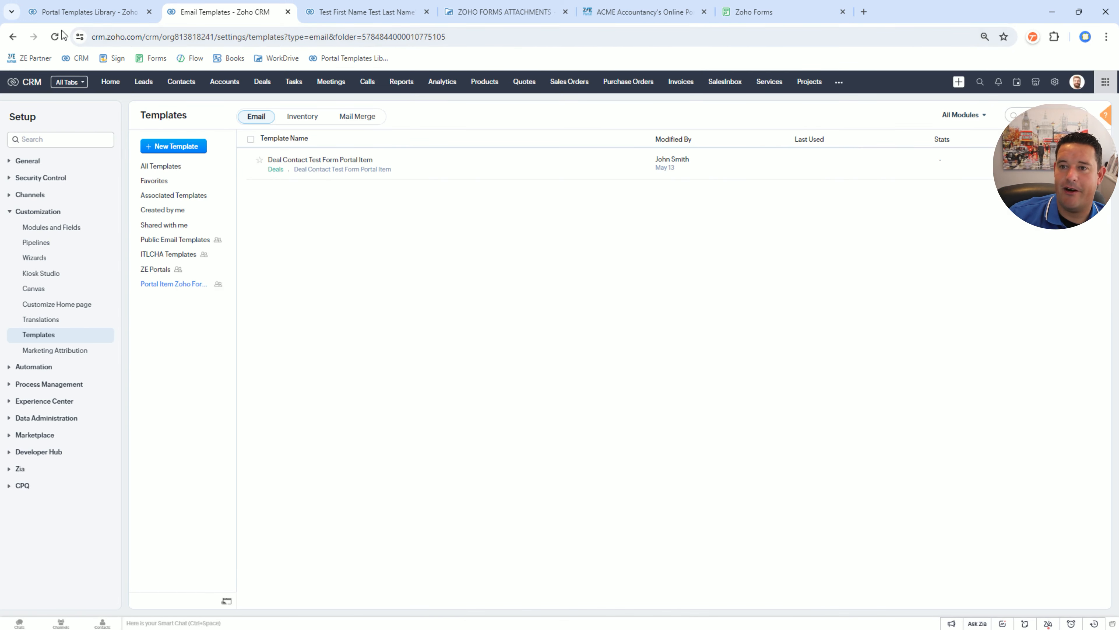
click(66, 13)
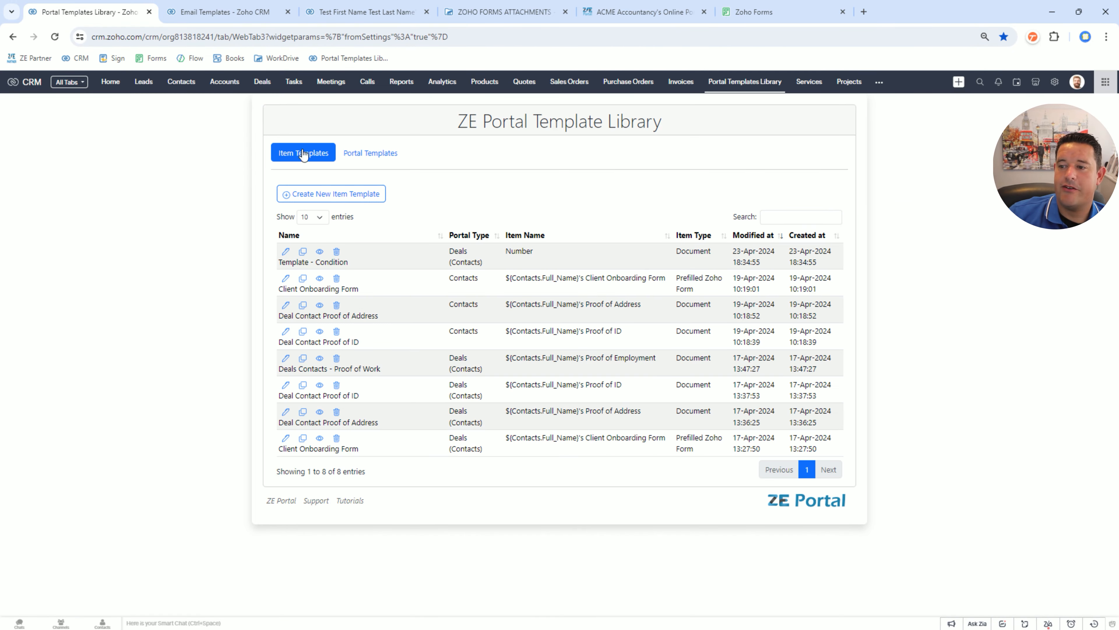
Step: Start a new item template with portal type Deals and deal person type Contacts
click(312, 195)
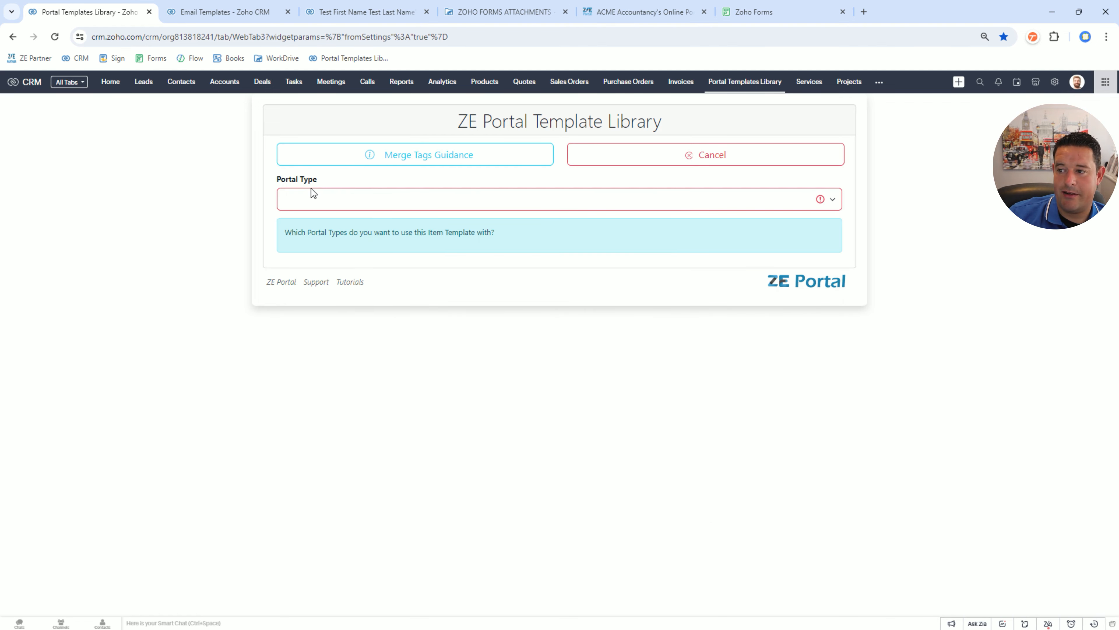
click(311, 194)
click(310, 229)
click(308, 287)
click(311, 304)
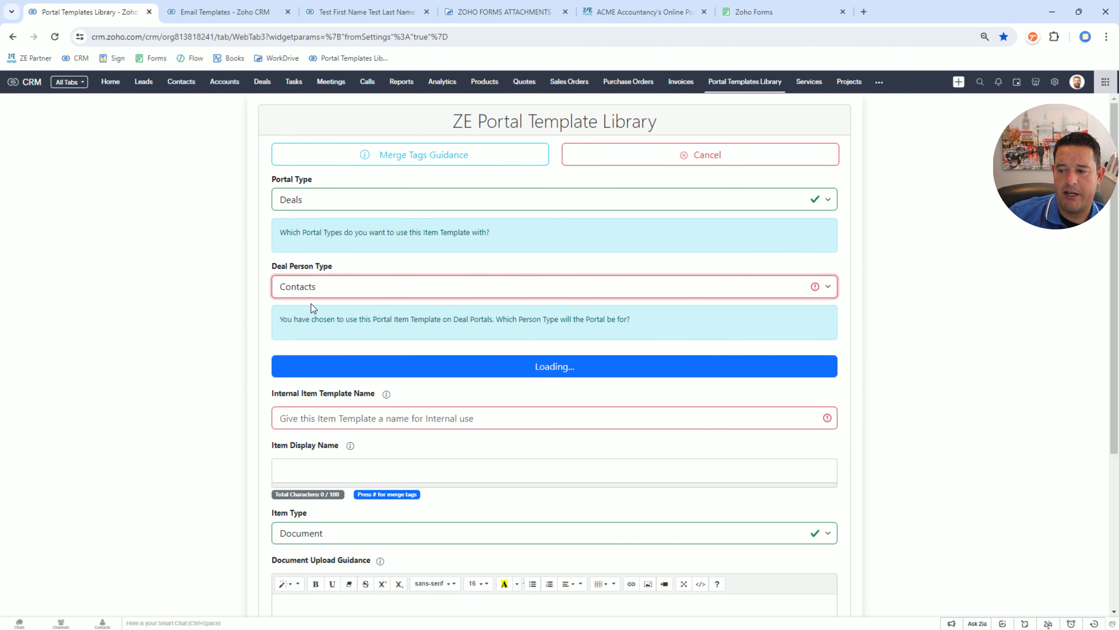
Step: Set the item type to Prefilled Zoho Form, check the available email templates, and refresh the email template list
scroll(390, 309, down, 2)
click(349, 380)
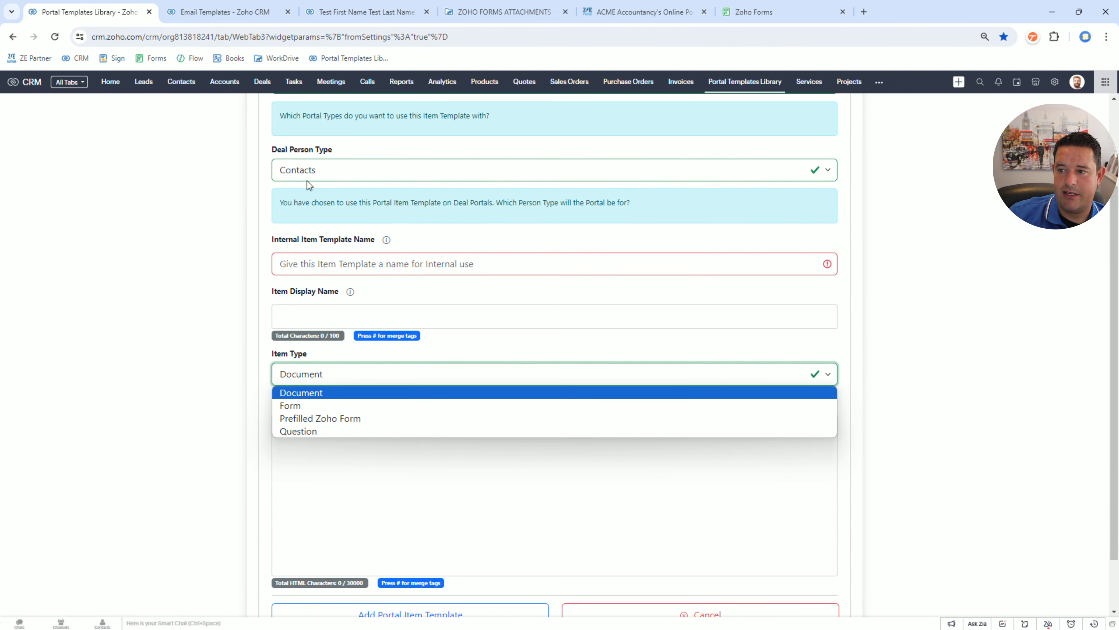
click(300, 417)
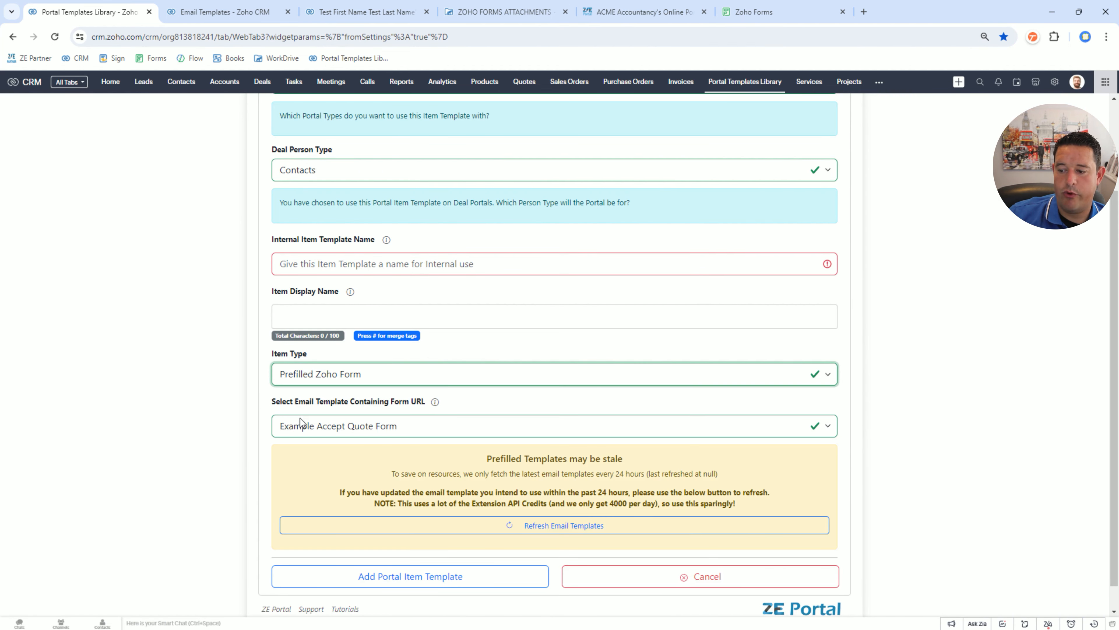
scroll(299, 388, down, 1)
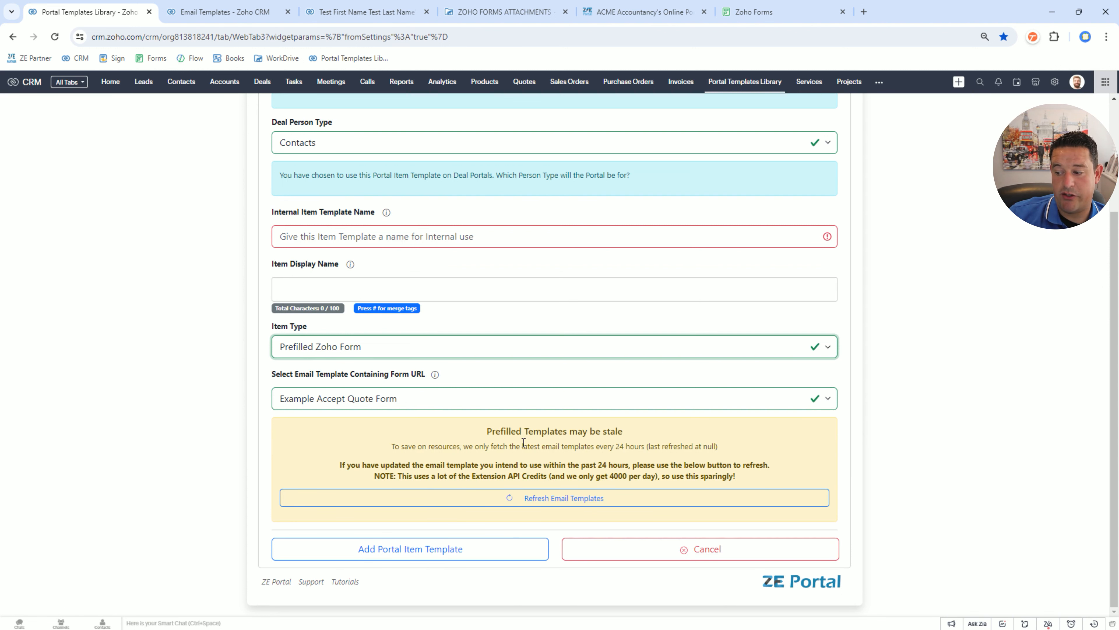
click(416, 396)
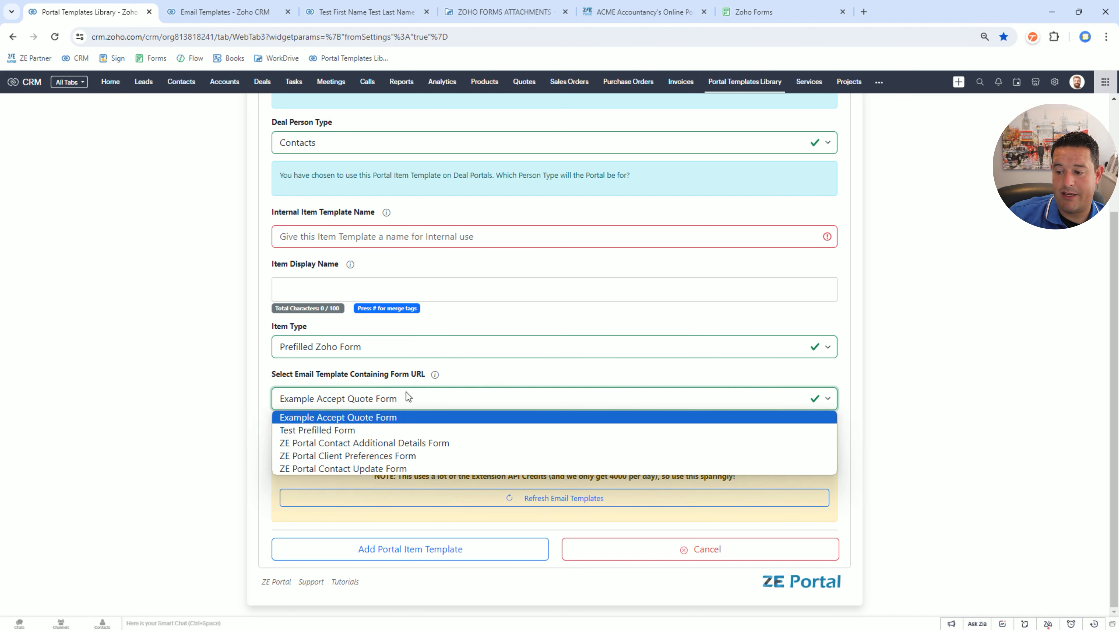
click(158, 441)
click(368, 497)
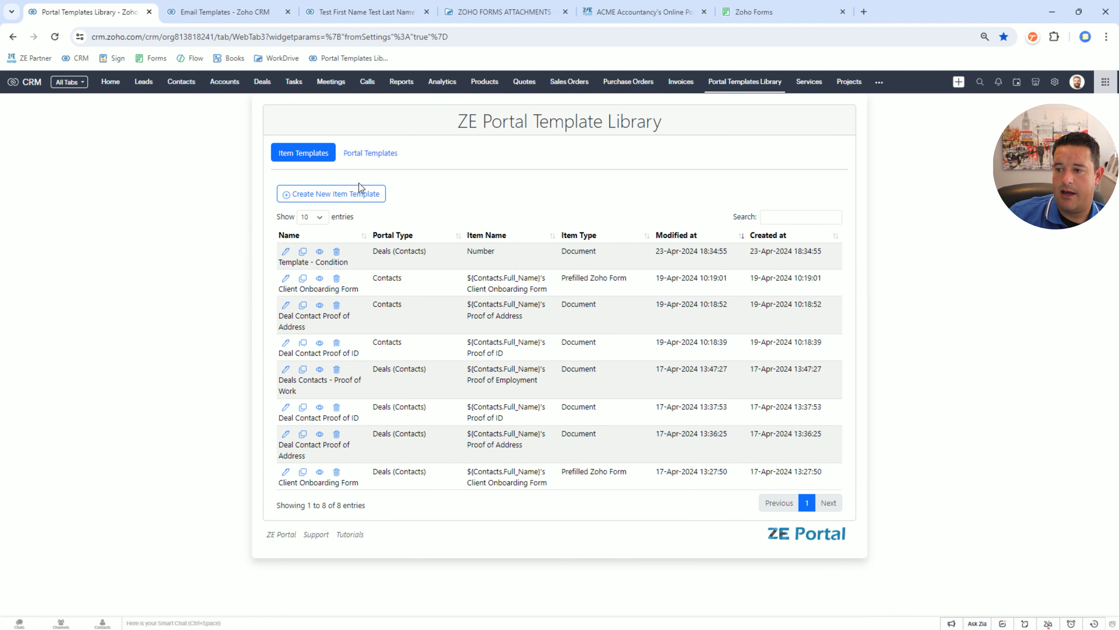
Step: Create another item template for Deals portals with person type Contacts and item type Prefilled Zoho Form
click(357, 192)
click(348, 201)
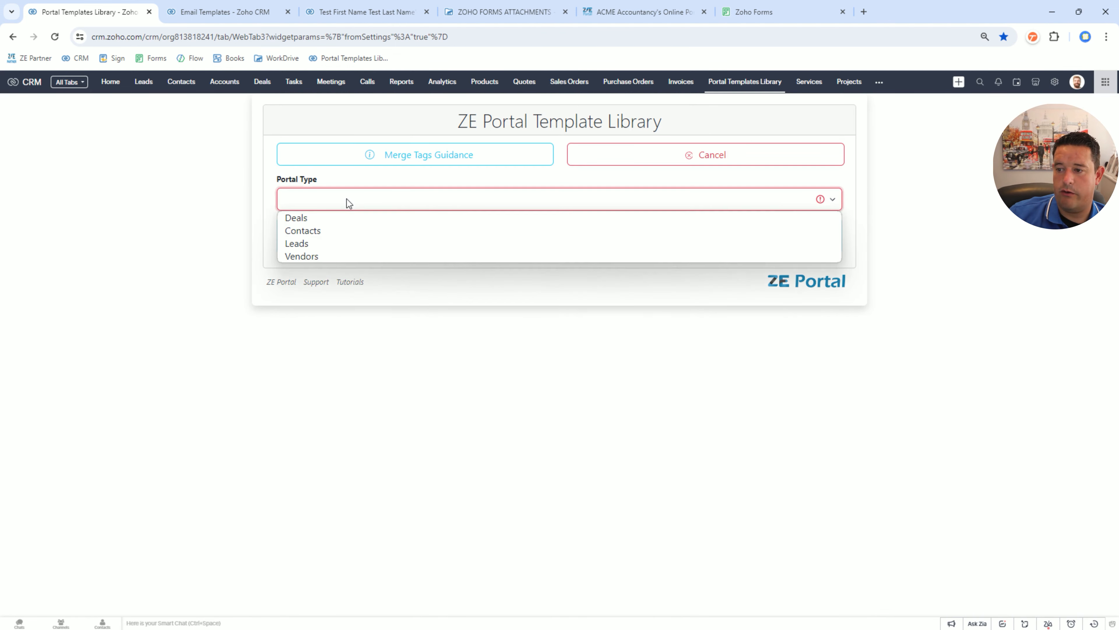
click(333, 219)
click(334, 289)
click(334, 306)
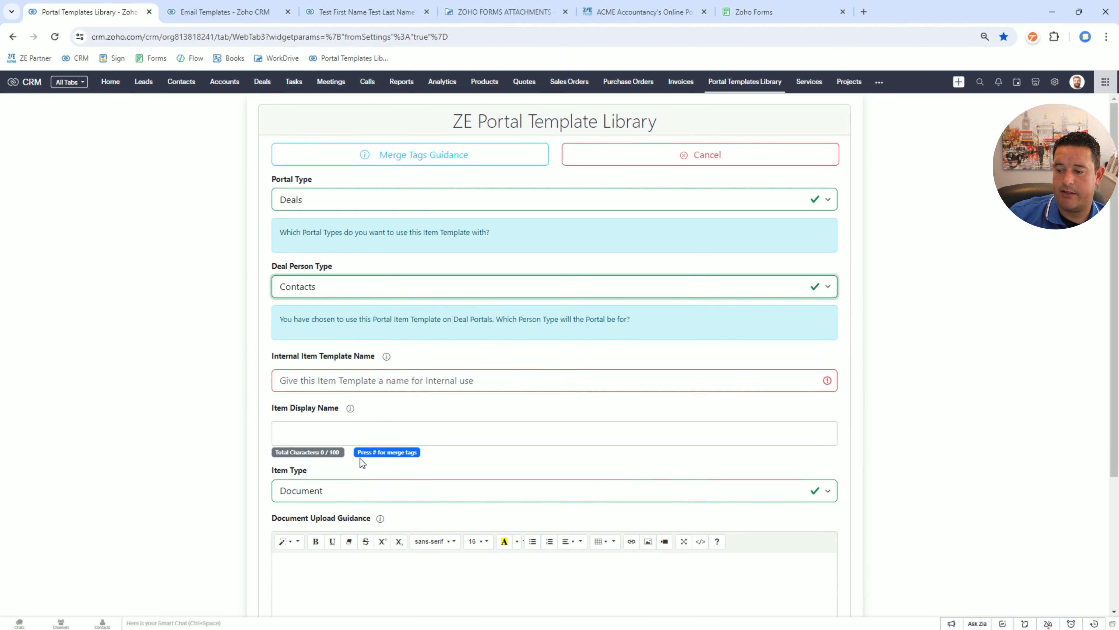
click(348, 491)
click(348, 533)
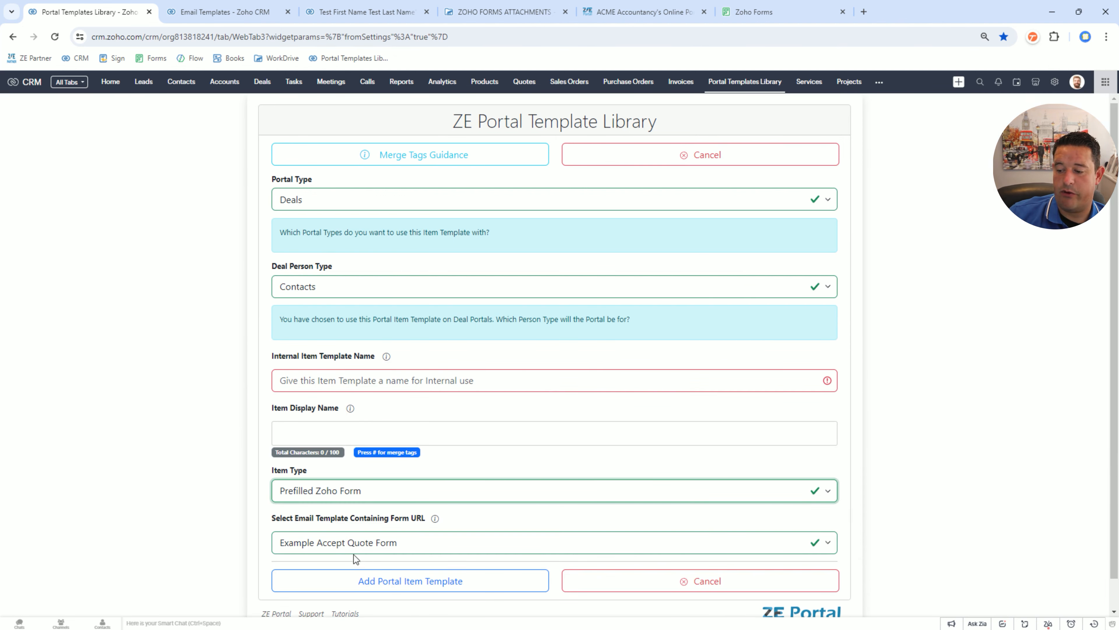
Step: Enter "Client Onboarding Form" as both the internal item template name and the item display name
click(334, 376)
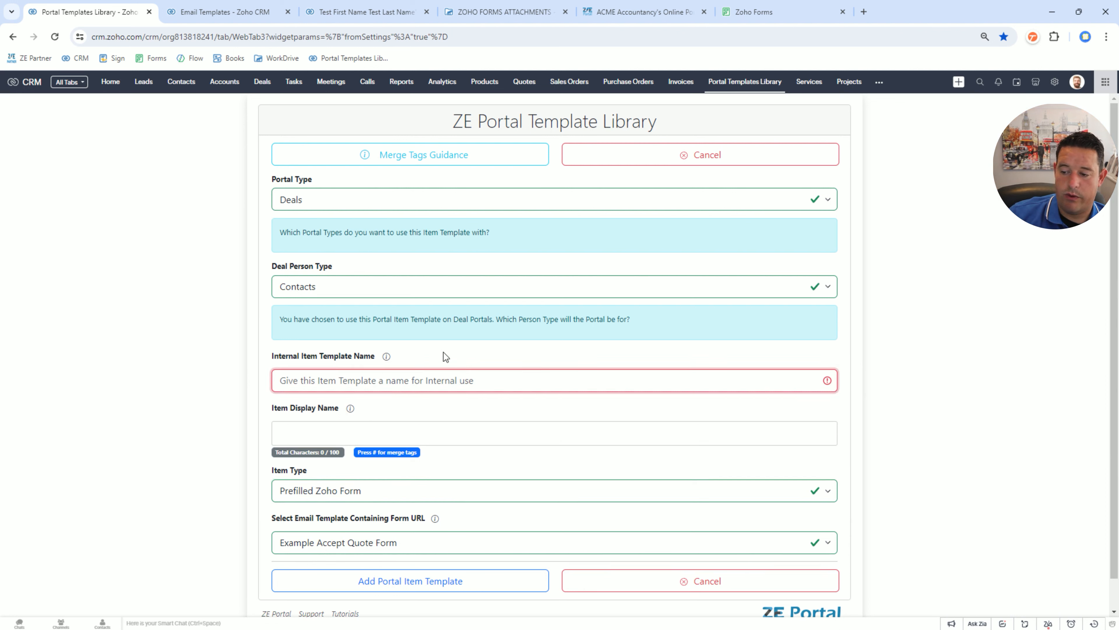
text(Cli)
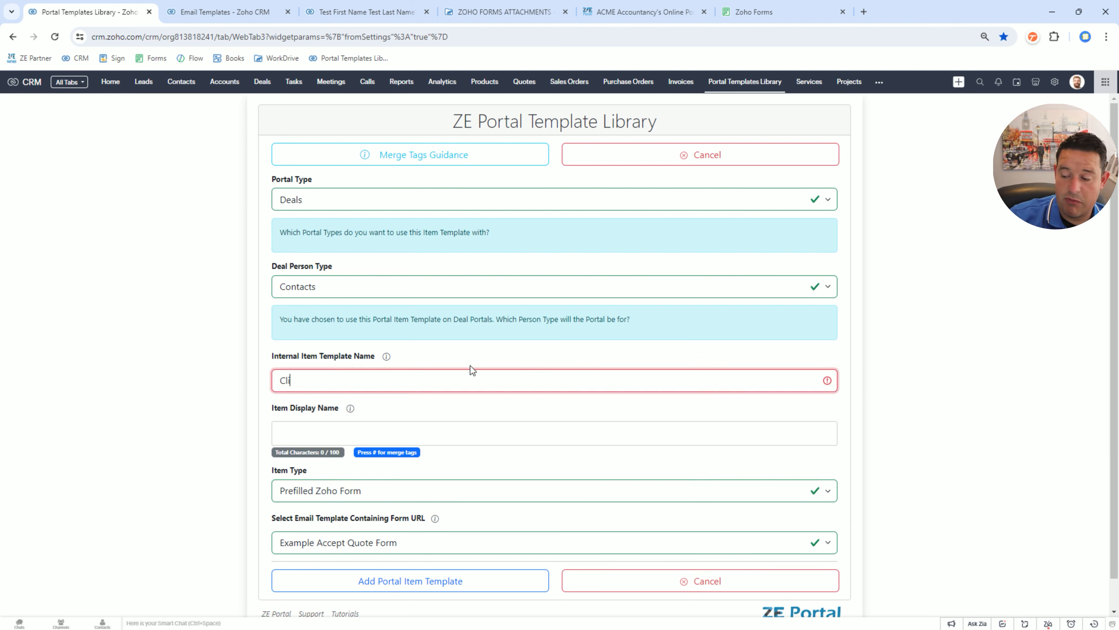
text(ent Onboarding Form)
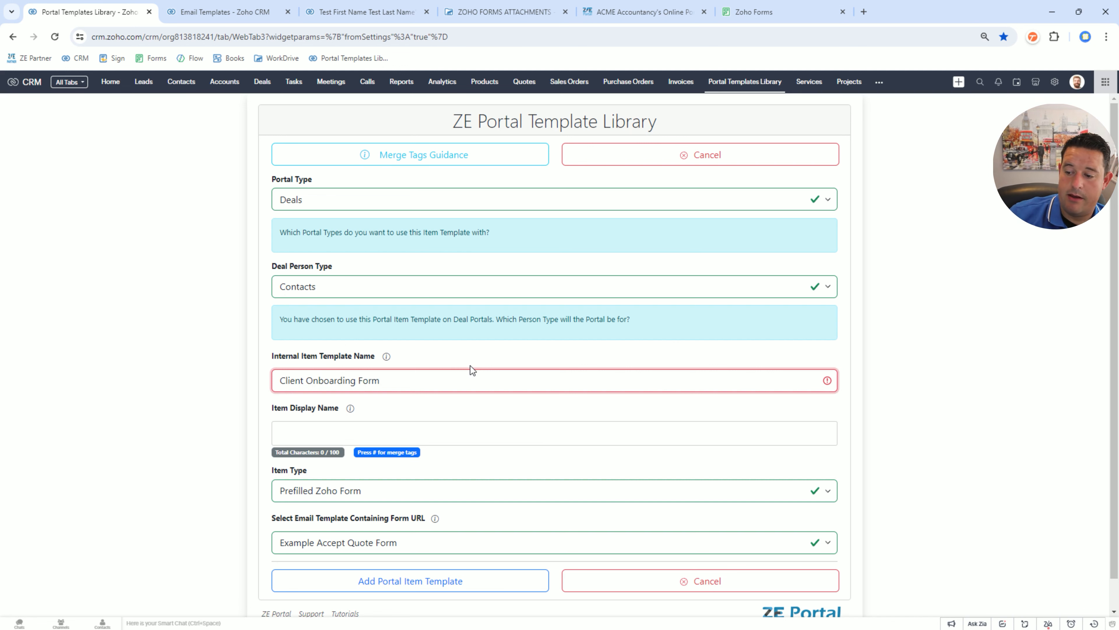
key(ctrl+a)
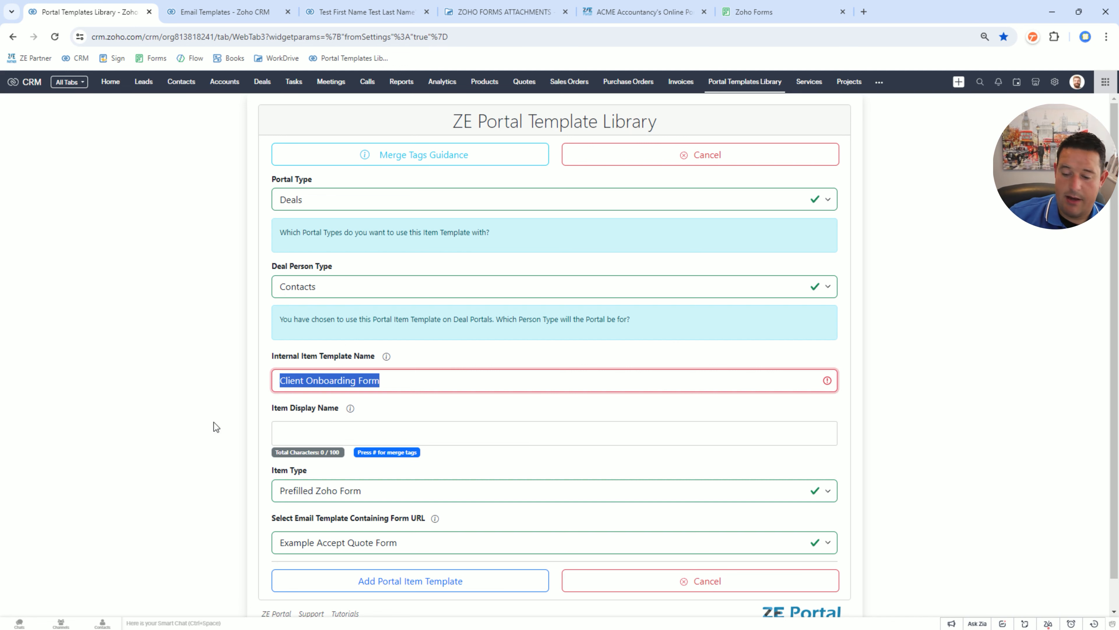
key(ctrl+c)
click(293, 433)
key(ctrl+v)
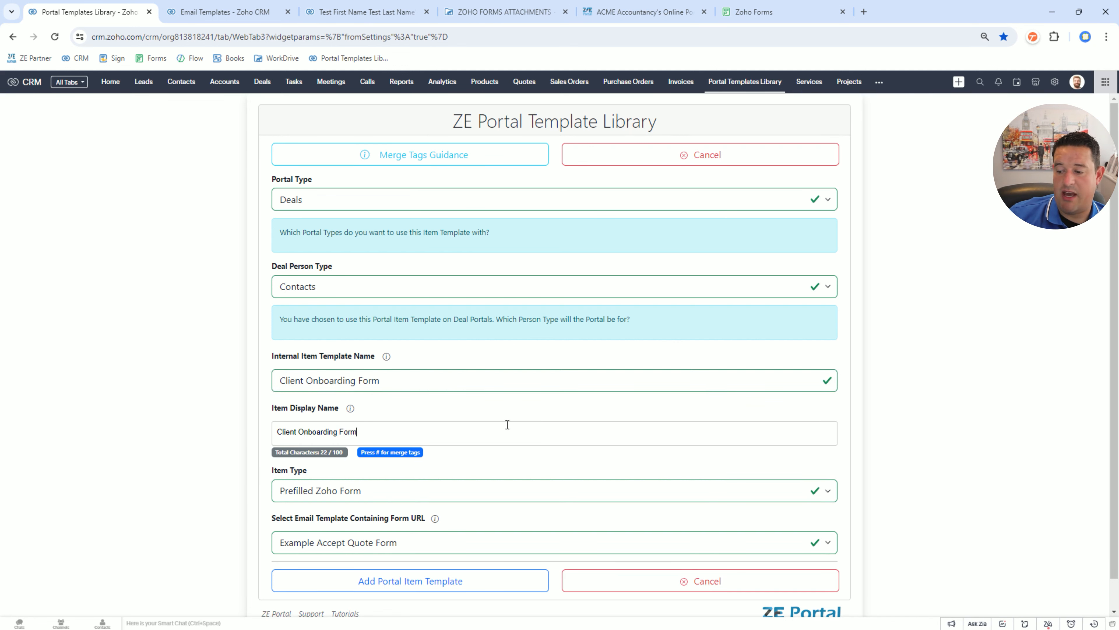
Step: Use the email template "Deal Contact Test Form Portal Item" for the form URL, add the item template, and return to the templates library
scroll(502, 427, down, 1)
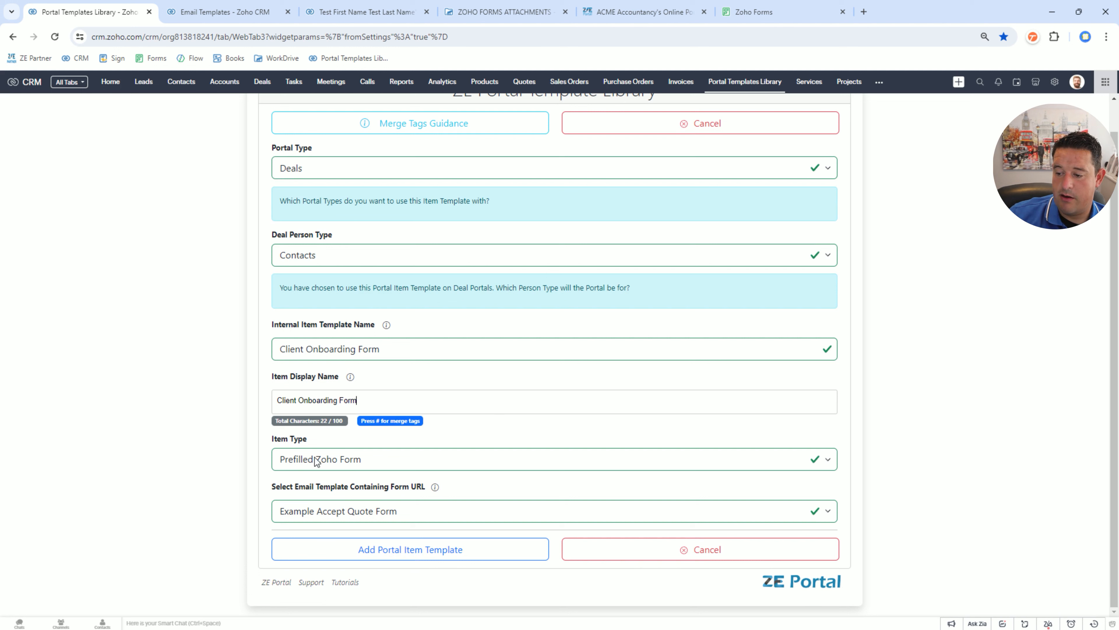
key(Return)
key(Tab)
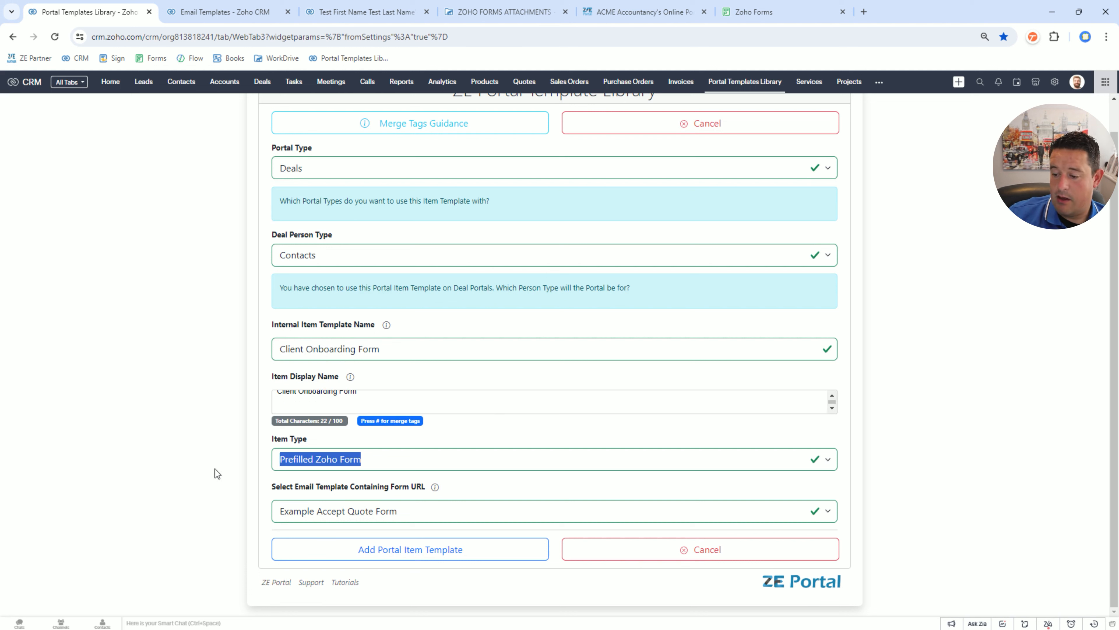
click(300, 510)
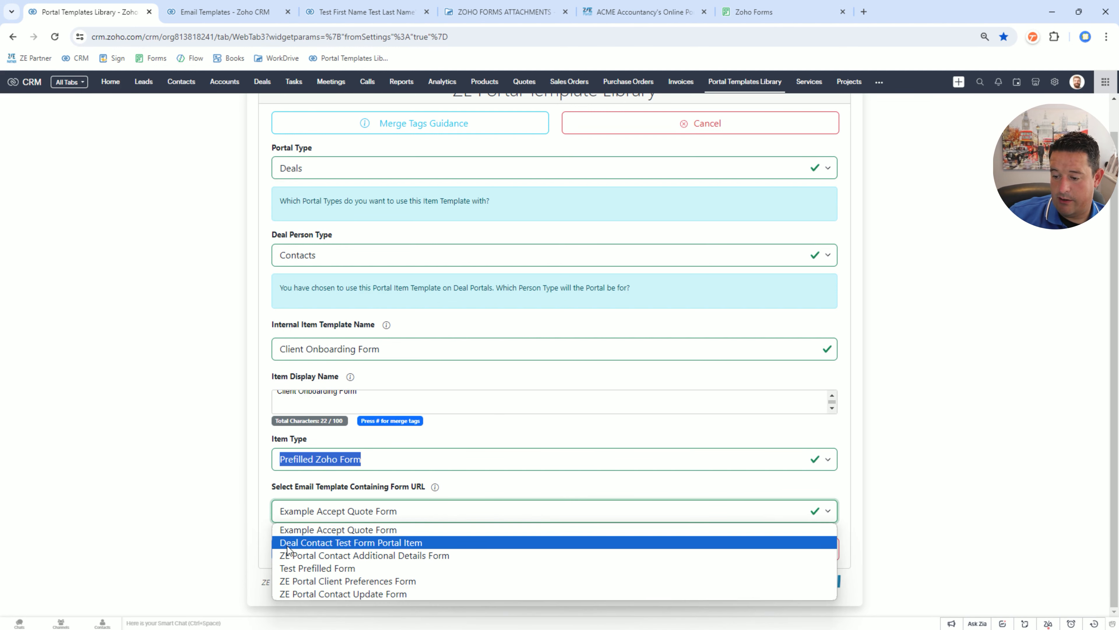
click(414, 543)
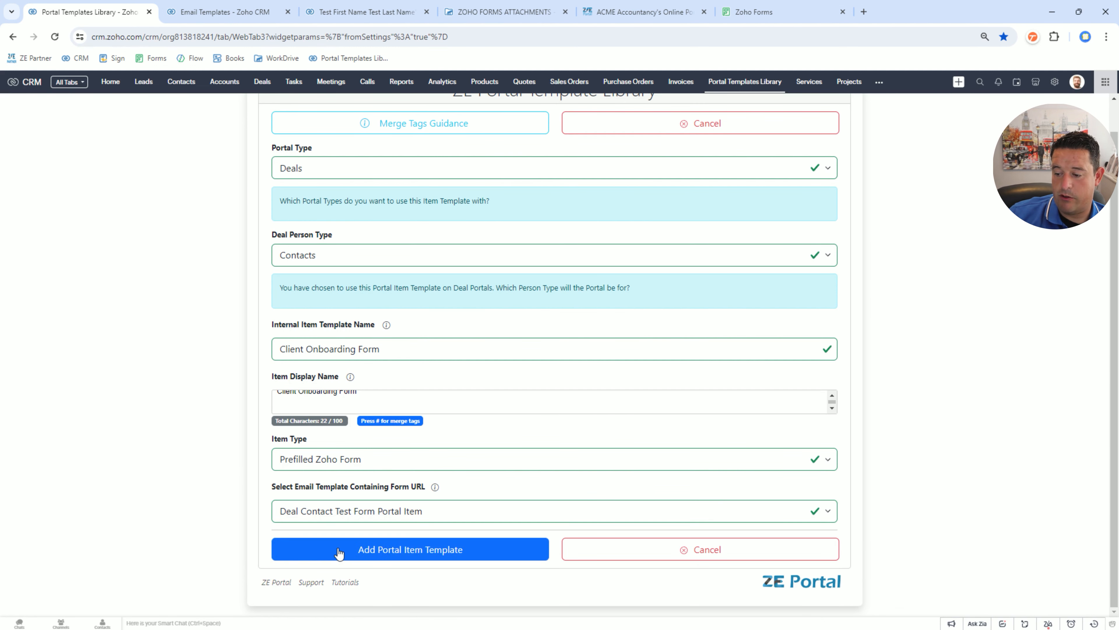
click(340, 552)
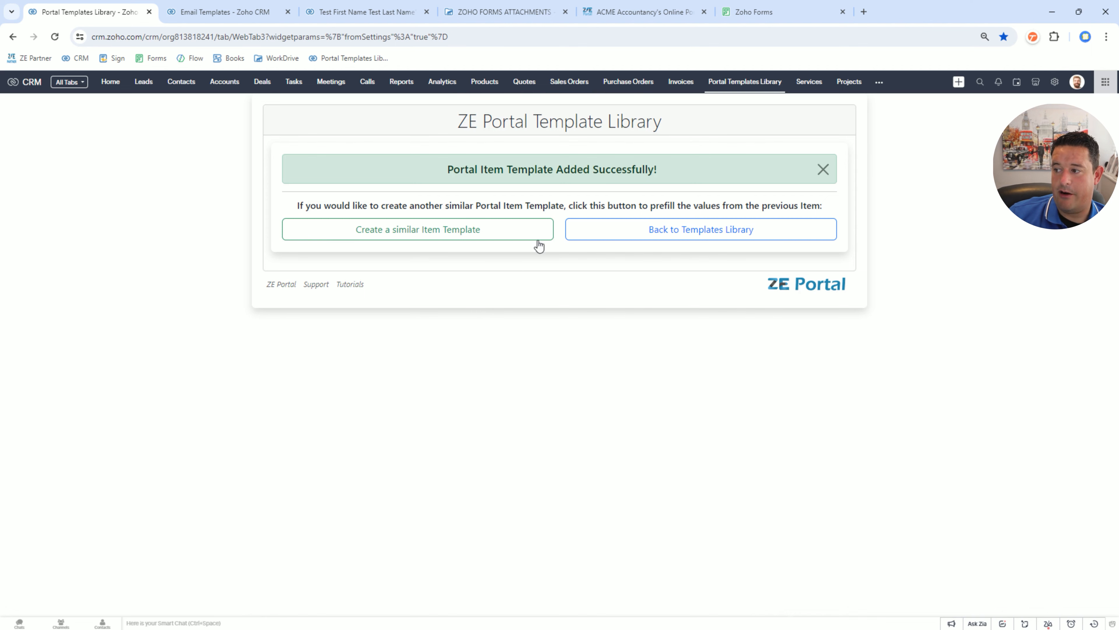
click(661, 234)
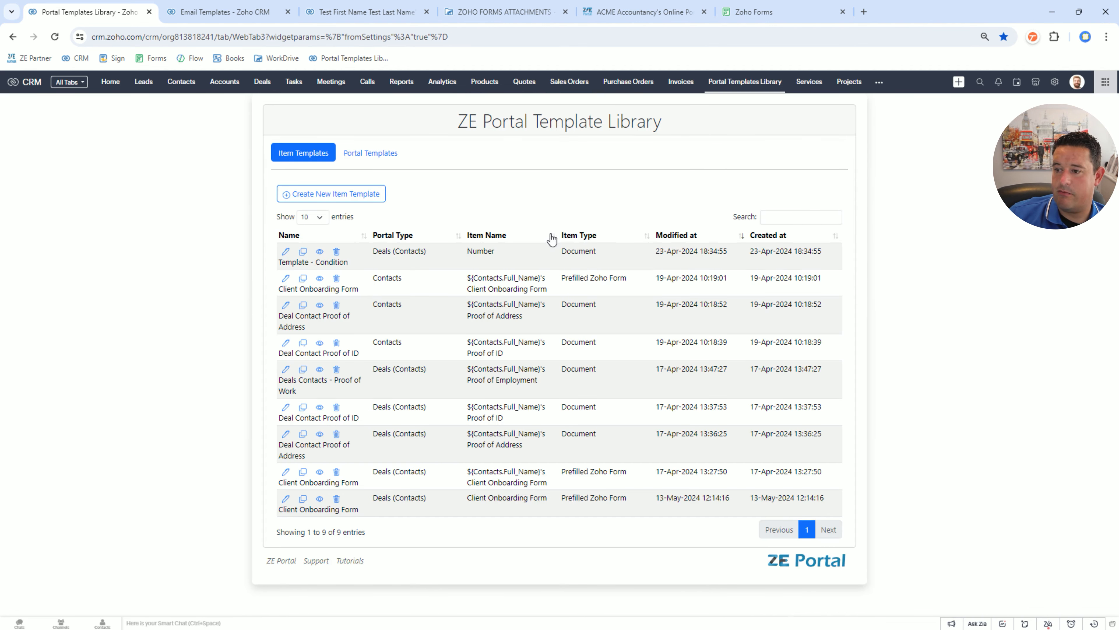
Step: Find the new item template by searching for "form", change its internal name to "Auto Populate Client Onboarding Form", and save the changes
click(774, 216)
text(form)
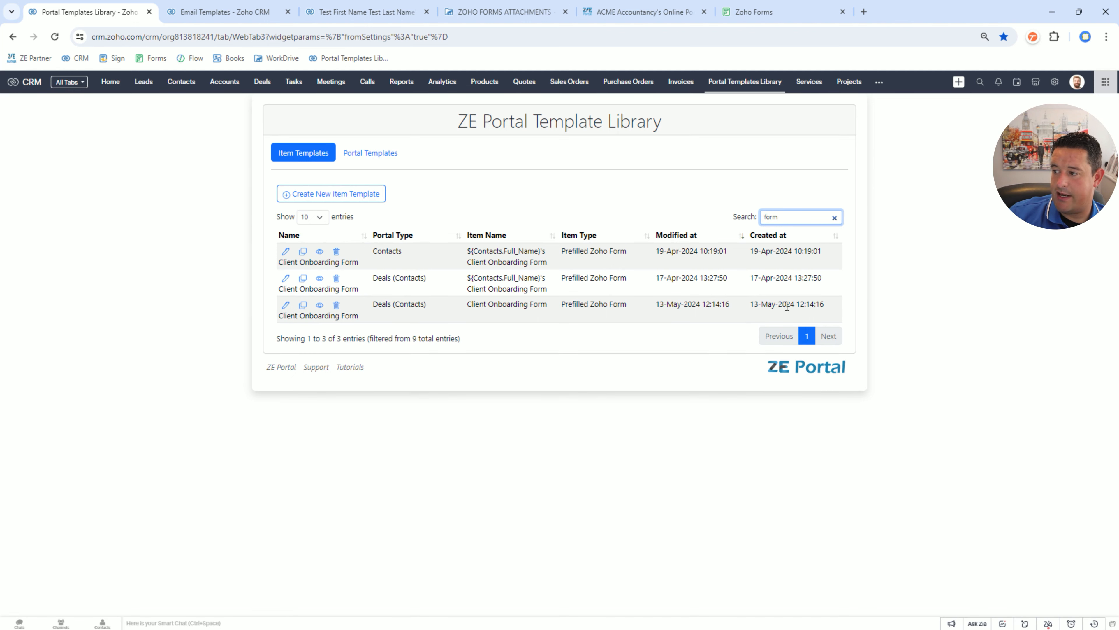
click(286, 306)
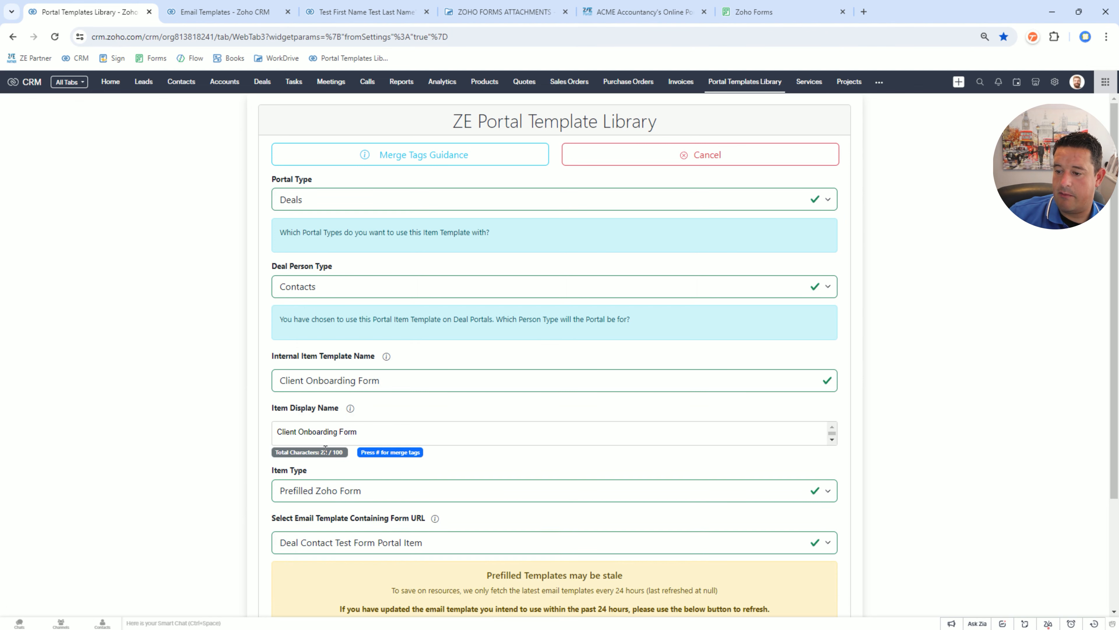
click(281, 380)
text(Auto P)
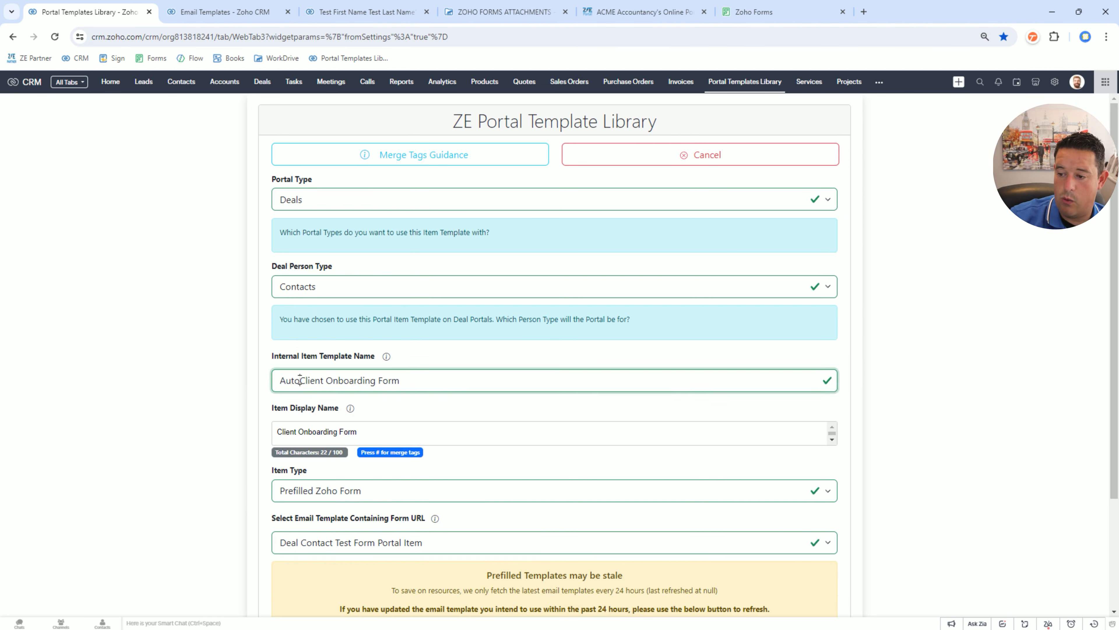
text(opulate)
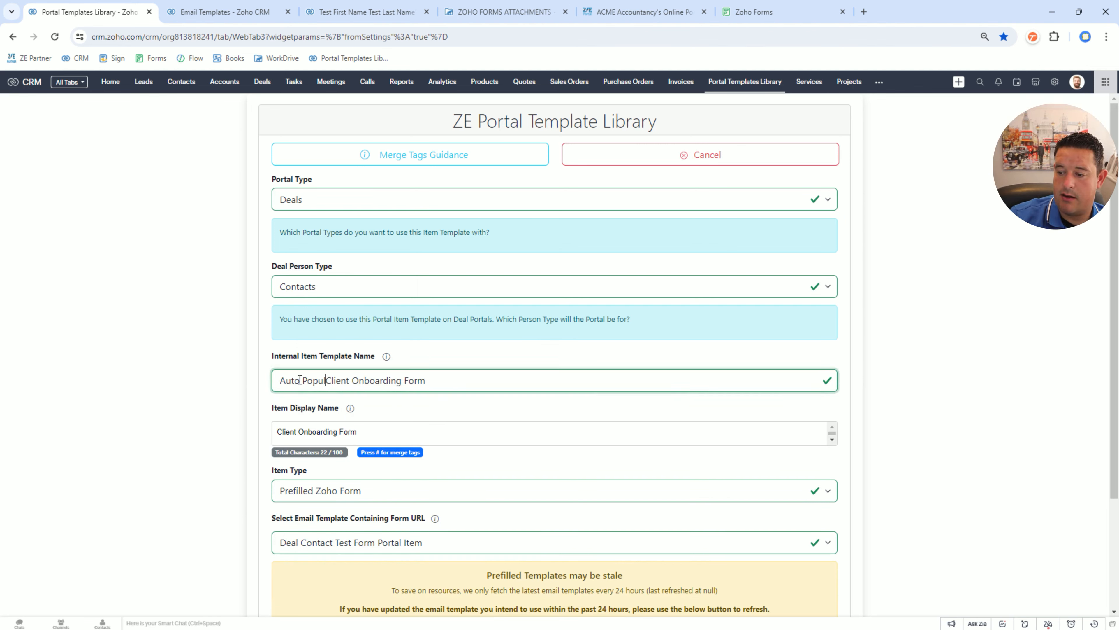
scroll(265, 370, down, 3)
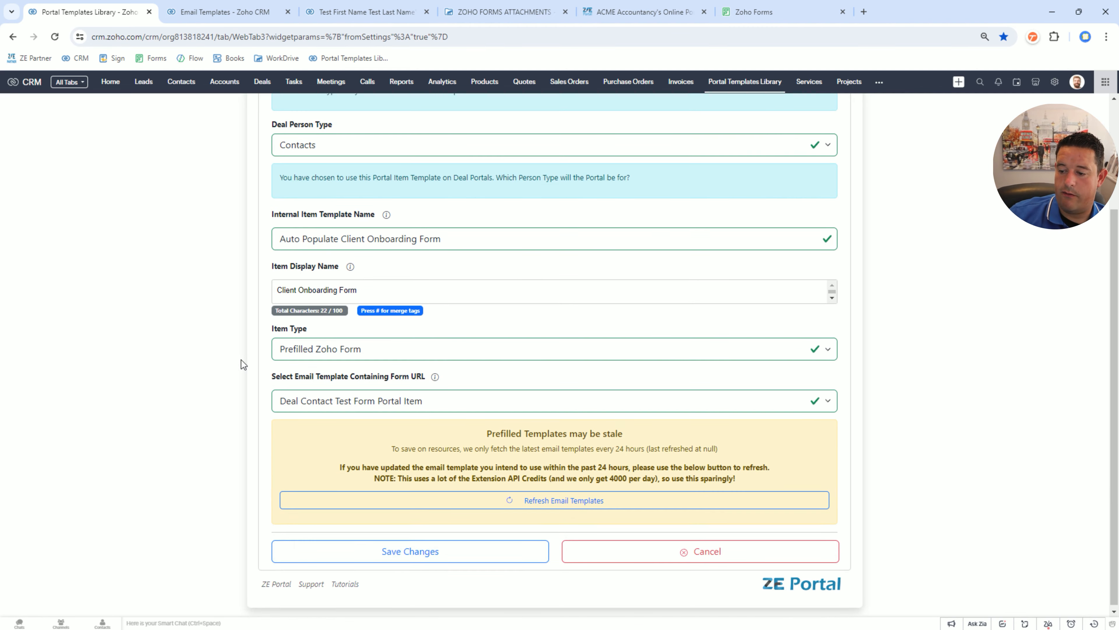
click(427, 549)
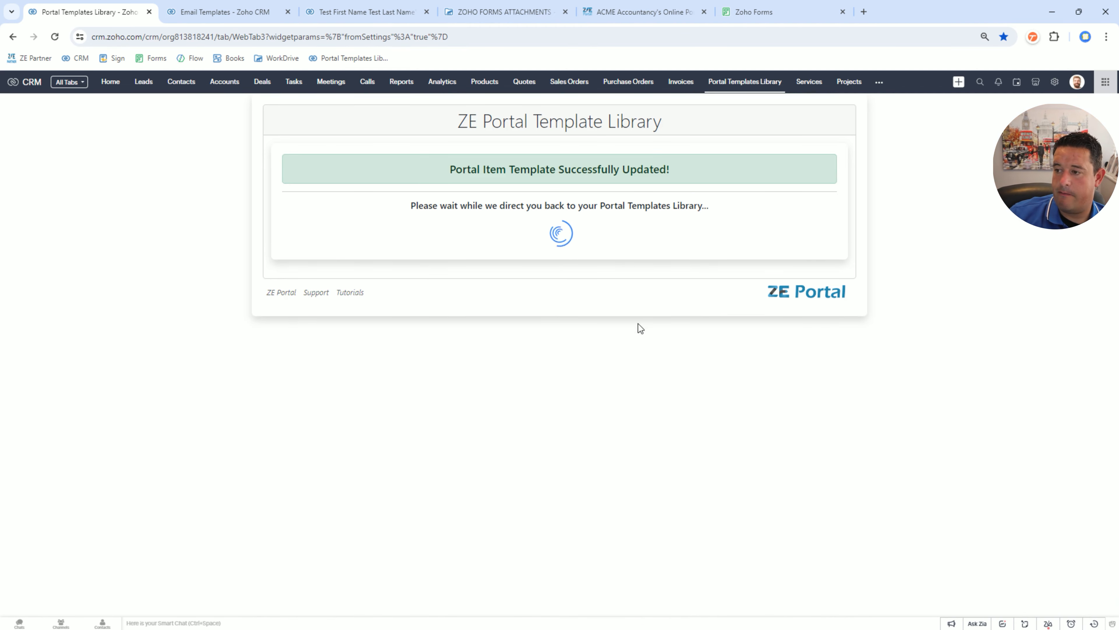
Step: Switch to the test contact's Client Onboarding Portal record and start adding a portal item from an item template
click(344, 13)
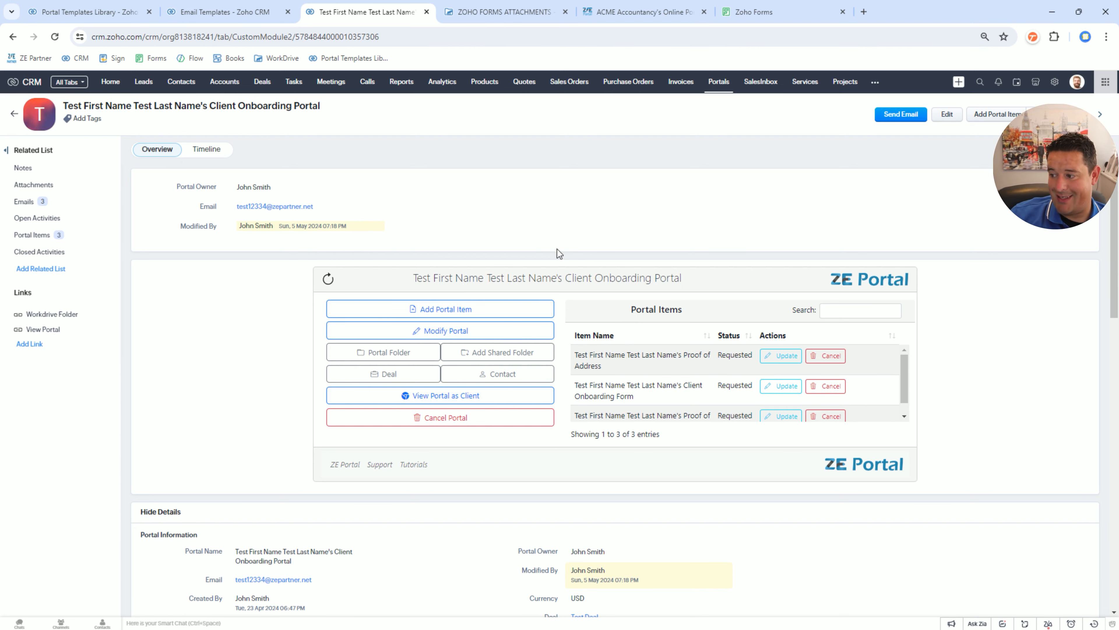
click(459, 310)
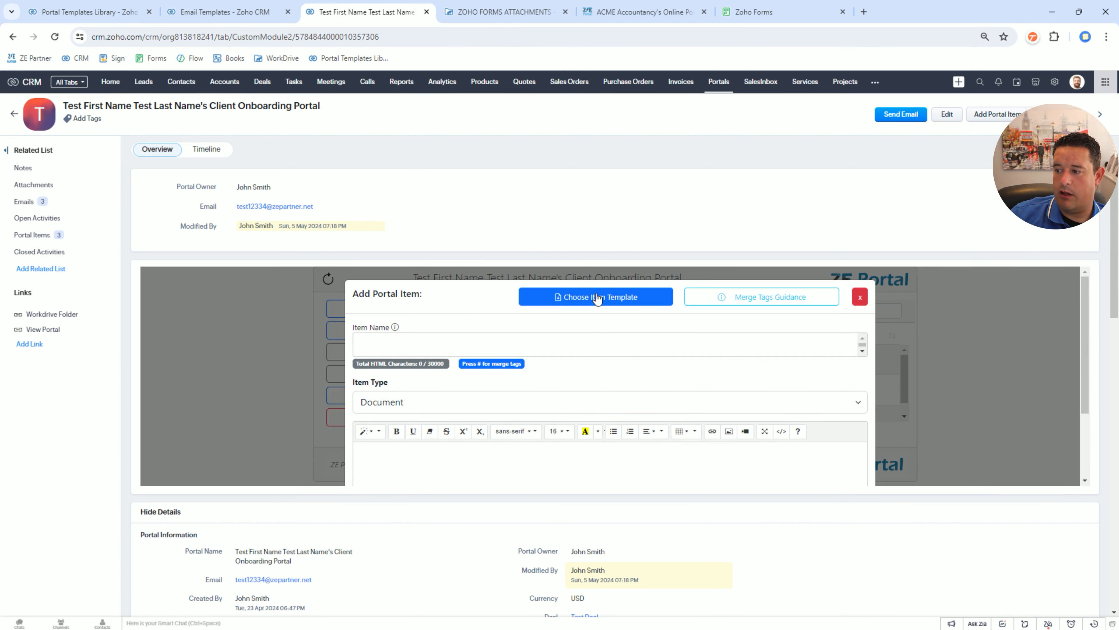
click(858, 298)
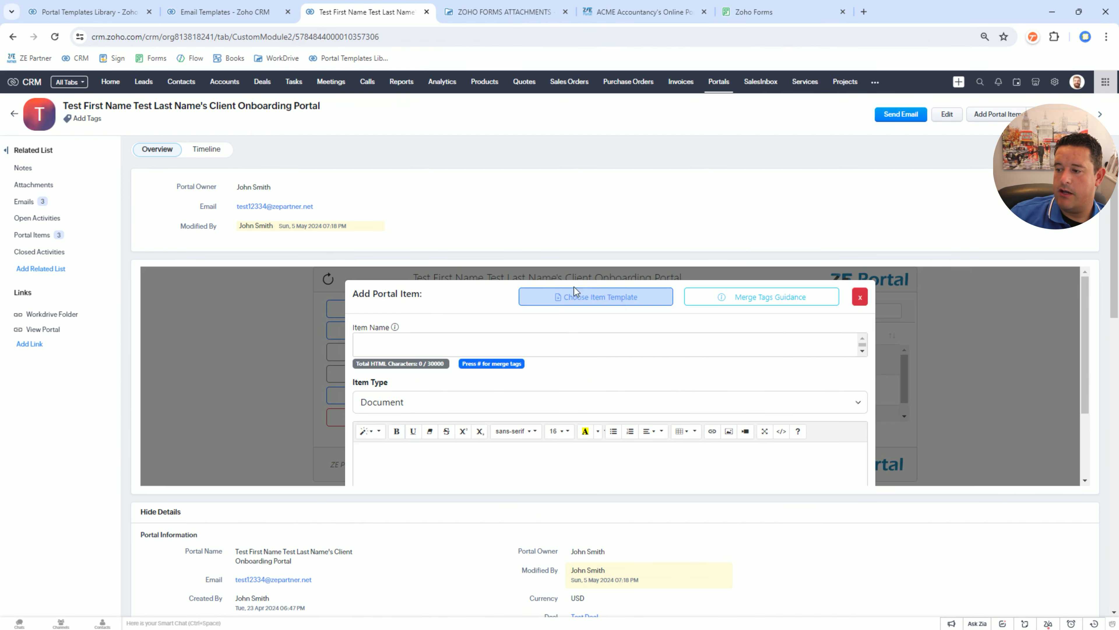
click(589, 299)
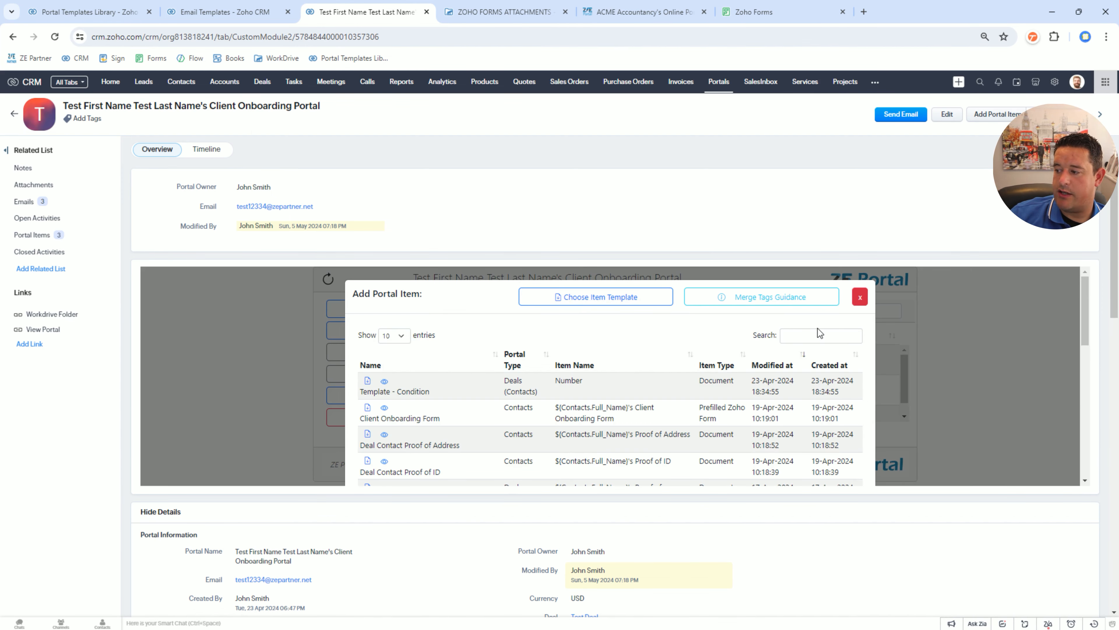
Step: Search the item templates for "auto" and add a portal item based on "Auto Populate Client Onboarding Form"
click(820, 334)
text(auto)
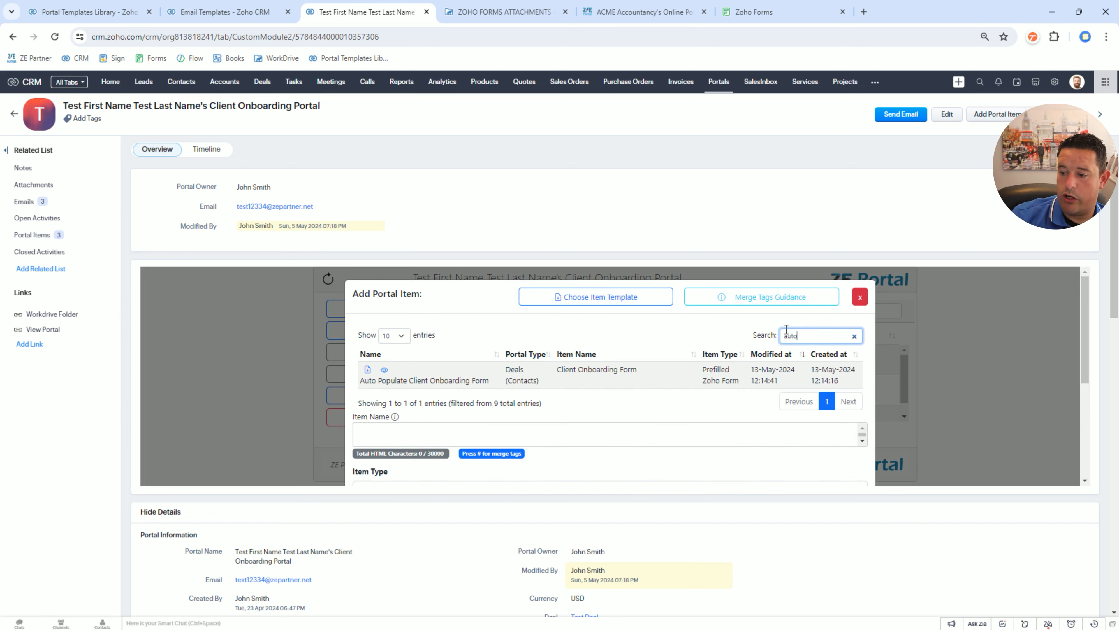
click(368, 370)
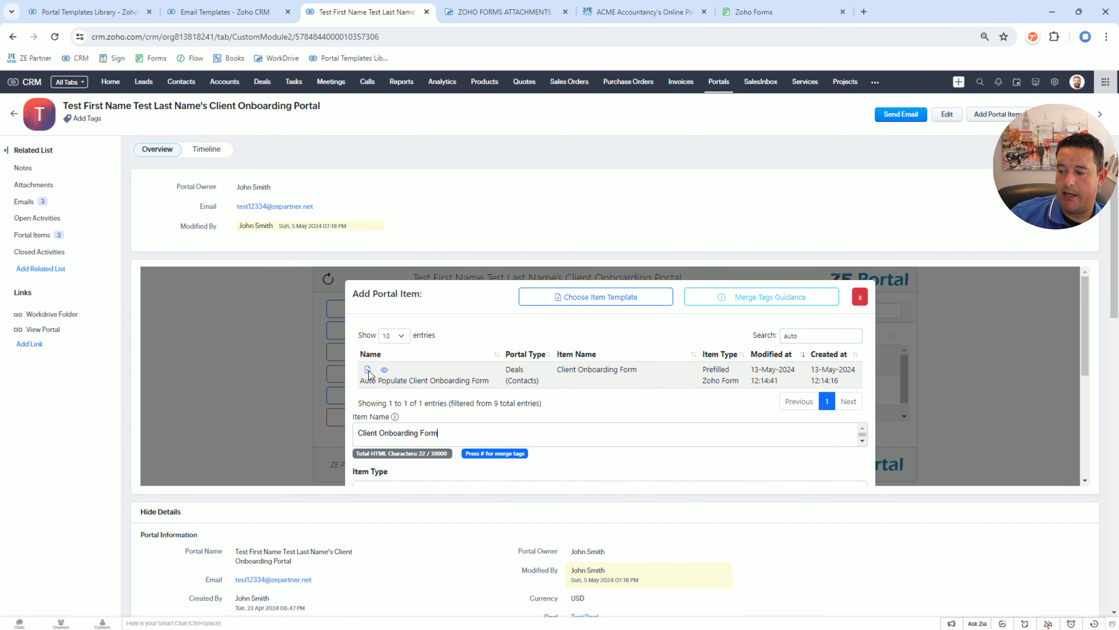
scroll(497, 382, down, 3)
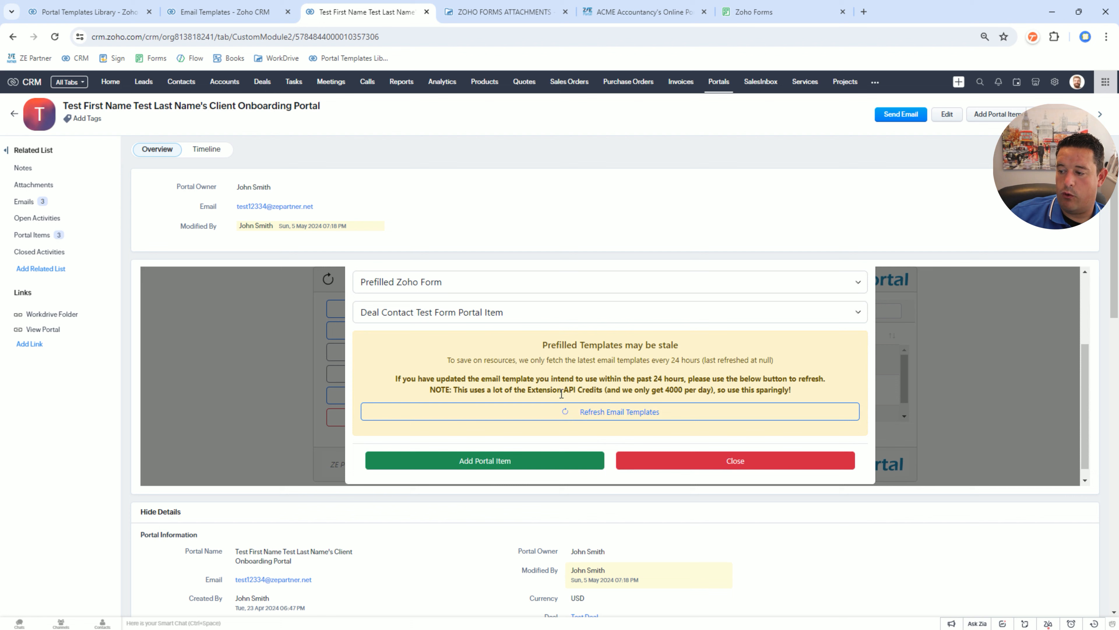
click(531, 457)
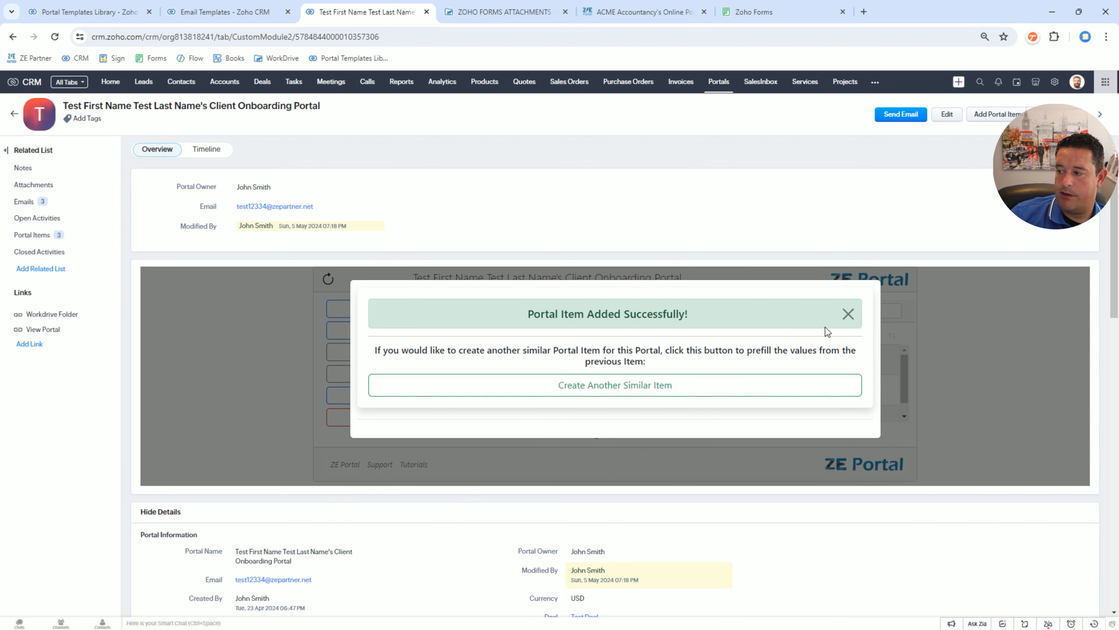
Step: Dismiss the portal item confirmation, view the portal as the client, and open the newly added "Client Onboarding Form"
click(848, 314)
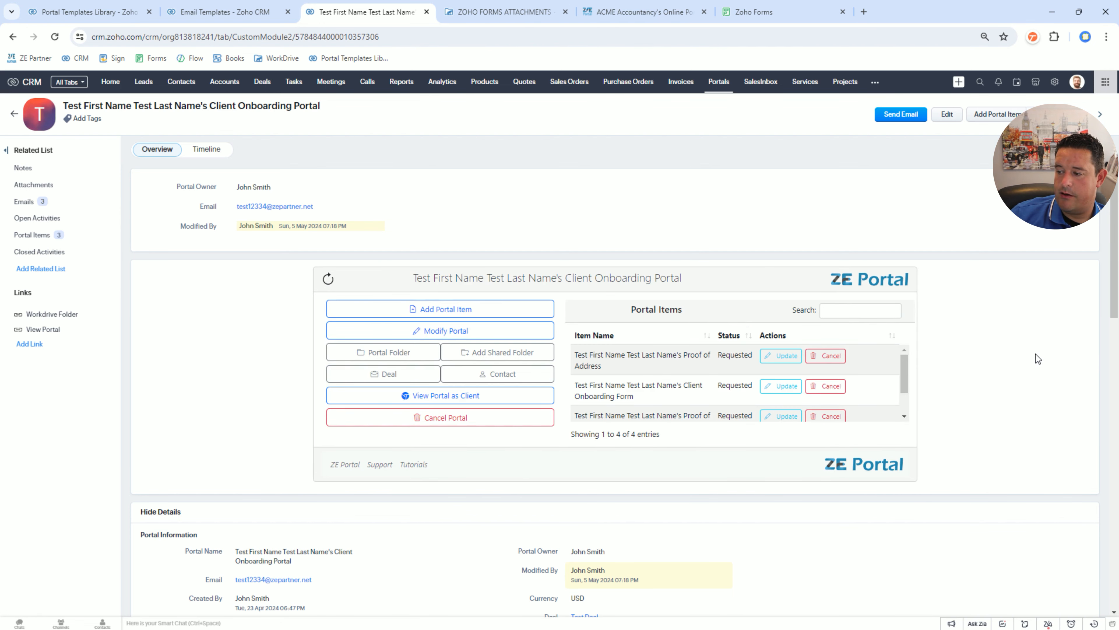
scroll(849, 383, down, 2)
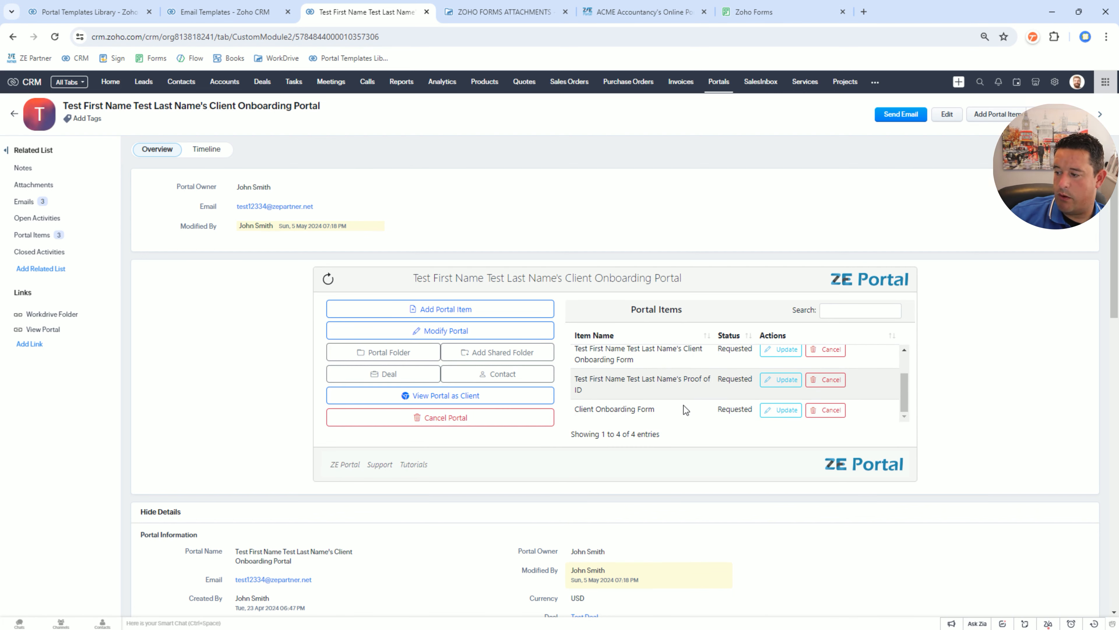
click(473, 403)
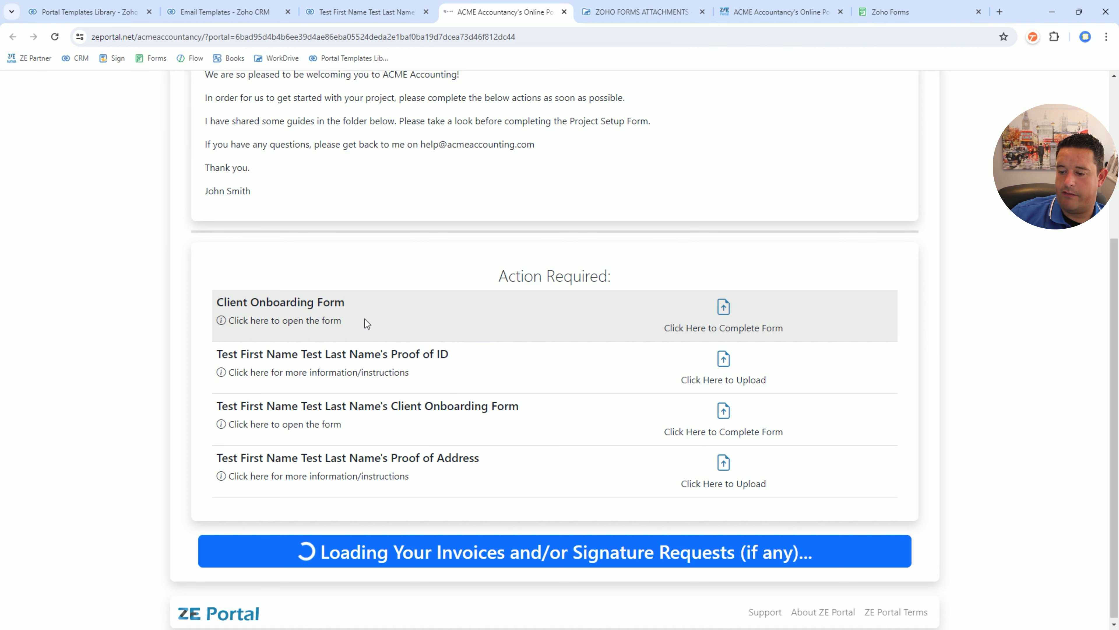
click(364, 319)
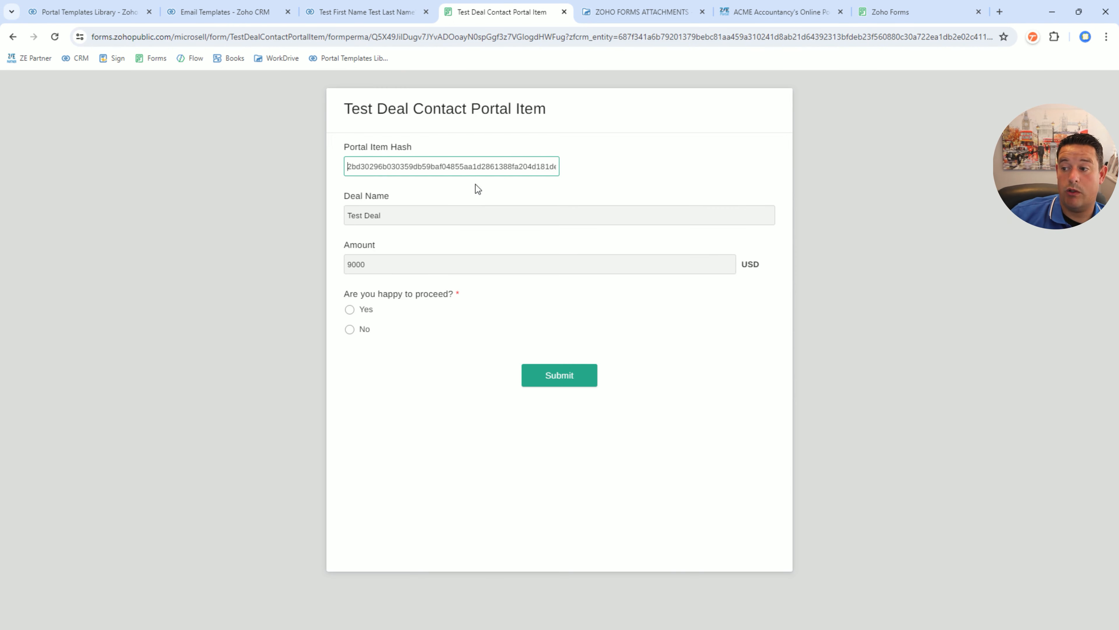
Step: Switch to the Zoho Forms builder, set the "Portal Item Hash" field's visibility to Hide Field, and save its properties
click(901, 16)
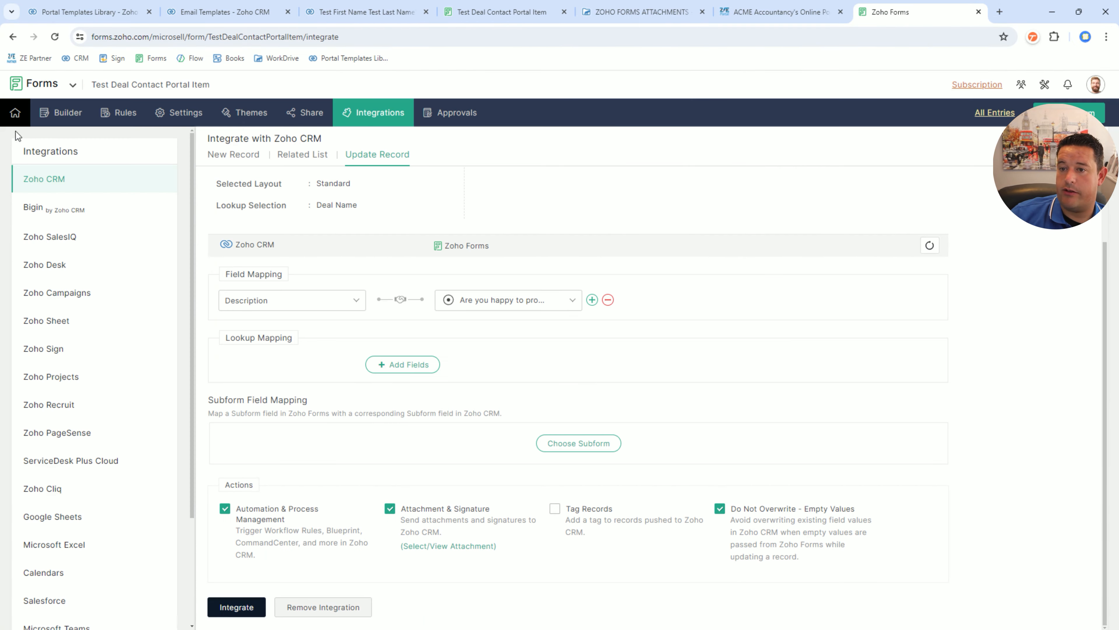
click(53, 110)
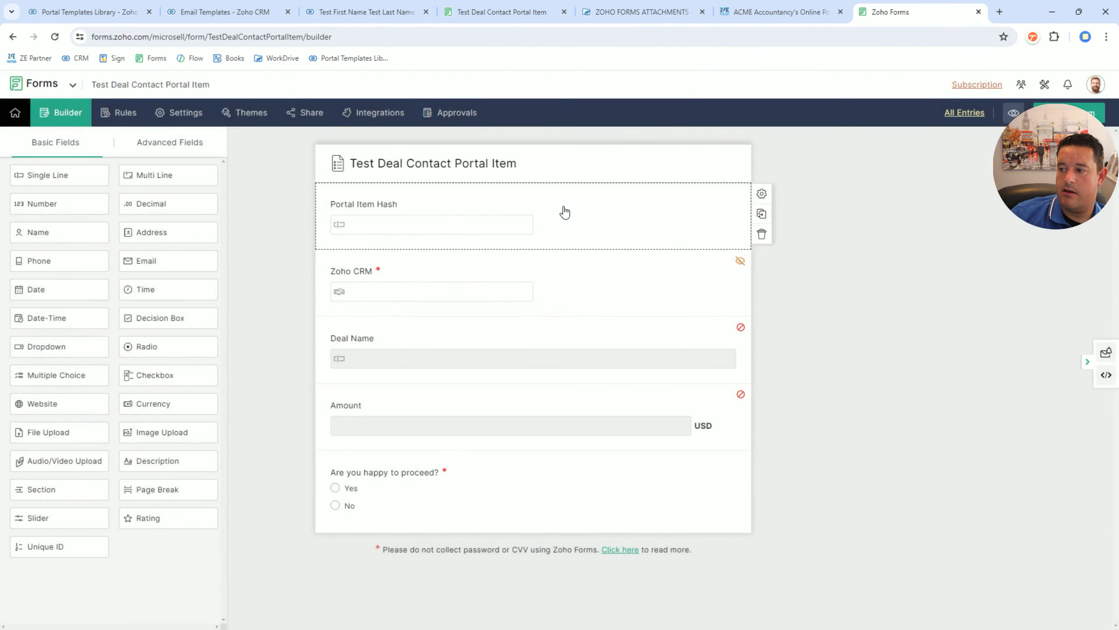
click(565, 210)
scroll(780, 514, down, 3)
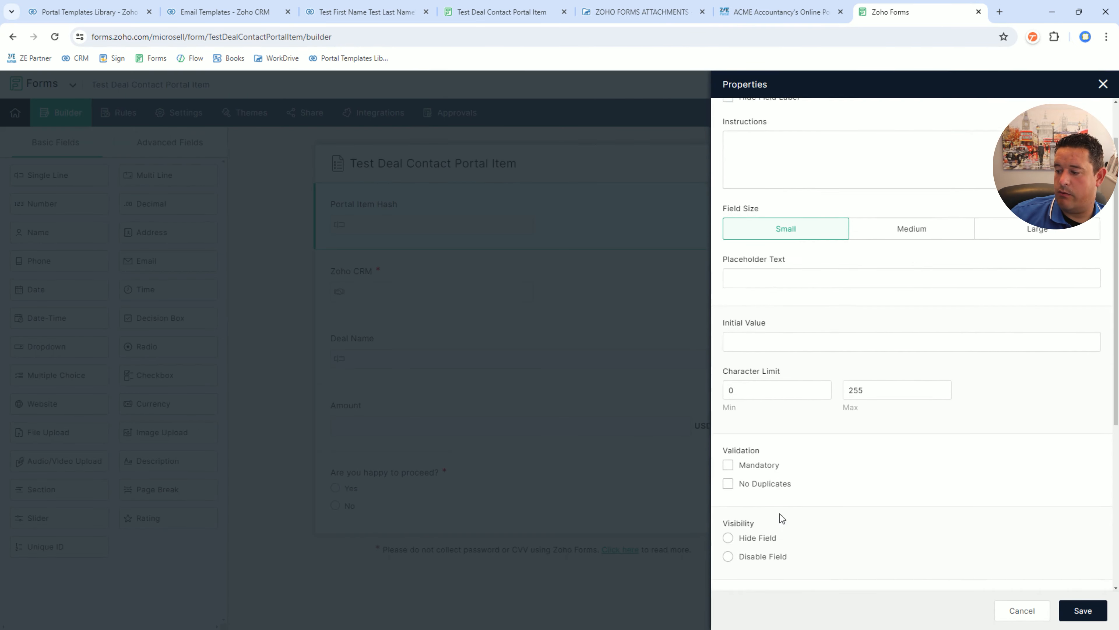
click(1079, 608)
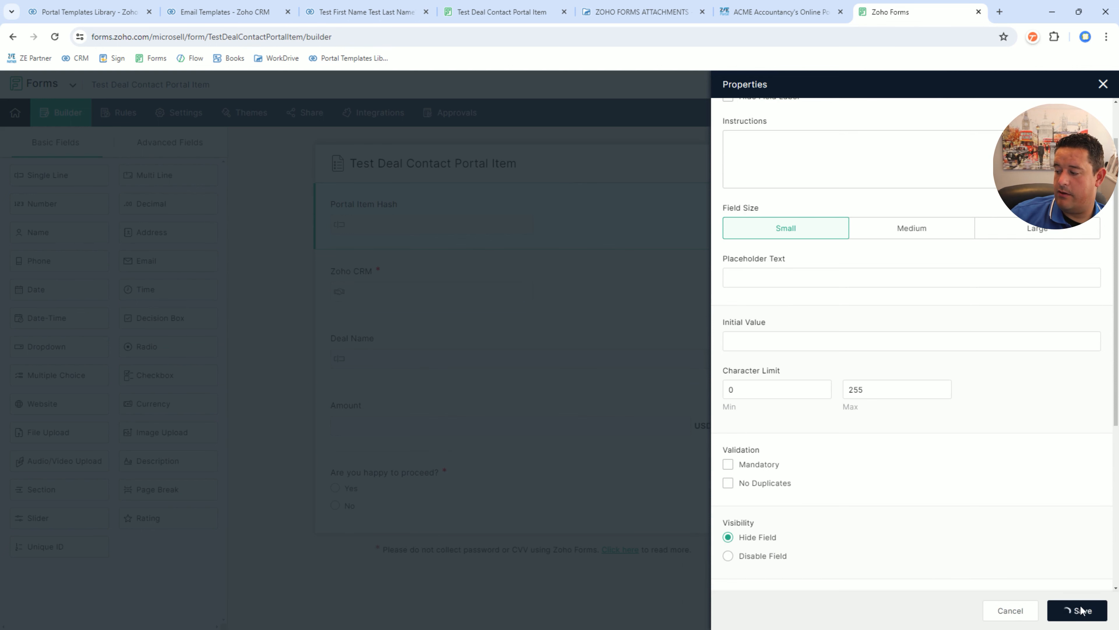
Step: Return to the open "Test Deal Contact Portal Item" client form and reload it
click(759, 16)
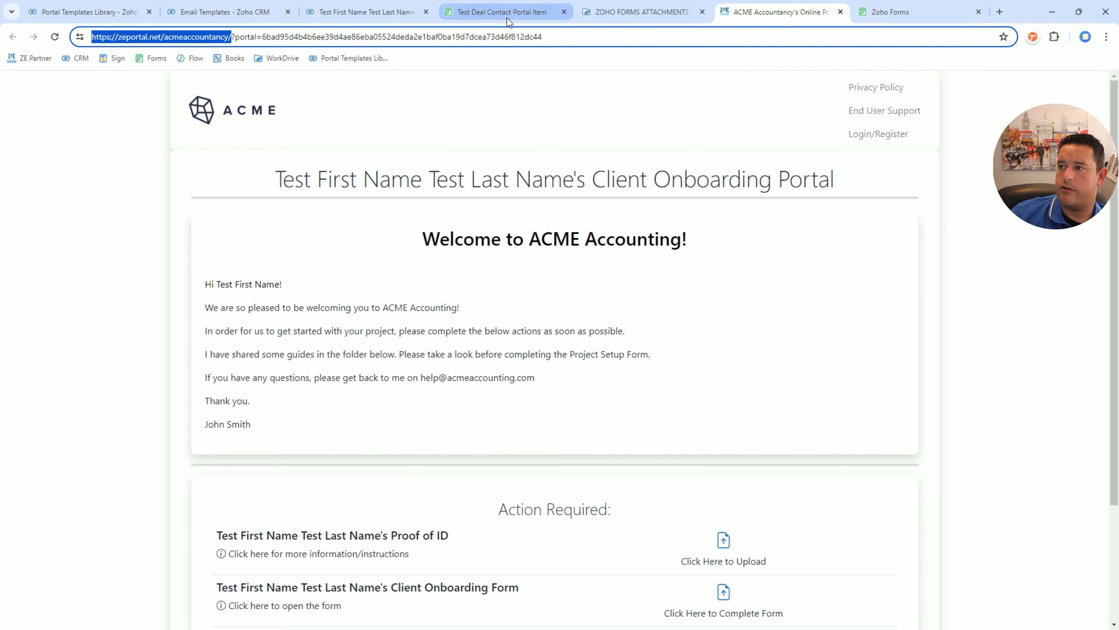
click(631, 14)
click(498, 13)
right_click(247, 212)
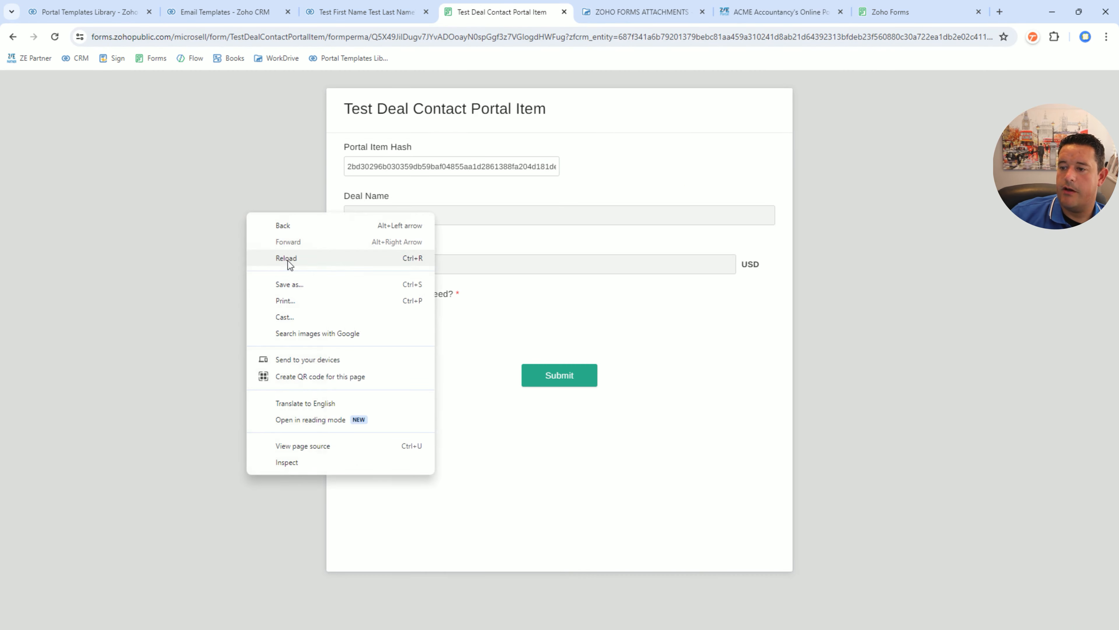
click(288, 261)
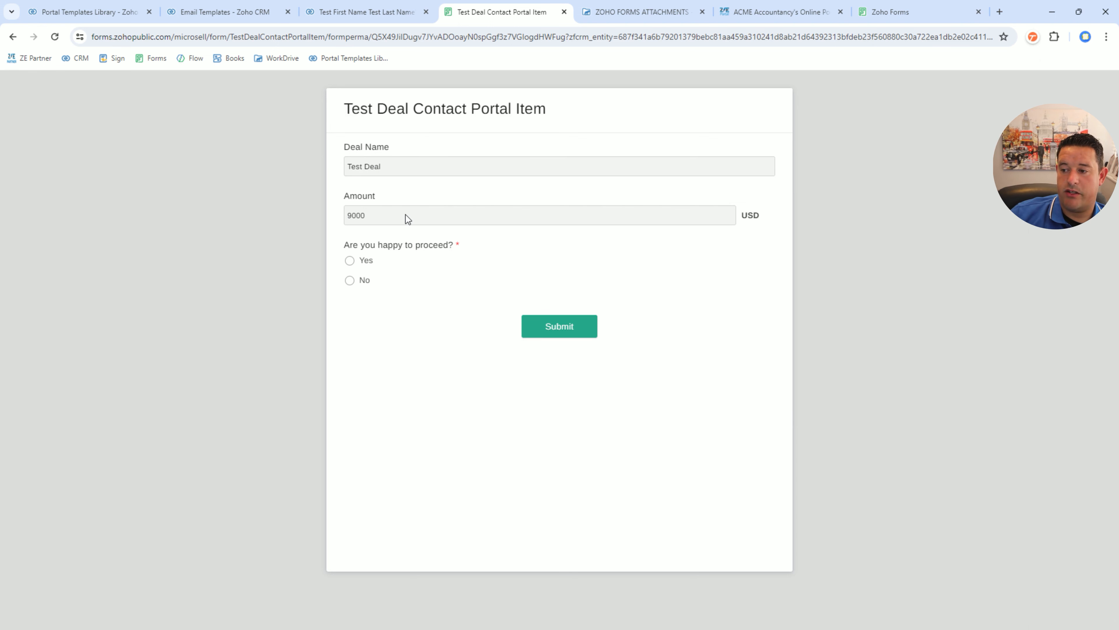
Step: Answer Yes to "Are you happy to proceed?", submit the form, and check the portal's action lists
click(350, 261)
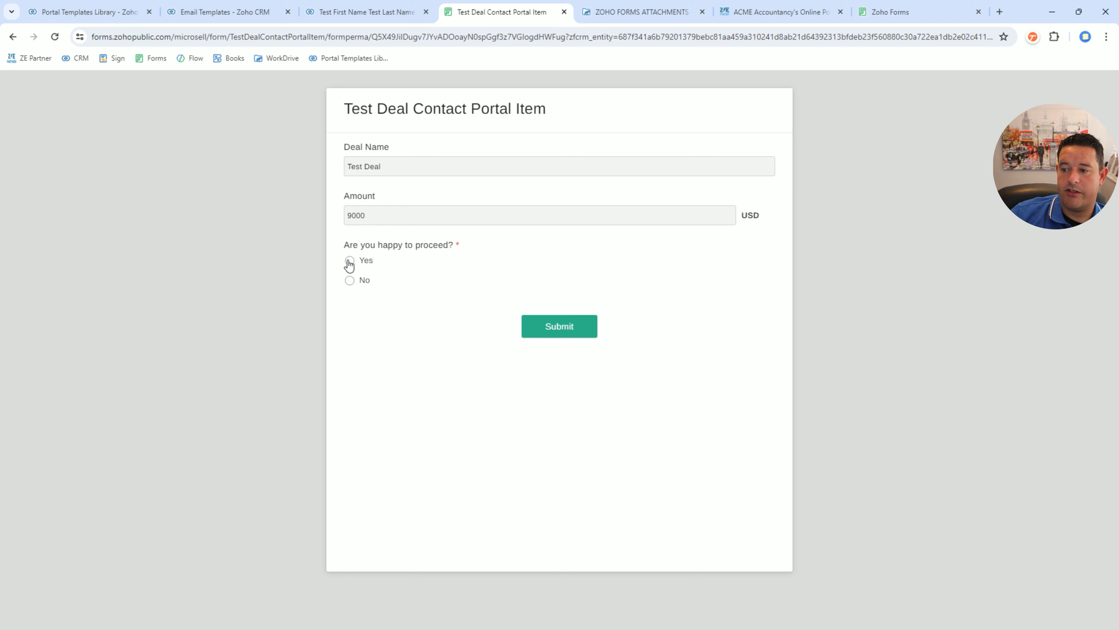
click(570, 324)
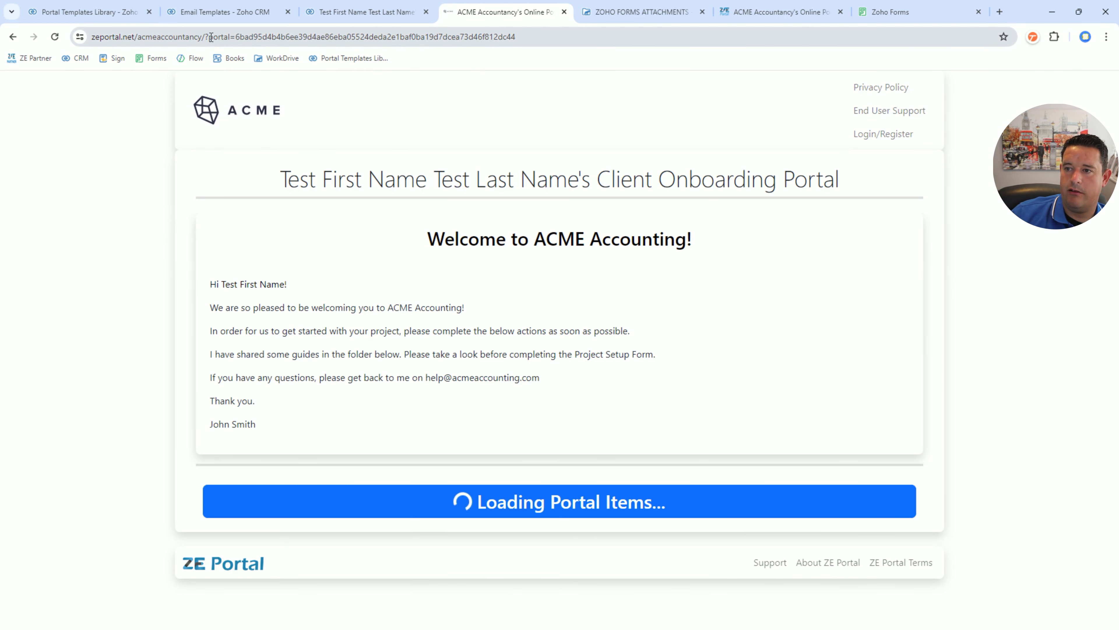
scroll(493, 285, down, 5)
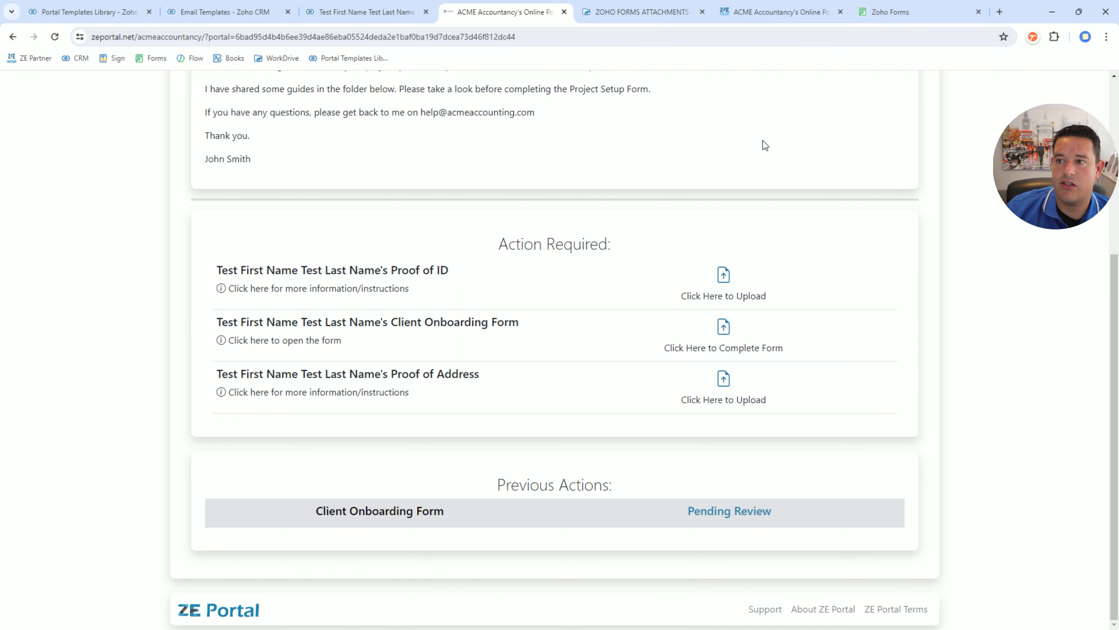
Step: Switch to the client portal's CRM record, find its linked deal "Test Deal" in the details, and open it in a new tab
click(338, 13)
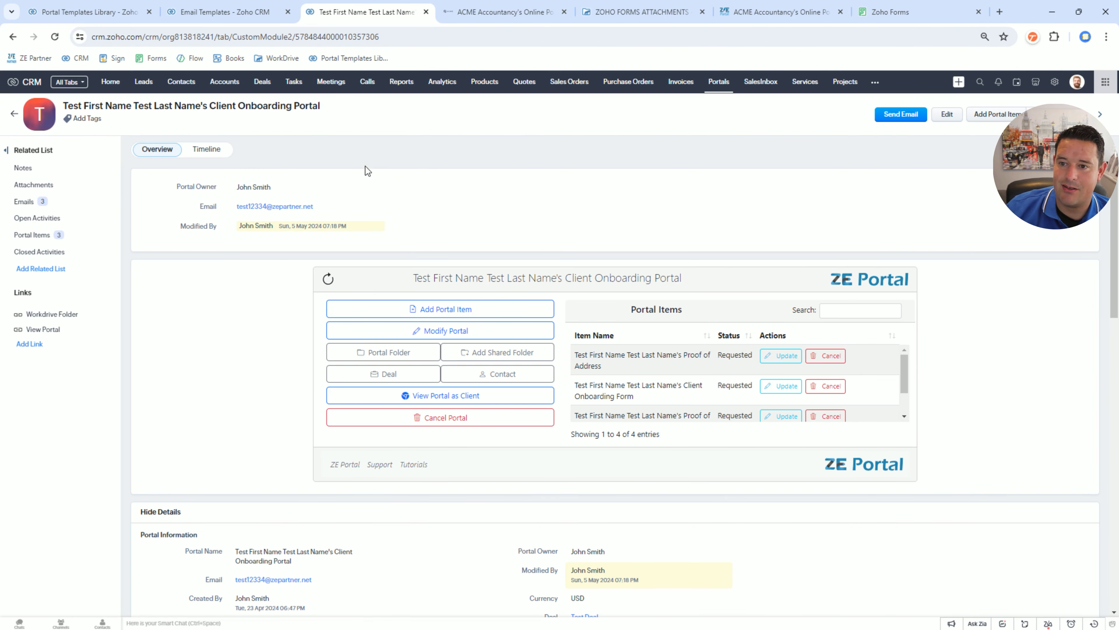
scroll(649, 365, down, 3)
scroll(657, 509, down, 5)
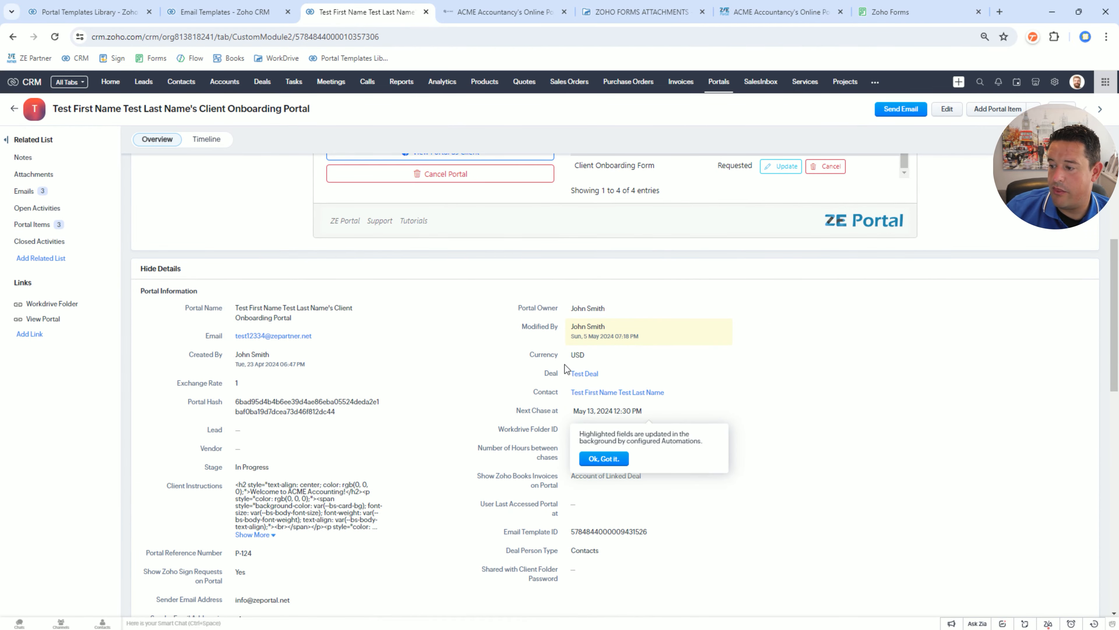
scroll(587, 374, down, 13)
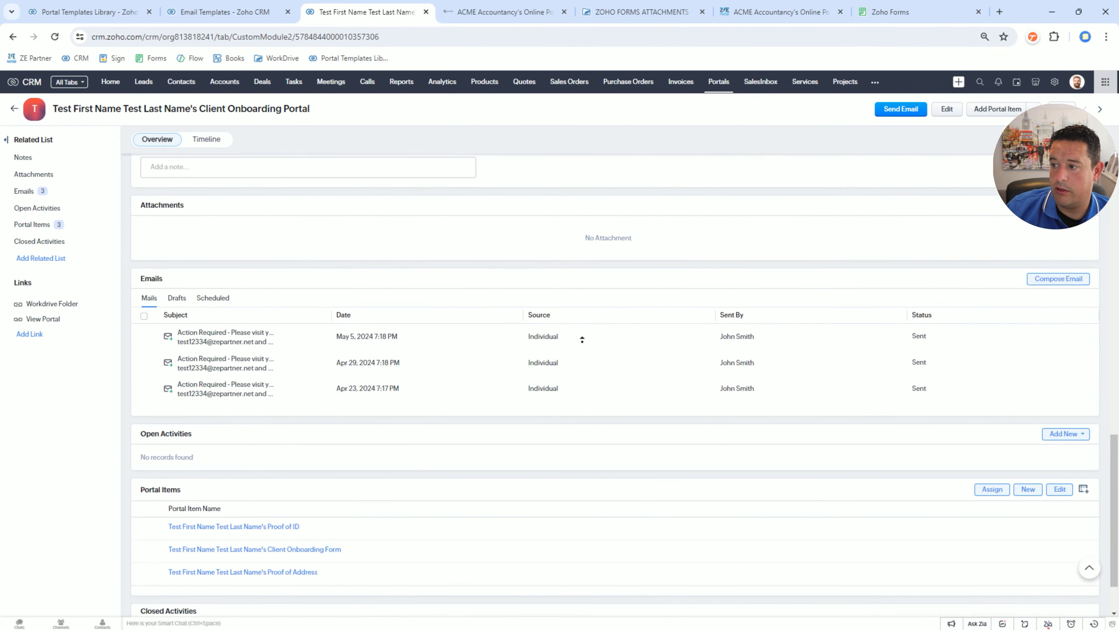
scroll(596, 350, up, 9)
scroll(613, 347, up, 4)
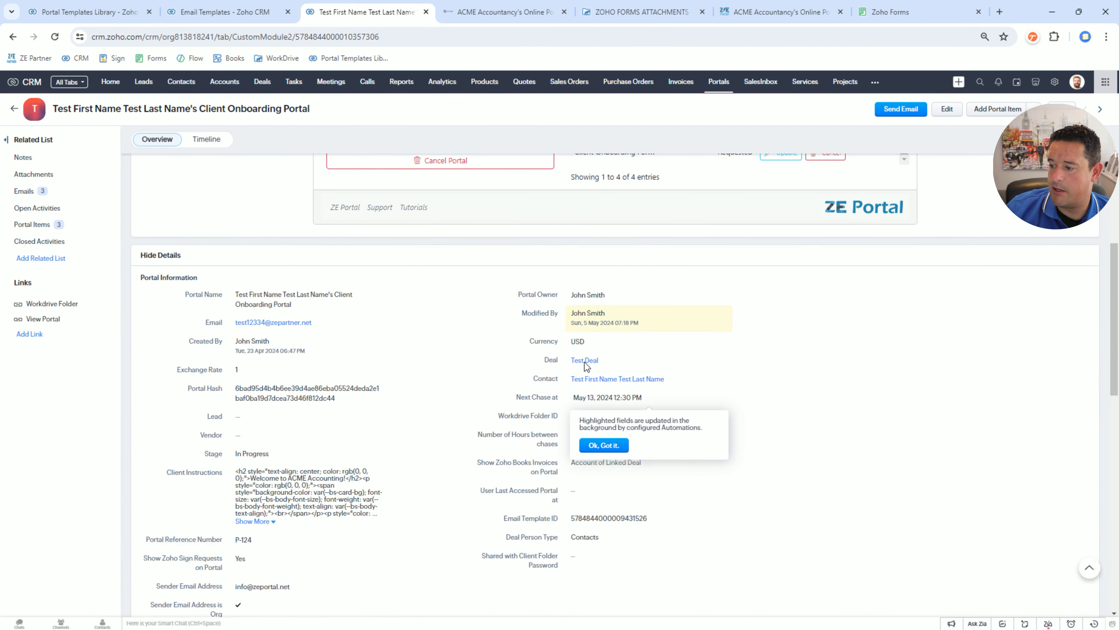
click(597, 450)
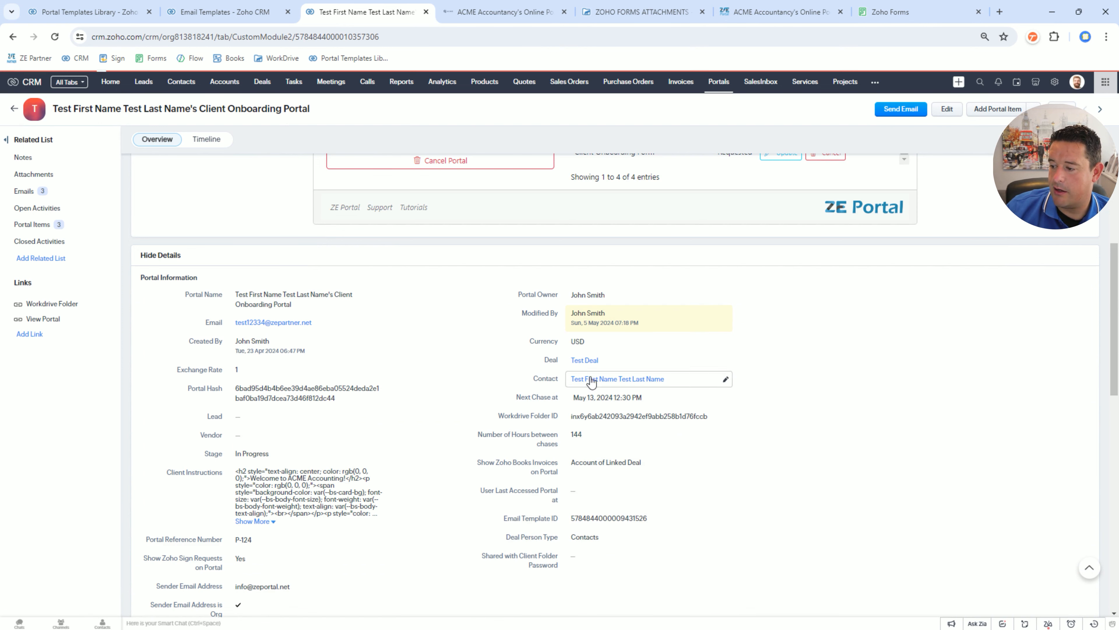
middle_click(584, 360)
click(567, 16)
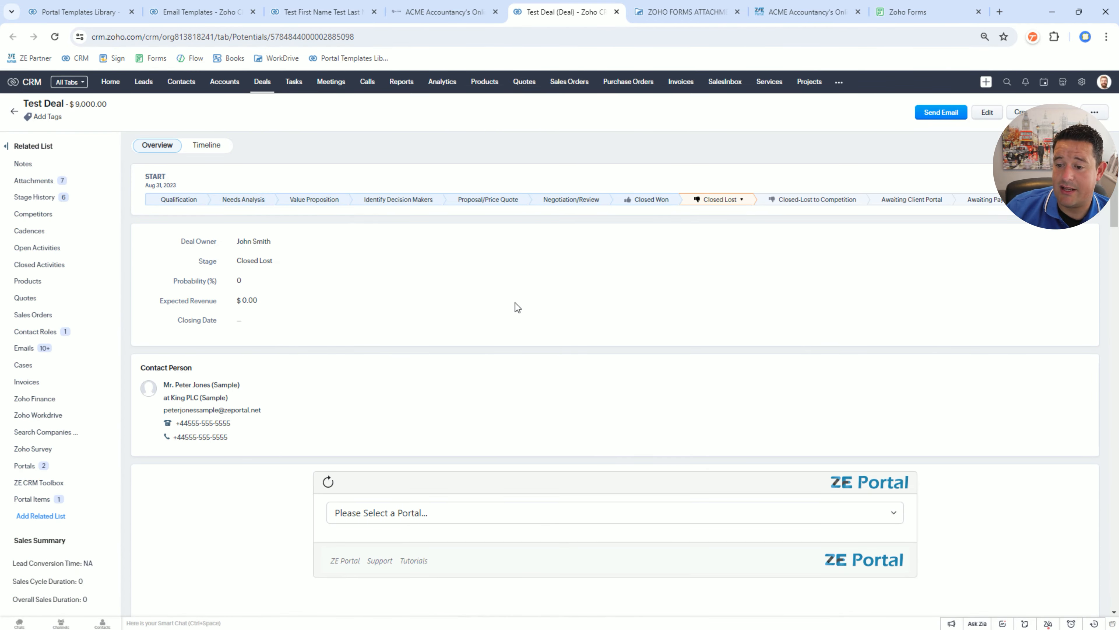
Step: Examine the deal's description and attachments for the submitted form data
scroll(515, 307, down, 15)
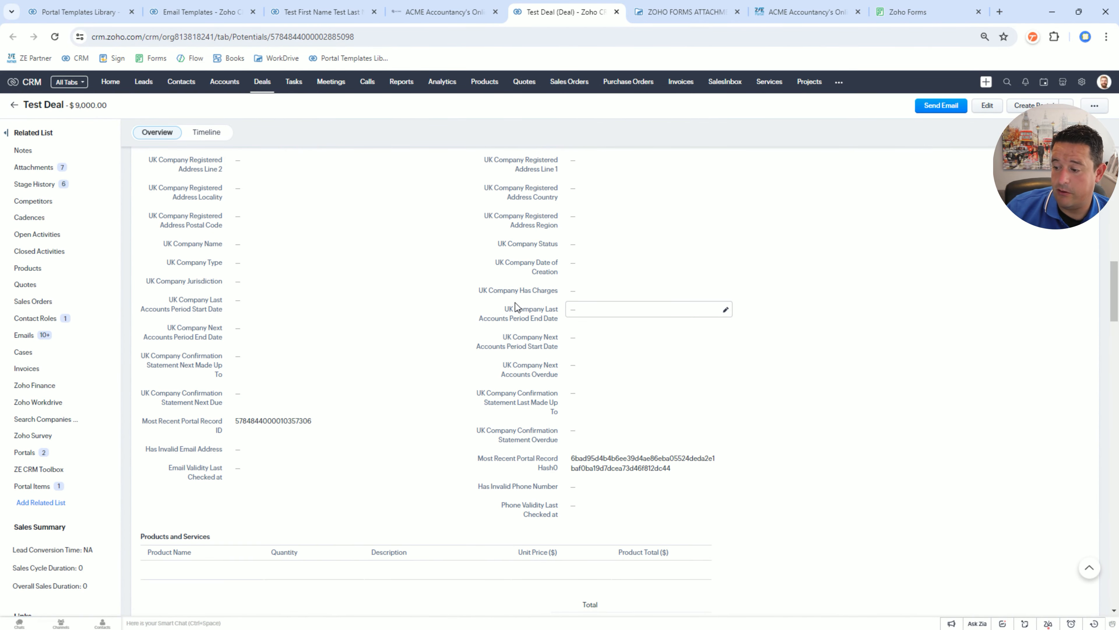
scroll(515, 303, down, 8)
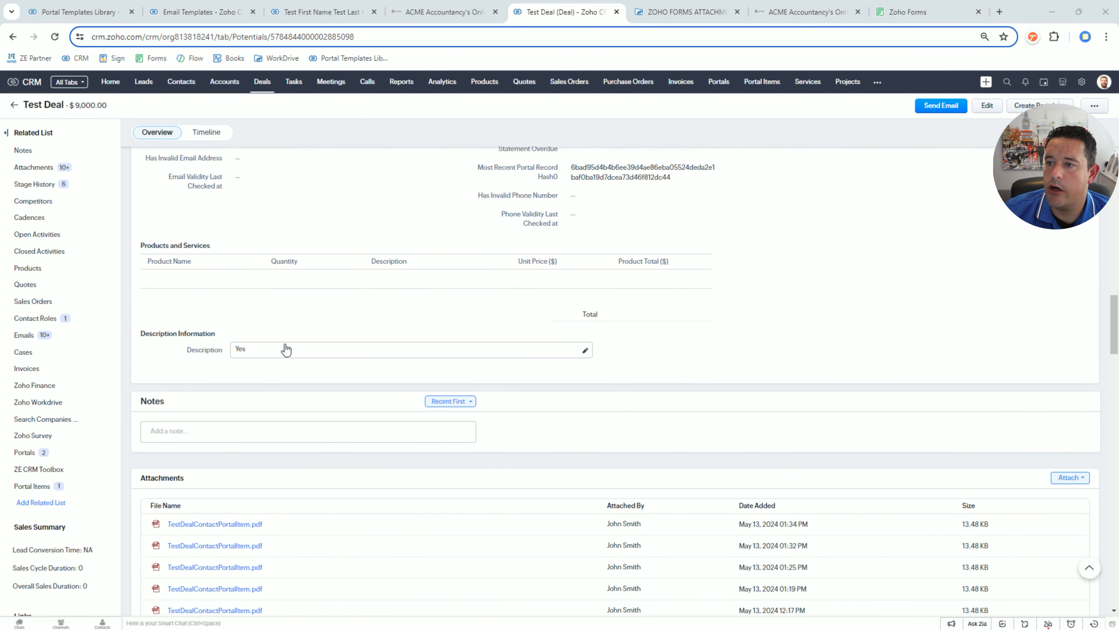
scroll(357, 329, up, 15)
scroll(379, 291, up, 8)
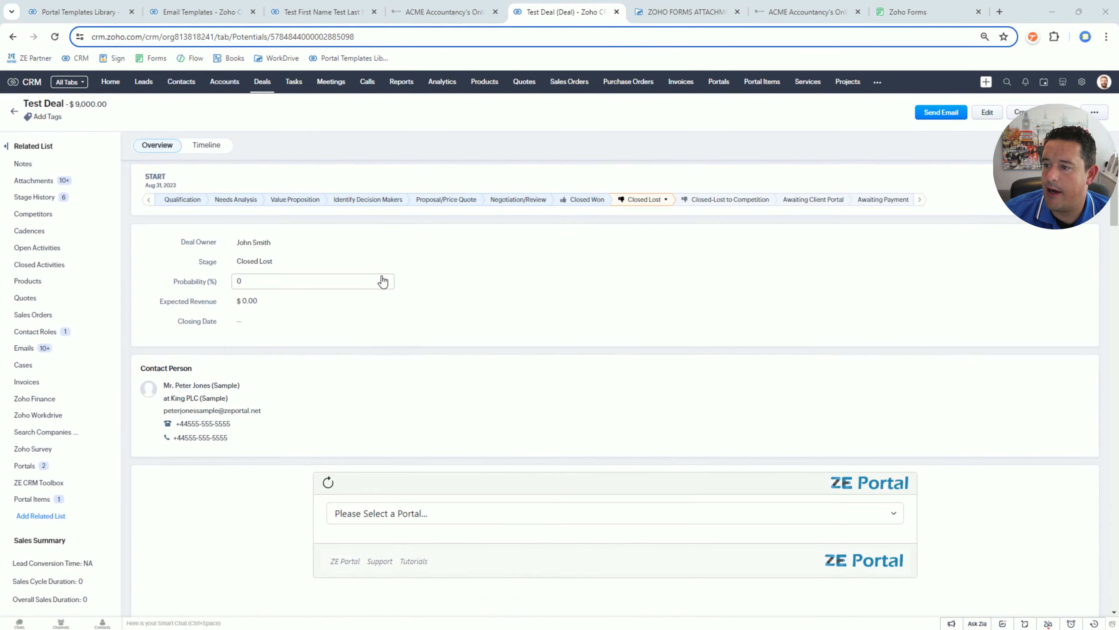
Step: Select the Client Onboarding Portal (P-129) in the deal's ZE Portal widget and check its portal items
scroll(367, 413, down, 2)
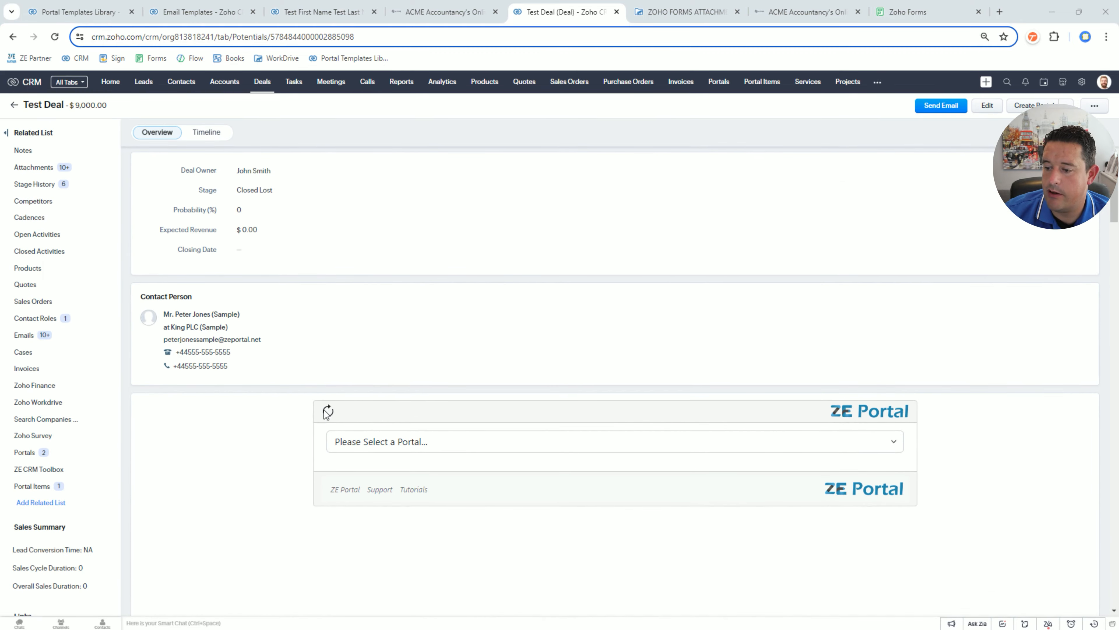
click(351, 441)
click(360, 485)
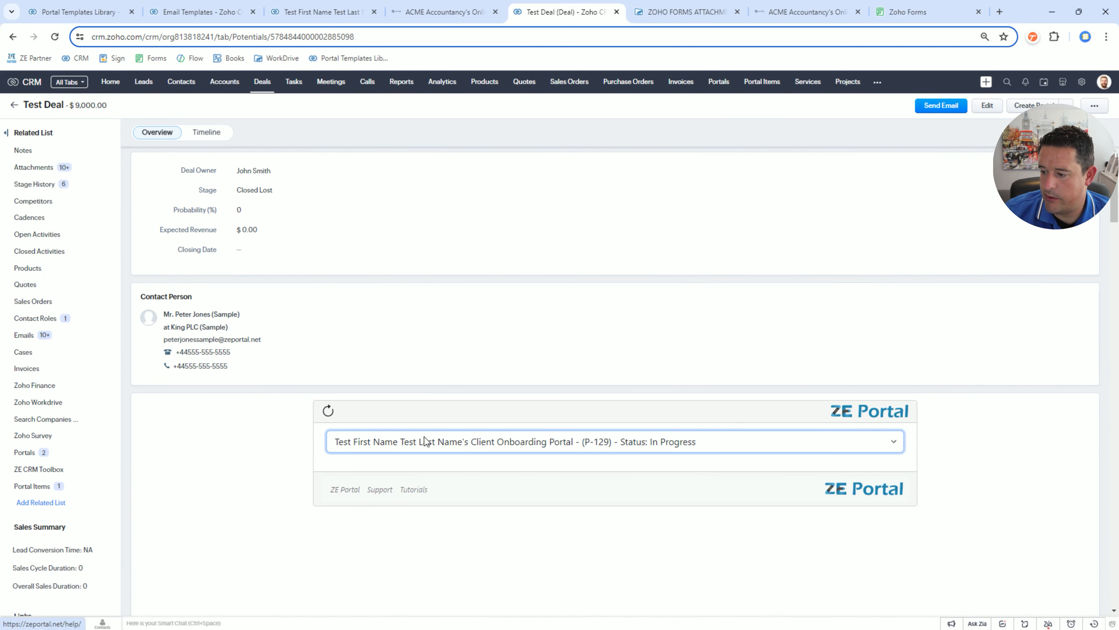
scroll(441, 344, down, 3)
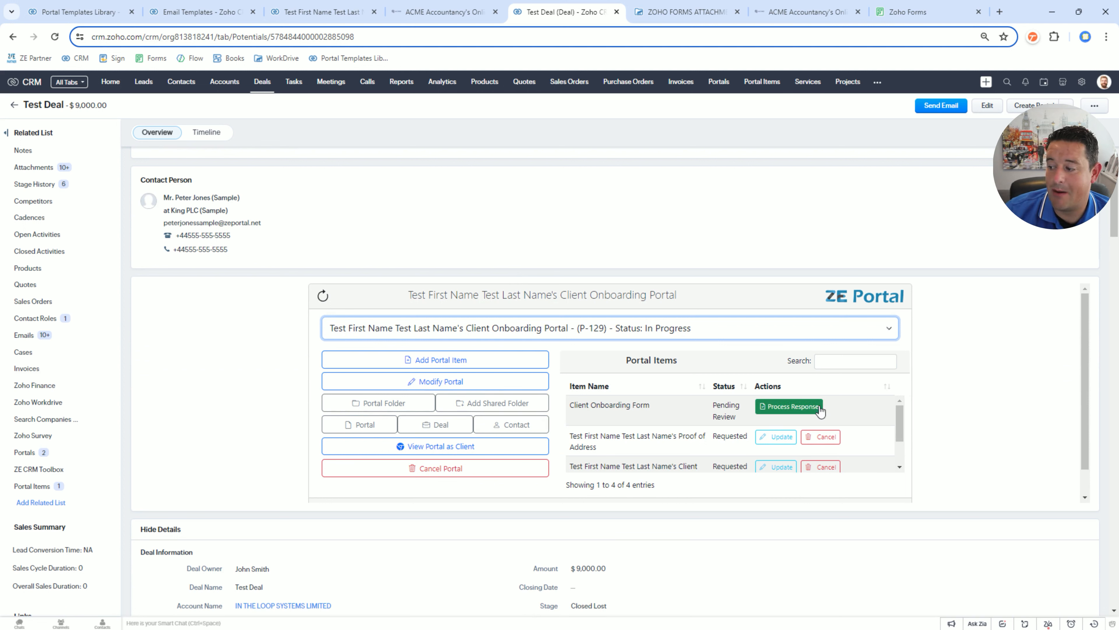
Step: Open the submitted form's PDF in WorkDrive's "ZOHO FORMS ATTACHMENTS" folder, check its contents, and close the preview
click(676, 12)
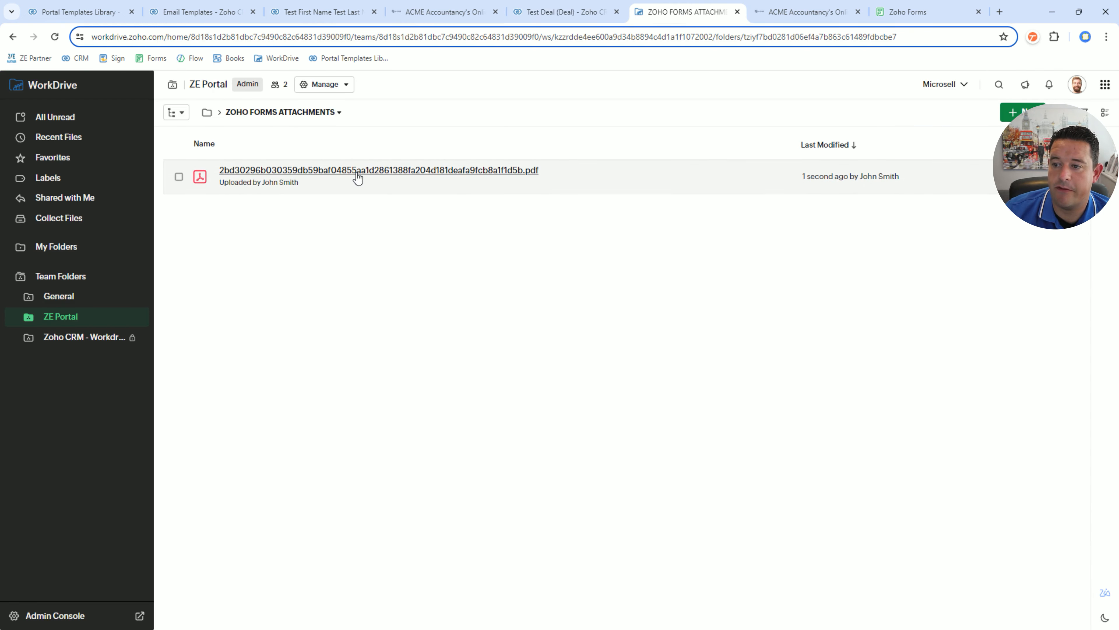
click(330, 173)
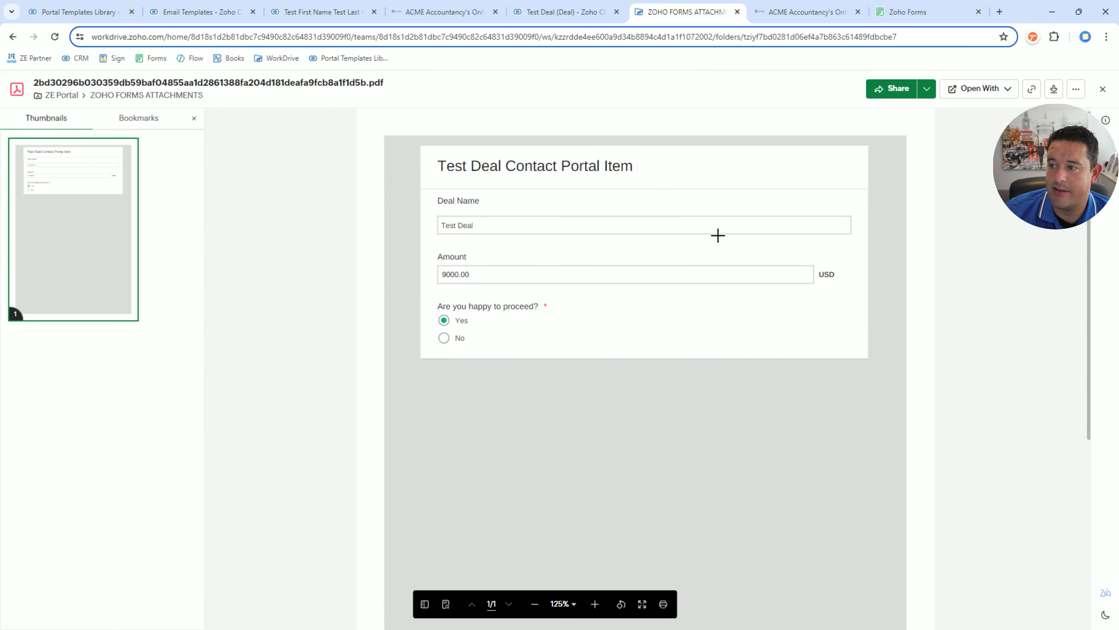
click(1106, 89)
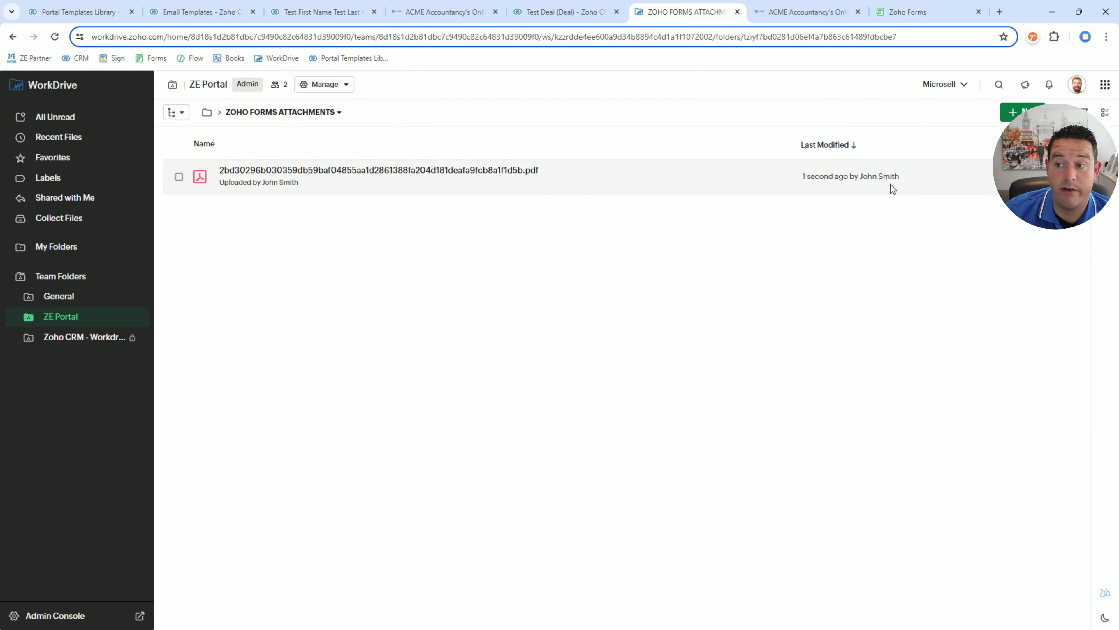
Step: Return to the deal, start processing the "Client Onboarding Form" response, and open the submitted form for review
click(554, 18)
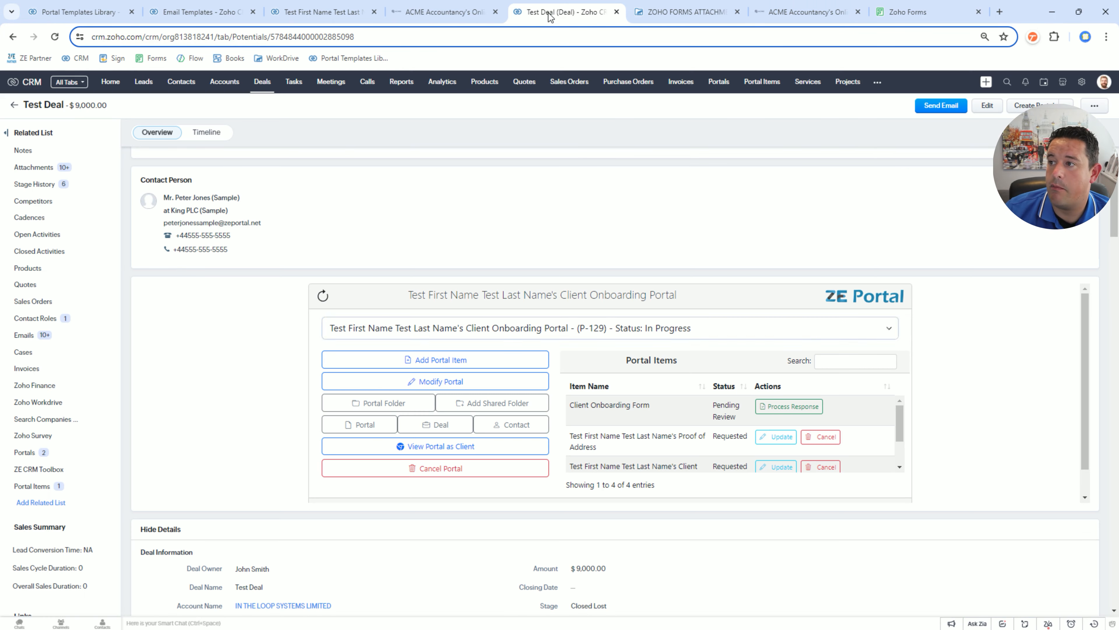
click(771, 407)
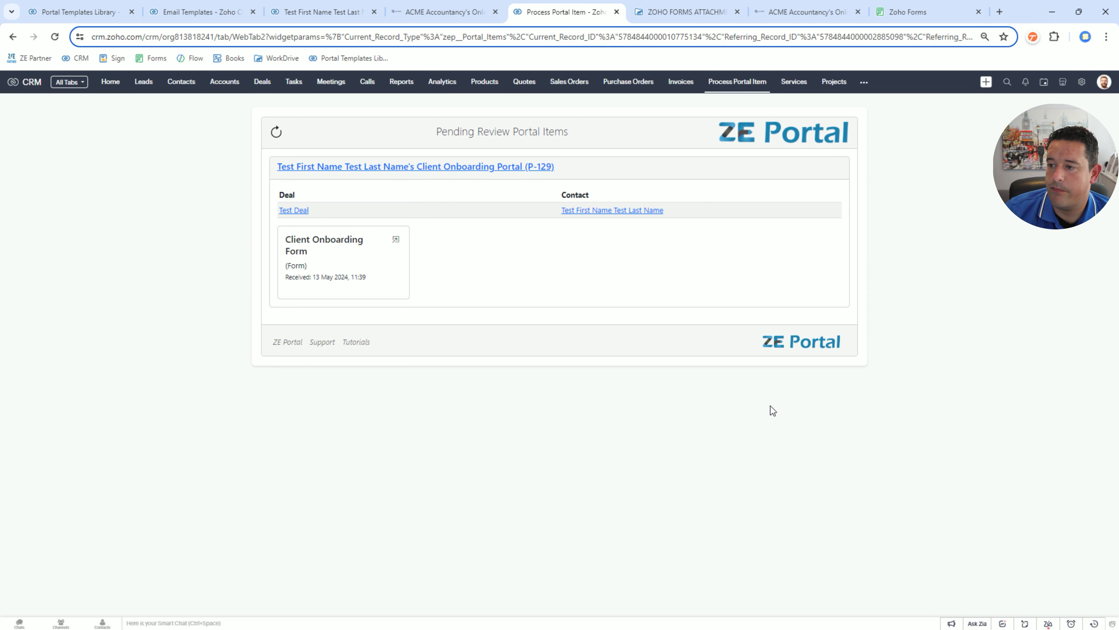
click(339, 255)
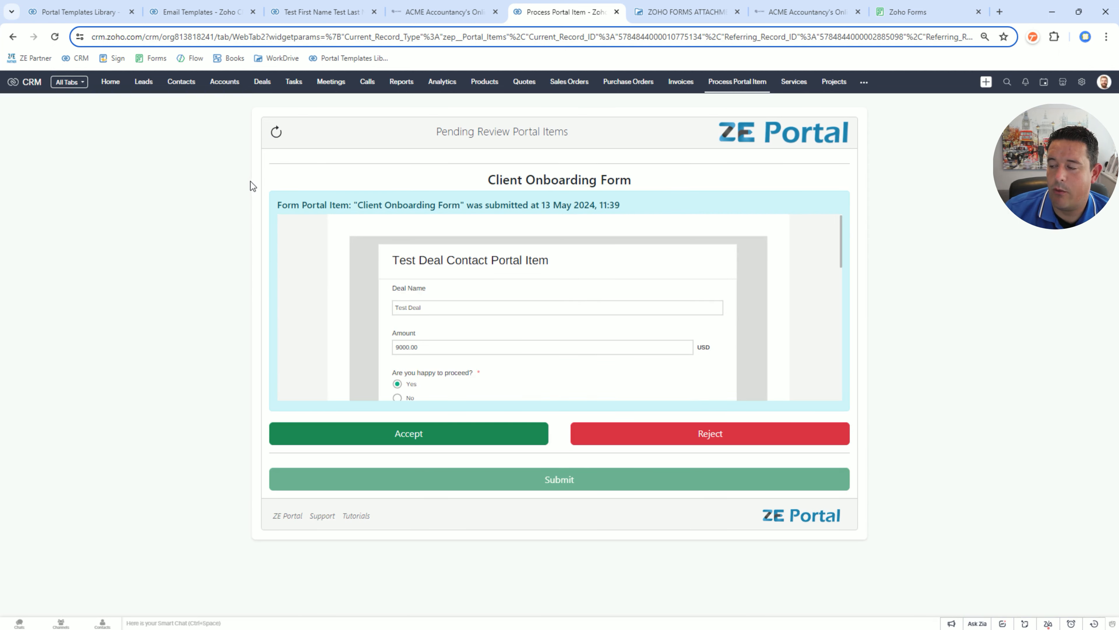
Step: Check WorkDrive's "ZOHO FORMS ATTACHMENTS" folder and the client portal's previous actions, and open the Client Onboarding Portal's WorkDrive folder from its CRM record
click(694, 13)
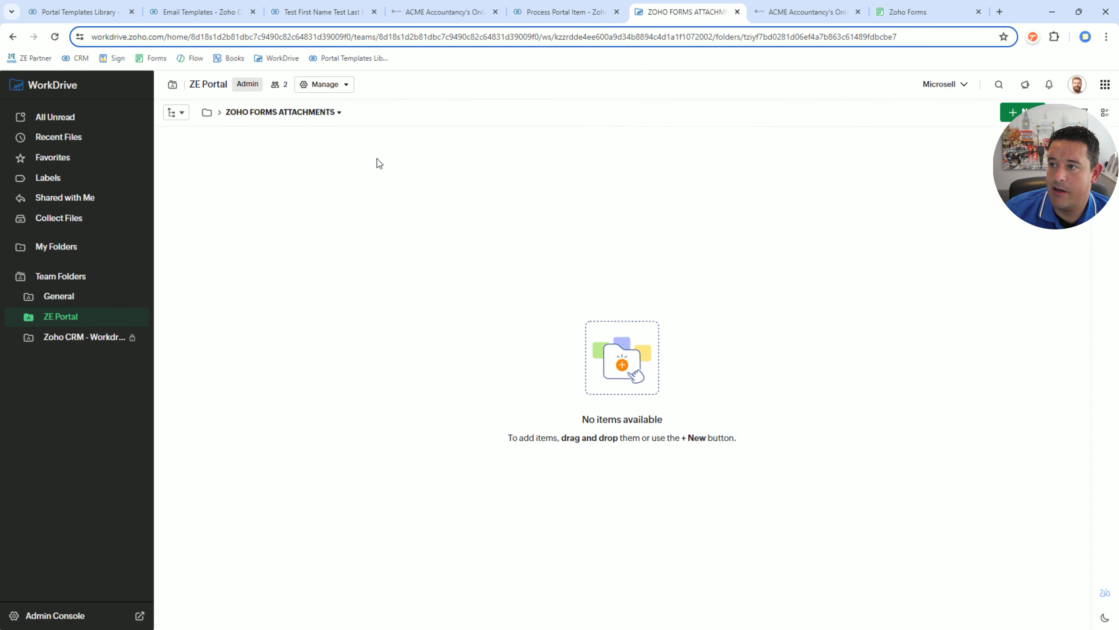
click(571, 12)
click(409, 13)
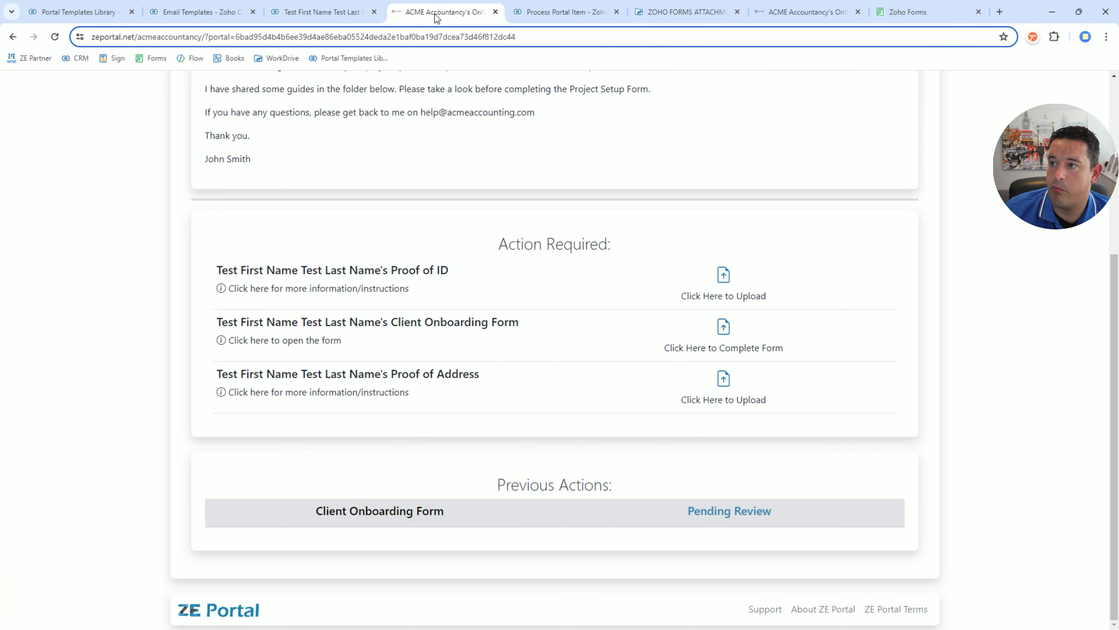
click(322, 12)
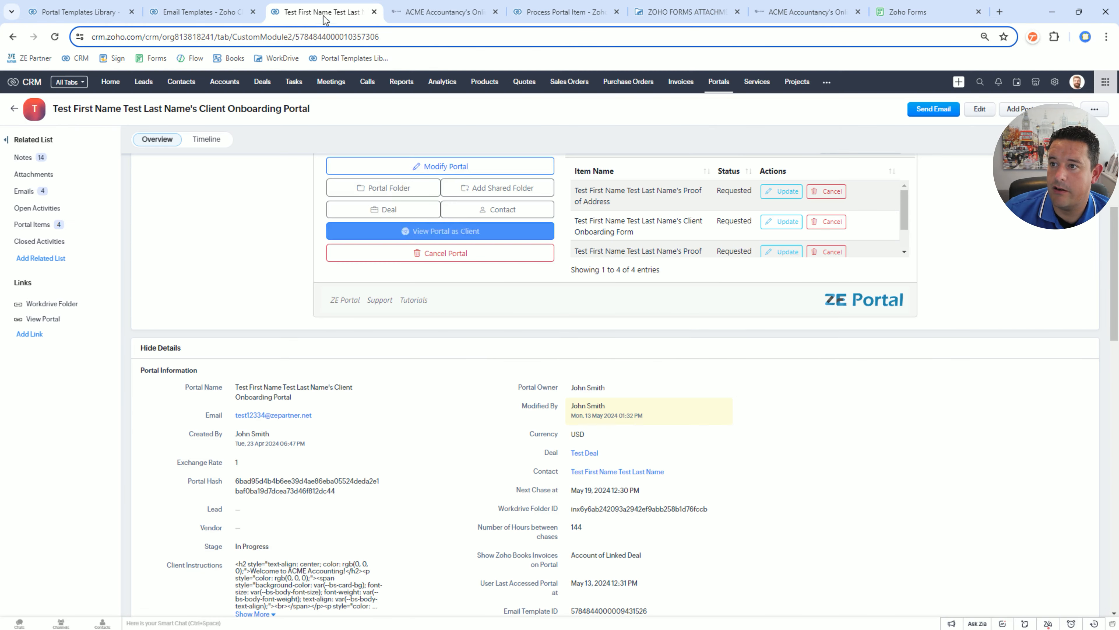
click(386, 192)
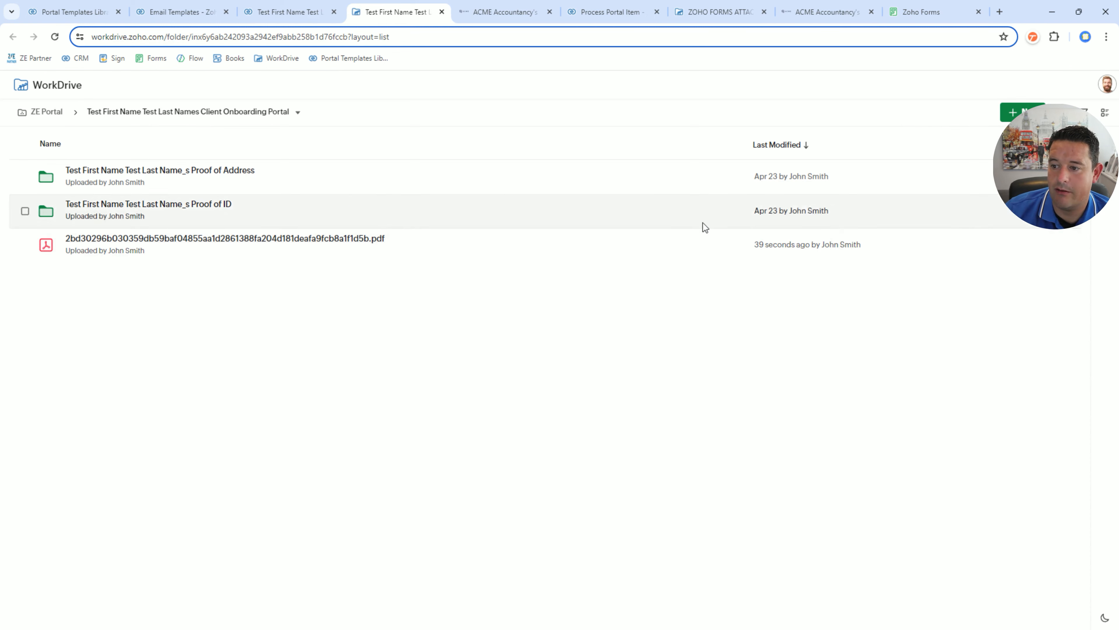
Step: Reject the submitted Client Onboarding Form with the reason "test", submit the decision, and check the PDF's name in the portal's WorkDrive folder
click(606, 14)
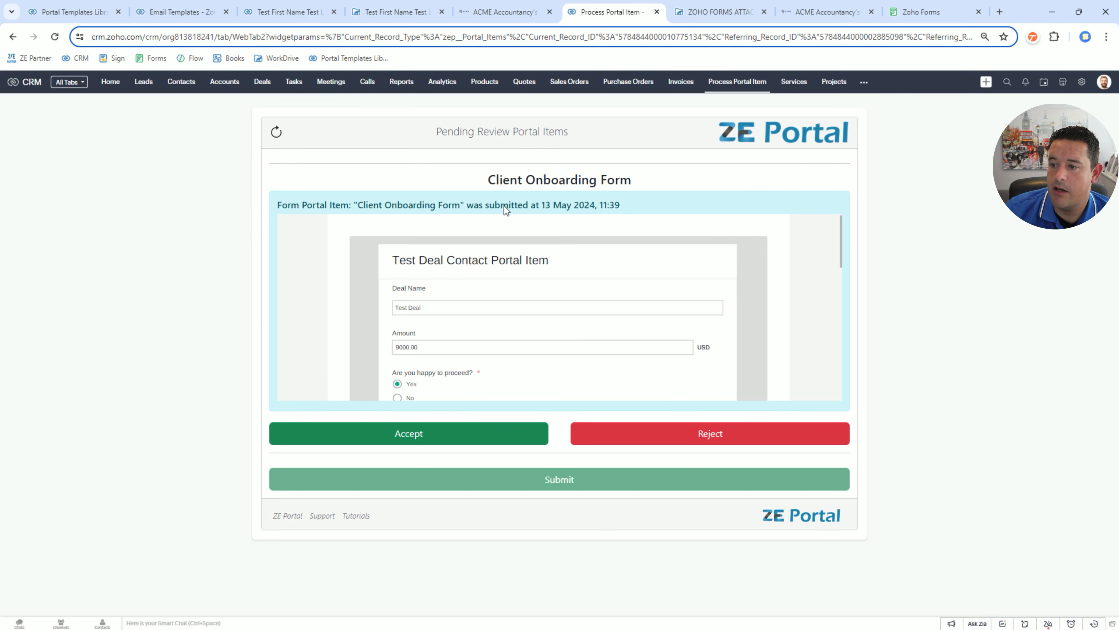
click(606, 435)
text(test)
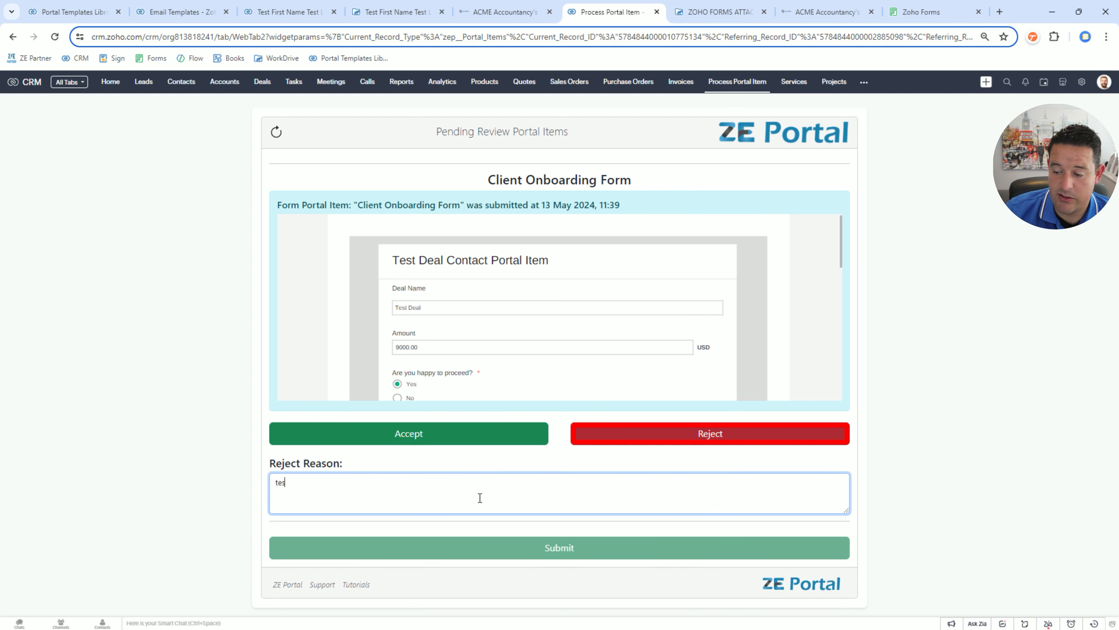
click(128, 495)
click(323, 555)
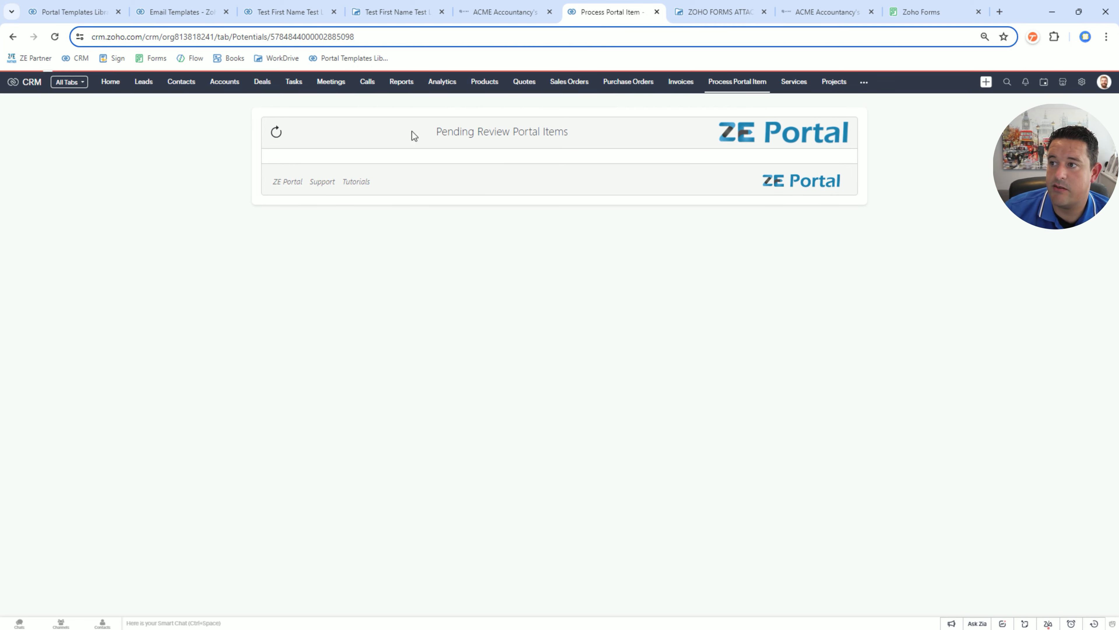
click(392, 13)
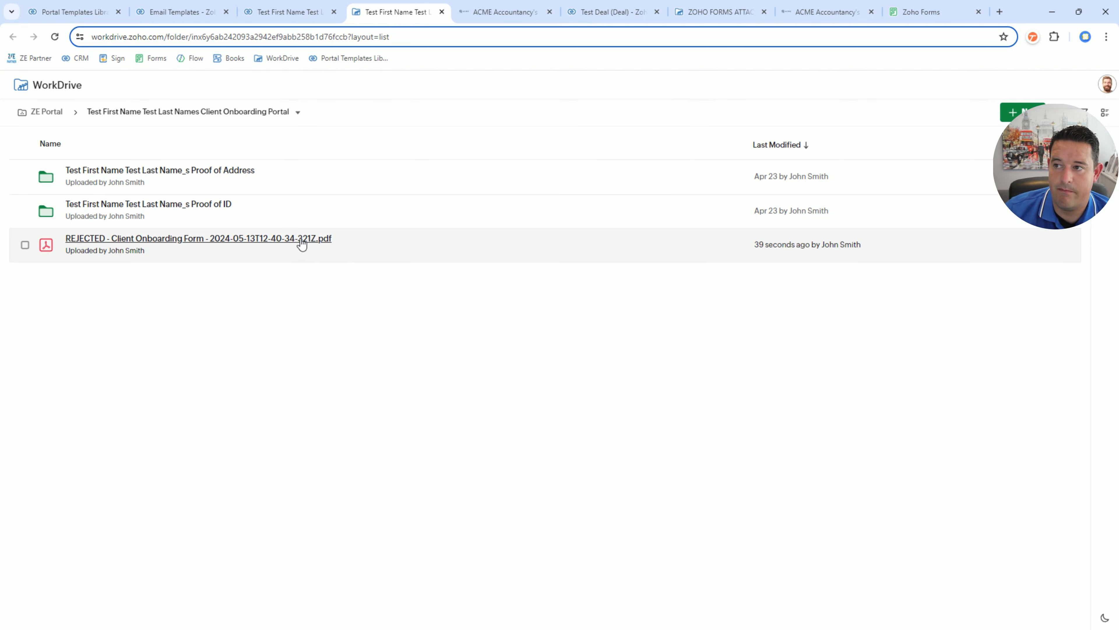
Step: Reload the client portal, reopen the rejected Client Onboarding Form, and resubmit it answering "No" to "Are you happy to proceed?"
click(482, 14)
right_click(126, 220)
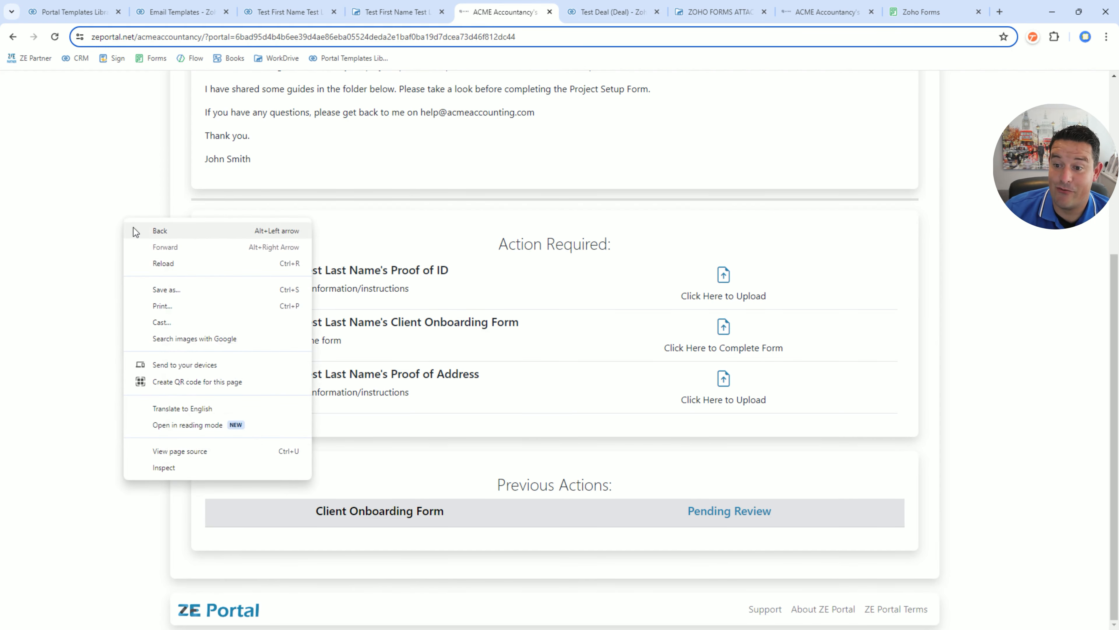
click(151, 258)
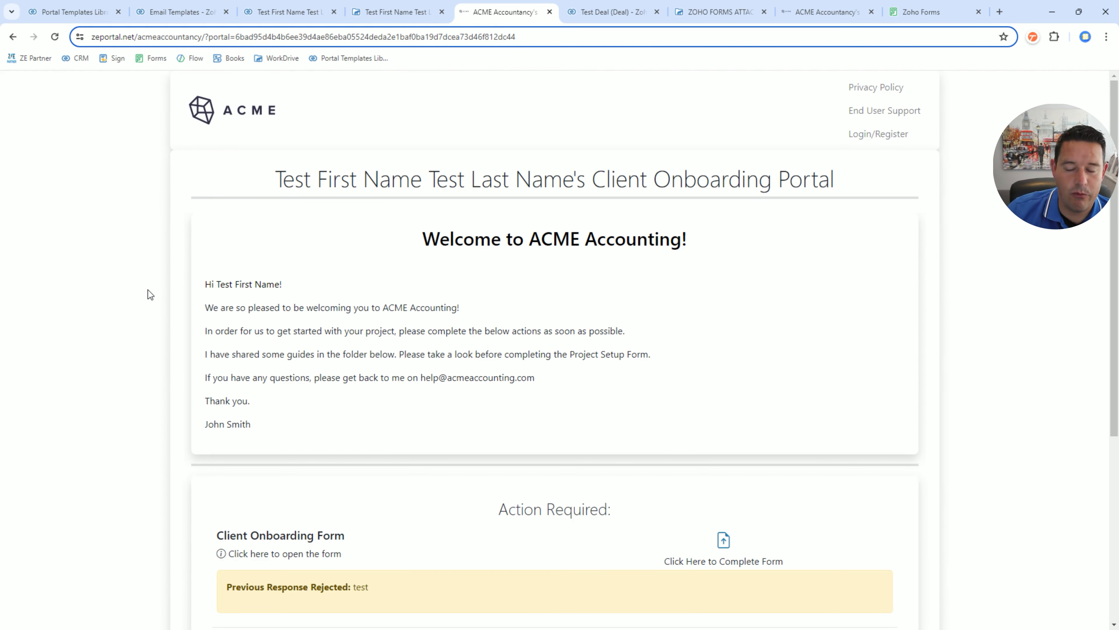
scroll(197, 347, down, 1)
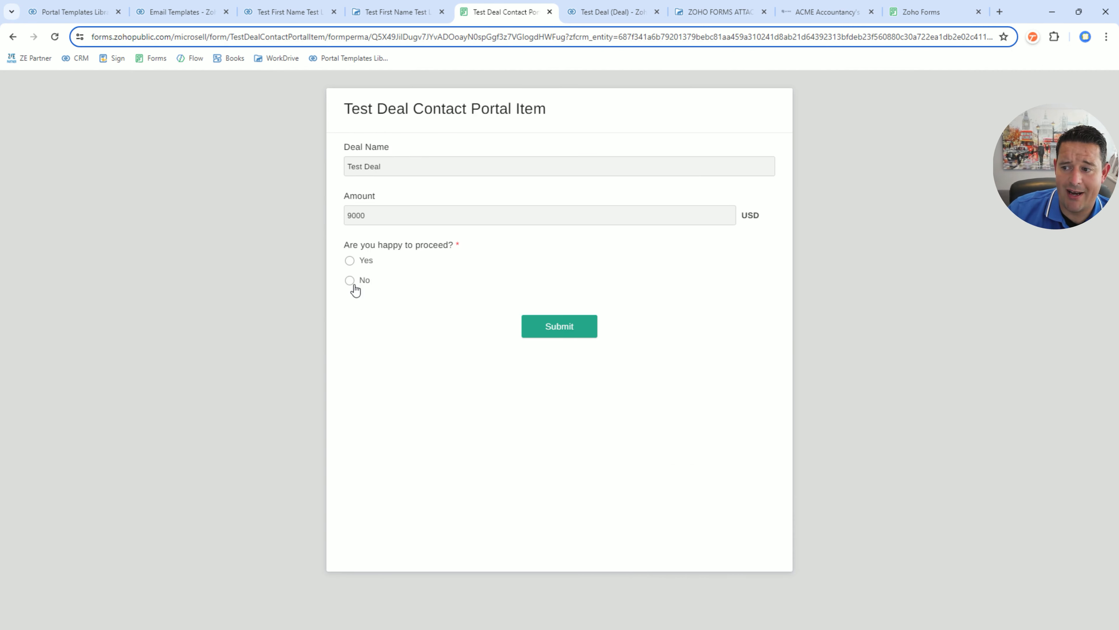
click(352, 285)
click(559, 332)
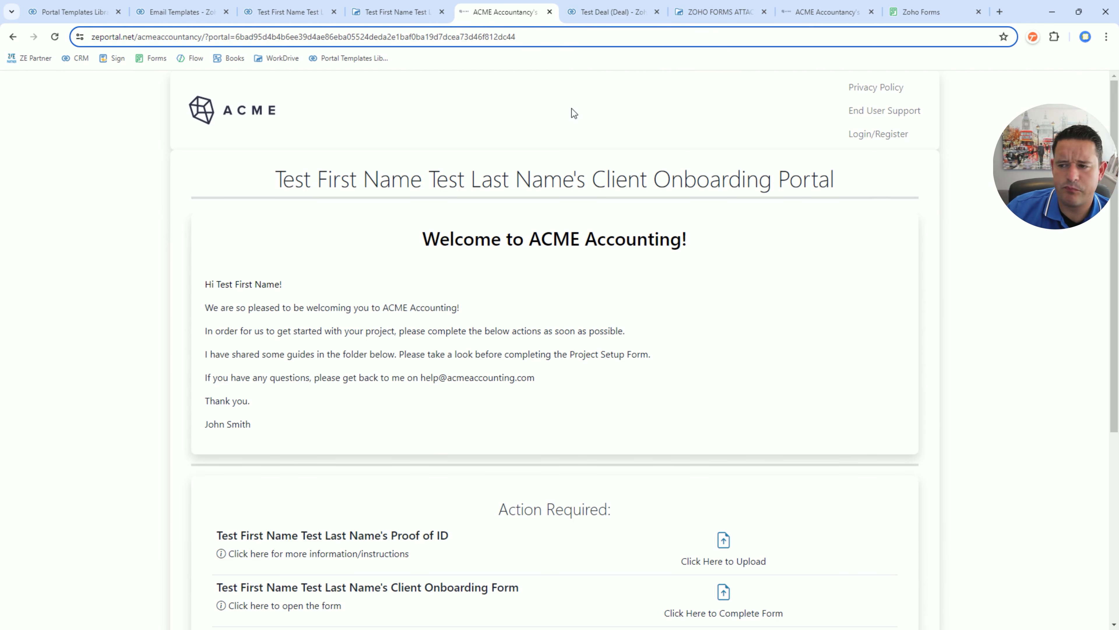
Step: Check the "ZOHO FORMS ATTACHMENTS" folder for the resubmitted PDF, and reload Test Deal to check its description and attachments
click(713, 13)
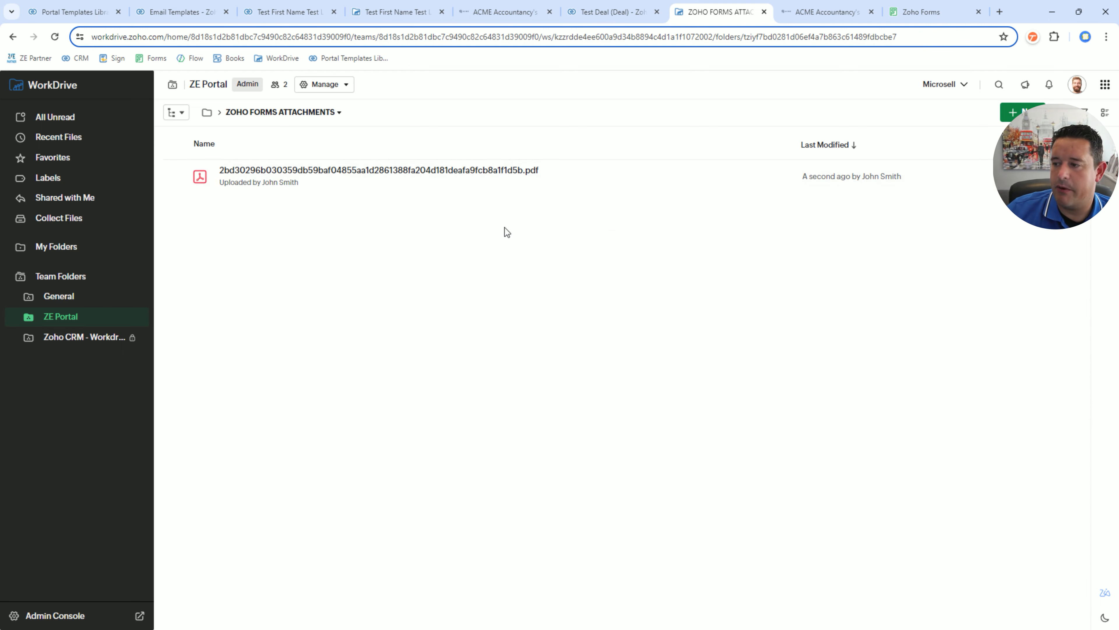
key(ctrl+shift+Tab)
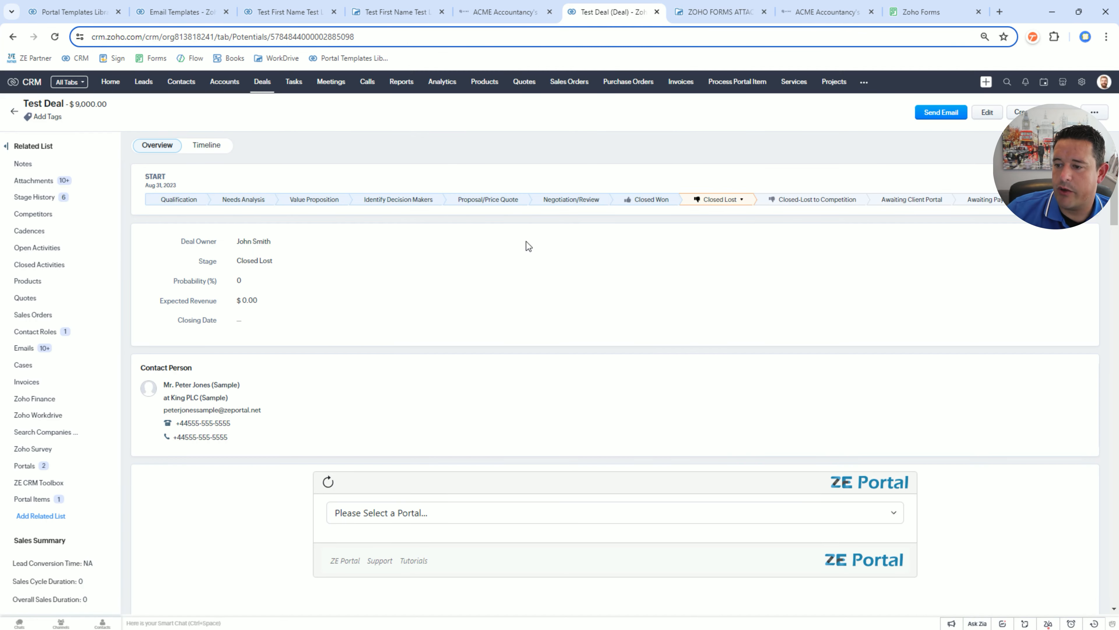
right_click(510, 285)
click(562, 327)
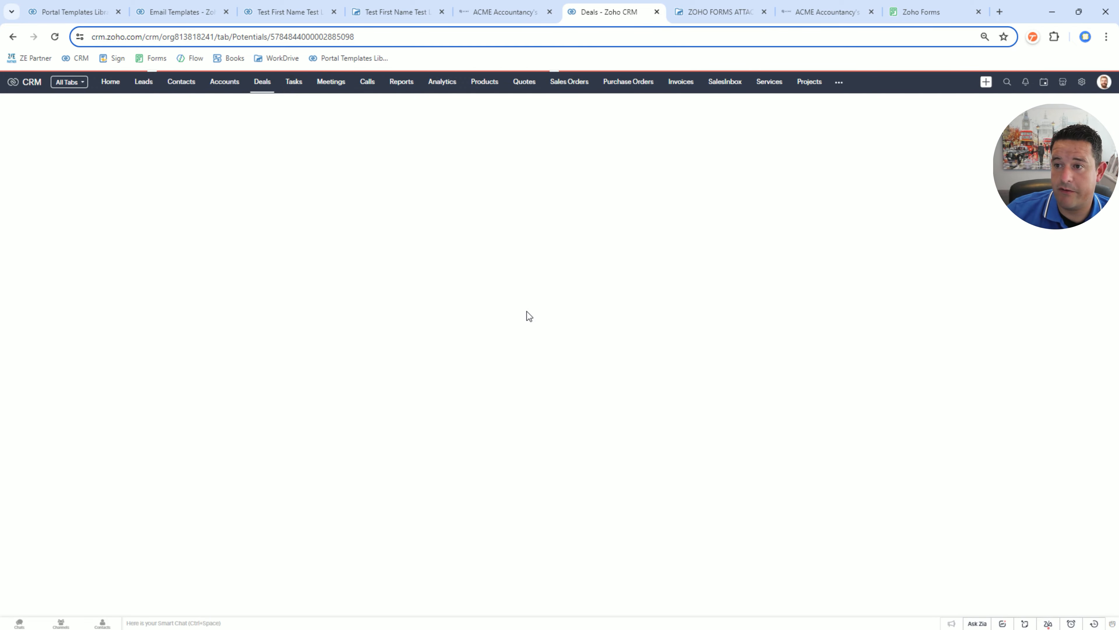
scroll(527, 311, down, 10)
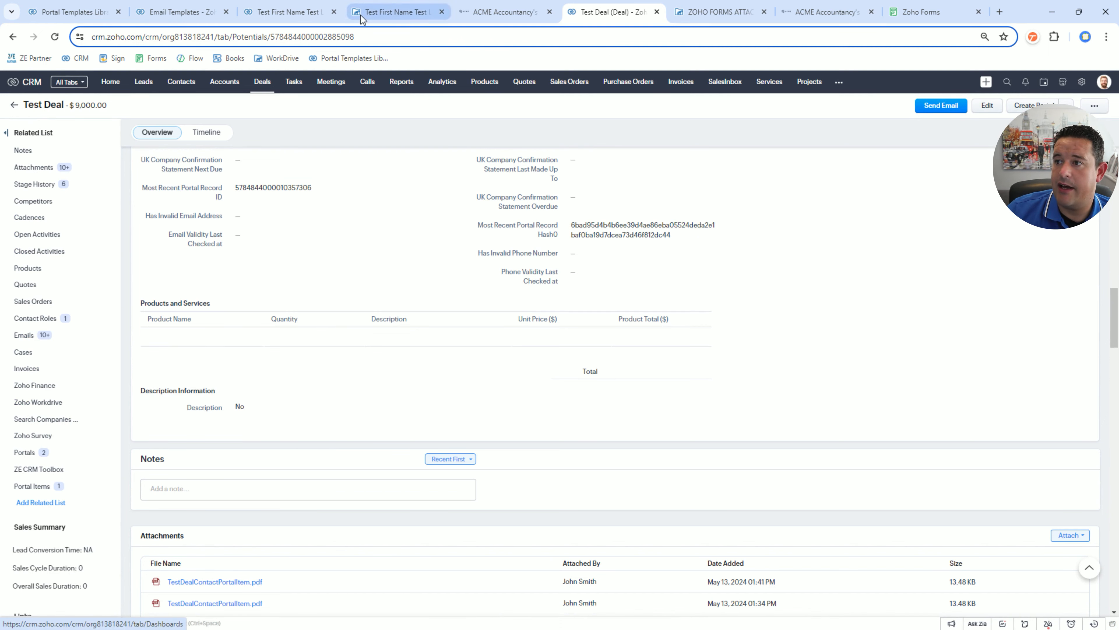
Step: Refresh the portal items on the Client Onboarding Portal record and start processing the Client Onboarding Form response
click(291, 12)
scroll(373, 246, up, 4)
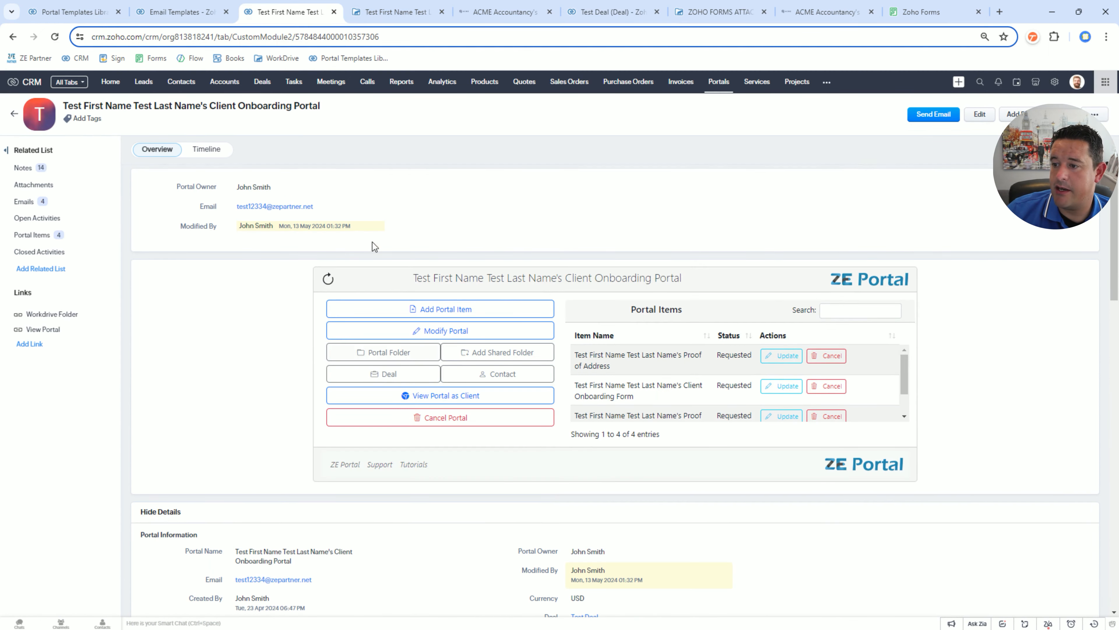
click(329, 283)
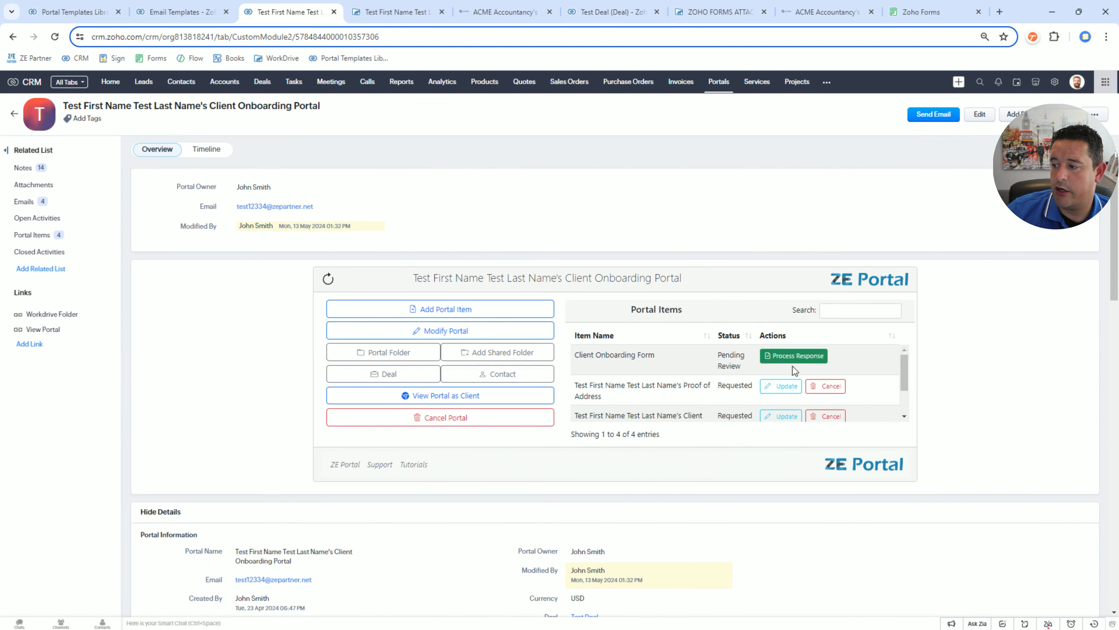
click(795, 357)
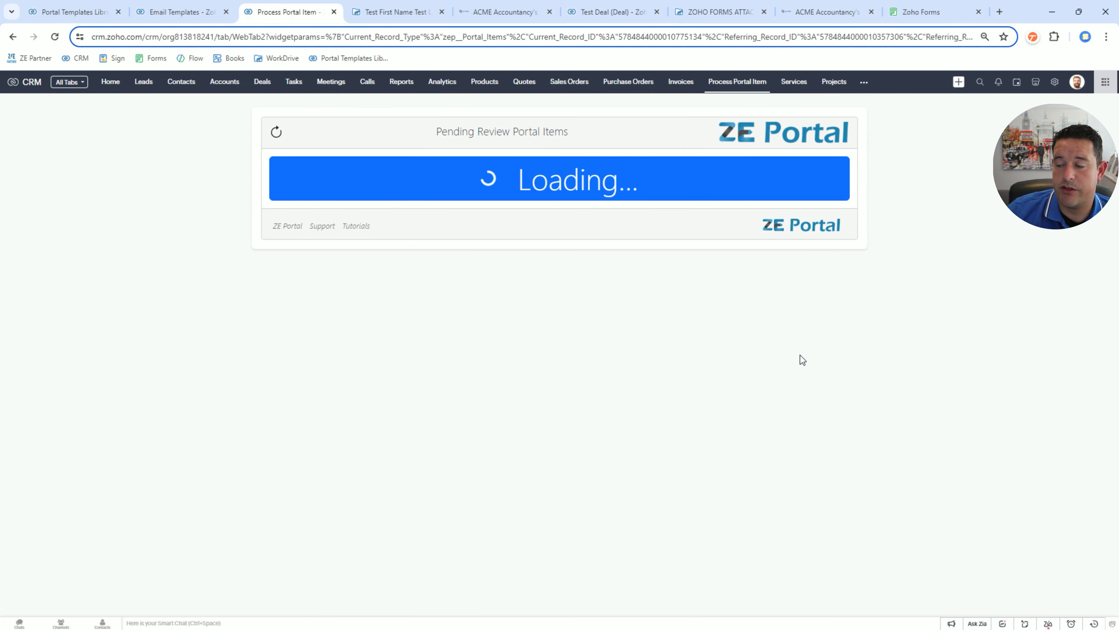
Step: Review the answers in the resubmitted Client Onboarding Form, accept the response, and submit the decision
click(393, 274)
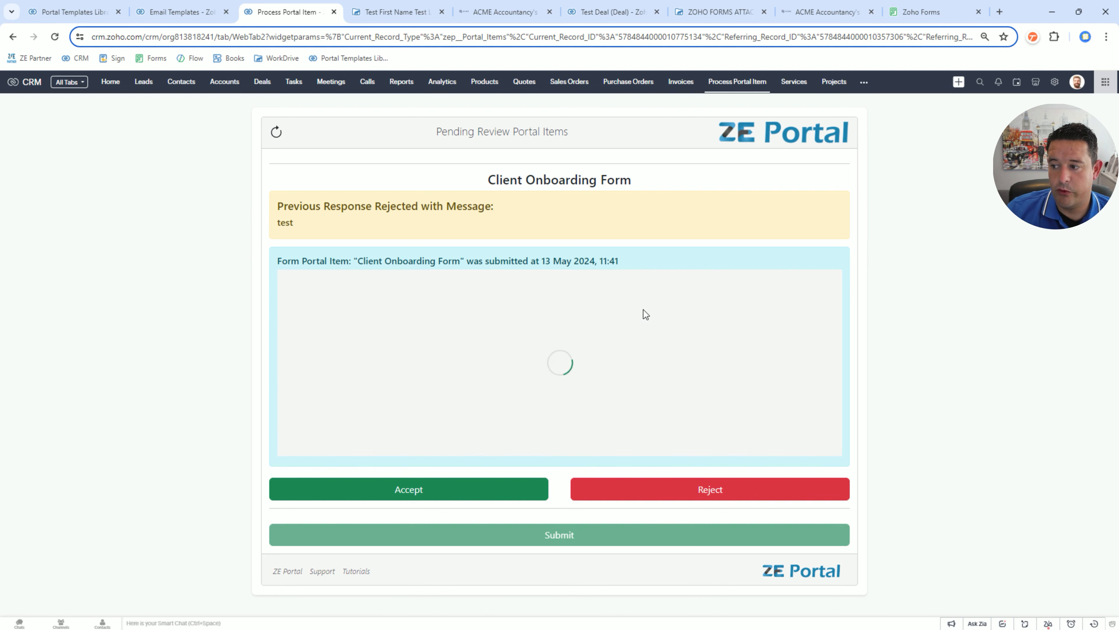
scroll(519, 366, down, 2)
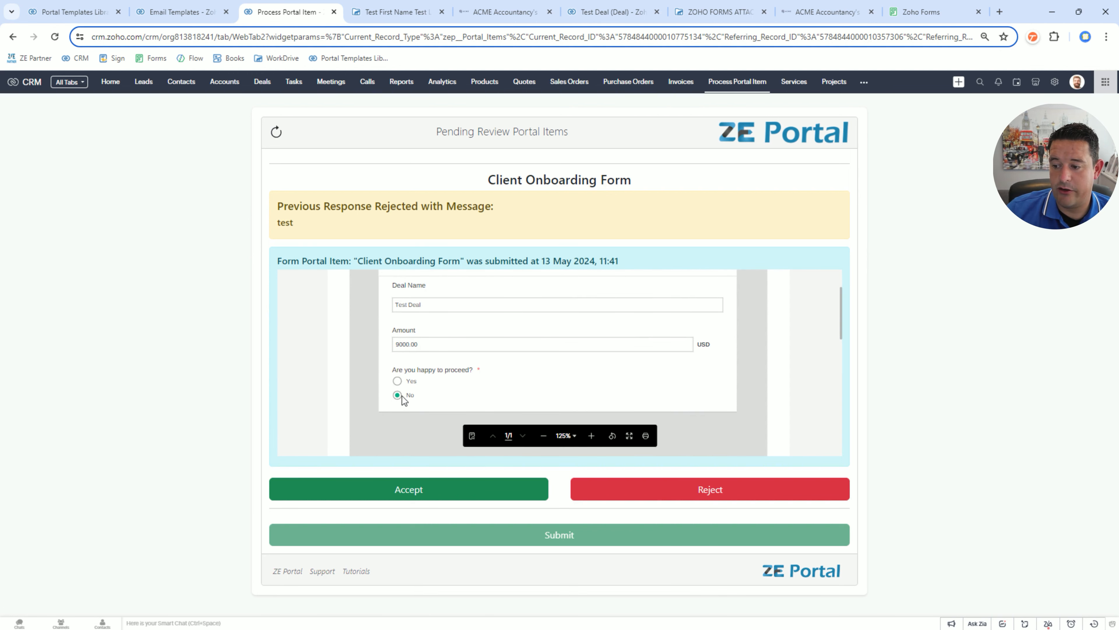
click(399, 493)
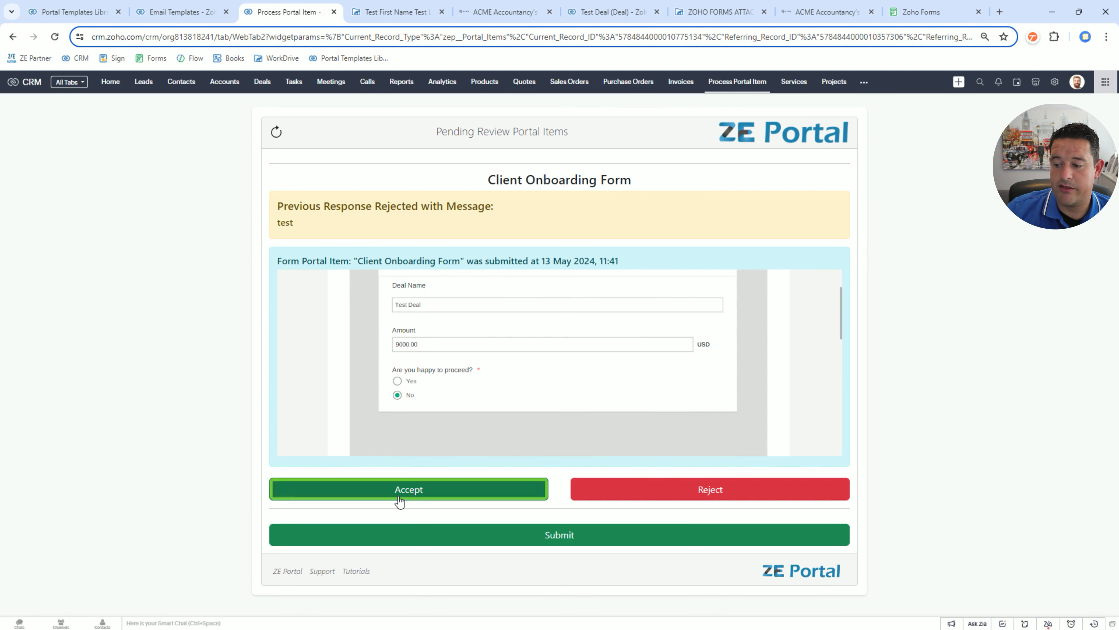
click(462, 540)
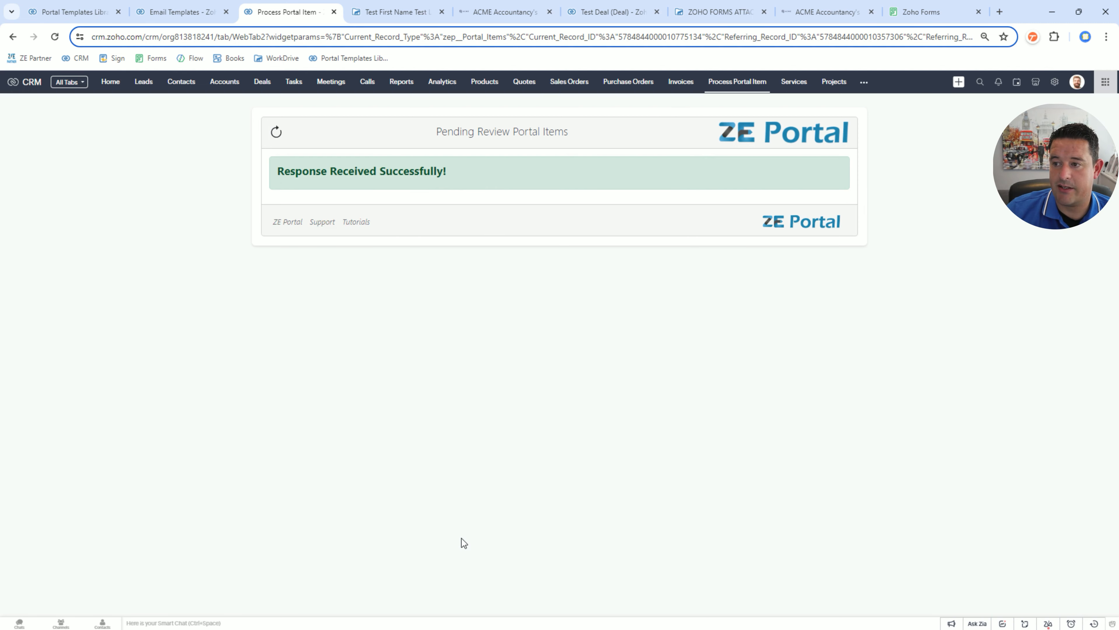
Step: Check the accepted PDF in the portal's WorkDrive folder, and close the WorkDrive, deal and client portal browser tabs
click(378, 13)
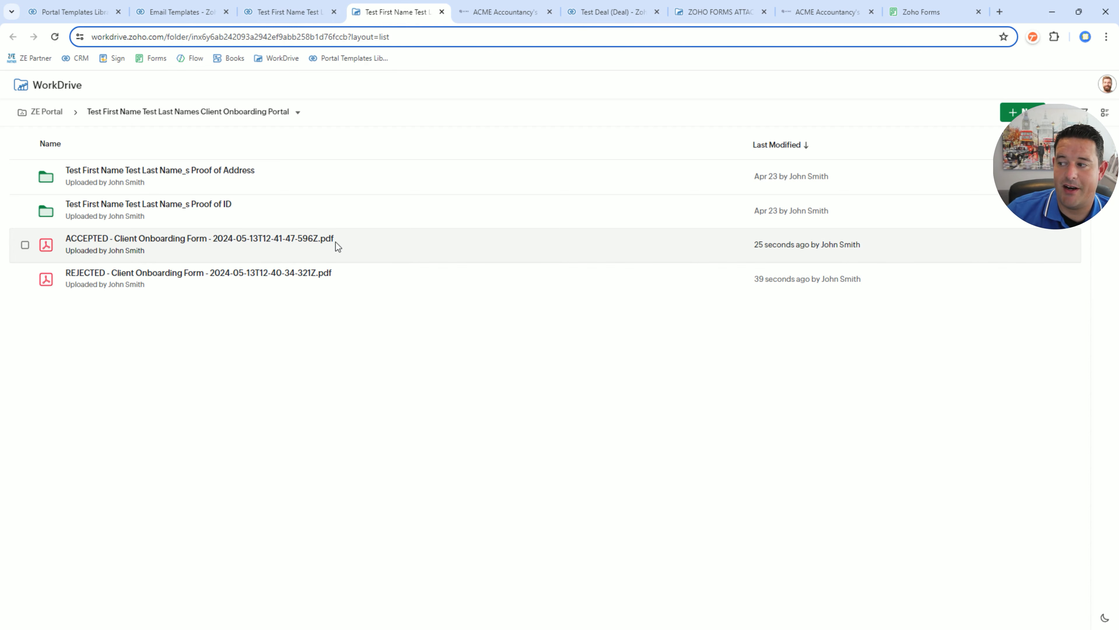
click(442, 12)
click(442, 12)
click(442, 12)
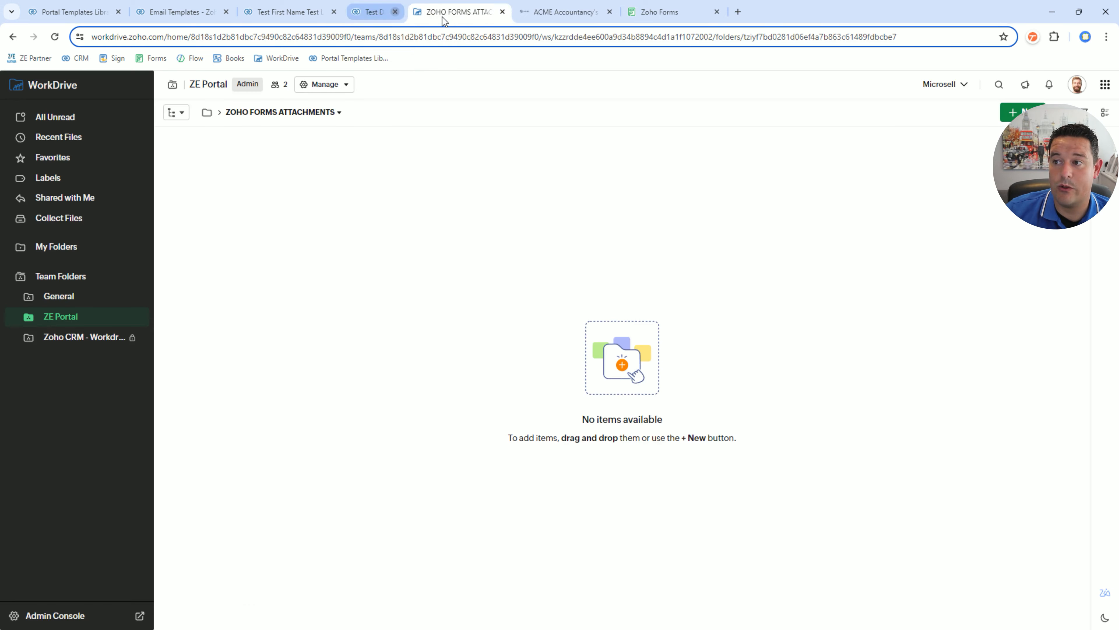
click(442, 12)
click(442, 12)
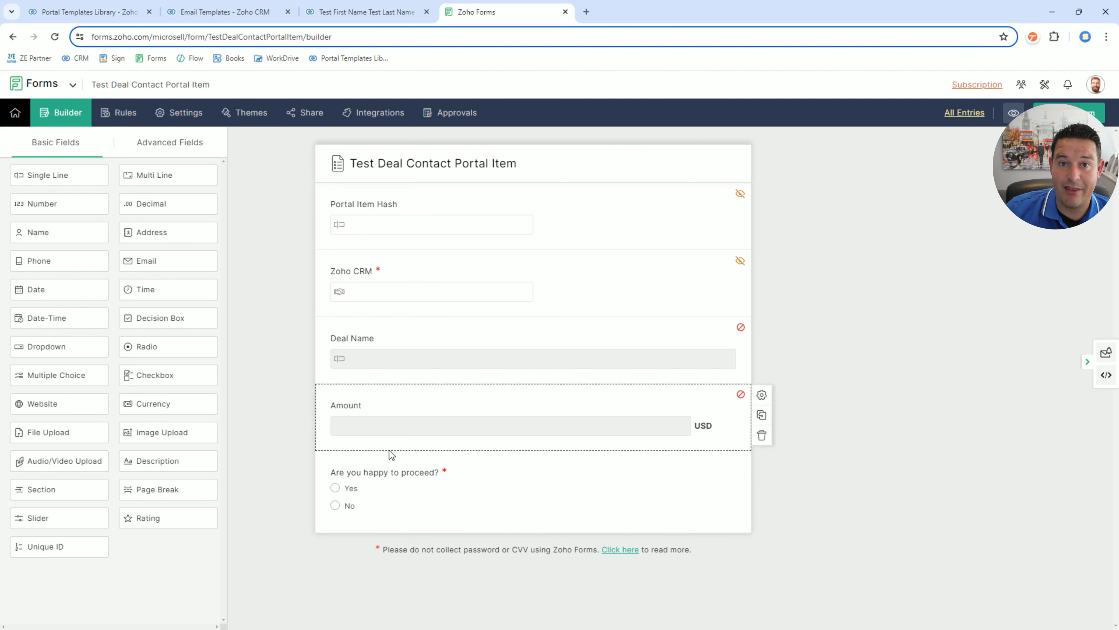
Step: Open the linked Test Deal from the Client Onboarding Portal record and look through its deal information
click(364, 9)
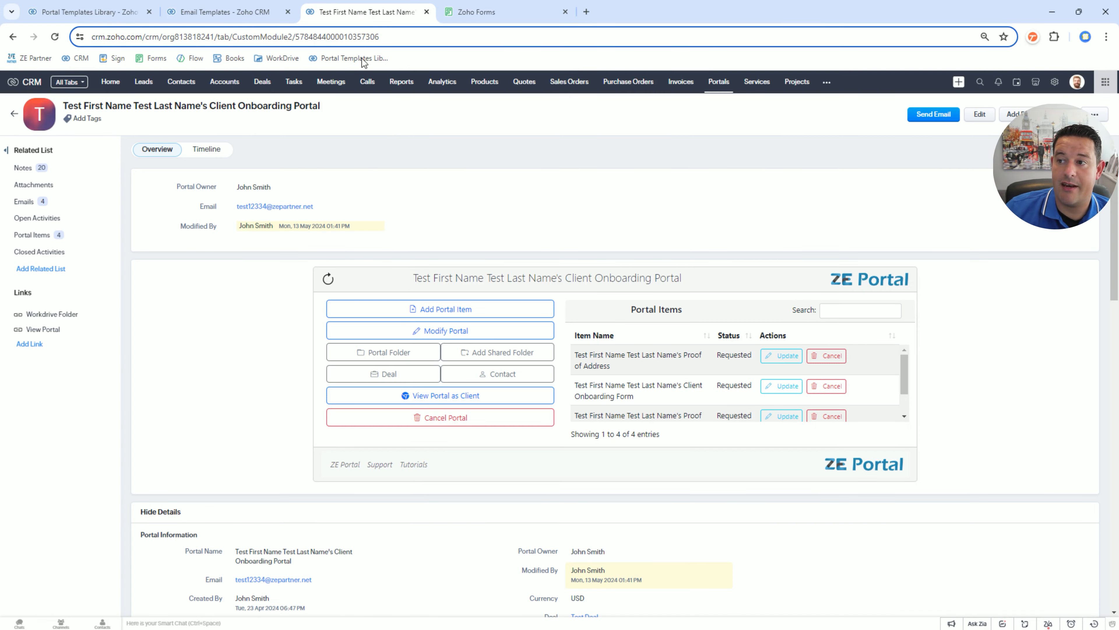
scroll(628, 473, down, 4)
click(579, 434)
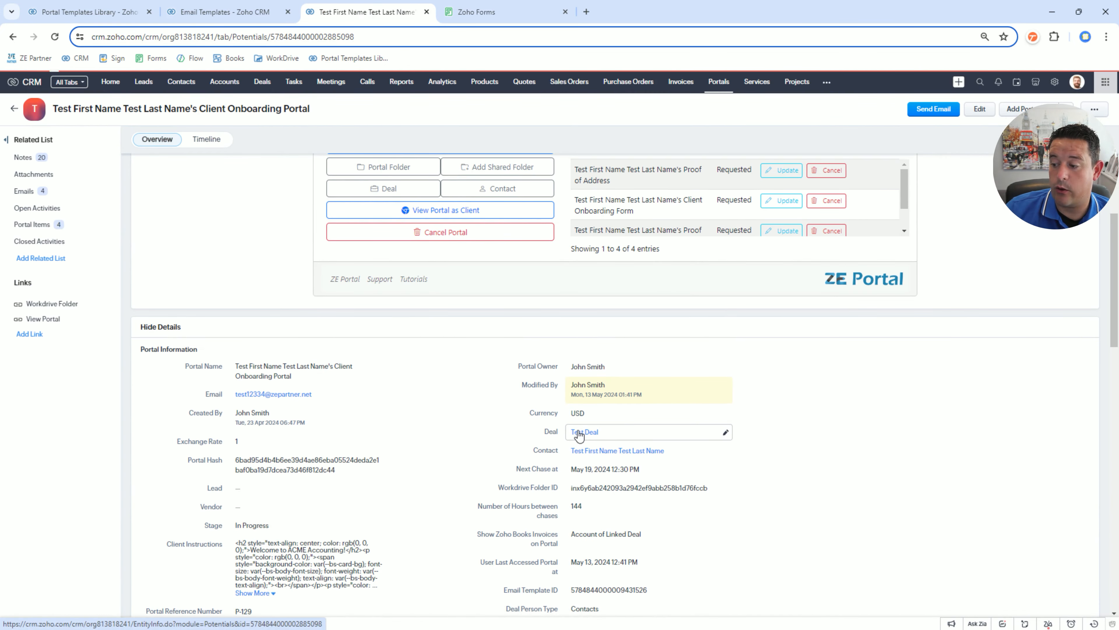
scroll(454, 405, down, 8)
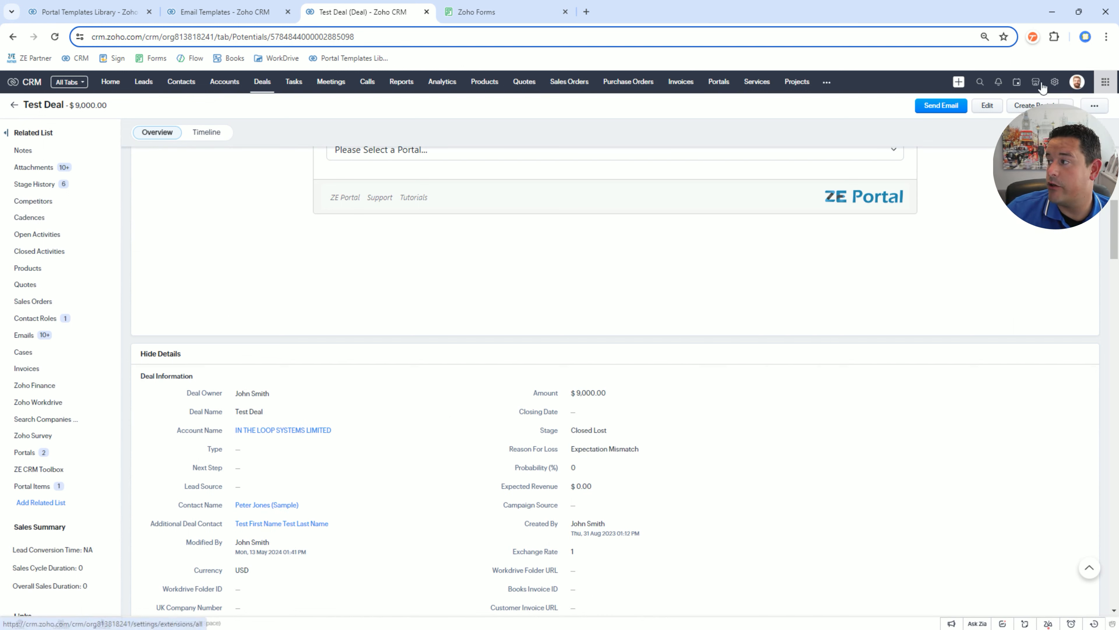
scroll(702, 330, down, 5)
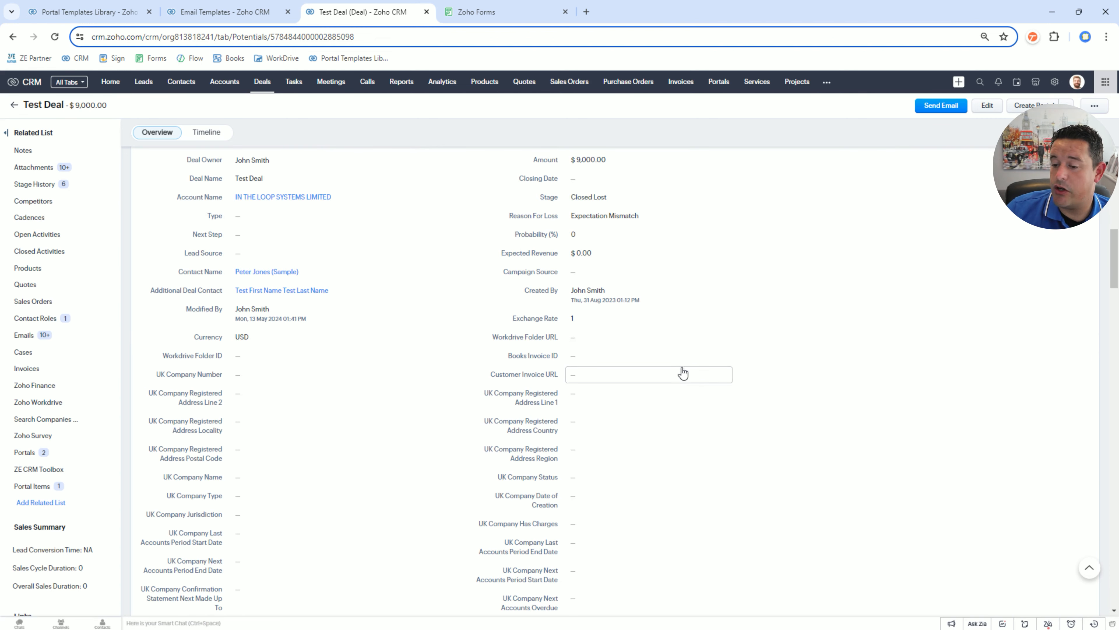
Step: Create a new workflow rule for the Deals module named ZE_Portal_Test_Description_Field
click(1055, 81)
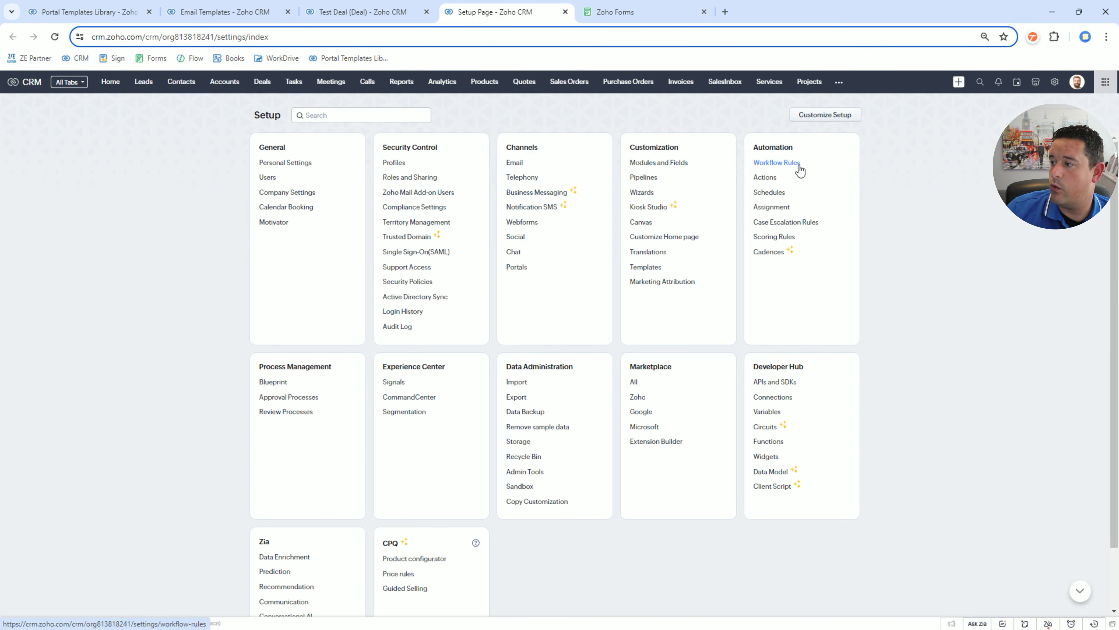
click(798, 167)
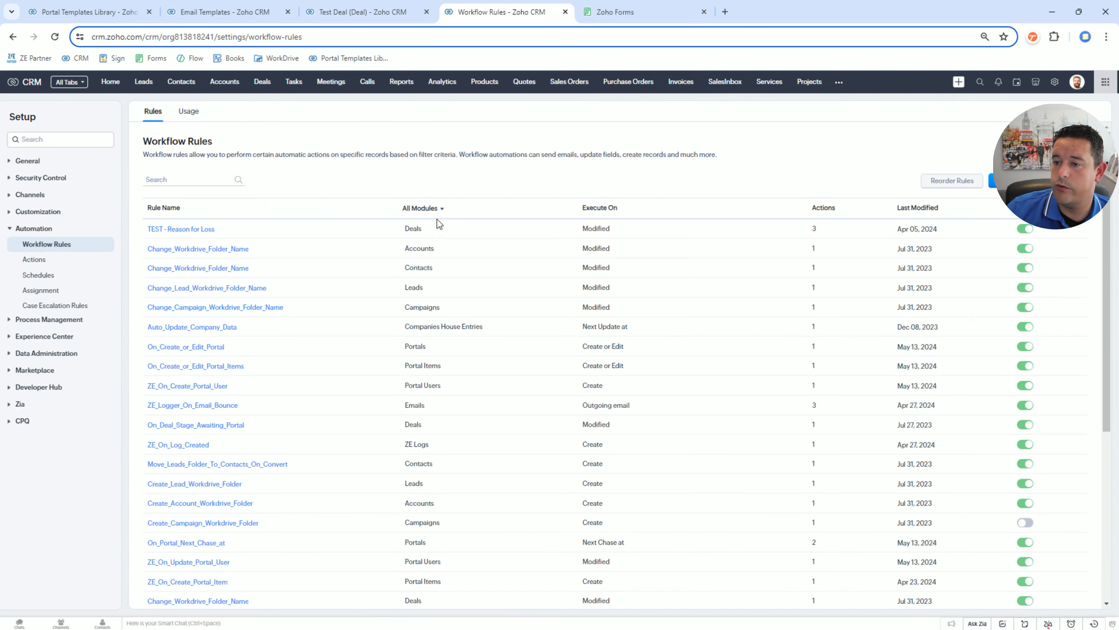
click(993, 182)
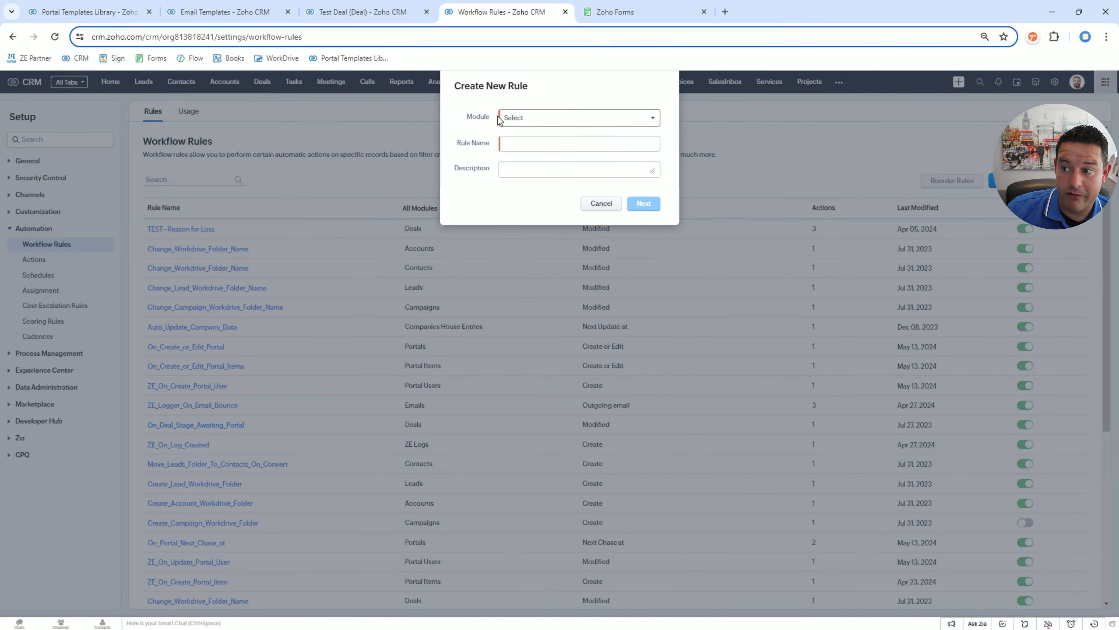
click(522, 118)
click(519, 199)
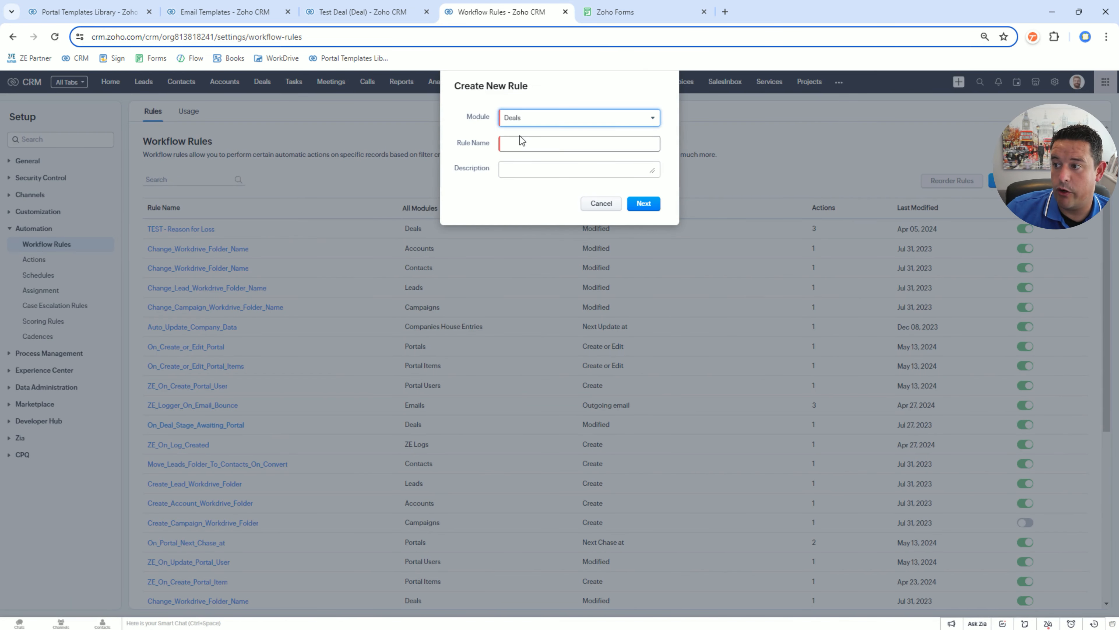
click(522, 140)
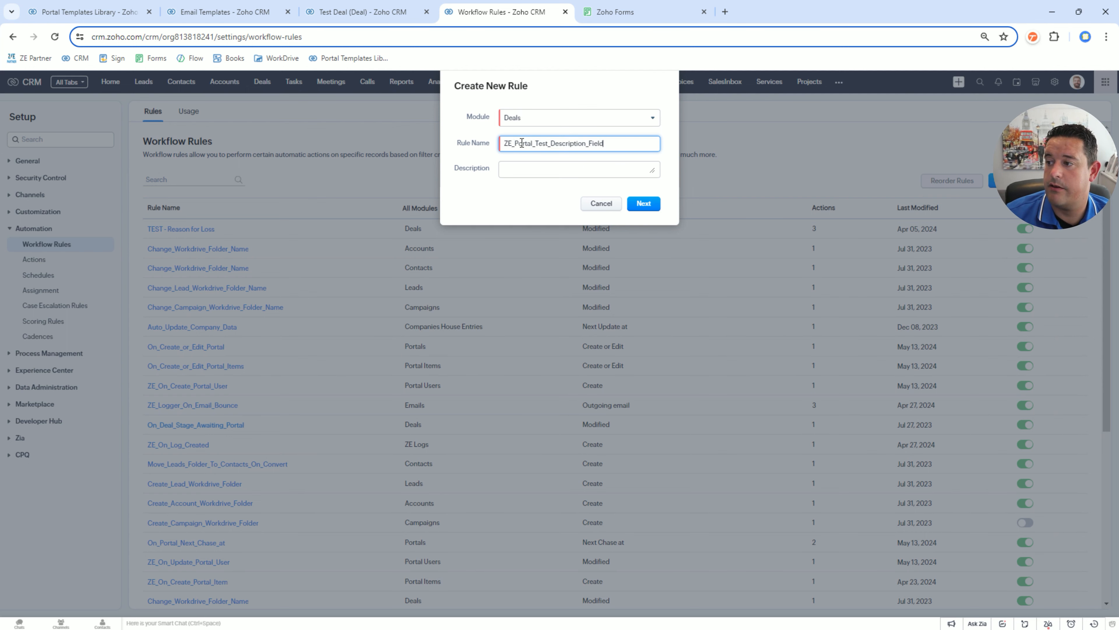
double_click(522, 143)
click(647, 205)
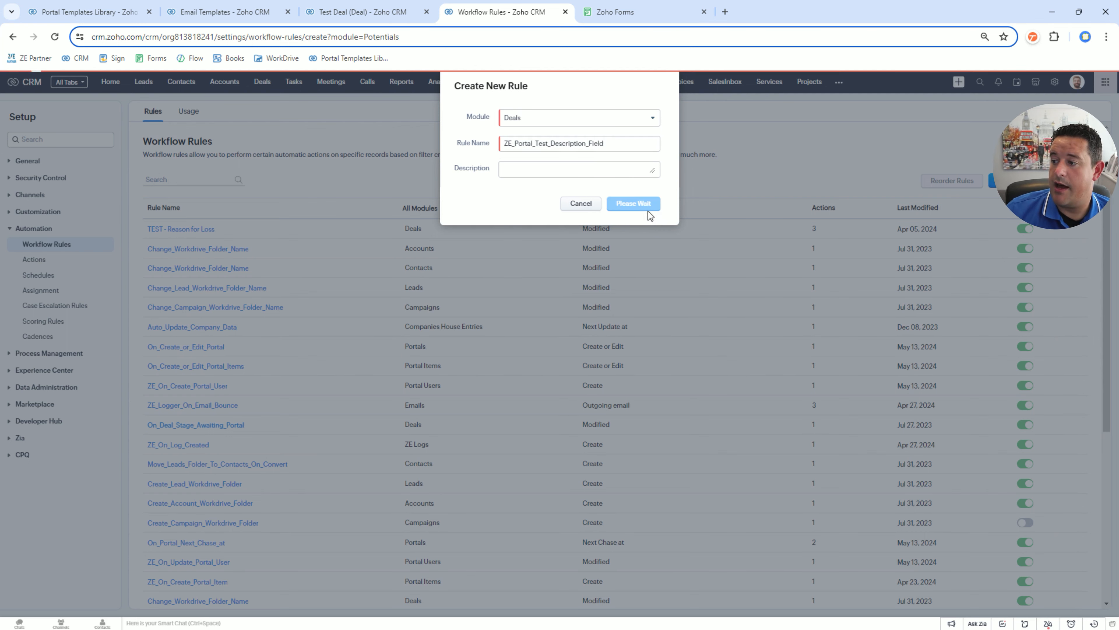
Step: Base the rule on the record action Edit and repeat it whenever a deal is edited
click(190, 198)
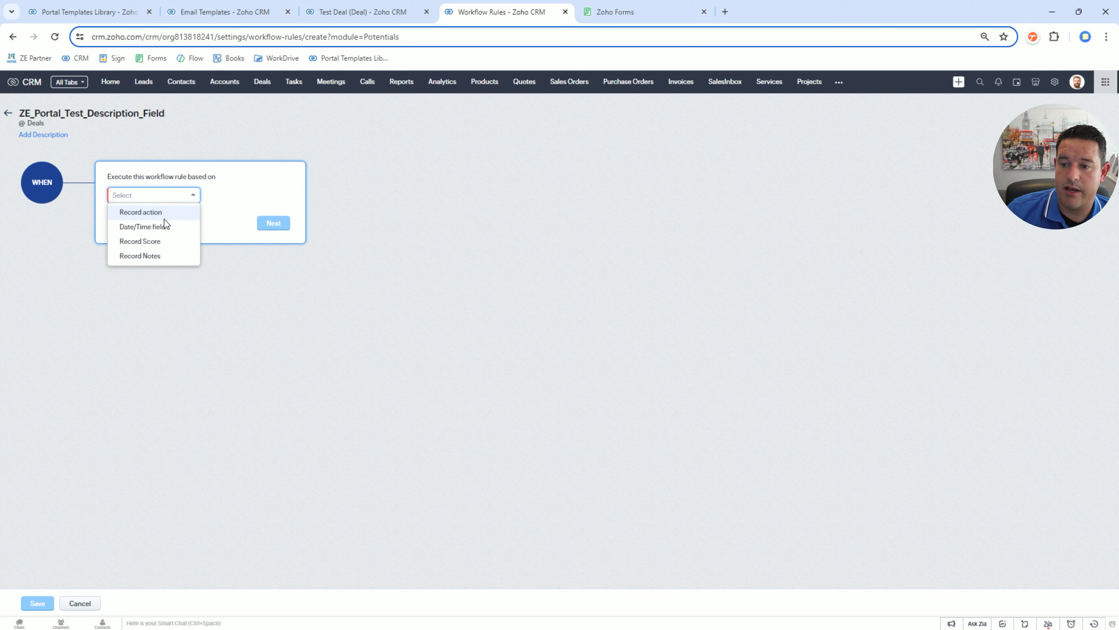
click(163, 214)
click(159, 220)
click(150, 265)
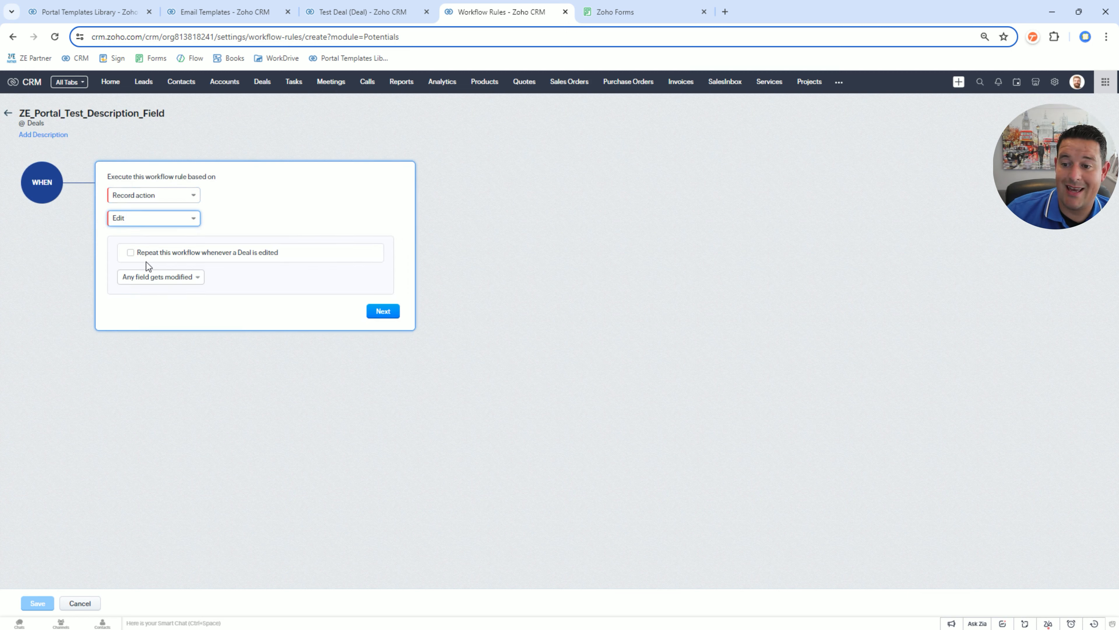
click(130, 252)
Step: Restrict the trigger to a specific field, firing when Description is modified to the value Yes
click(159, 276)
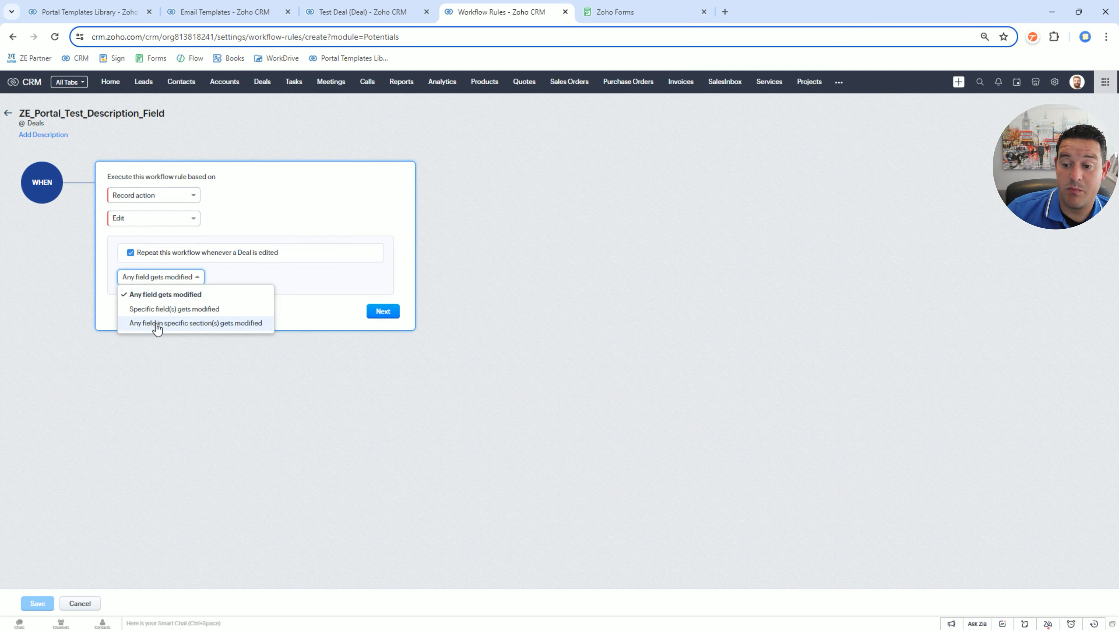
click(157, 308)
click(178, 301)
text(de)
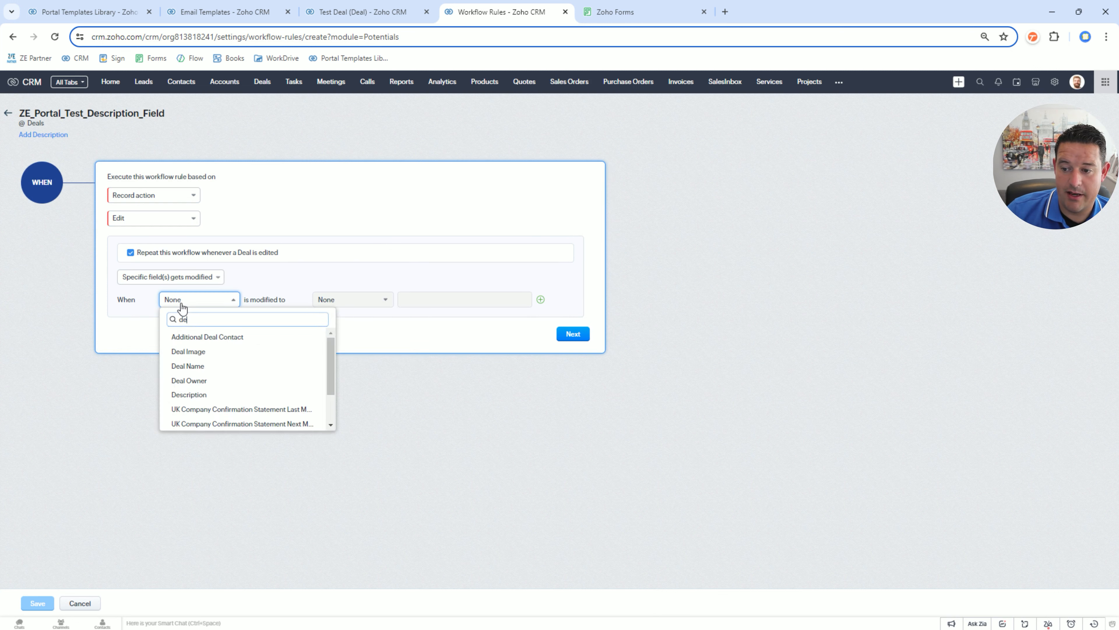
text(sc)
click(201, 341)
click(347, 304)
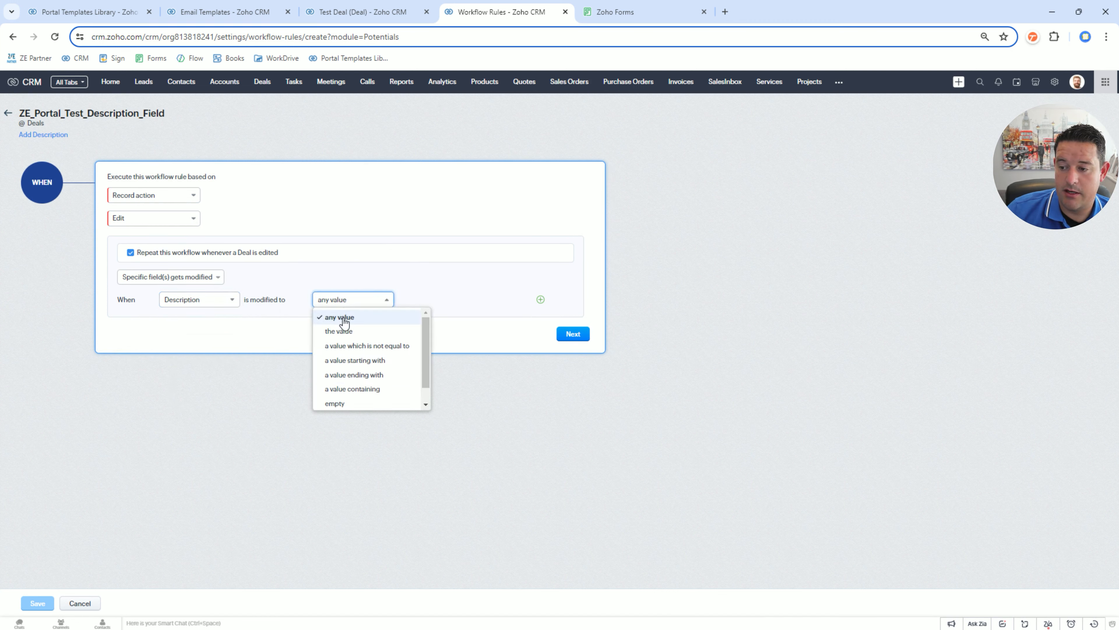
click(347, 331)
click(427, 303)
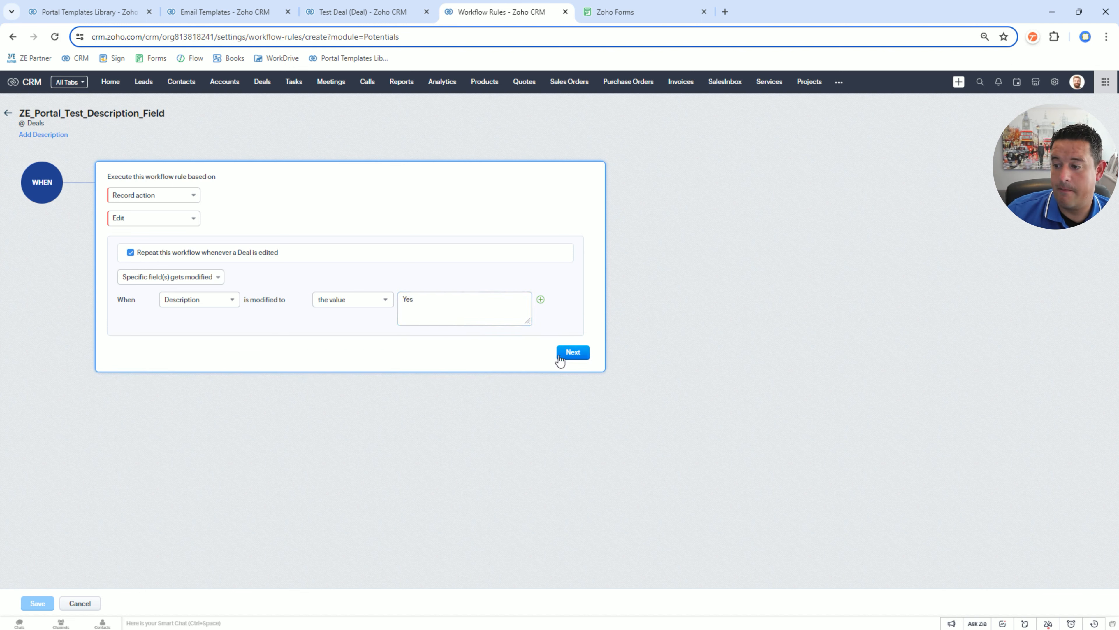
click(573, 352)
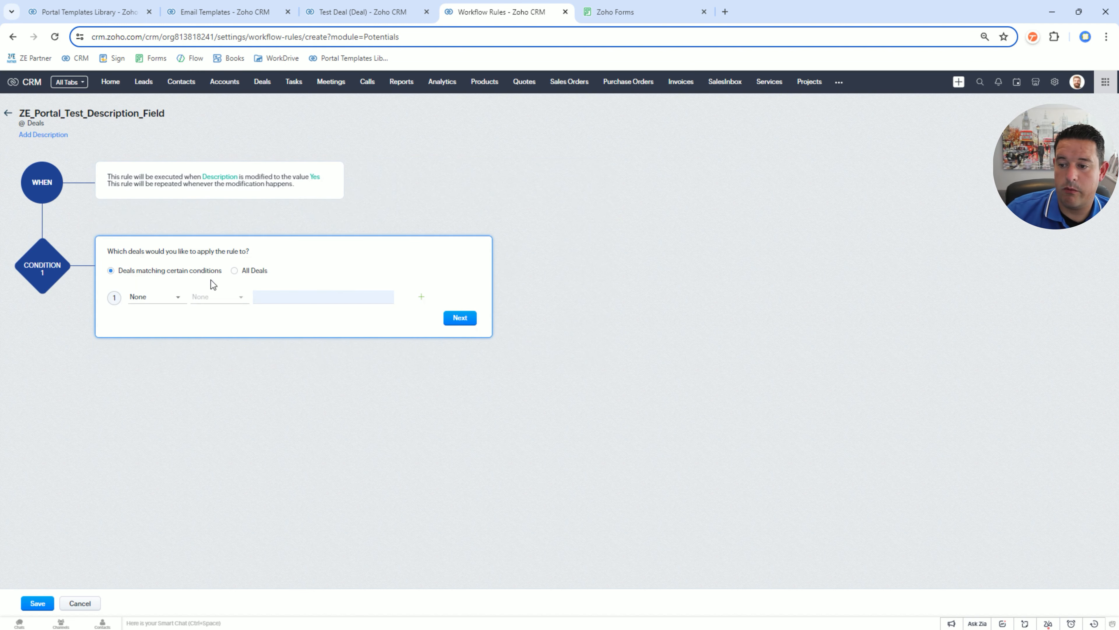
Step: Add the condition that the deal's Most Recent Portal Record ID is not empty
click(148, 297)
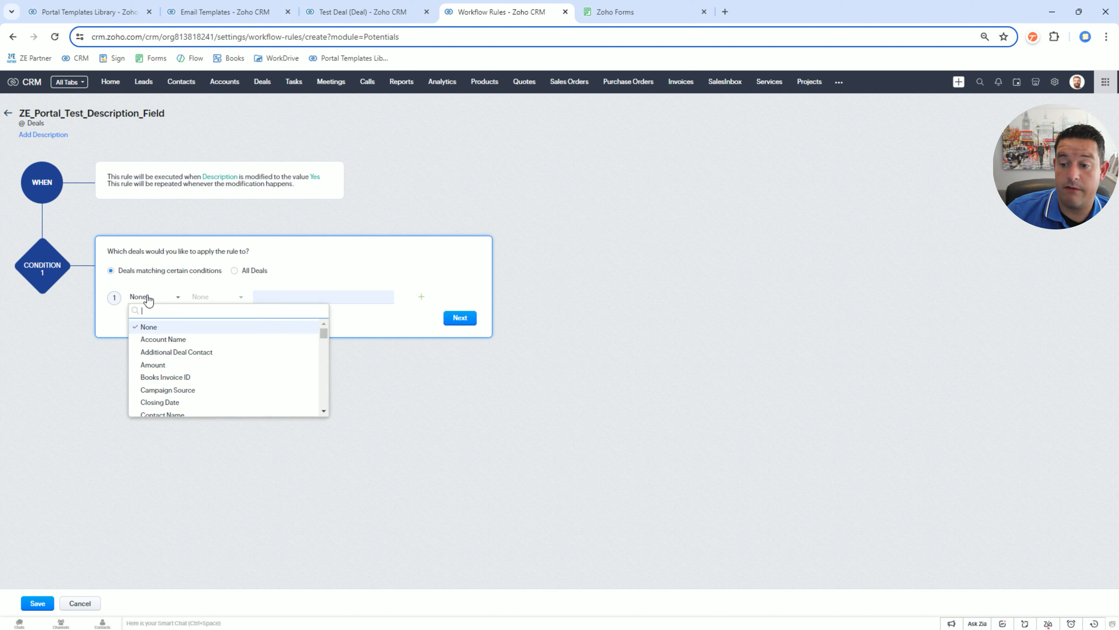
text(portal)
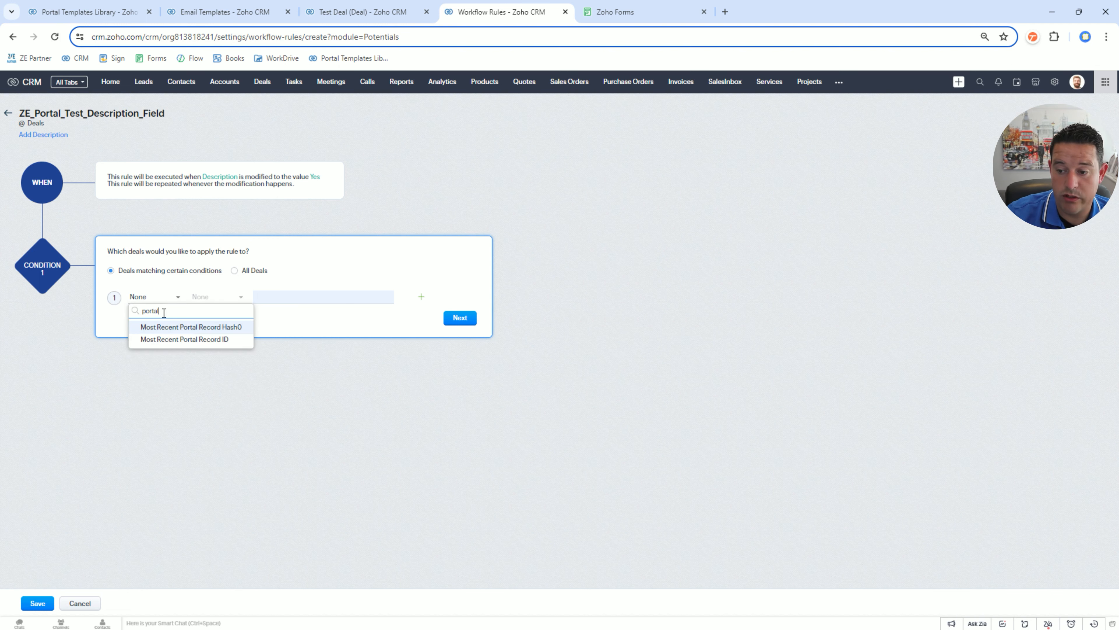
click(200, 339)
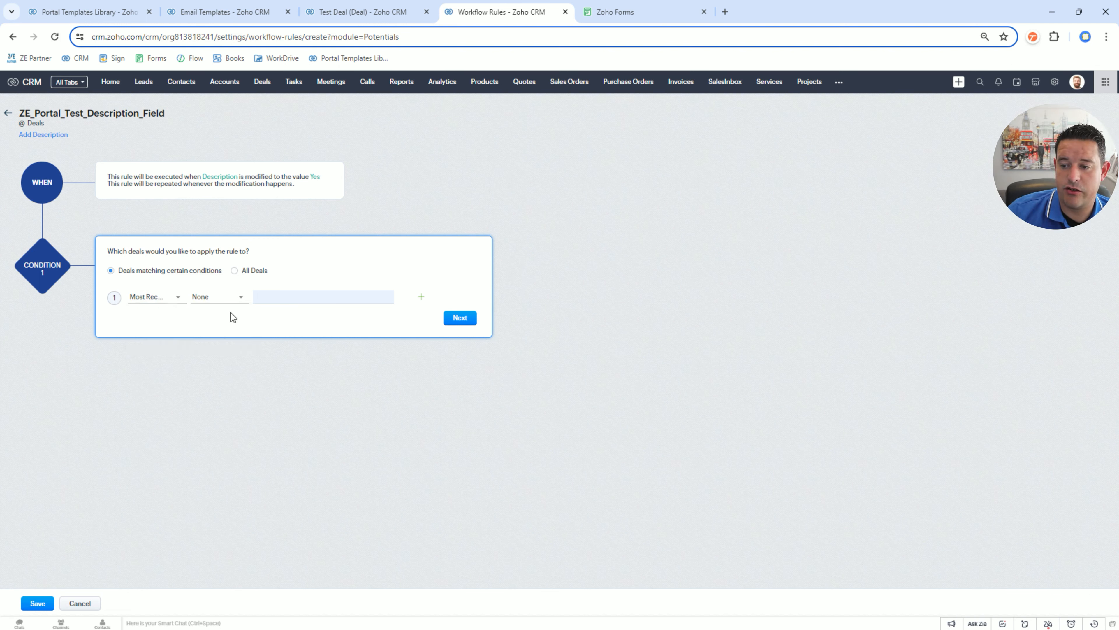
click(218, 297)
scroll(224, 353, down, 1)
click(220, 393)
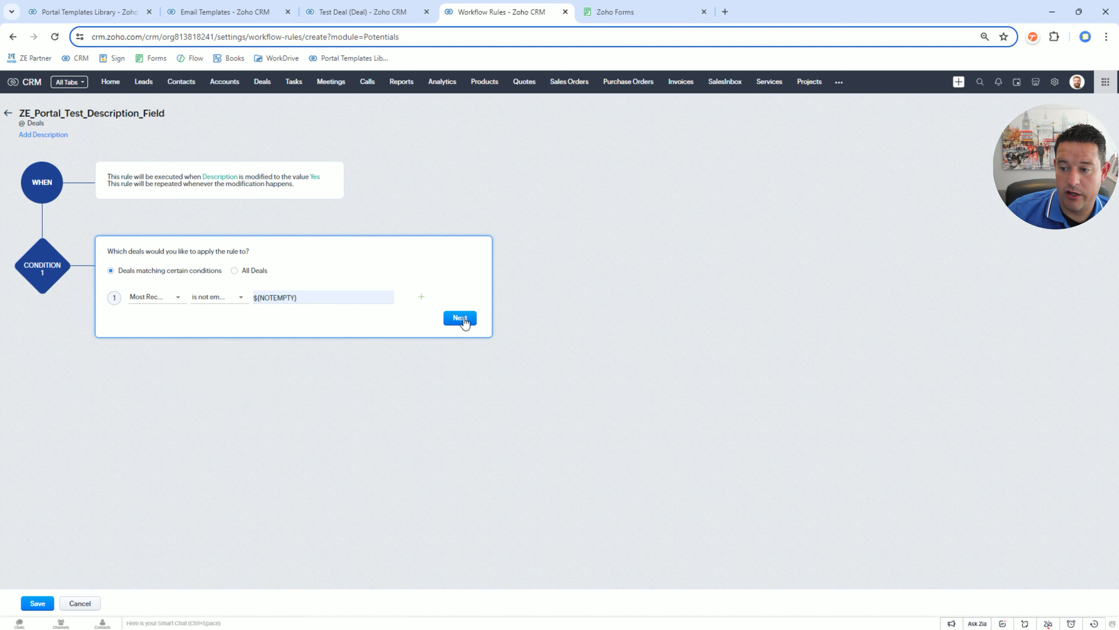
click(459, 318)
Step: Add the custom instant action Add ZE Portal Items and enable its Deal Contact Proof of Address template
mouse_move(128, 437)
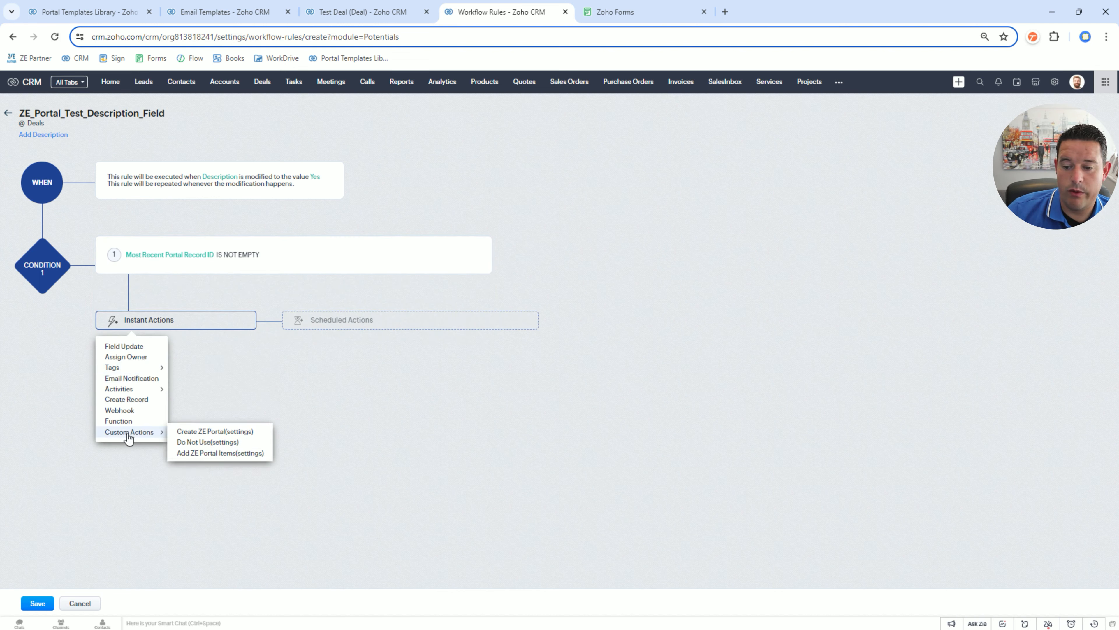
click(198, 454)
scroll(602, 219, down, 2)
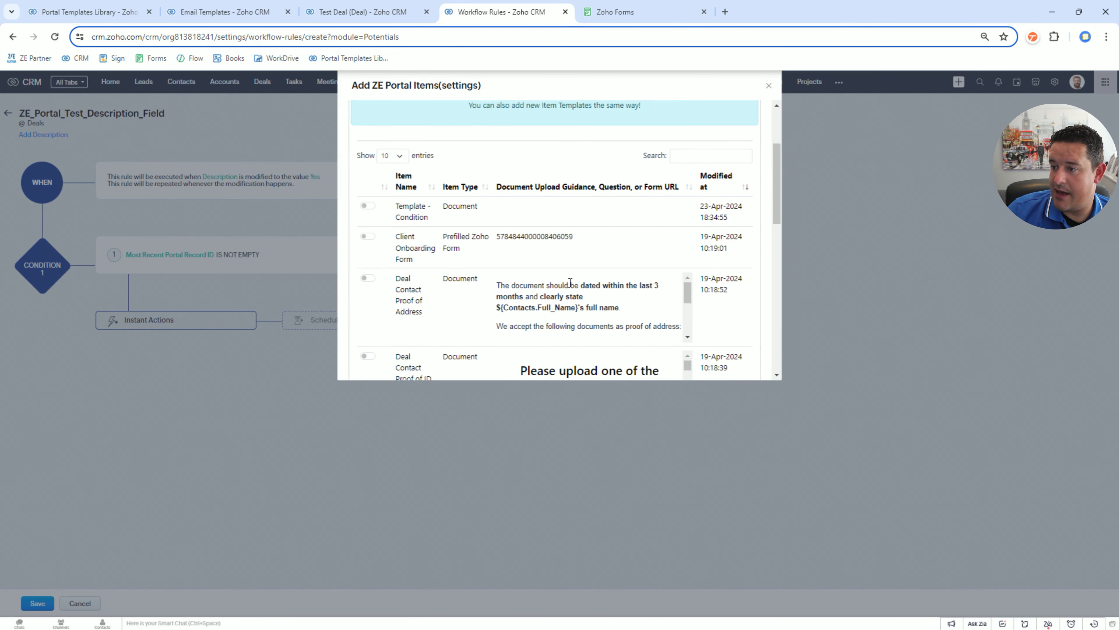
scroll(570, 282, down, 2)
scroll(424, 338, down, 2)
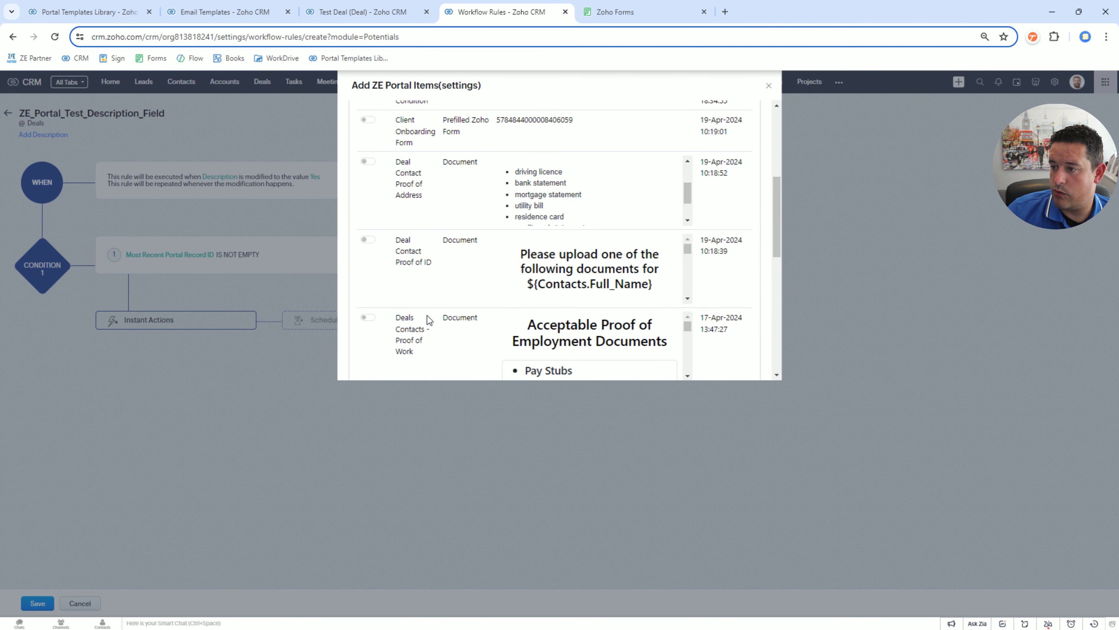
click(368, 161)
Step: Enable the Deal Contact Proof of ID and Deals Contacts - Proof of Work templates, and set the selected portal item templates to the workflow
scroll(723, 247, up, 2)
scroll(680, 276, up, 3)
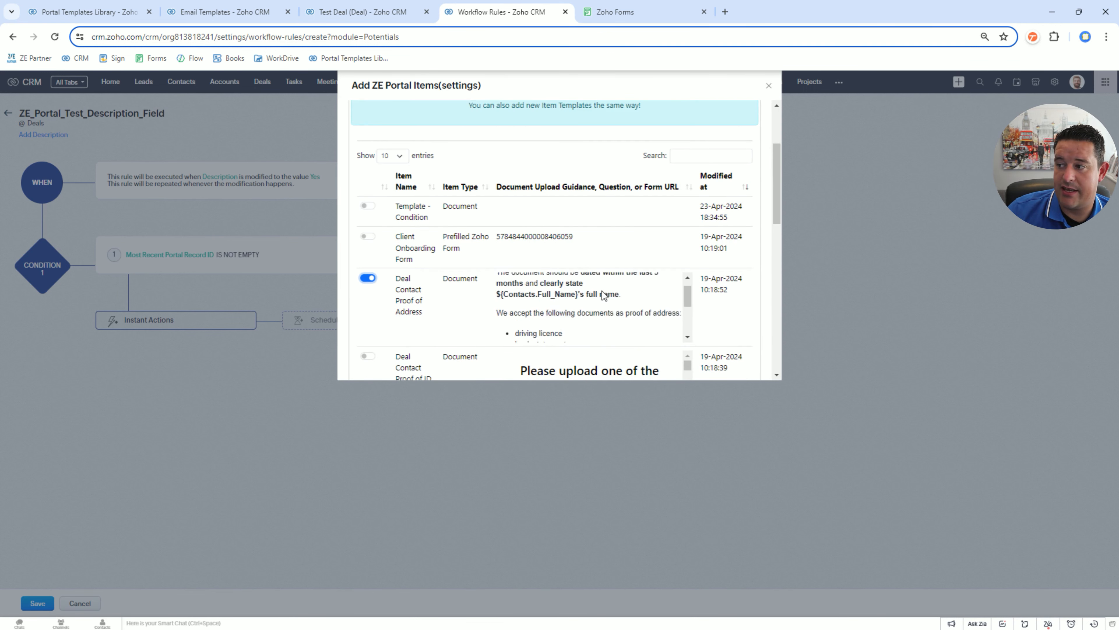
scroll(680, 276, down, 5)
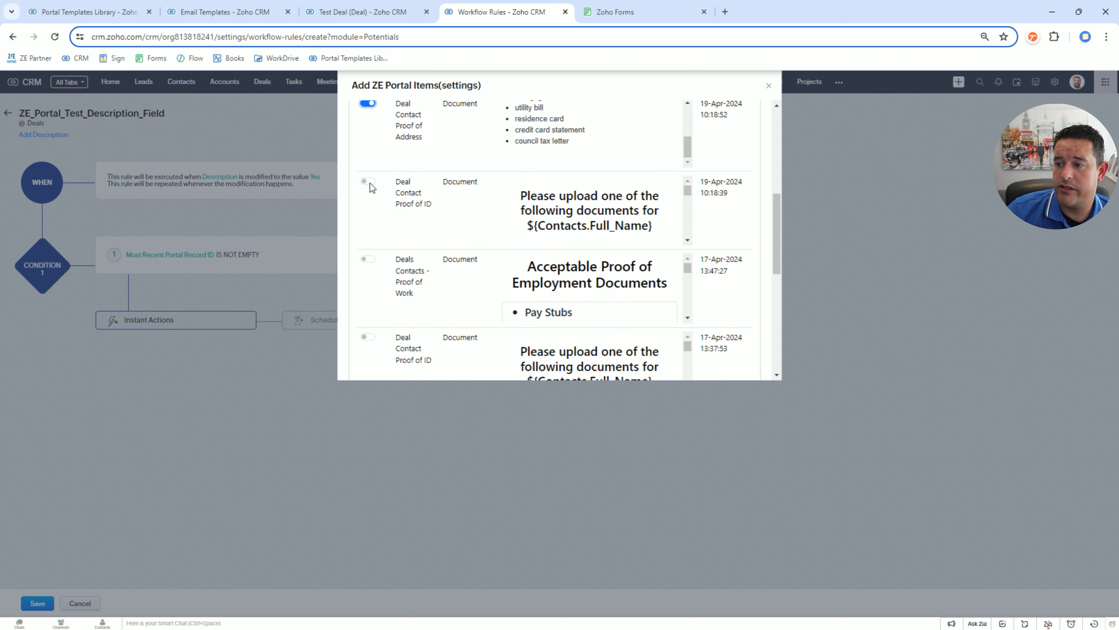
click(368, 182)
click(368, 259)
scroll(375, 282, down, 3)
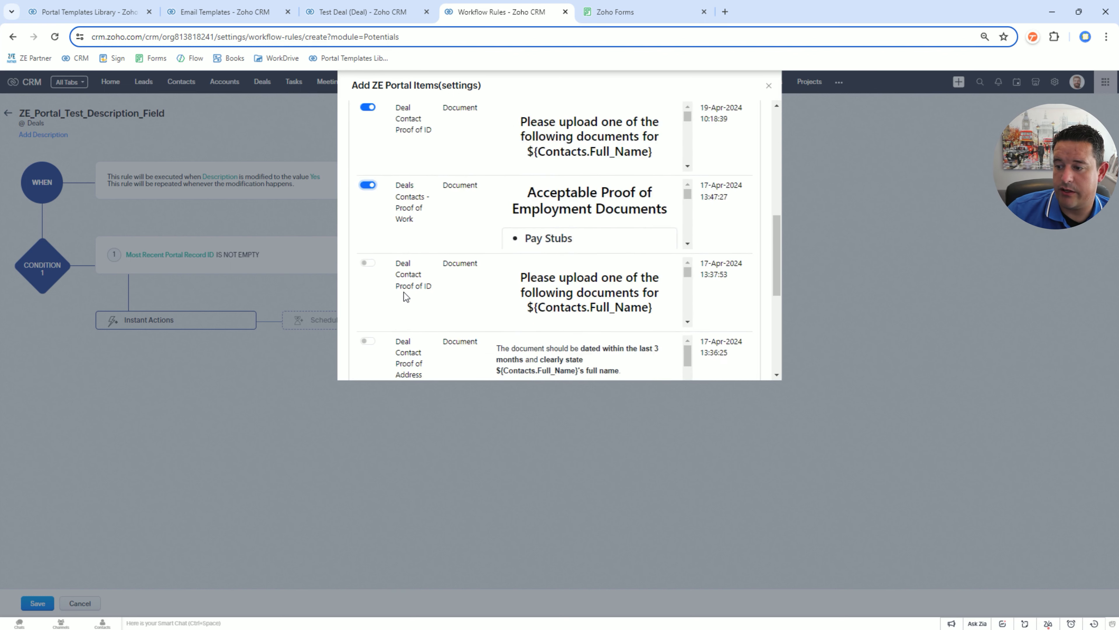
scroll(397, 212, up, 3)
scroll(410, 176, up, 1)
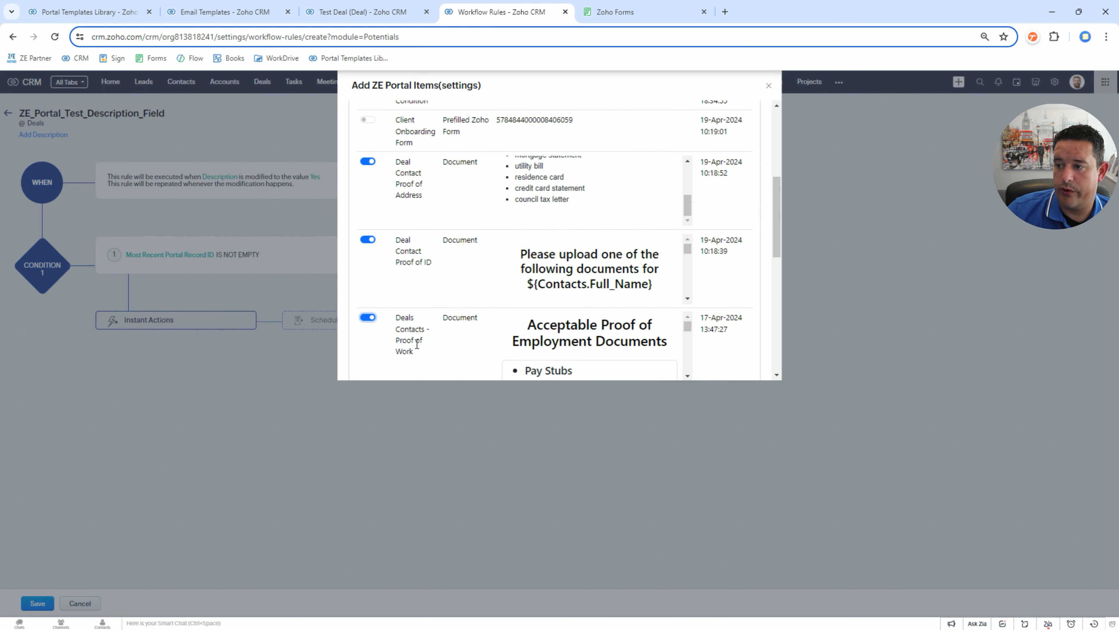
scroll(435, 270, down, 3)
scroll(753, 321, down, 5)
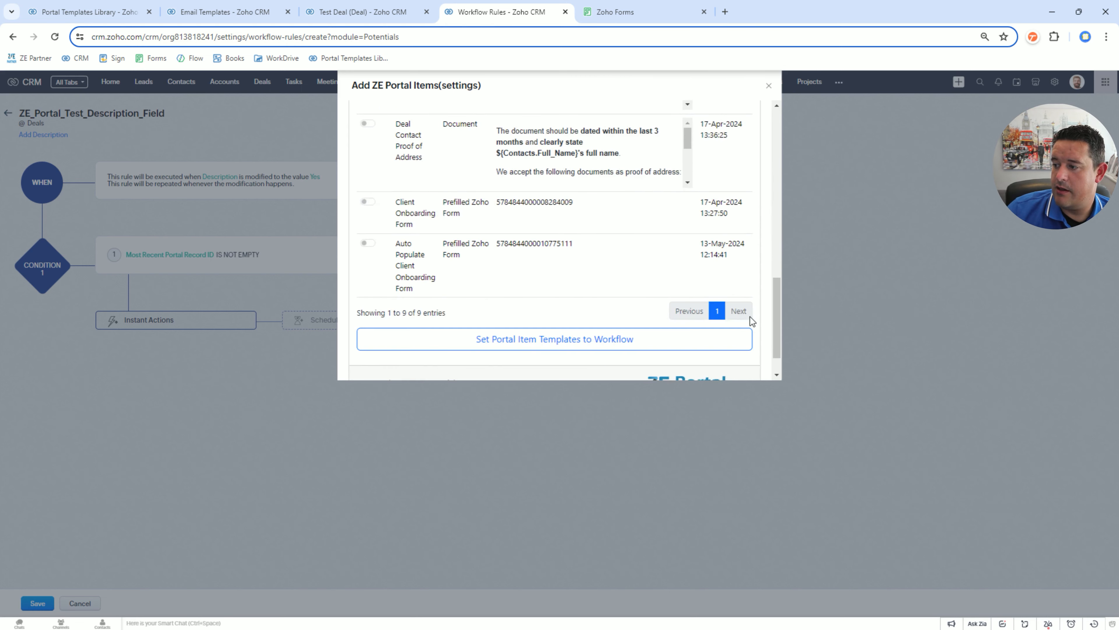
scroll(753, 321, down, 1)
click(675, 304)
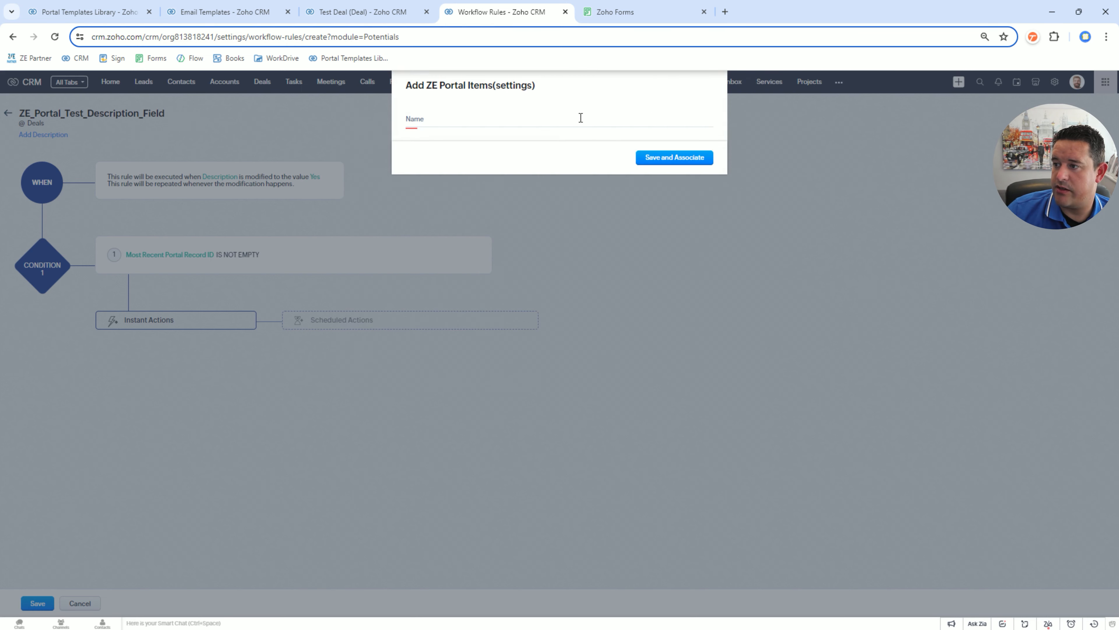
Step: Name the action ZE_Portal_Test_Description_Field, associate it with the rule, and save the workflow rule
click(581, 118)
text(ZE_Portal_Test_Description_Field)
click(648, 158)
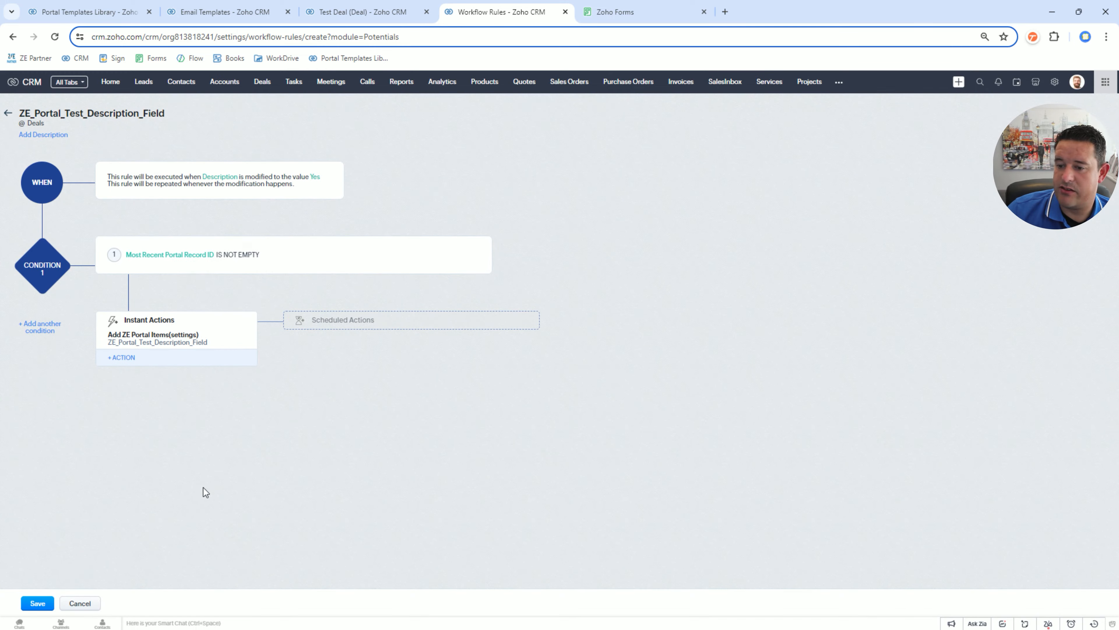
click(38, 603)
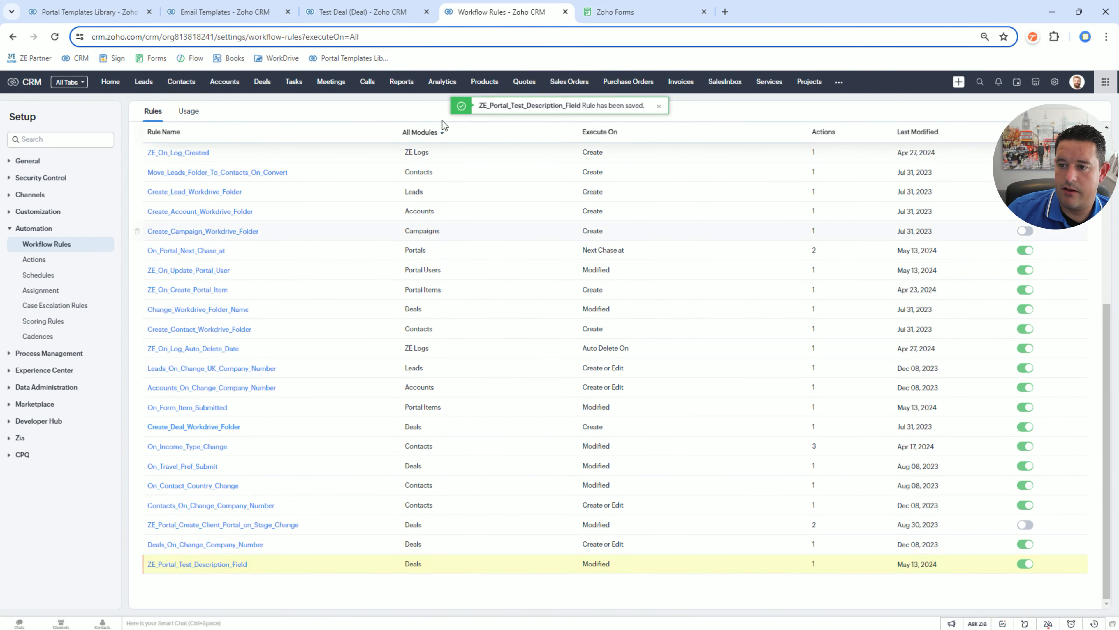
Step: Return to the Test Deal record and move the sample contact's Client Onboarding Portal to the recycle bin
click(359, 13)
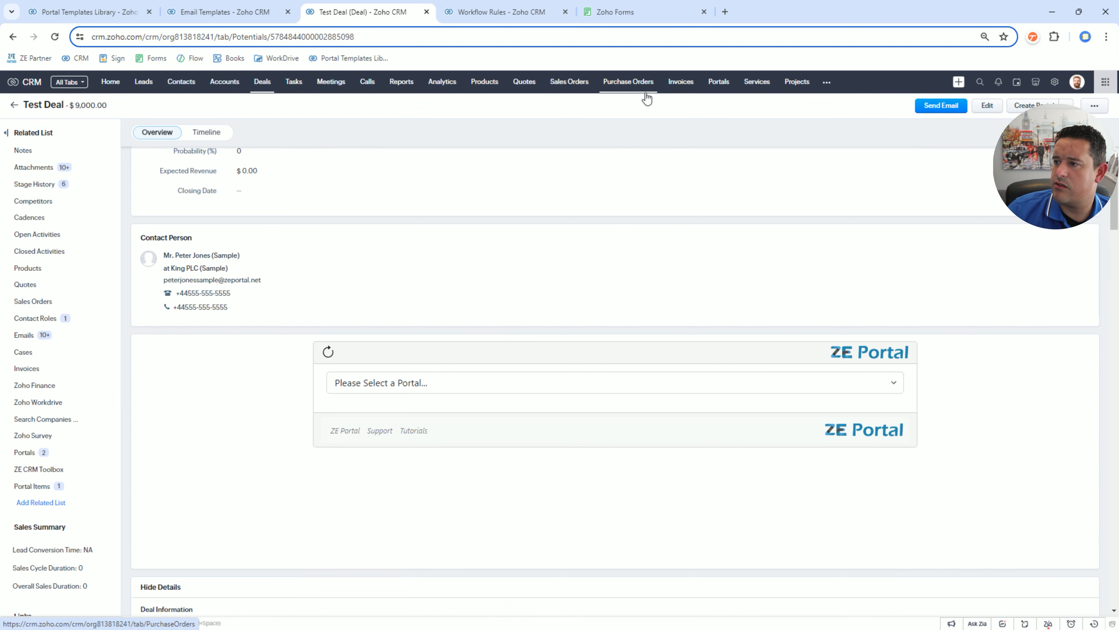
click(24, 452)
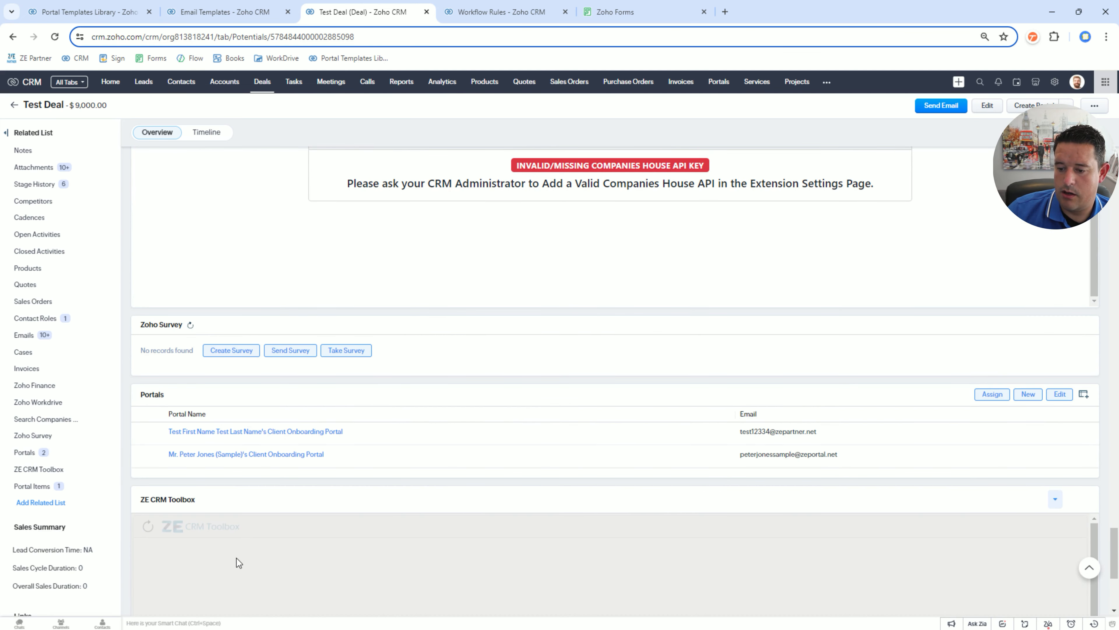
click(153, 454)
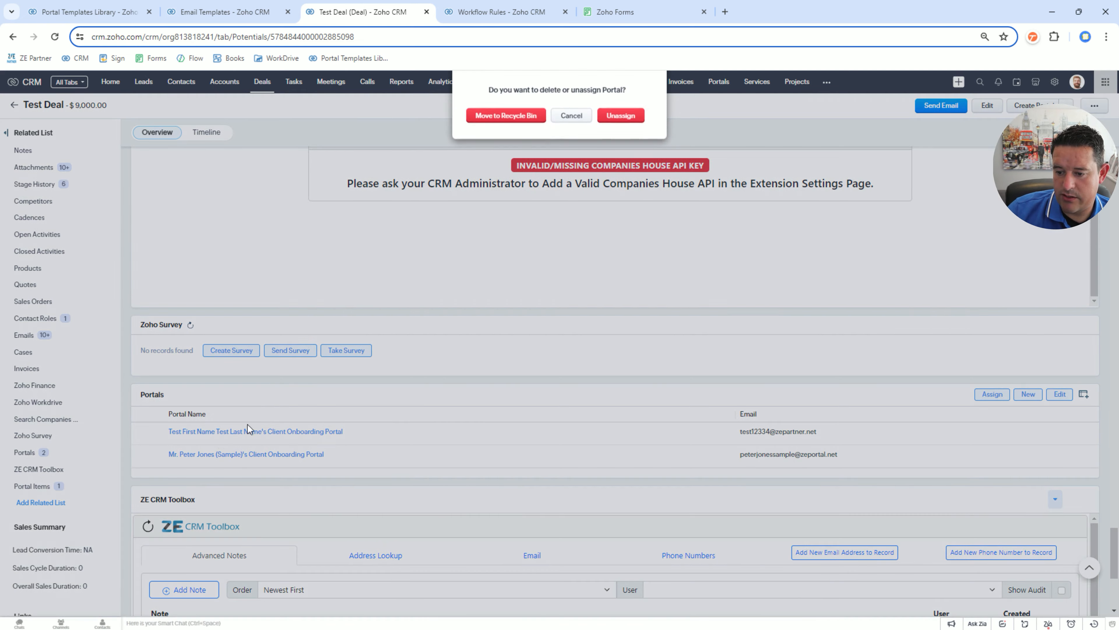
click(481, 120)
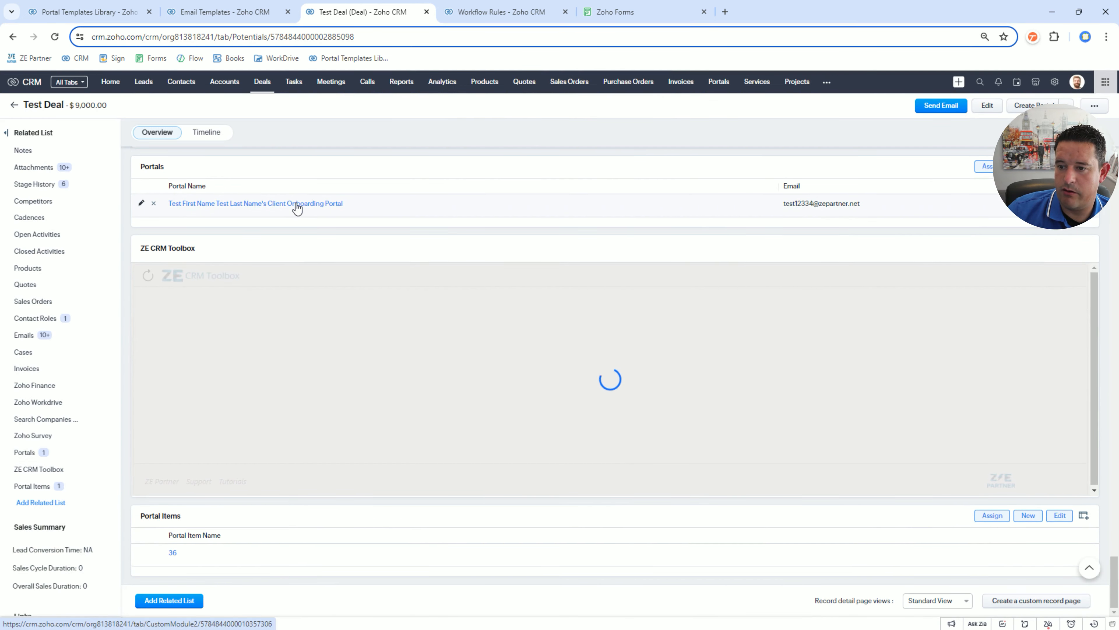
Step: Open the deal's remaining Client Onboarding Portal and examine its portal items and their statuses, including the related list
click(297, 204)
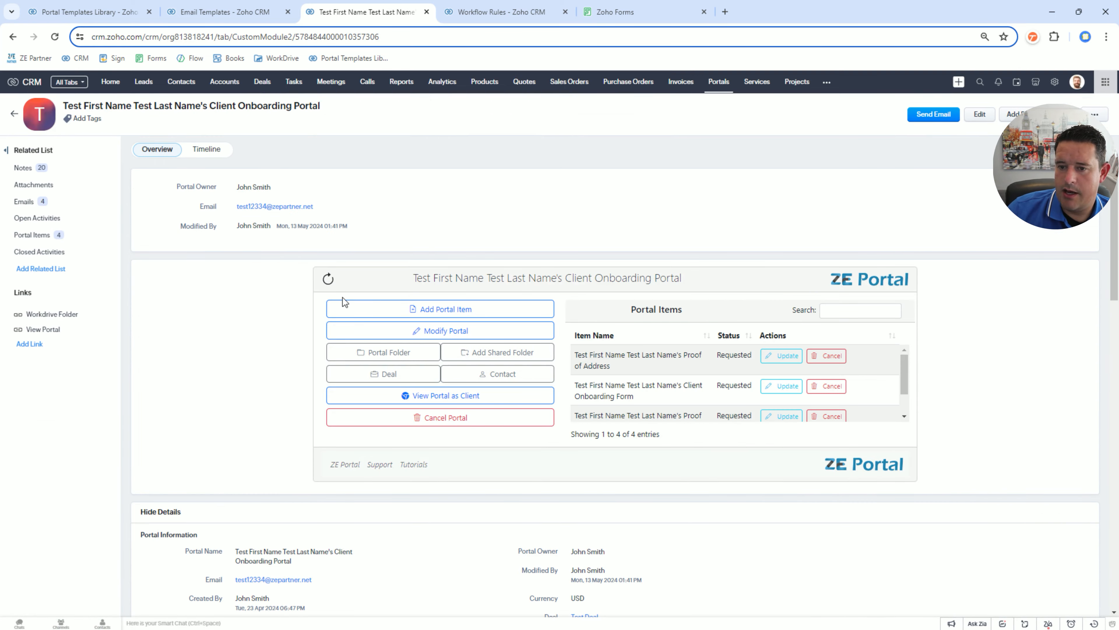
scroll(771, 423, down, 2)
scroll(632, 355, up, 2)
scroll(622, 336, down, 2)
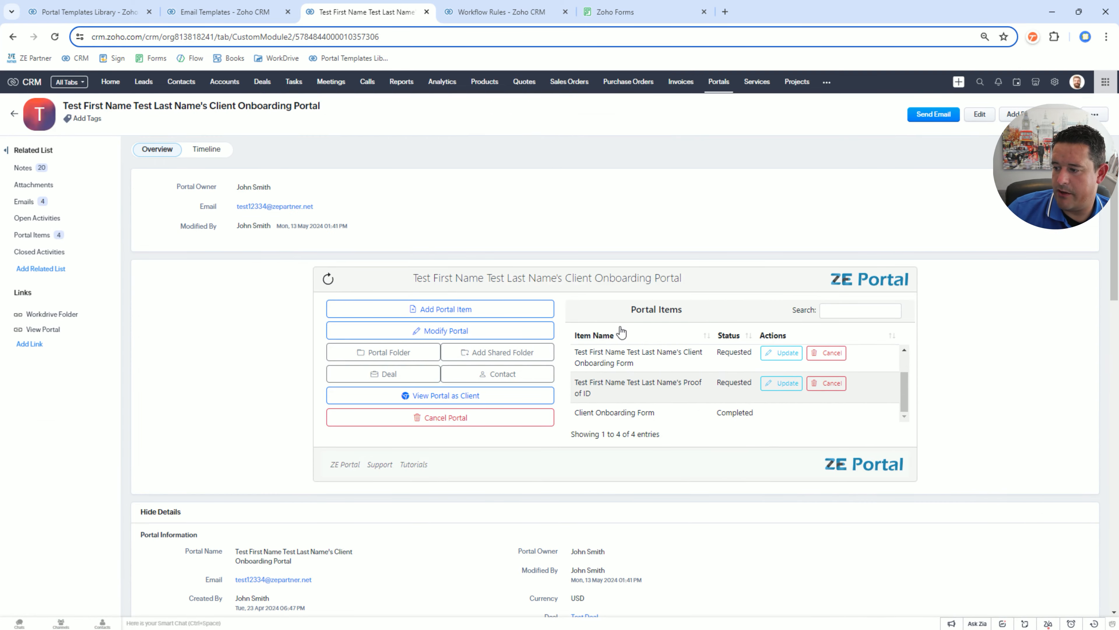
click(44, 235)
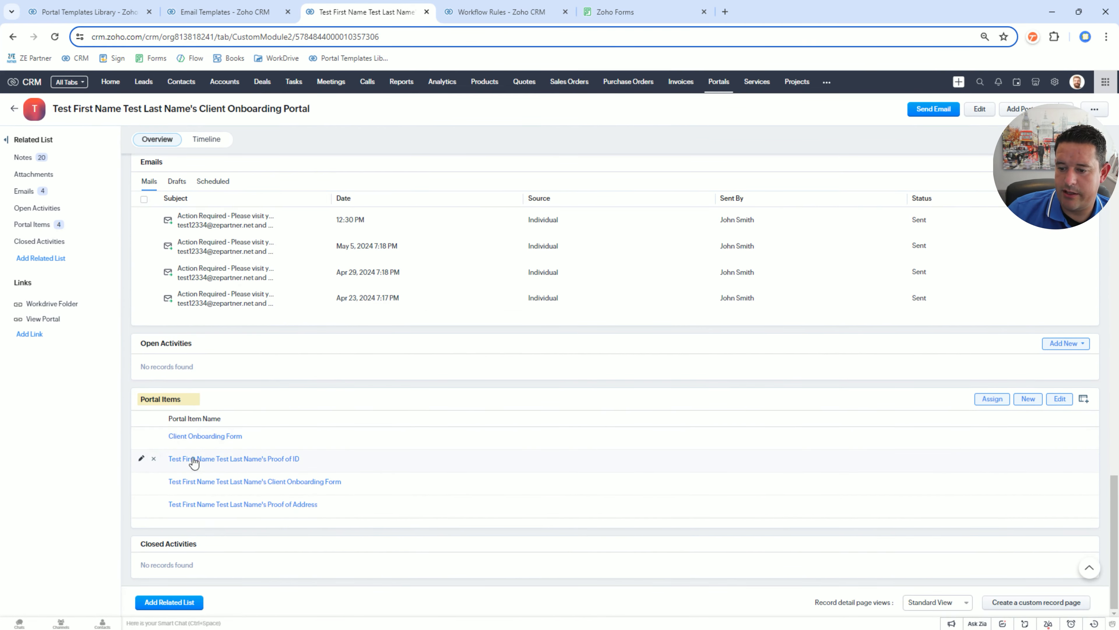
Step: Remove the Proof of ID, Proof of Address and duplicate onboarding form items from the portal, and set the Client Onboarding Form item's status to Requested
click(153, 459)
click(511, 118)
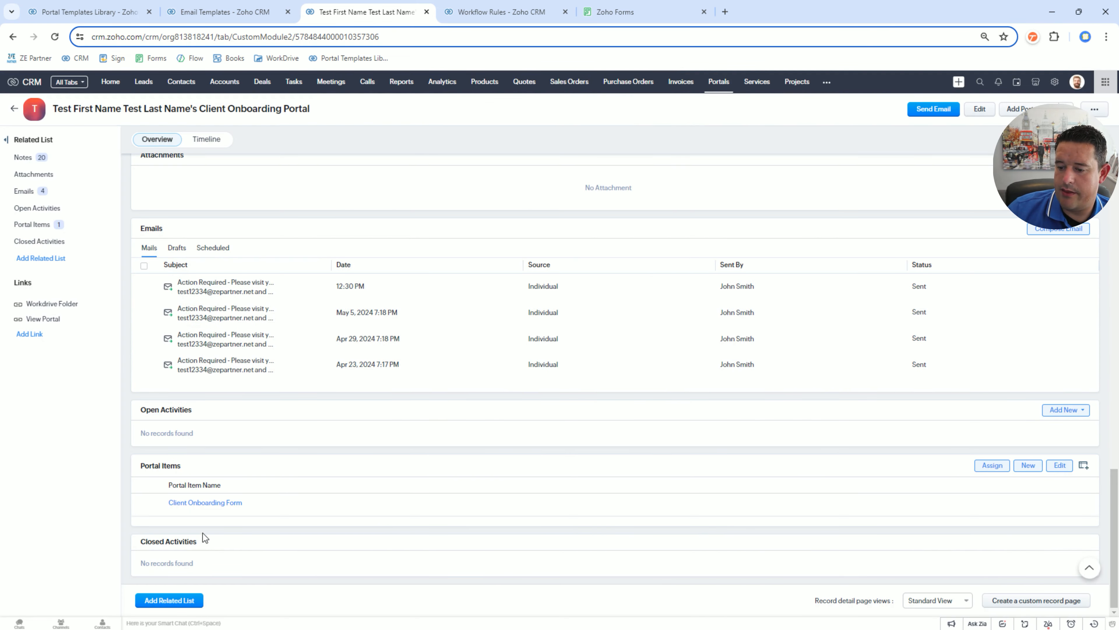
click(206, 502)
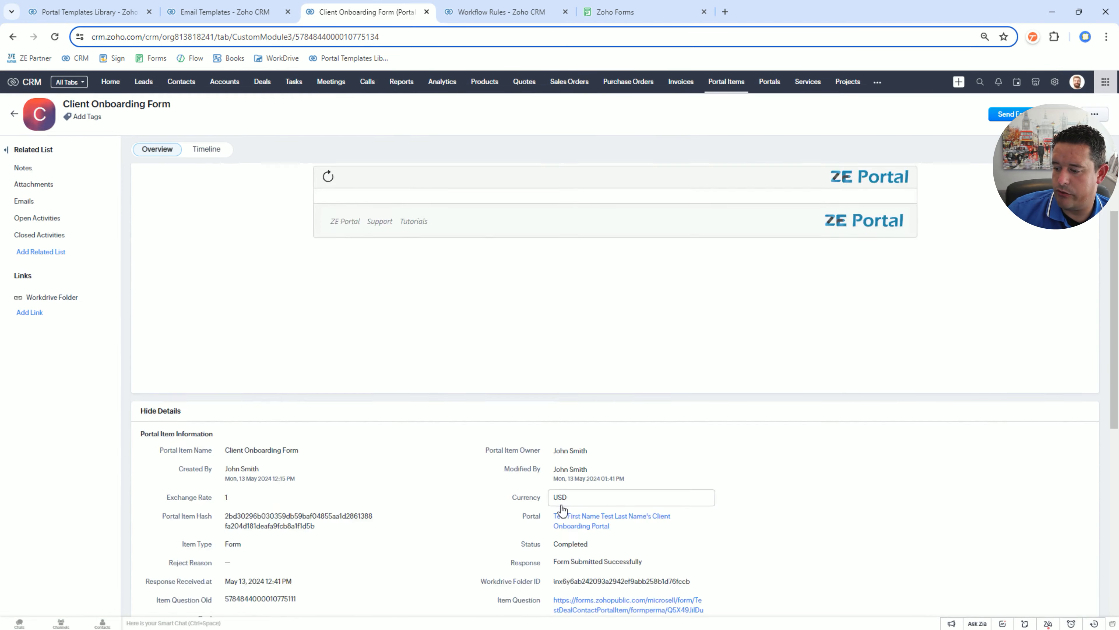
click(582, 440)
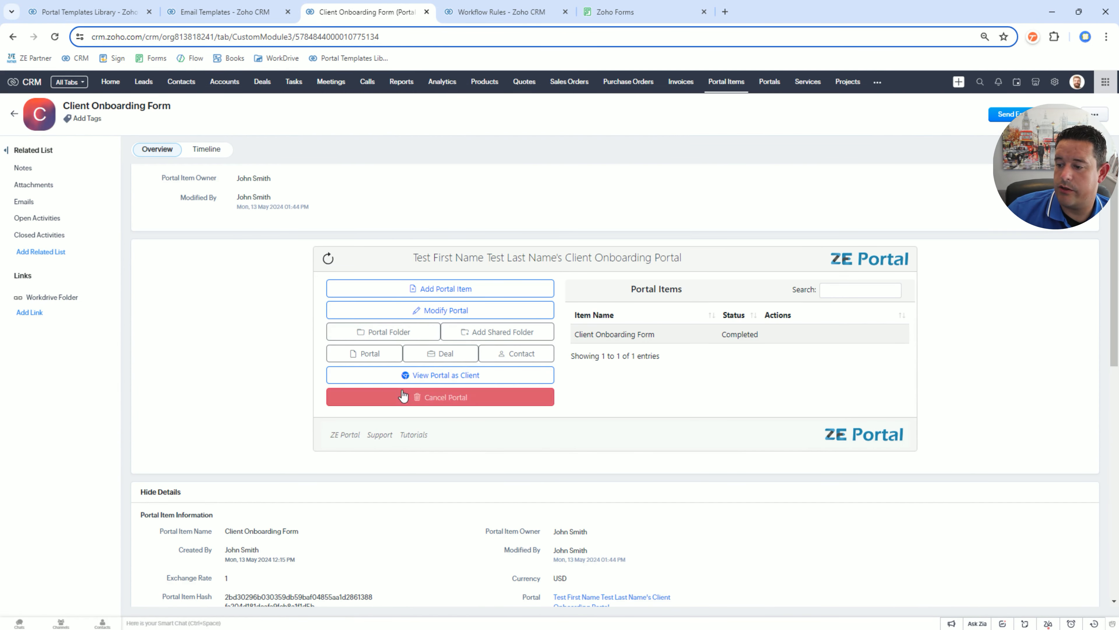
Step: View the portal as the client and submit the Test Deal Contact Portal Item form with Yes for "Are you happy to proceed?"
click(402, 375)
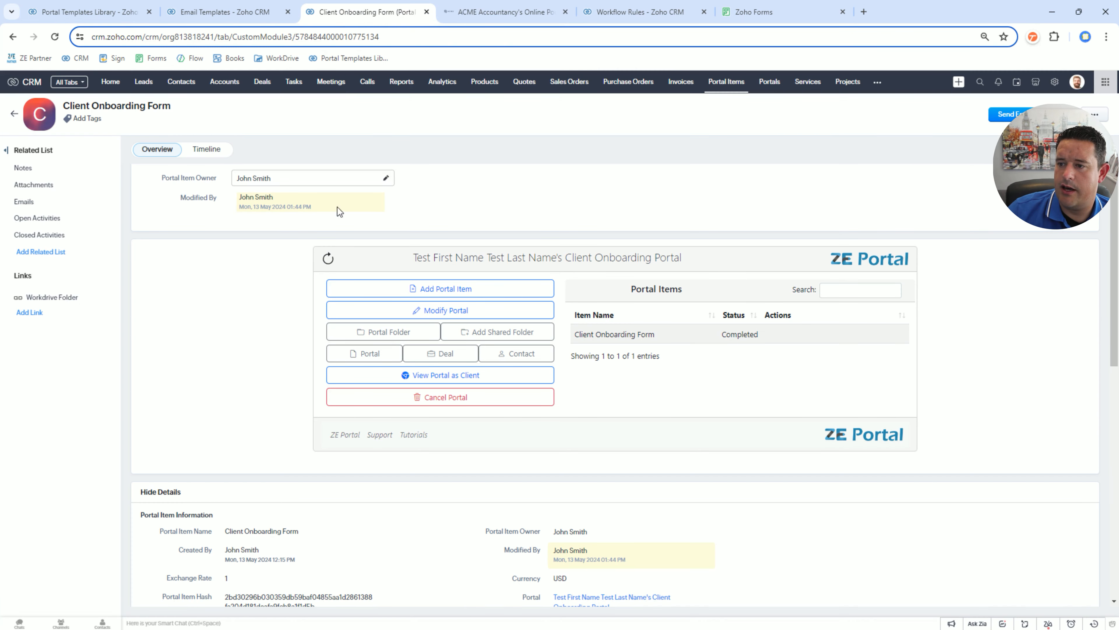
click(328, 258)
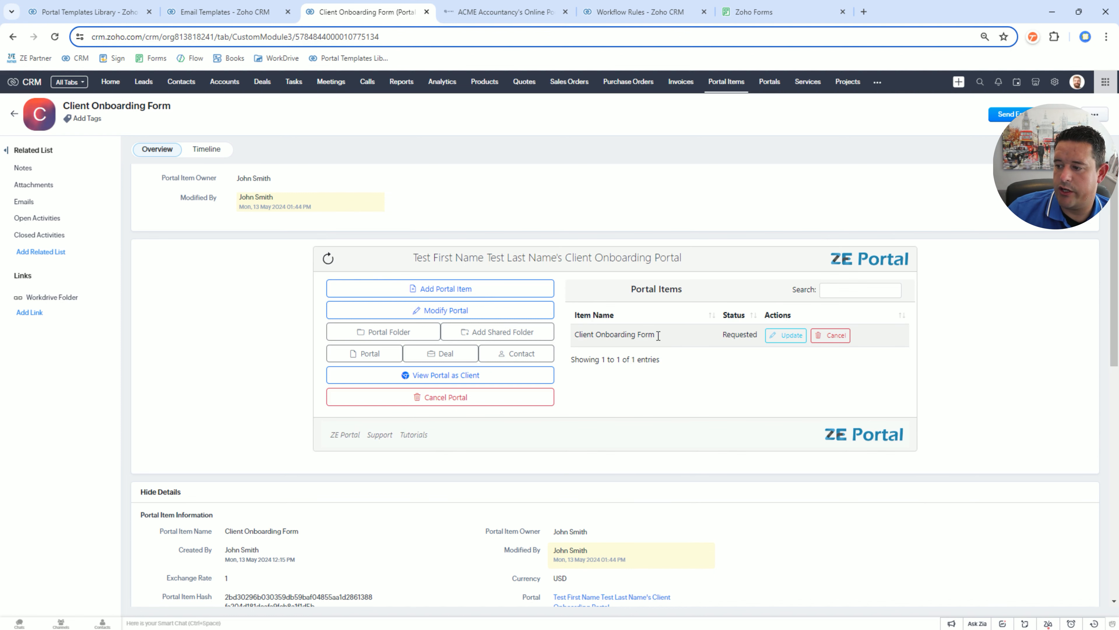
click(474, 18)
scroll(479, 271, down, 2)
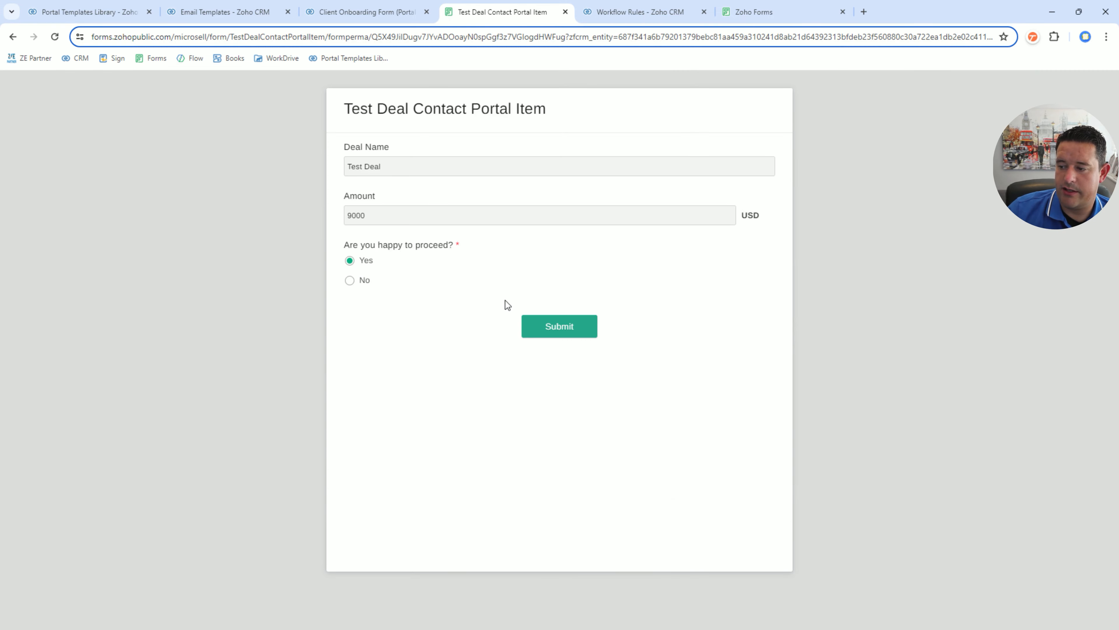
click(560, 329)
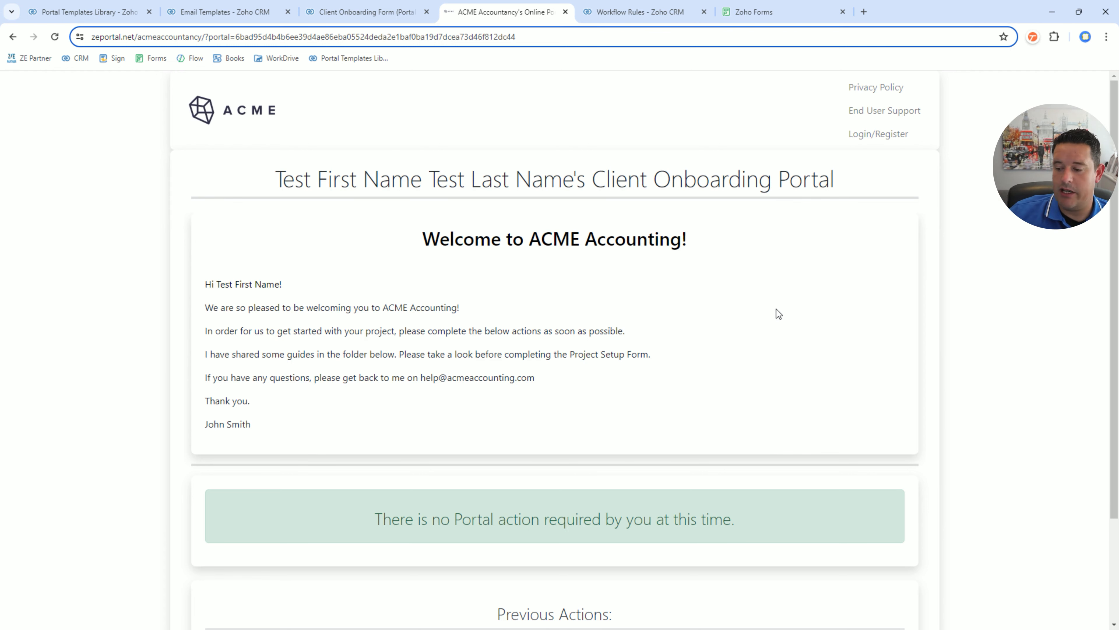
Step: Check the previous actions in the client portal, and refresh the CRM portal widget to examine the portal items and their statuses
scroll(776, 309, down, 3)
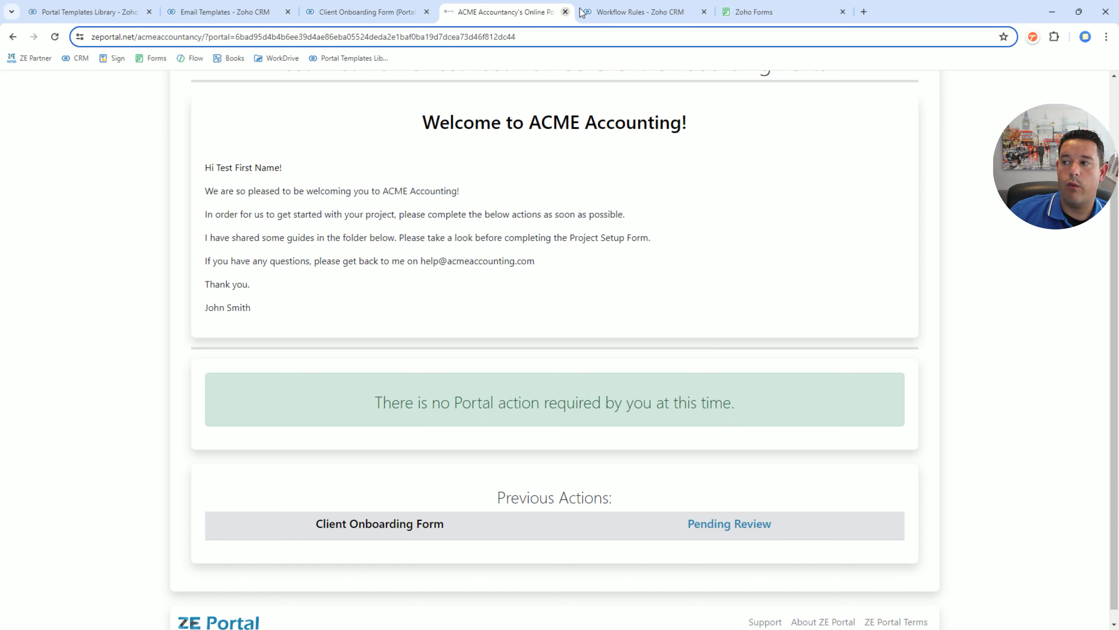
click(603, 16)
click(716, 11)
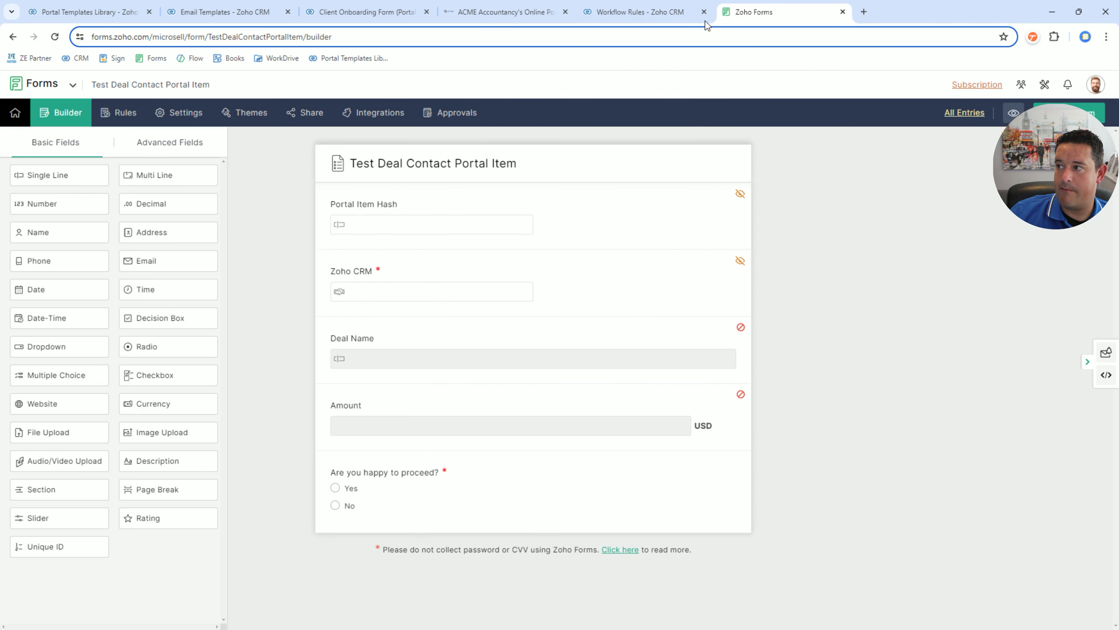
click(502, 12)
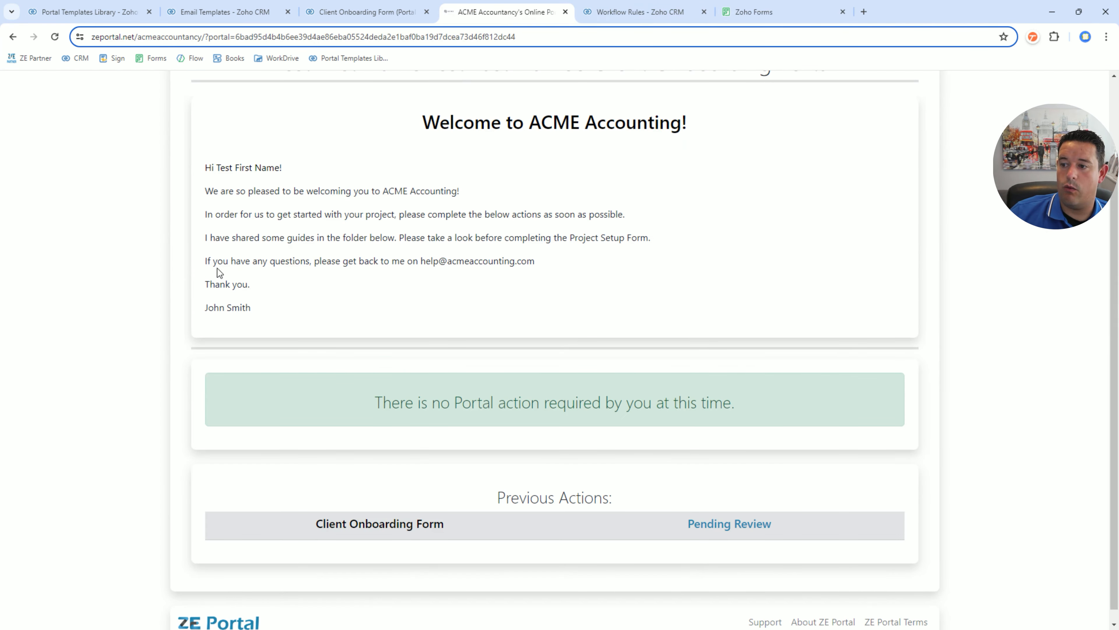
click(345, 17)
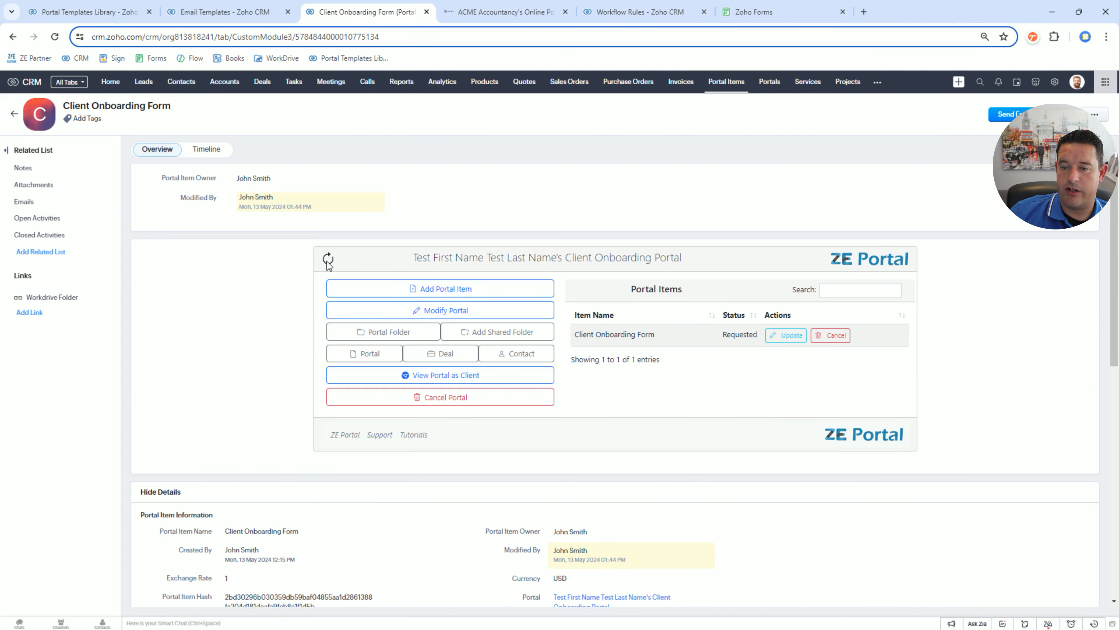
click(328, 260)
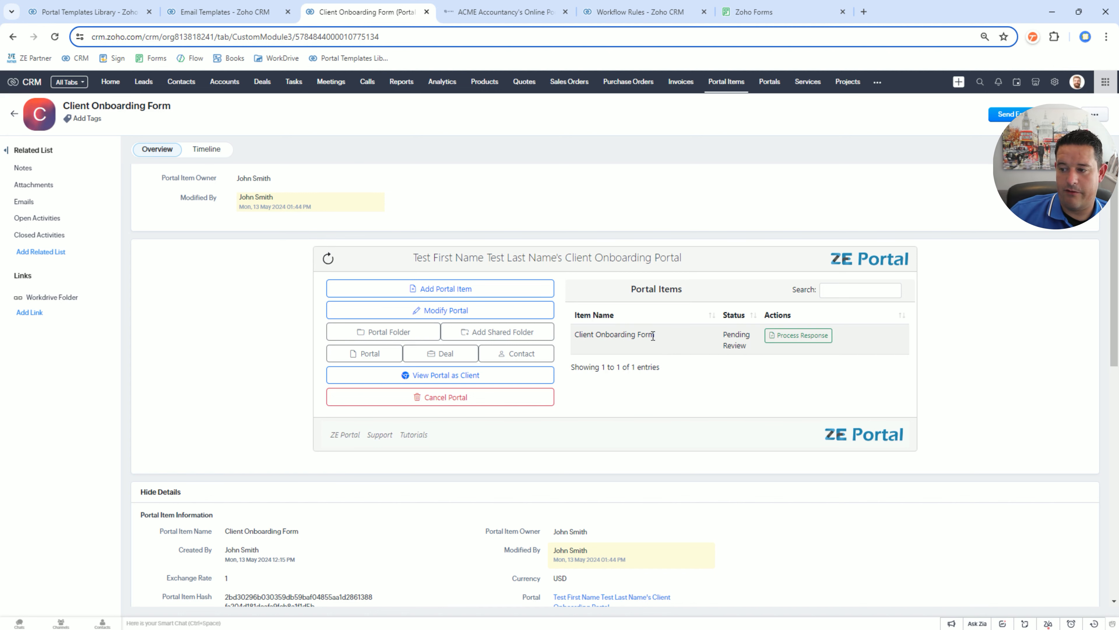
click(329, 260)
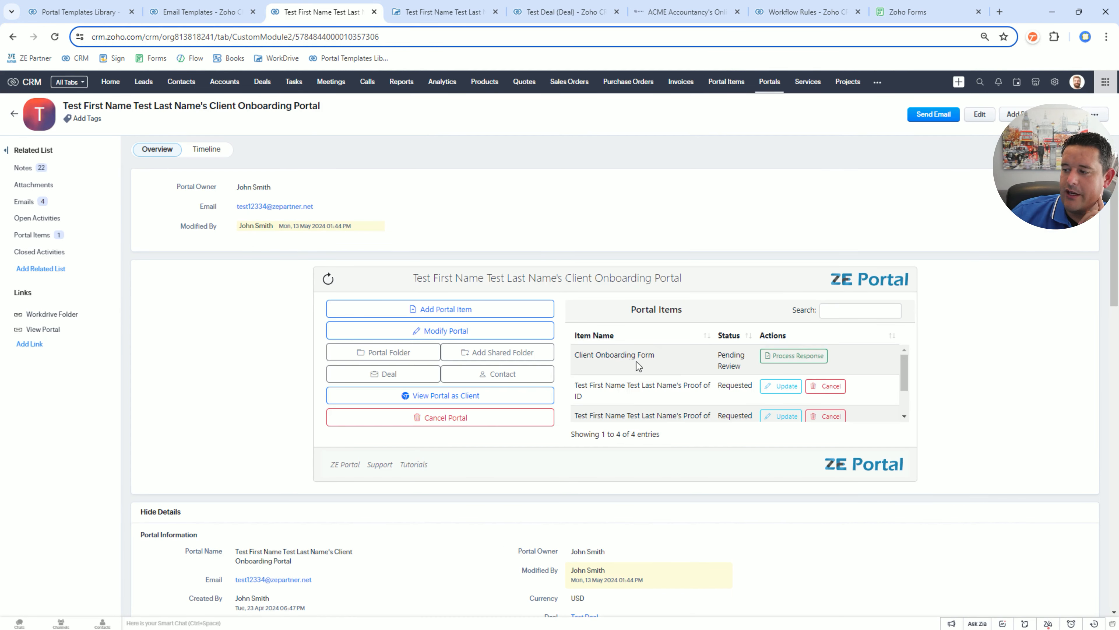
scroll(638, 357, down, 5)
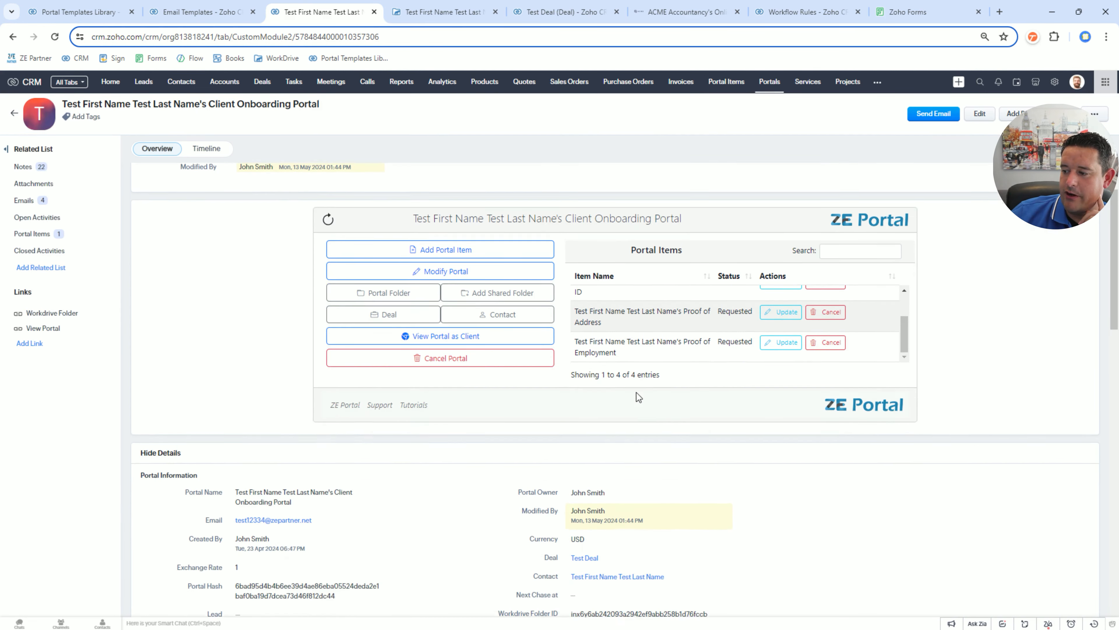
Step: Process the Client Onboarding Form response from the portal's item list by accepting it and submitting the review
click(813, 287)
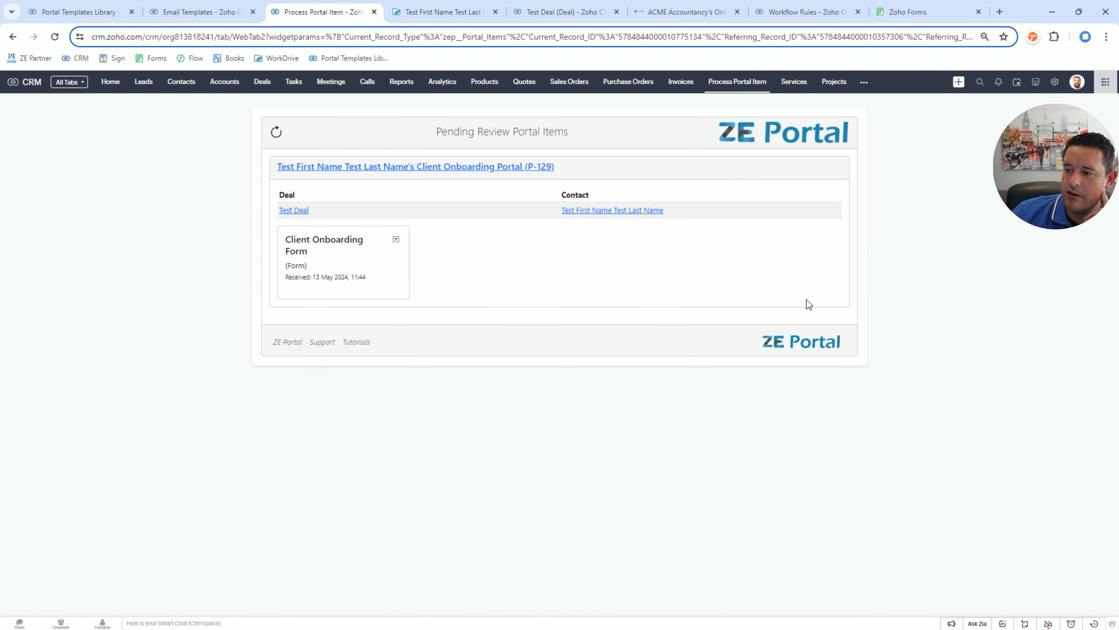
click(376, 263)
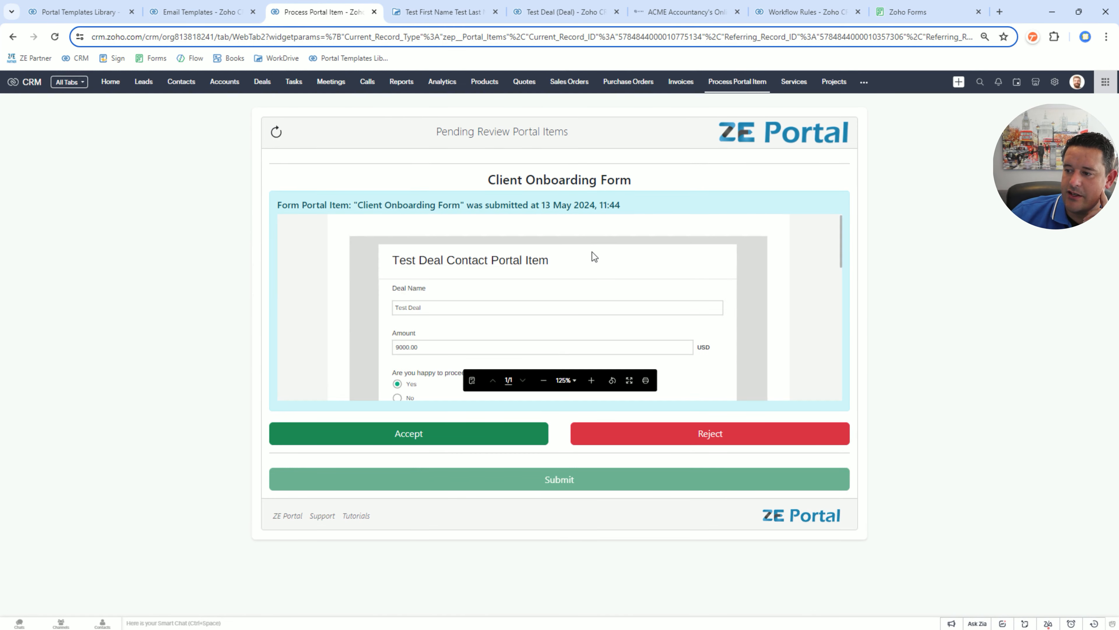
click(413, 436)
click(428, 479)
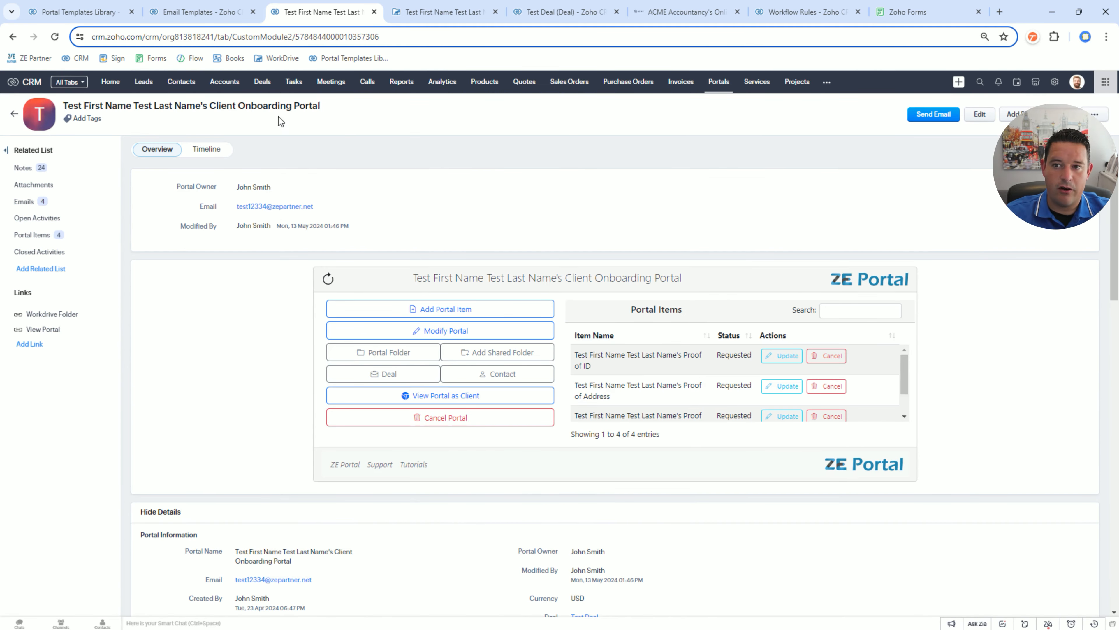
Step: Open the settings of the installed ZE Portal marketplace extension and examine its subscription details and renewal note
click(1056, 82)
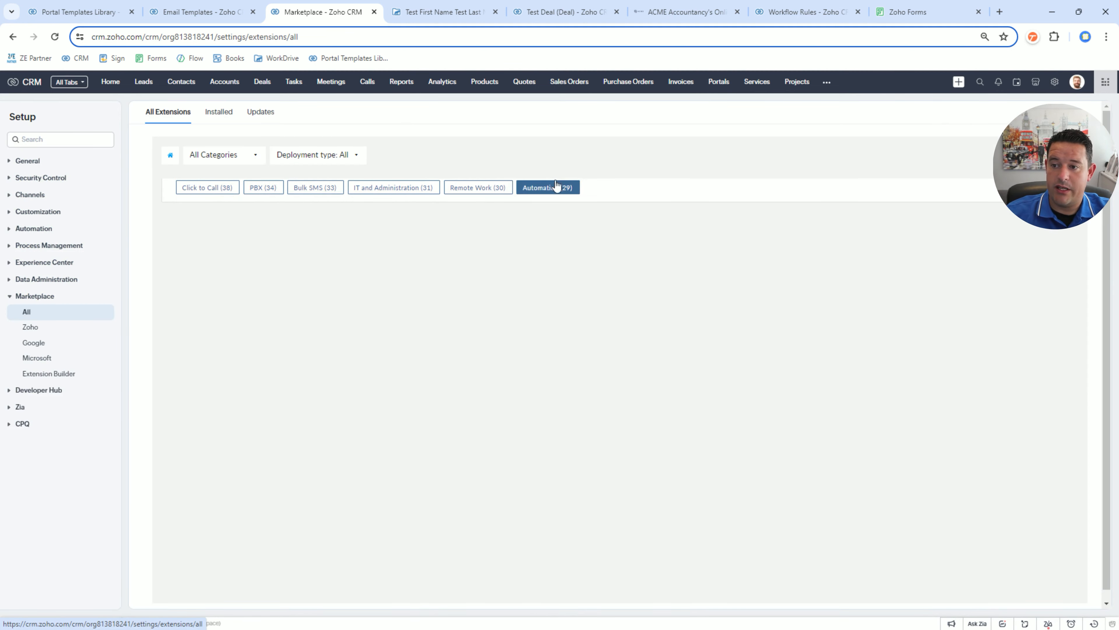
click(219, 118)
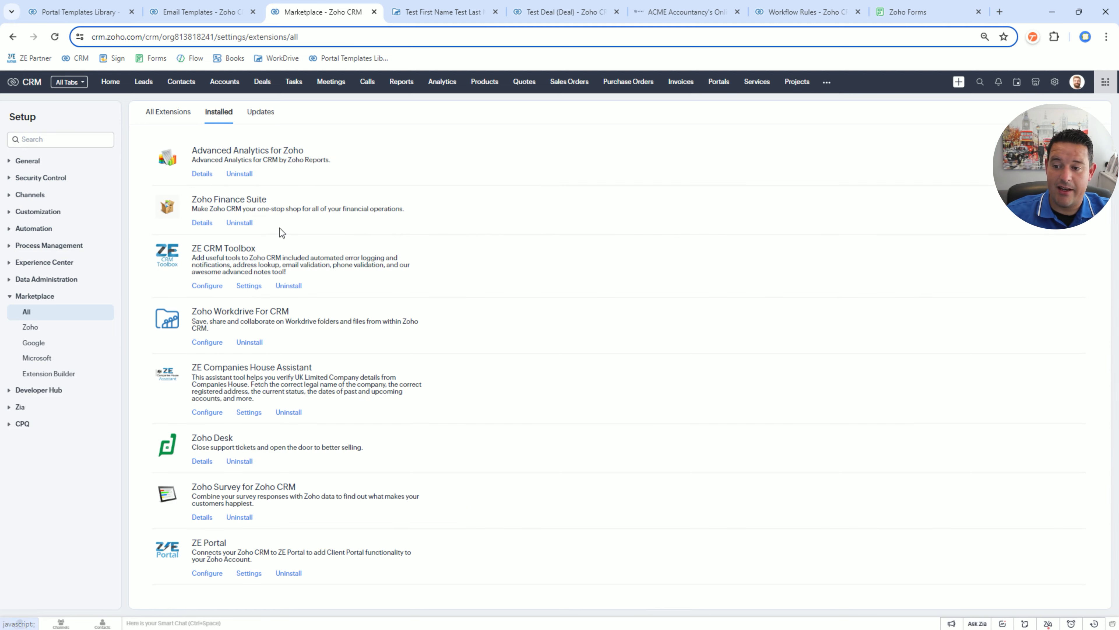
click(249, 573)
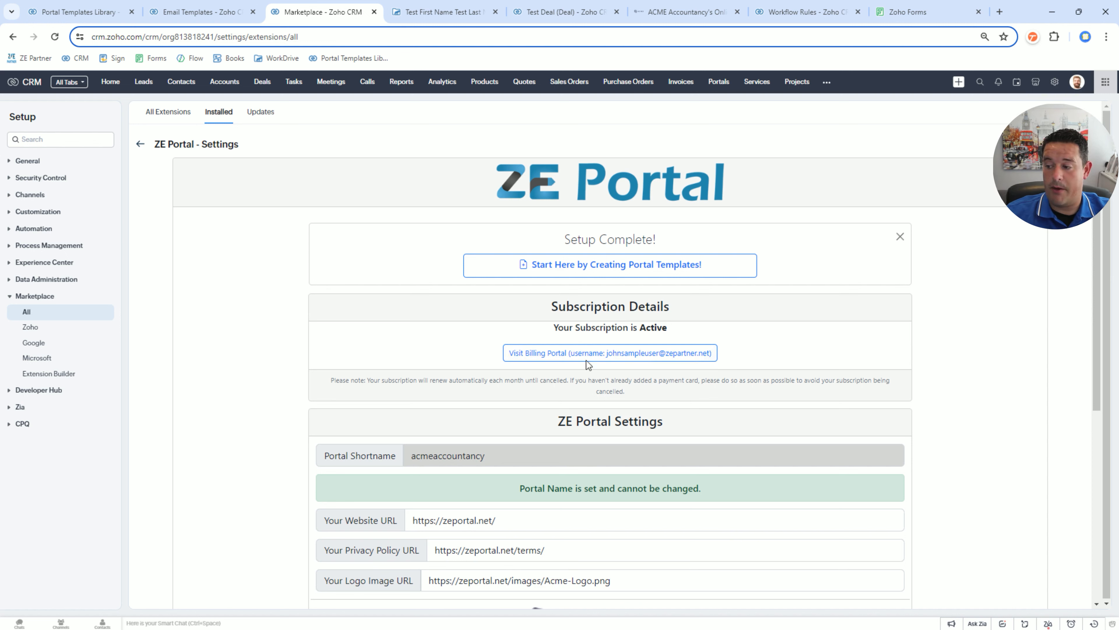
double_click(622, 381)
click(666, 384)
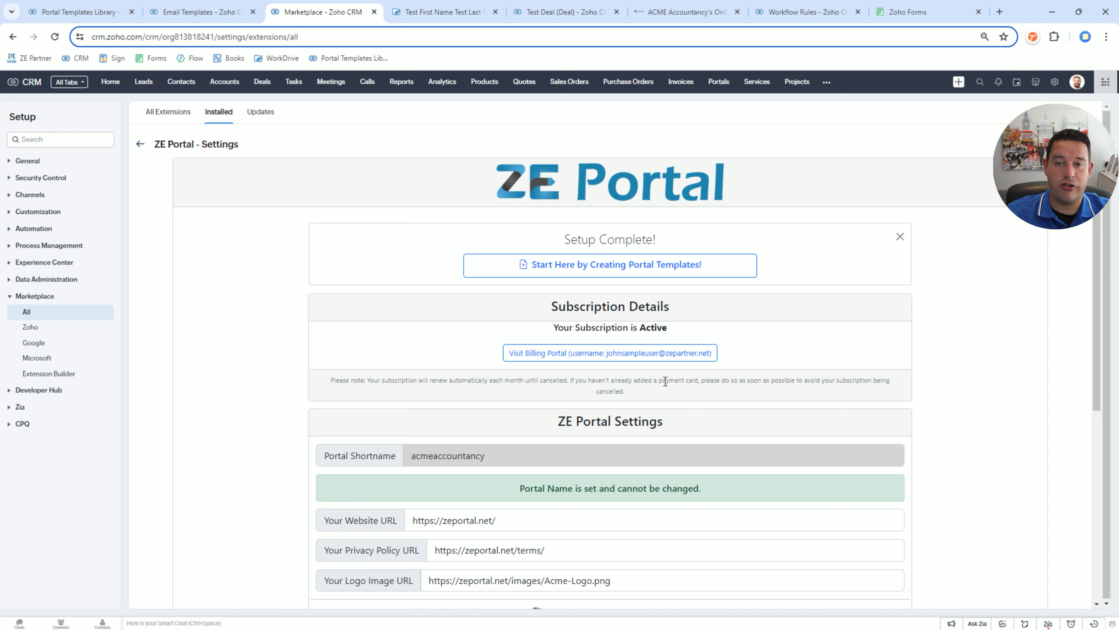